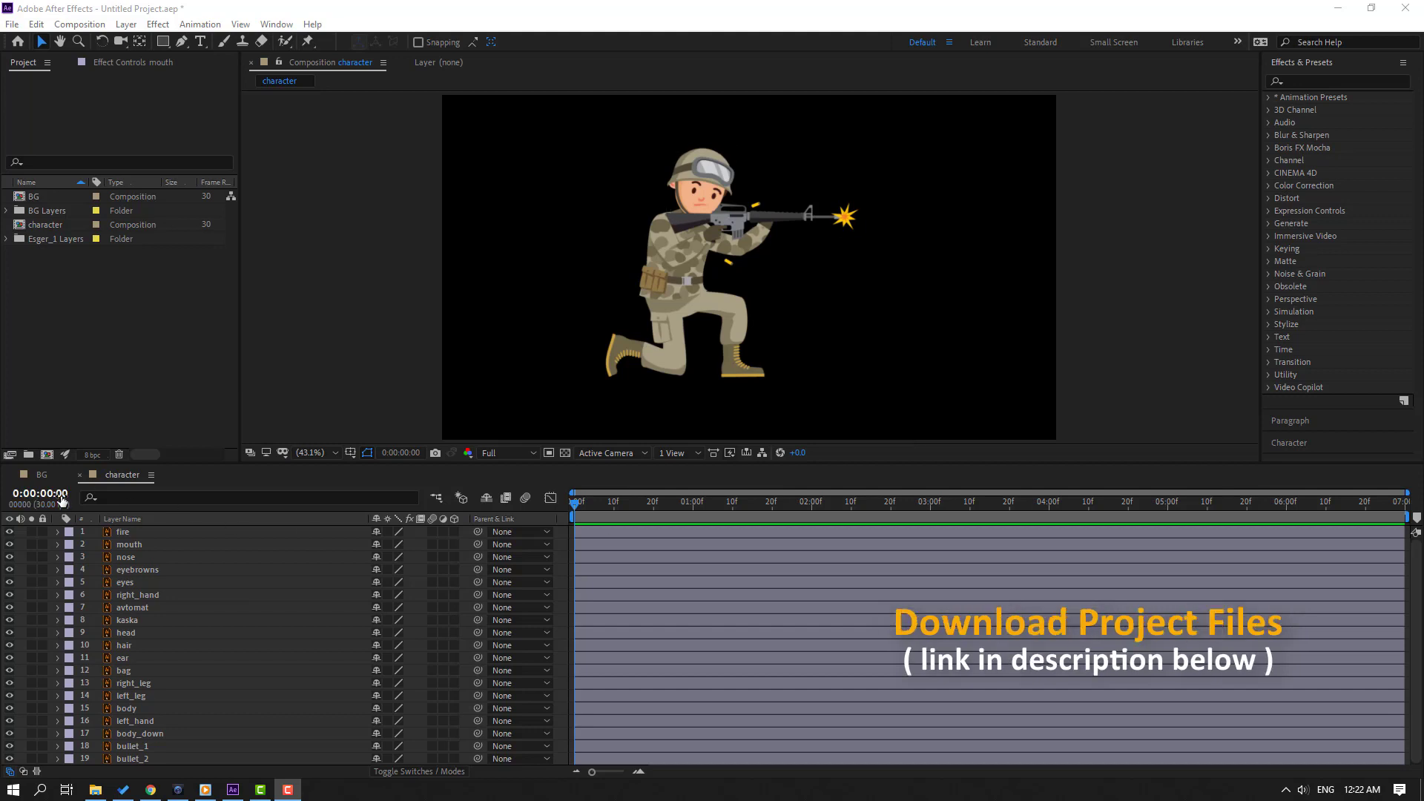
# - In the character composition, parent the mouth, nose, eyebrowns and eyes layers to the head layer
pyautogui.click(41, 477)
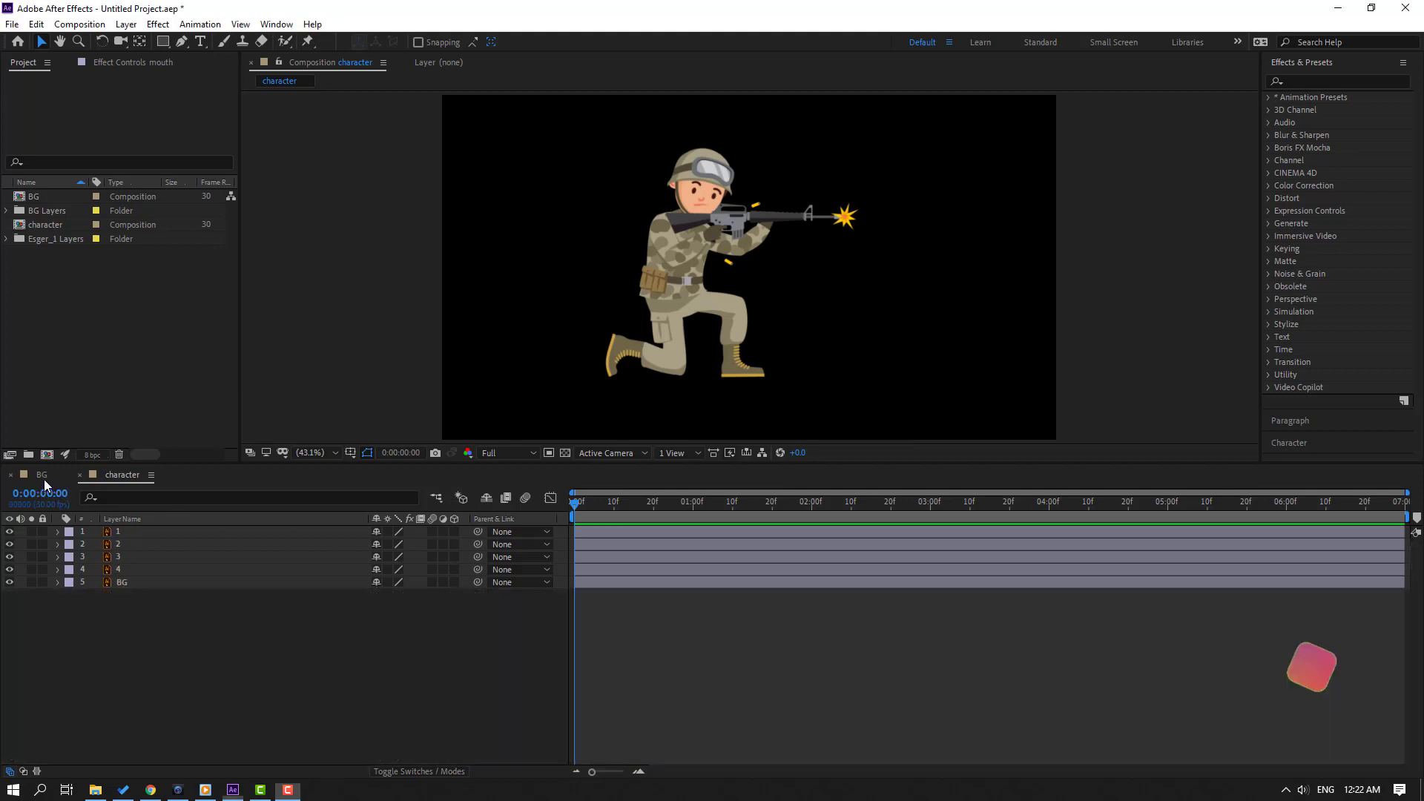
pyautogui.click(109, 477)
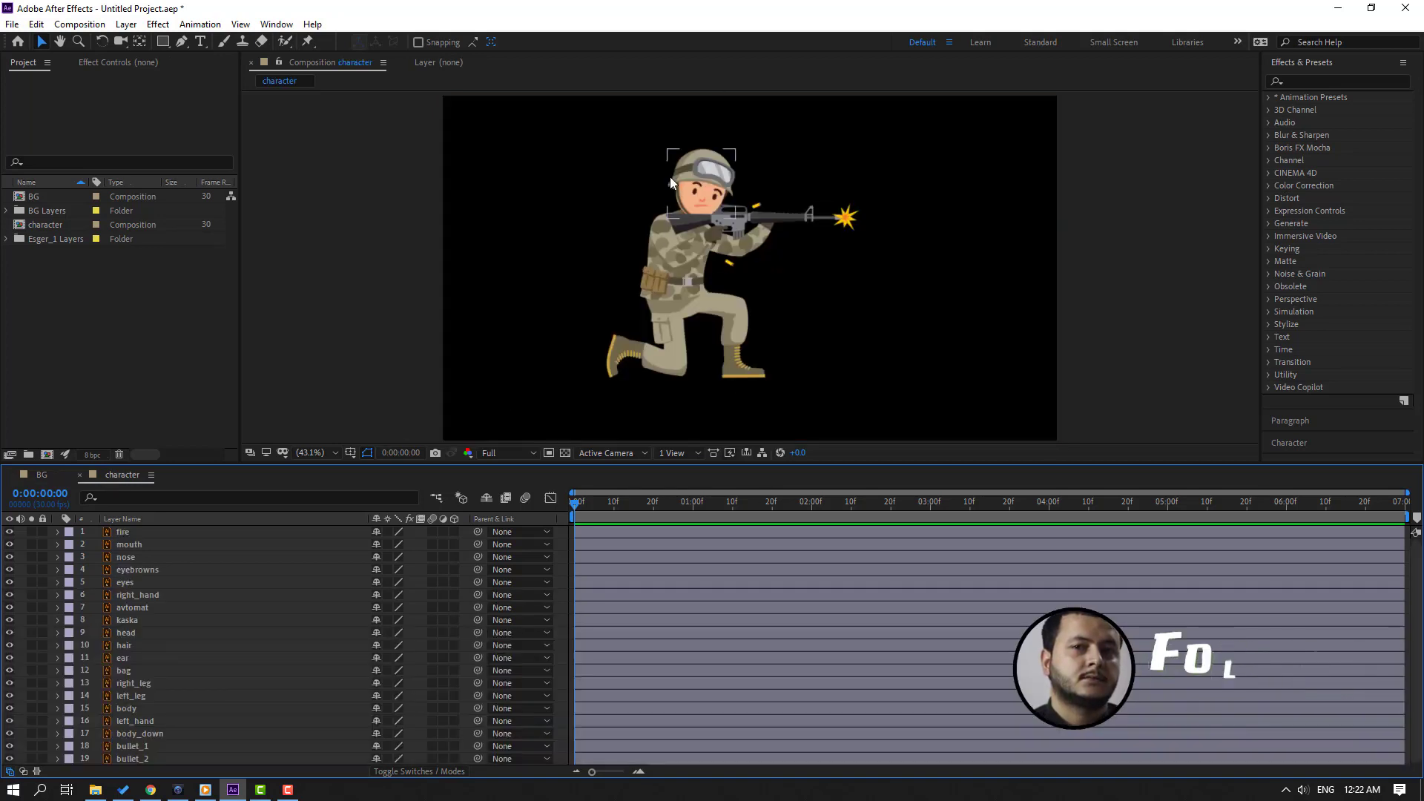
pyautogui.click(157, 546)
pyautogui.keyDown('ctrl'); pyautogui.click(162, 557); pyautogui.keyUp('ctrl')
pyautogui.keyDown('ctrl'); pyautogui.click(163, 569); pyautogui.keyUp('ctrl')
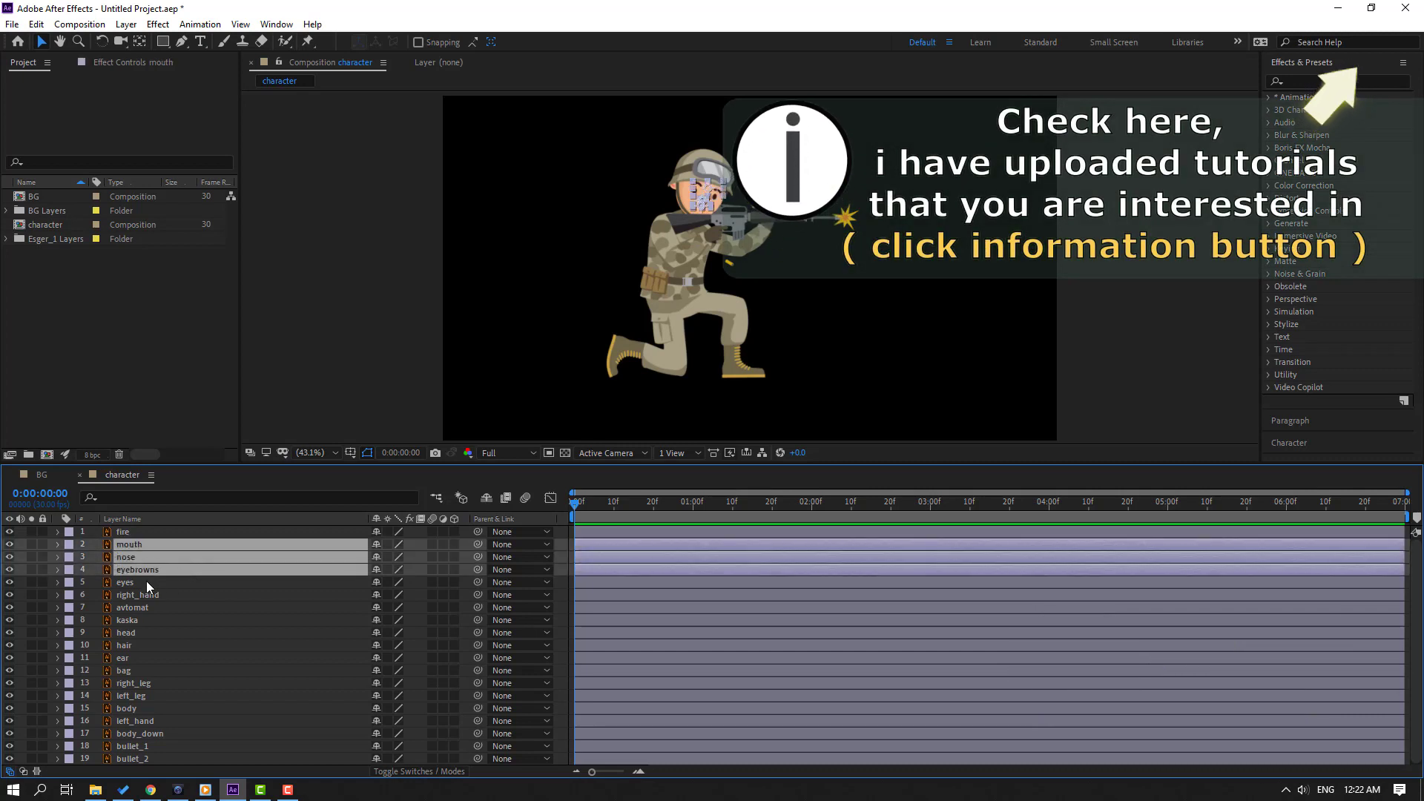
pyautogui.keyDown('ctrl'); pyautogui.click(145, 582); pyautogui.keyUp('ctrl')
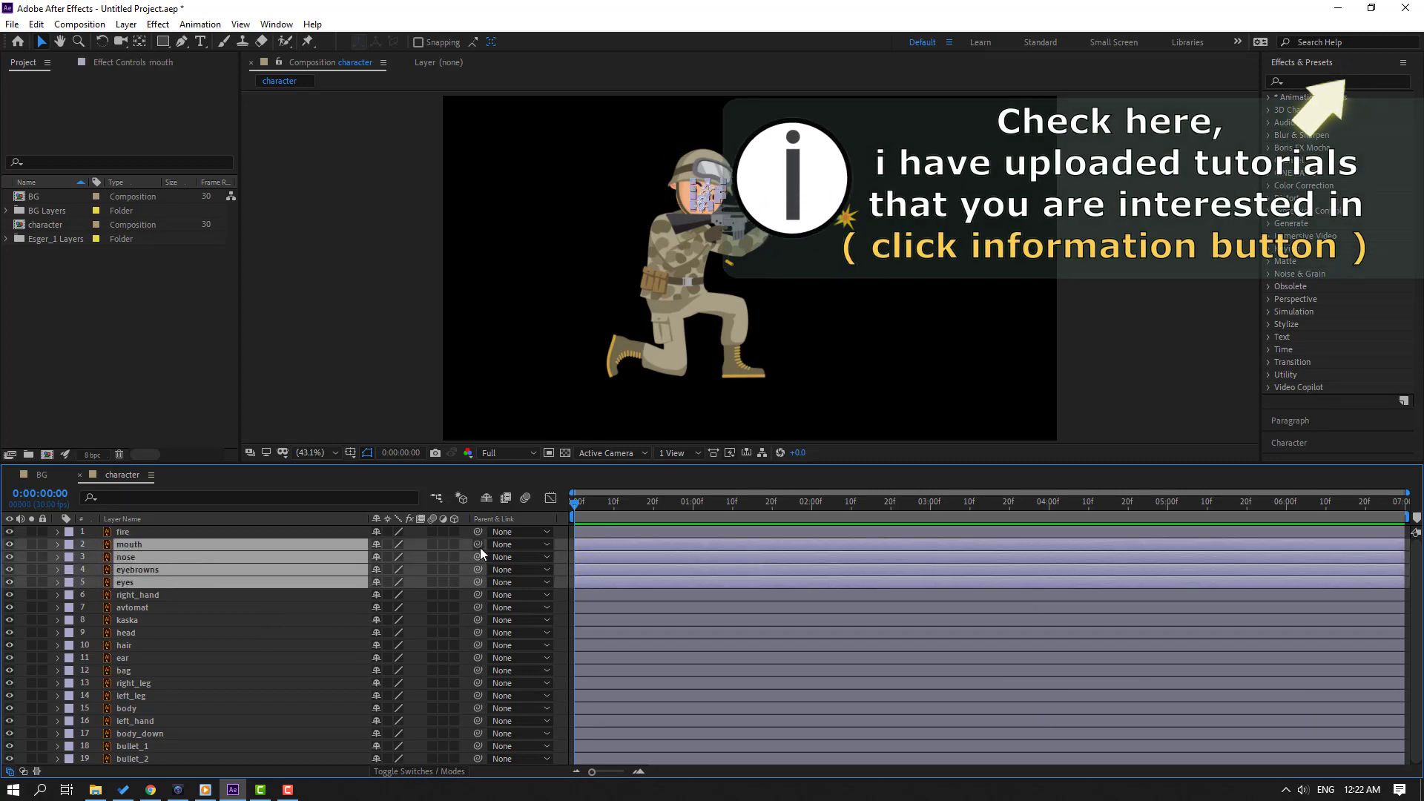
pyautogui.moveTo(477, 545); pyautogui.dragTo(118, 632)
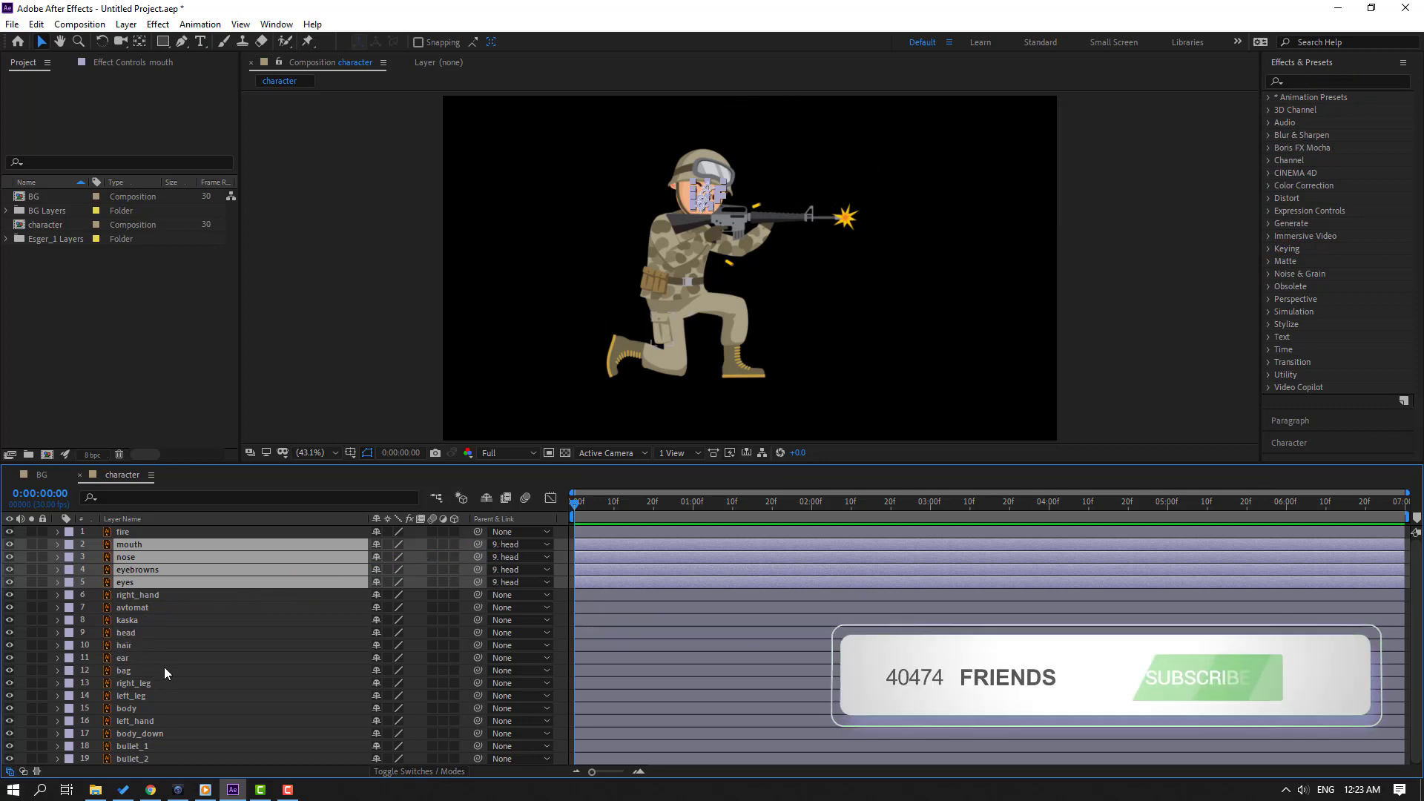
# - Parent the kaska helmet layer to the head layer, and the head layer to the body layer
pyautogui.click(123, 622)
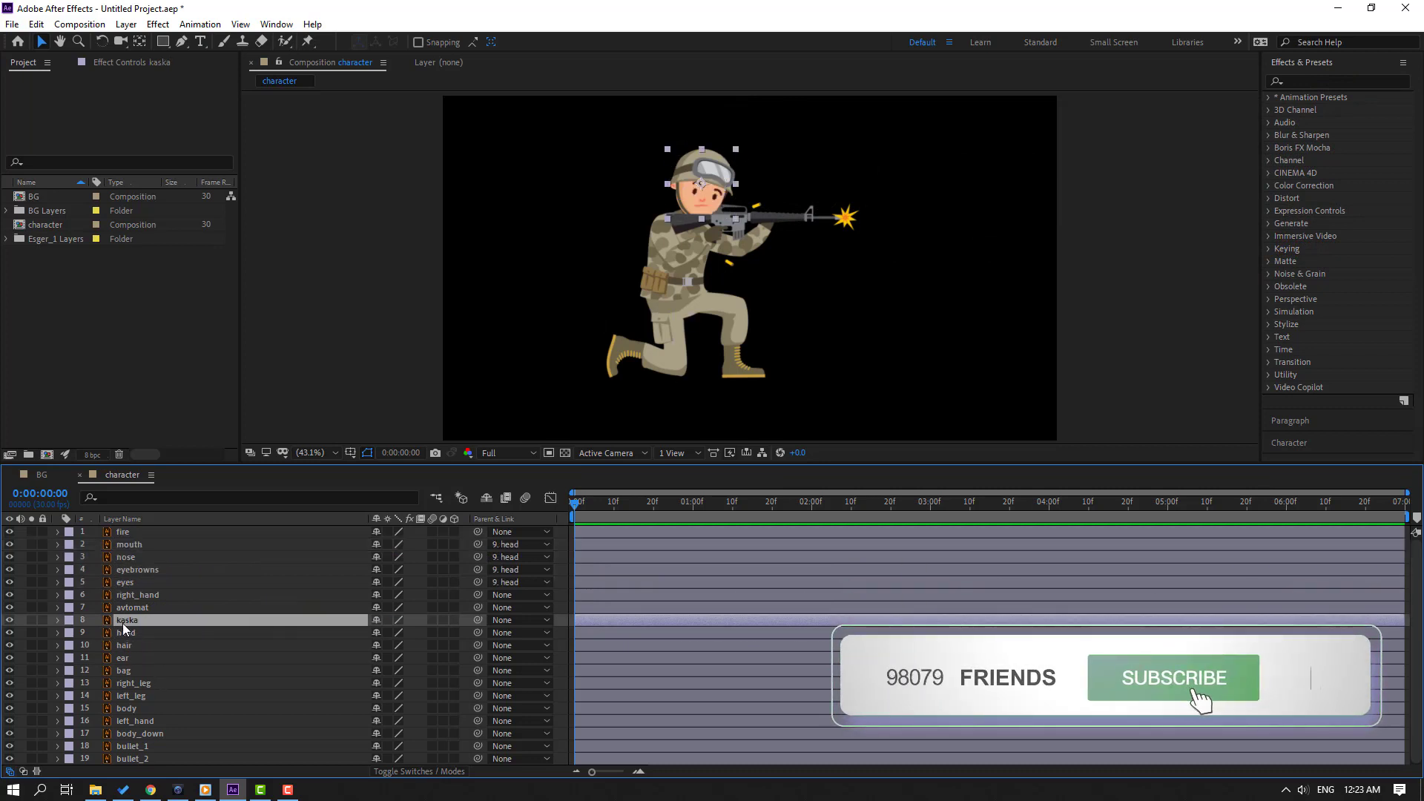
pyautogui.click(697, 165)
pyautogui.moveTo(694, 165); pyautogui.dragTo(681, 178)
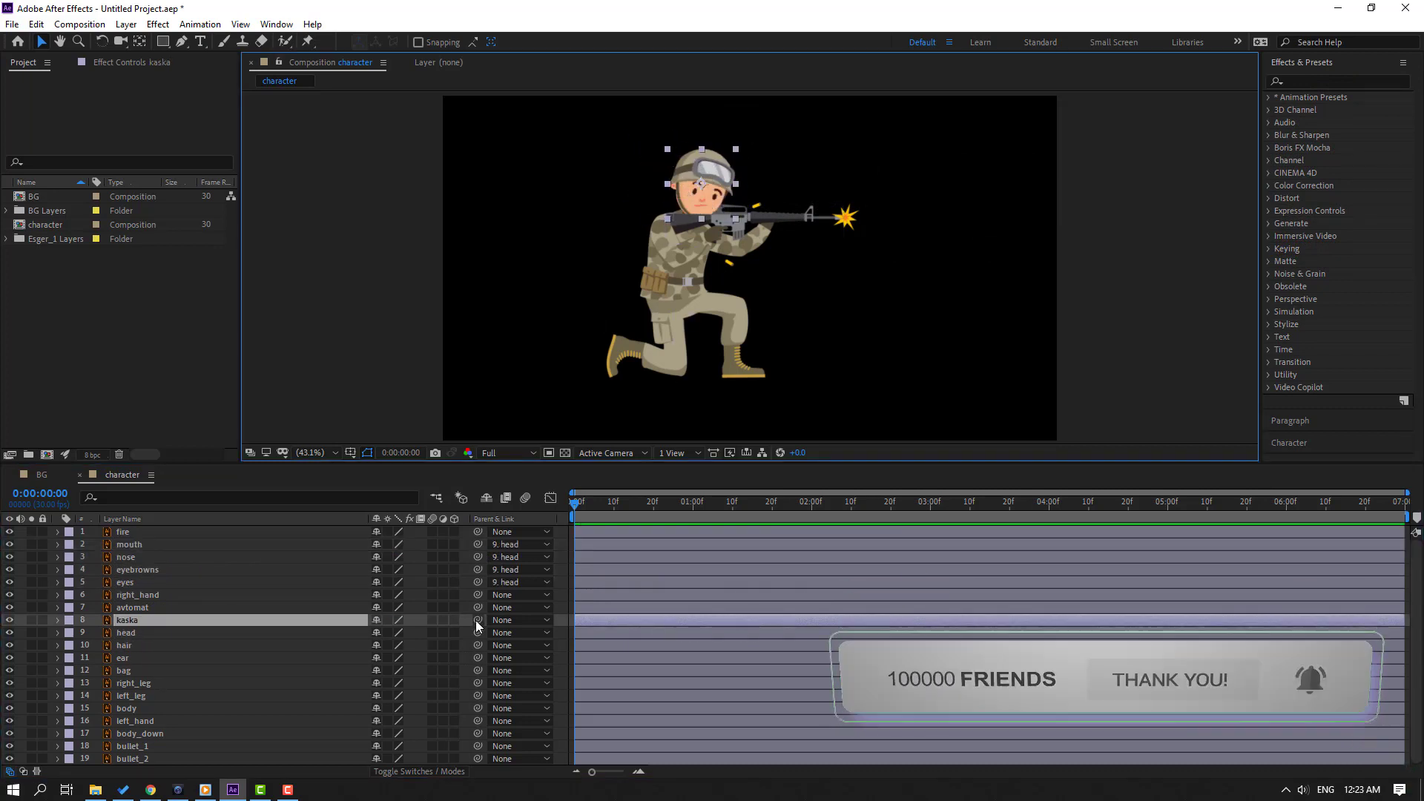
pyautogui.moveTo(476, 620); pyautogui.dragTo(80, 634)
pyautogui.click(125, 634)
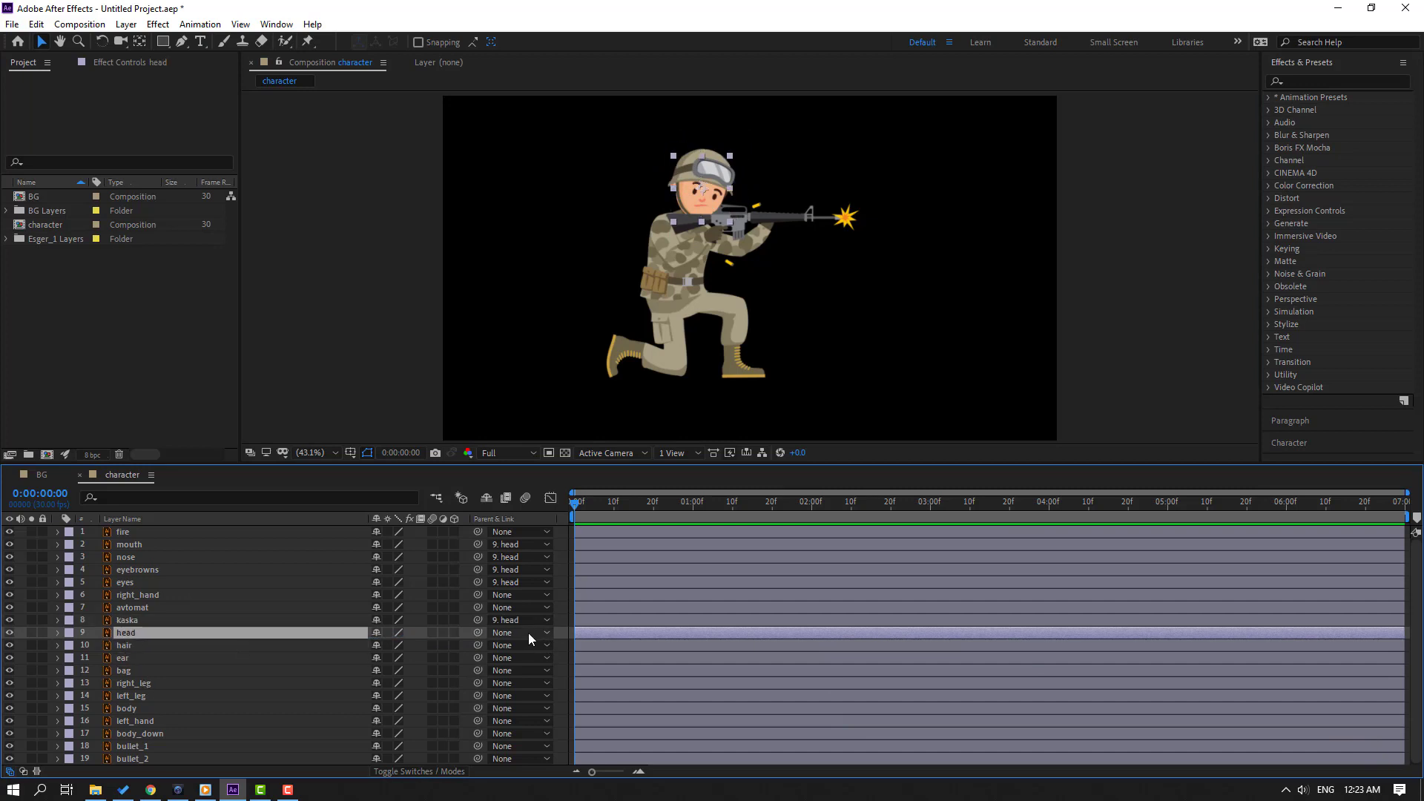
pyautogui.moveTo(480, 633); pyautogui.dragTo(136, 708)
# - Rename the avtomat layer as gun and parent it to the right_hand layer
pyautogui.click(783, 218)
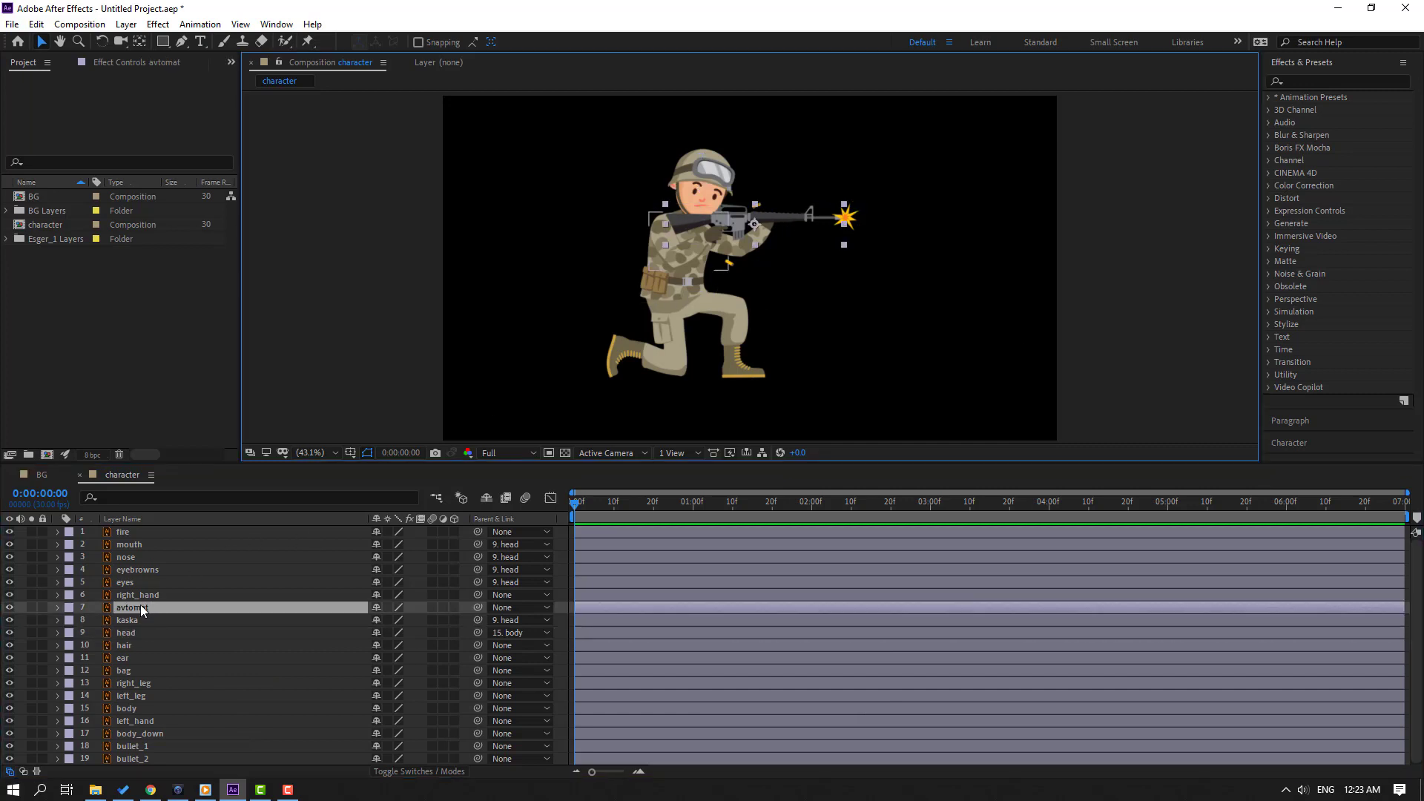
pyautogui.press('Return')
pyautogui.write('gun')
pyautogui.press('Return')
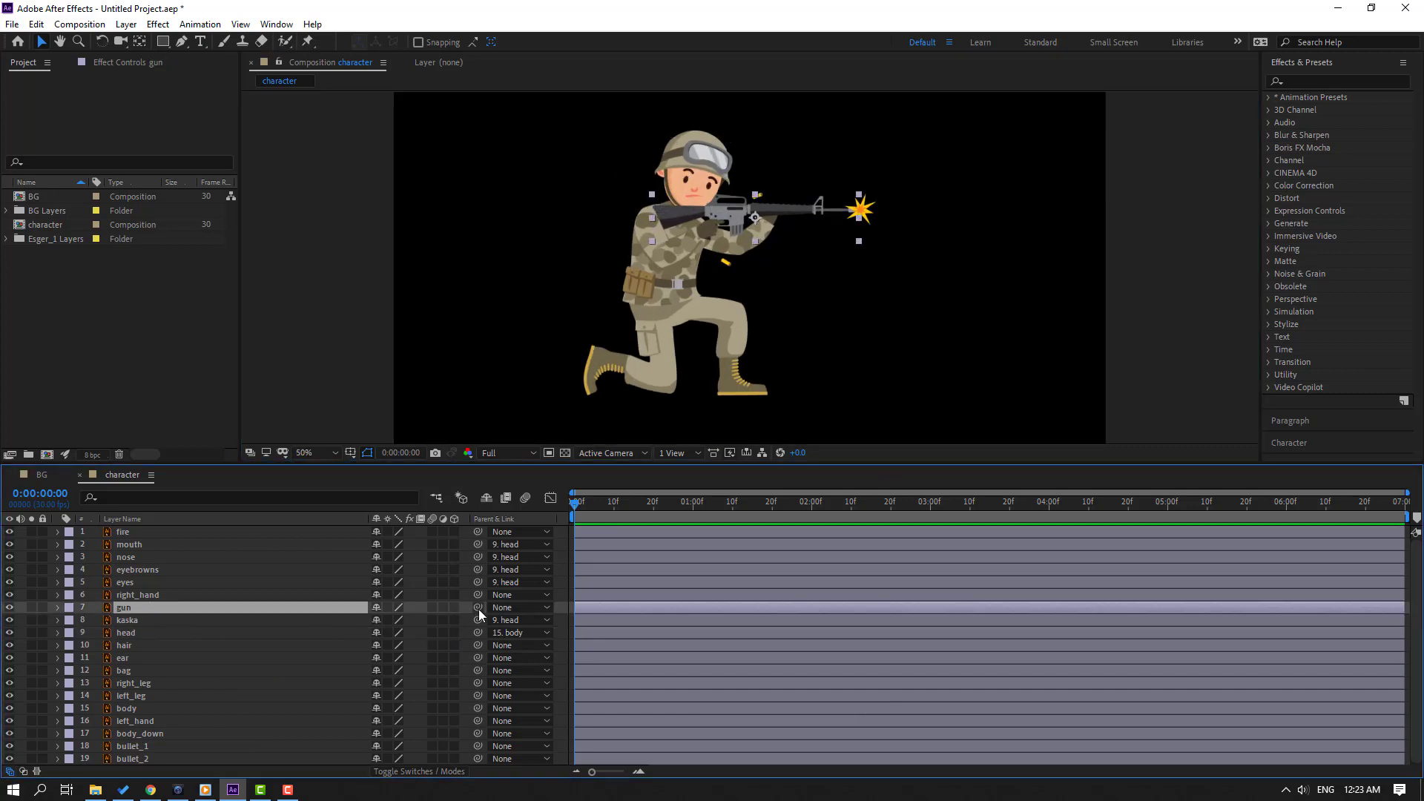
pyautogui.moveTo(478, 607); pyautogui.dragTo(100, 599)
# - Solo the right_hand layer, move its anchor point to the shoulder end of the arm, and end the solo
pyautogui.click(31, 598)
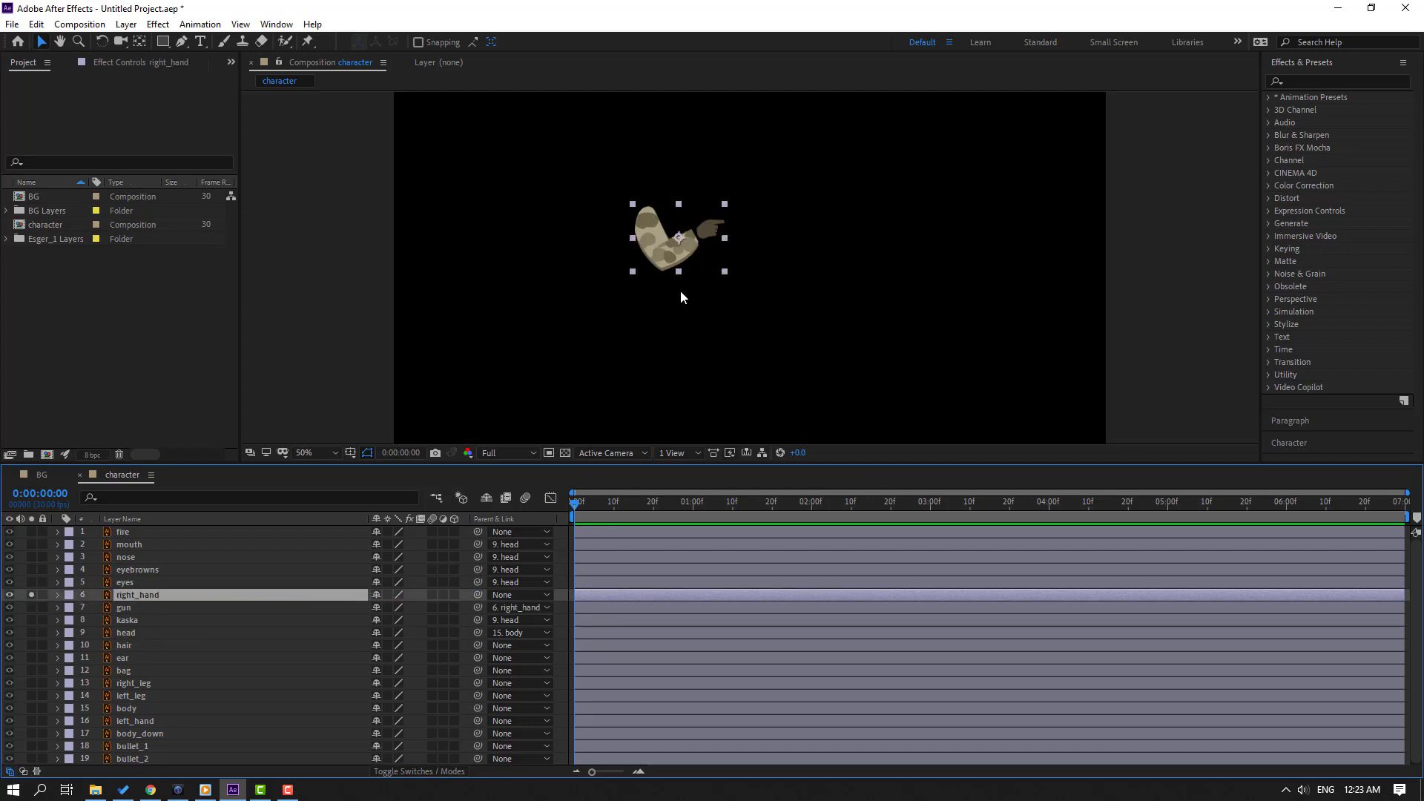
pyautogui.scroll(3, 679, 291)
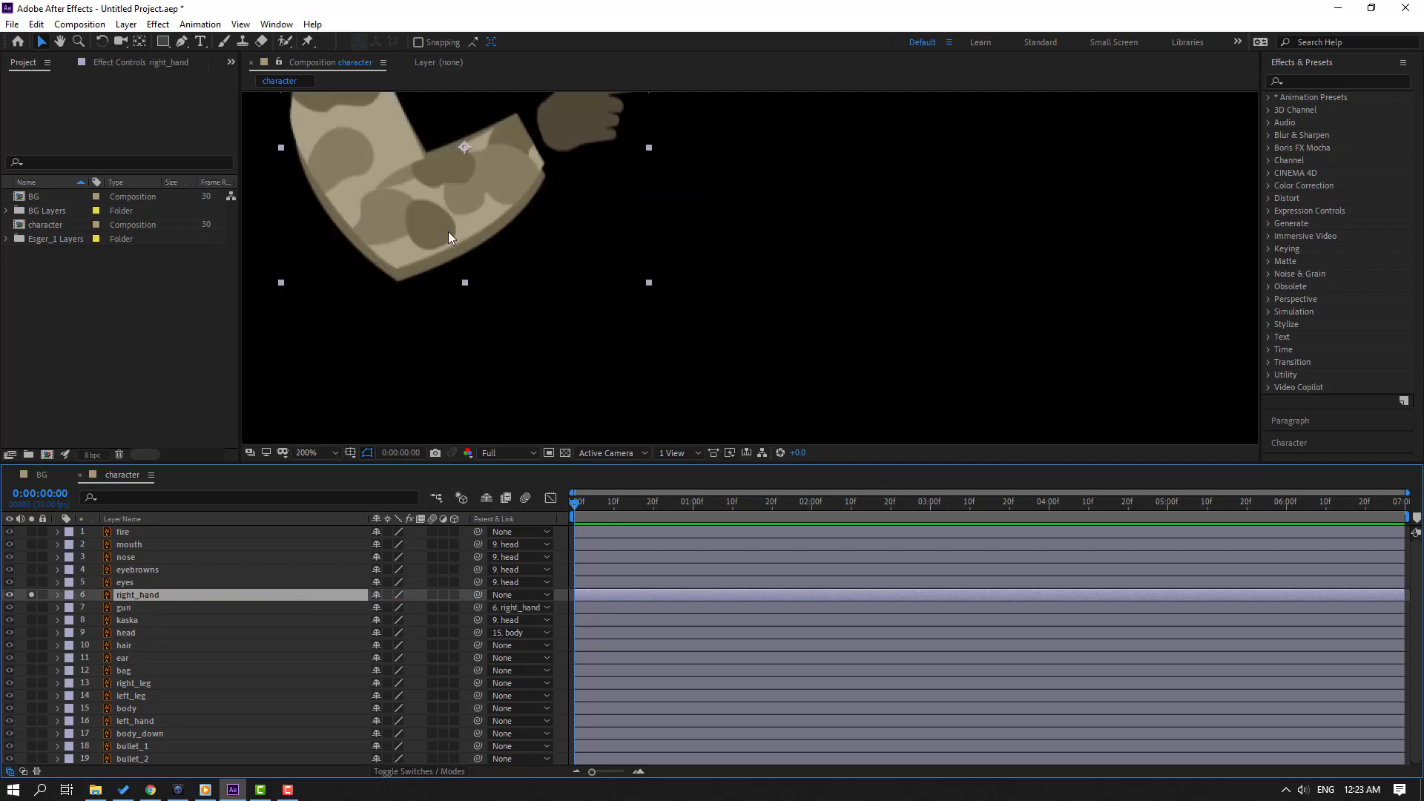
pyautogui.click(138, 45)
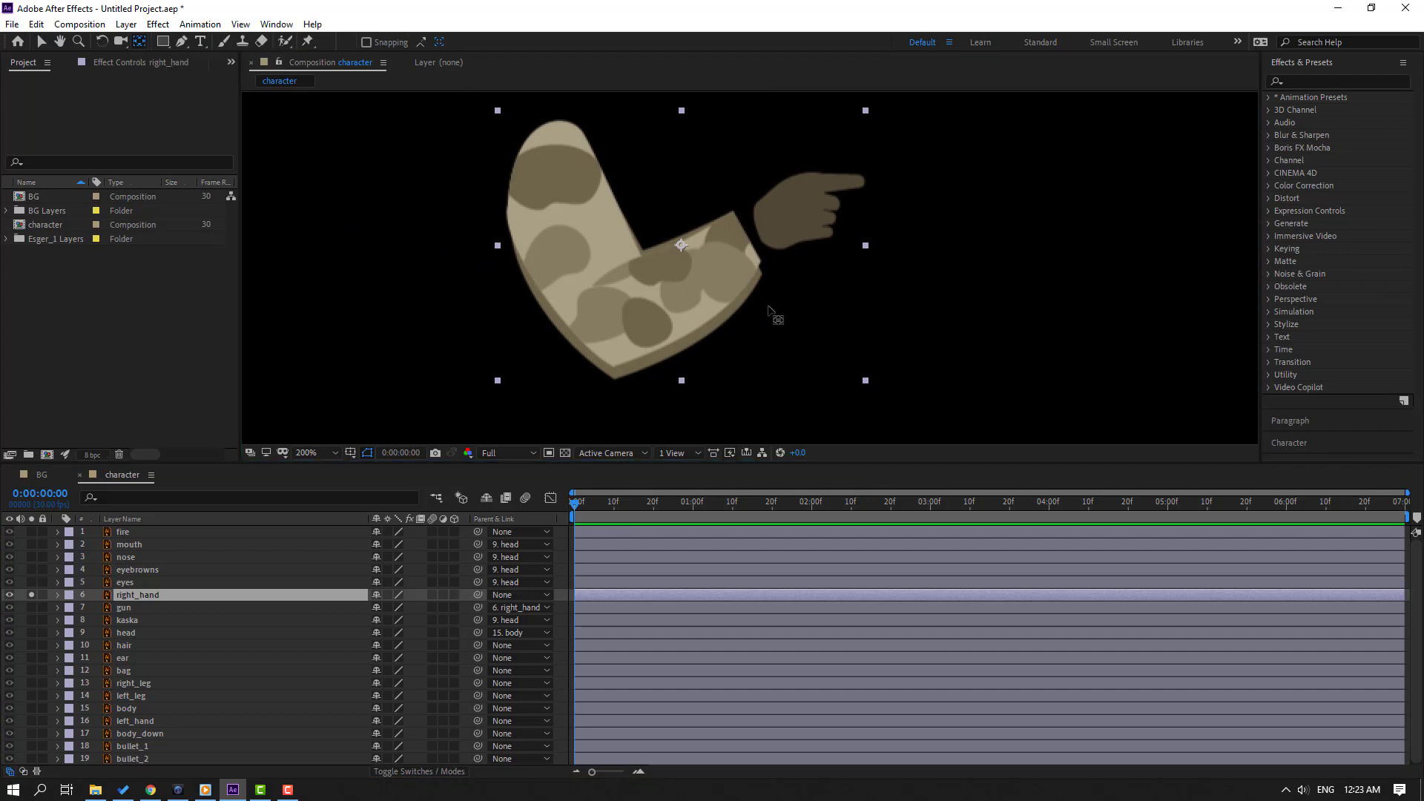
pyautogui.moveTo(679, 242); pyautogui.dragTo(556, 155)
pyautogui.click(40, 41)
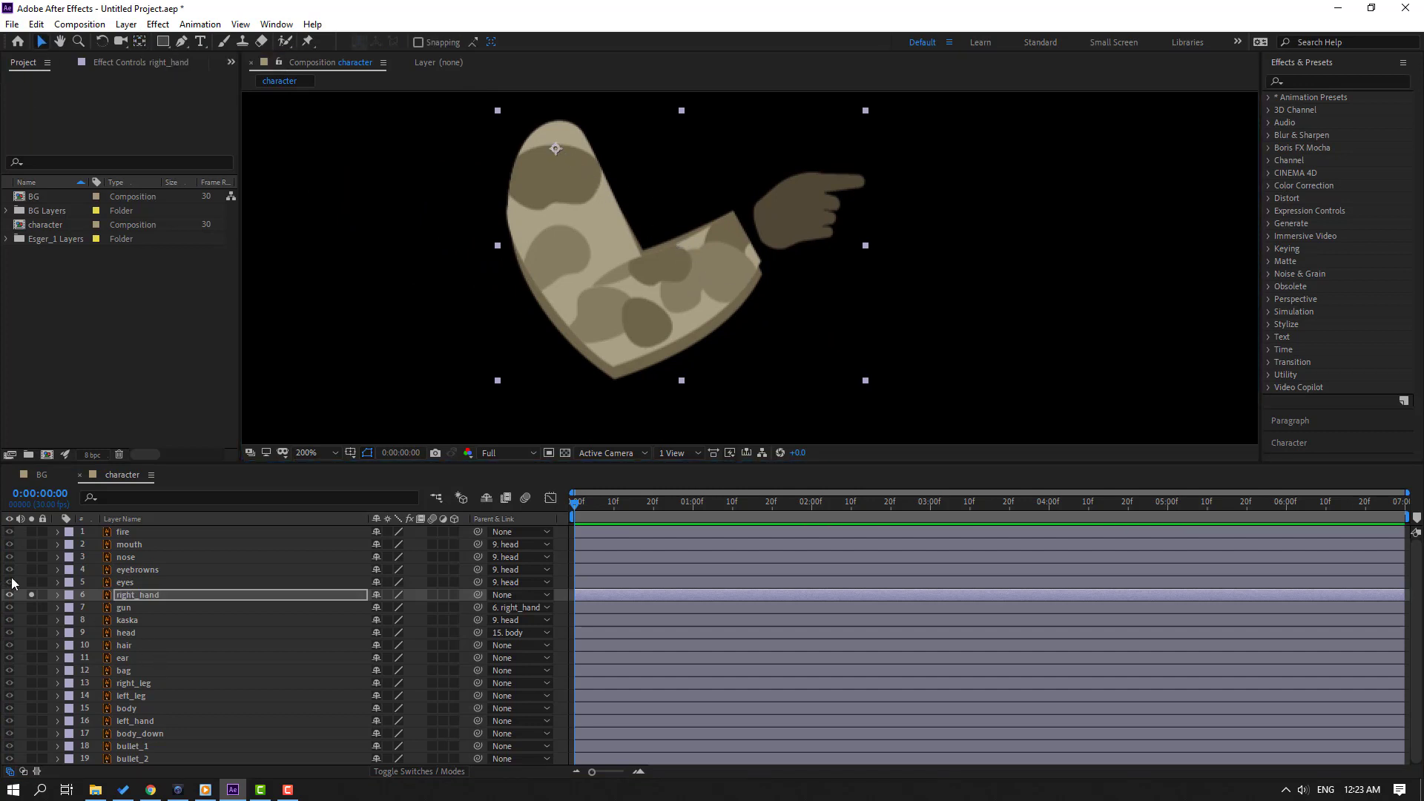
pyautogui.click(31, 595)
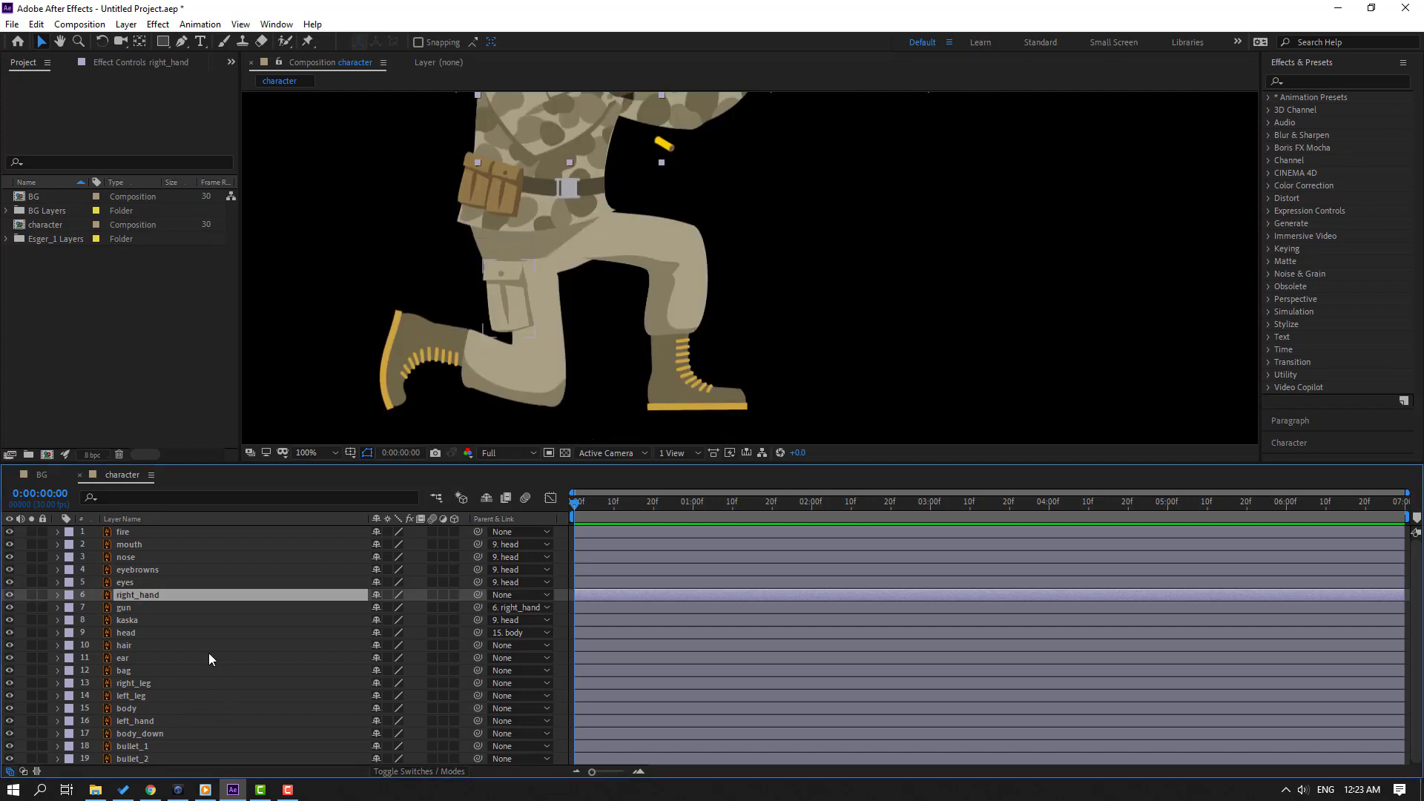
# - Lock the right_leg and left_leg layers
pyautogui.click(89, 683)
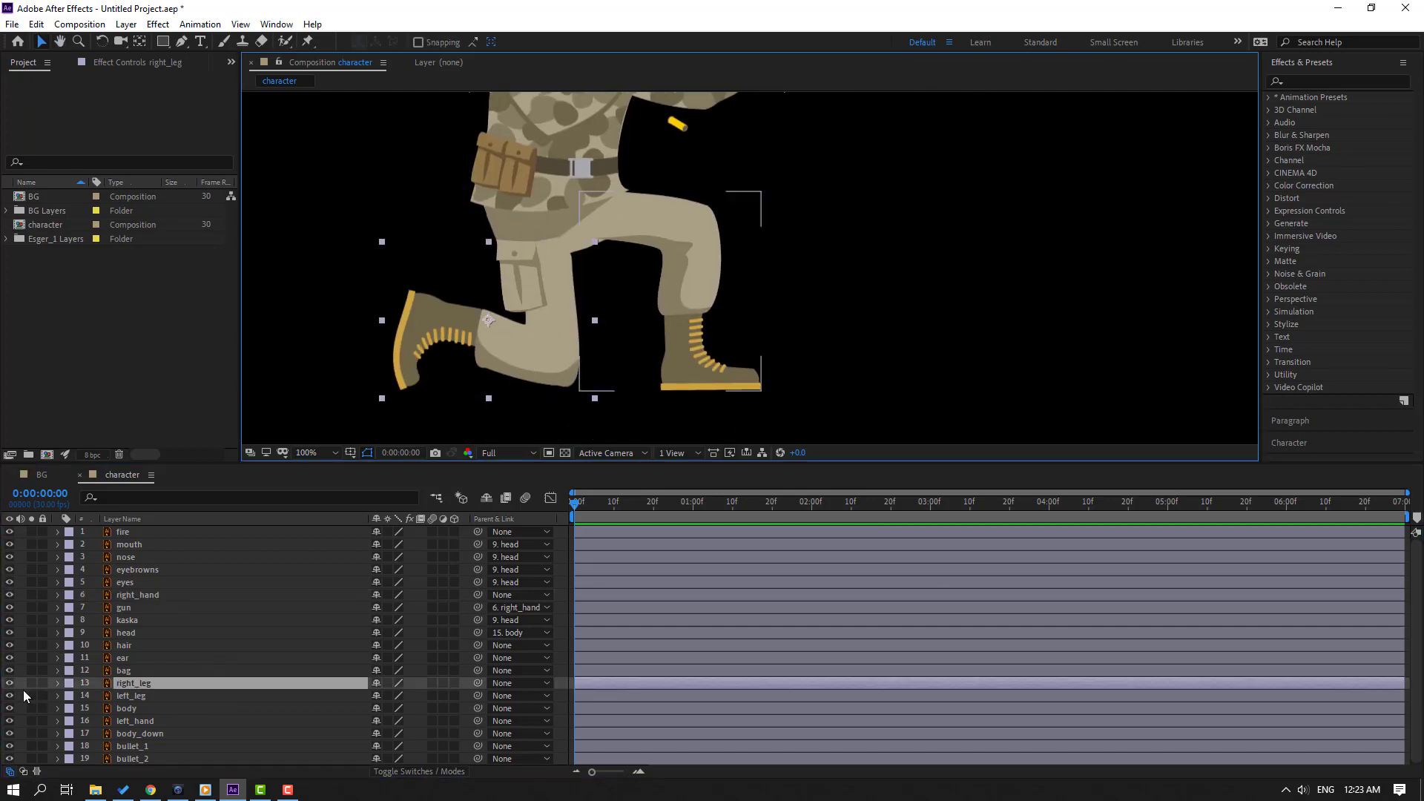
pyautogui.click(42, 683)
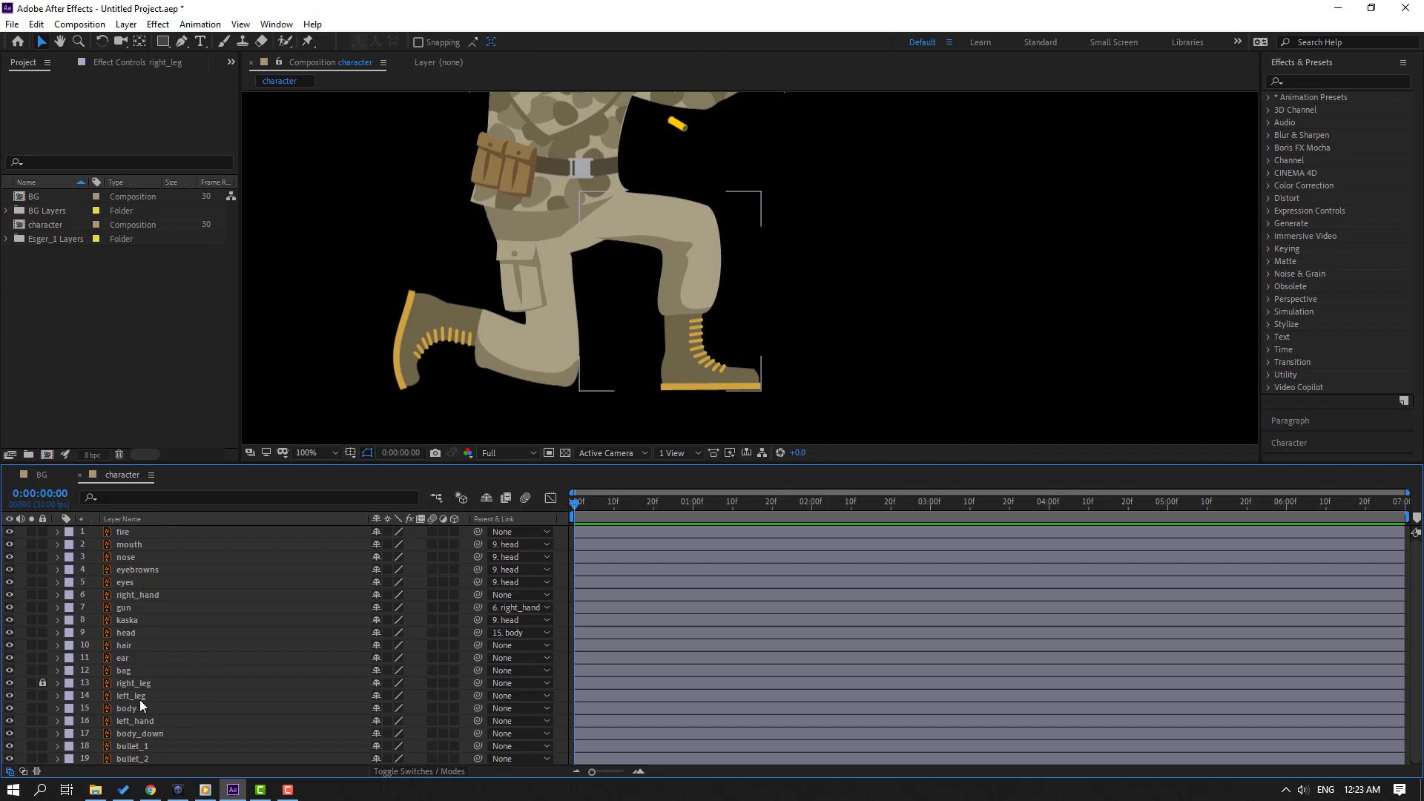
pyautogui.click(139, 700)
pyautogui.click(46, 697)
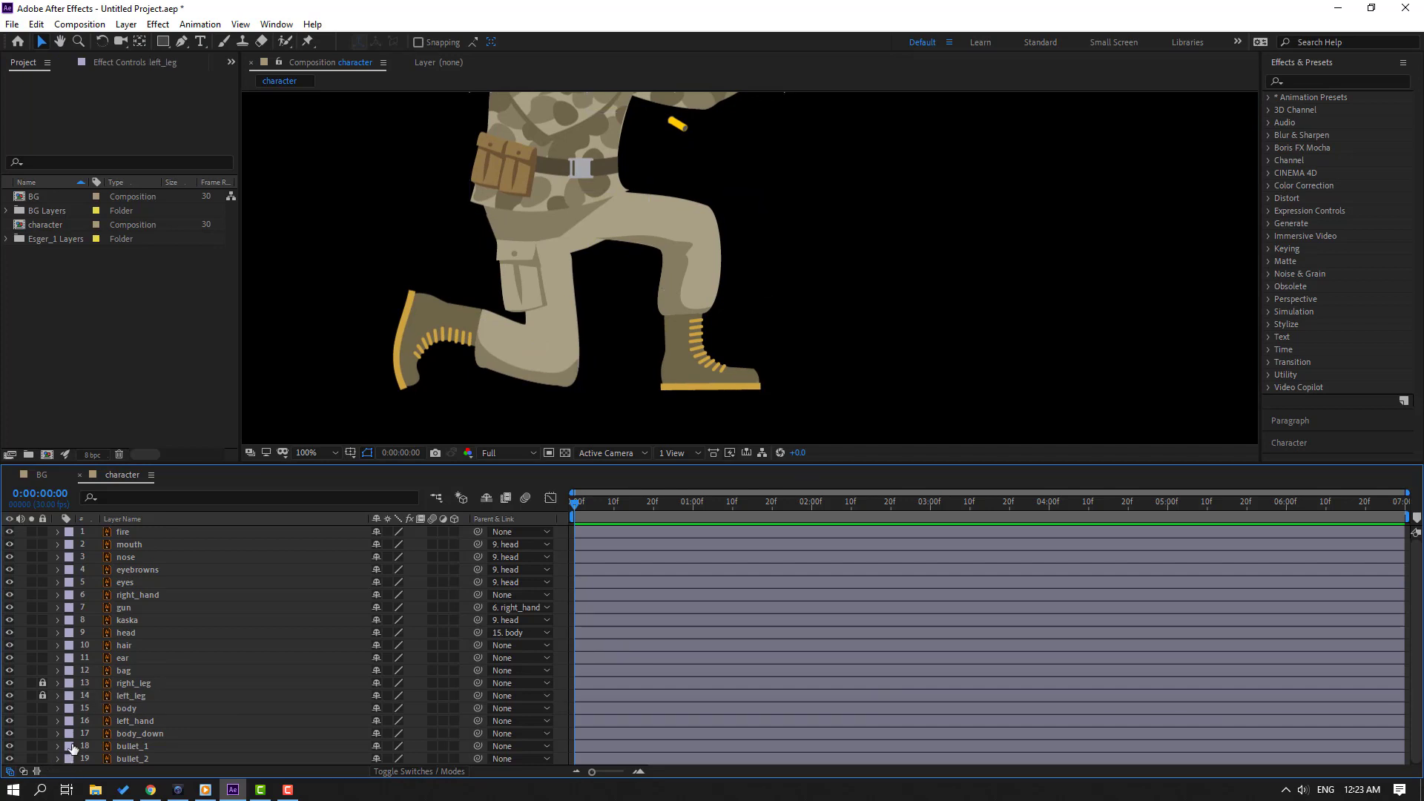
# - Parent the left_hand layer to the right_hand layer
pyautogui.click(138, 721)
pyautogui.moveTo(875, 131); pyautogui.dragTo(767, 337)
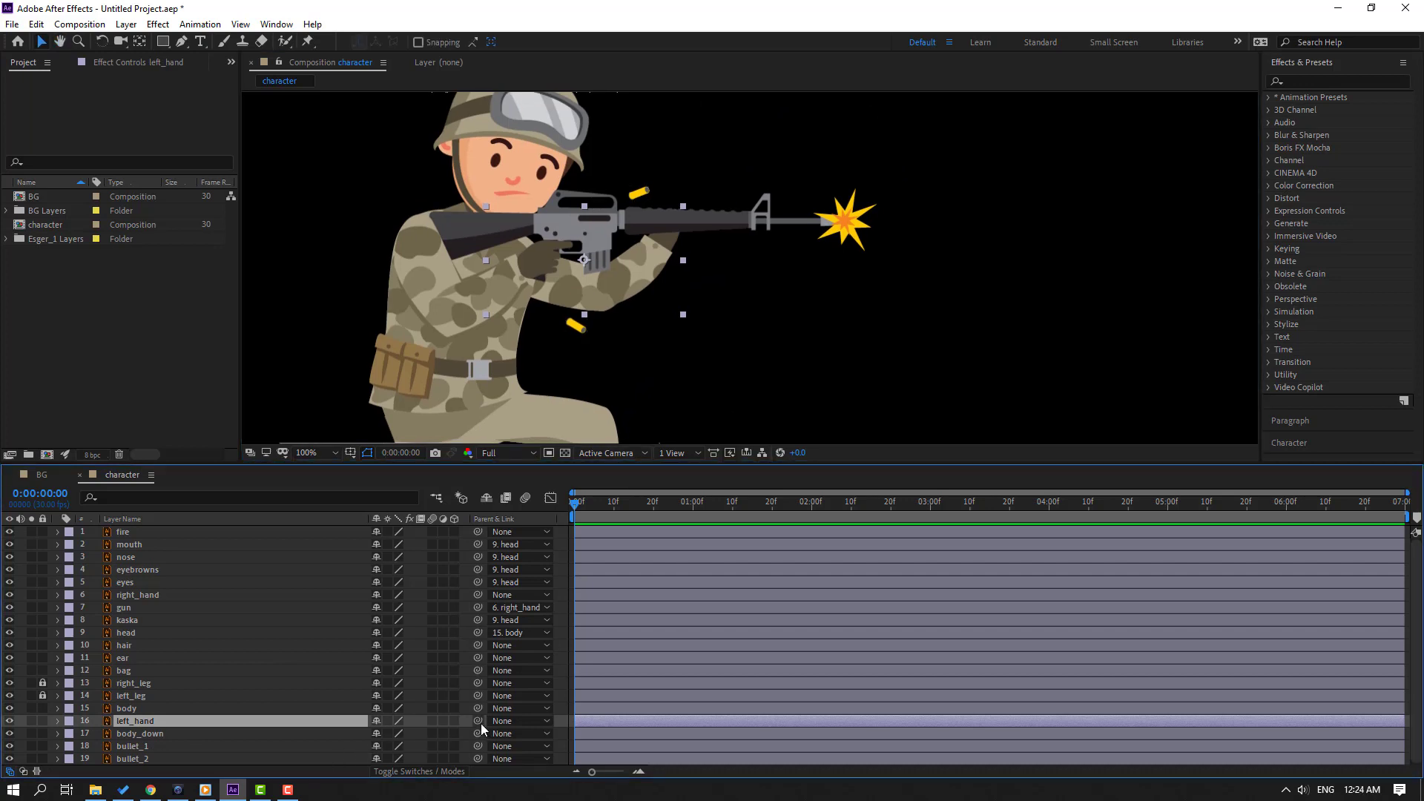
pyautogui.moveTo(479, 720); pyautogui.dragTo(131, 596)
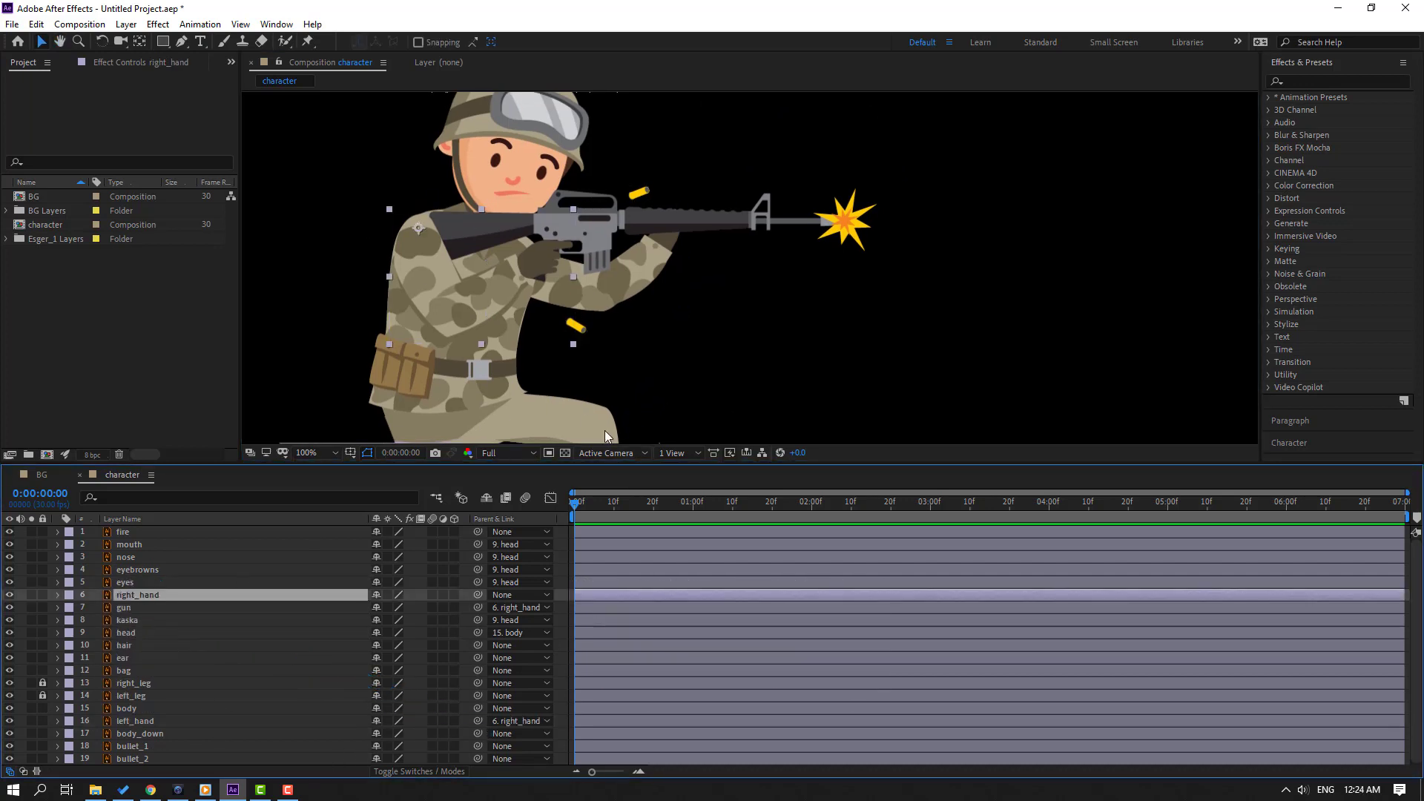
# - Start keyframing the right_hand layer's rotation at frame 0 with a value of -2°
pyautogui.press('r')
pyautogui.moveTo(392, 607)
pyautogui.mouseDown()
pyautogui.moveTo(414, 604)
pyautogui.moveTo(389, 599)
pyautogui.mouseUp()
pyautogui.hotkey('ctrl', 'z')
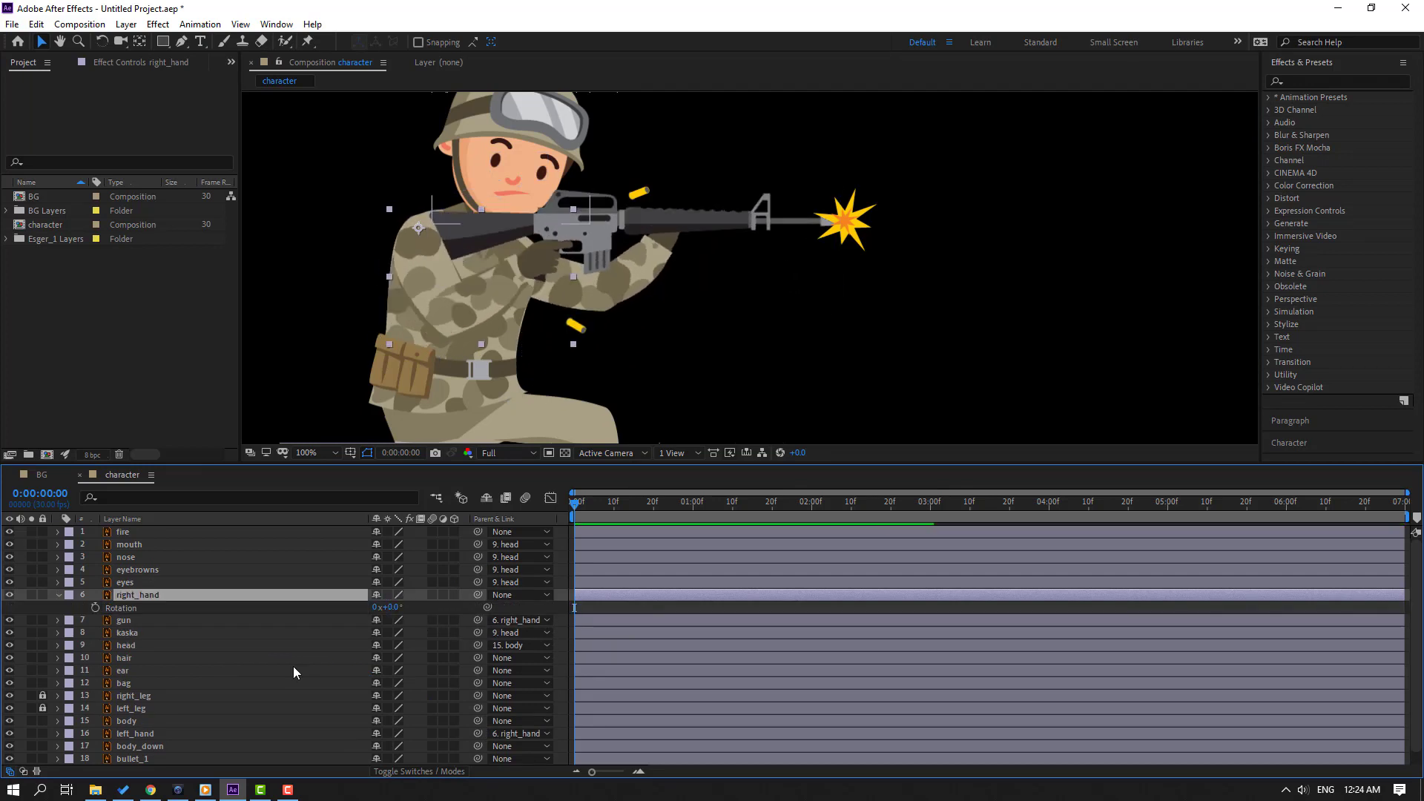
pyautogui.click(95, 607)
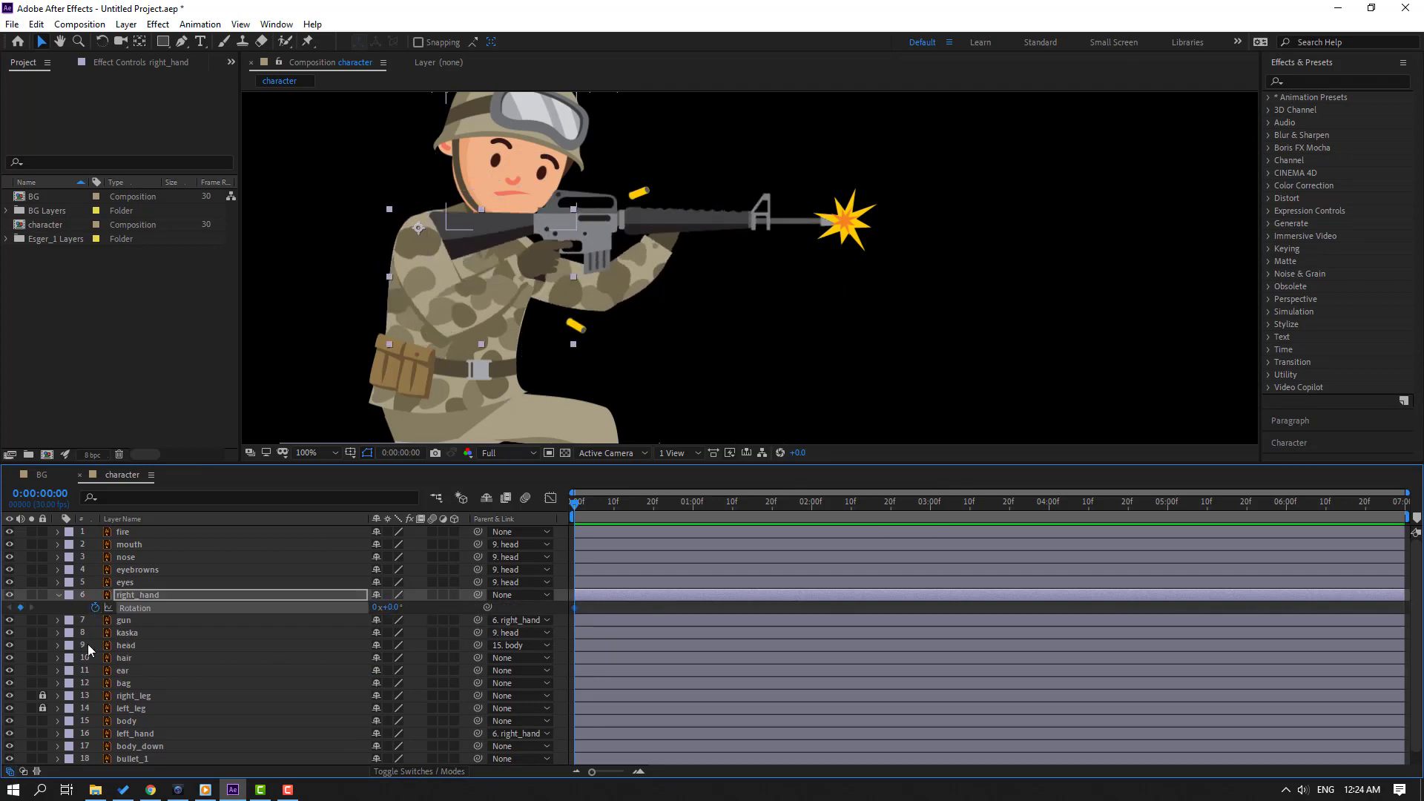
pyautogui.click(394, 607)
pyautogui.write('-2')
pyautogui.press('Return')
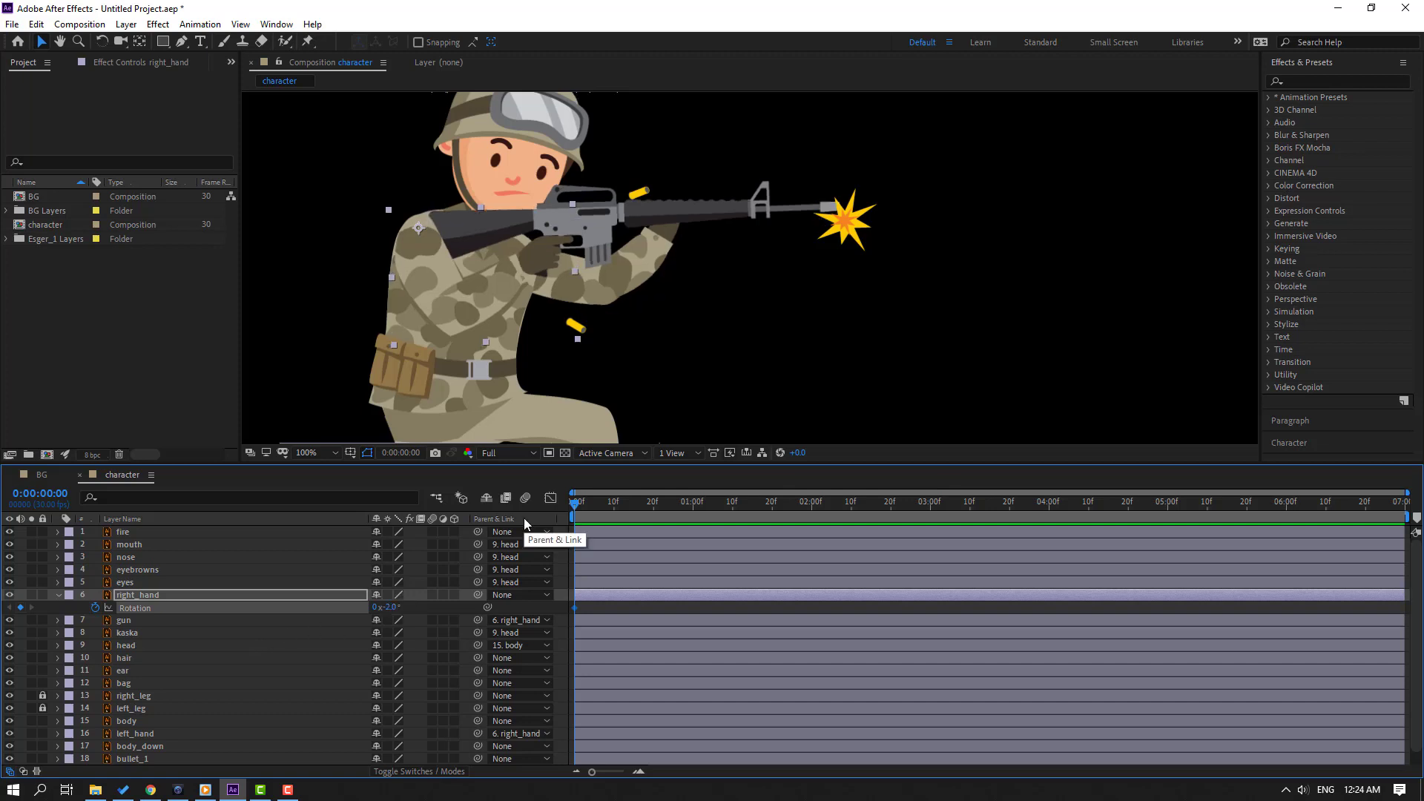
# - Add a right_hand rotation keyframe of 3° at frame 3
pyautogui.press('pagedown')
pyautogui.press('pagedown')
pyautogui.press('pagedown')
pyautogui.click(391, 607)
pyautogui.write('3')
pyautogui.press('Return')
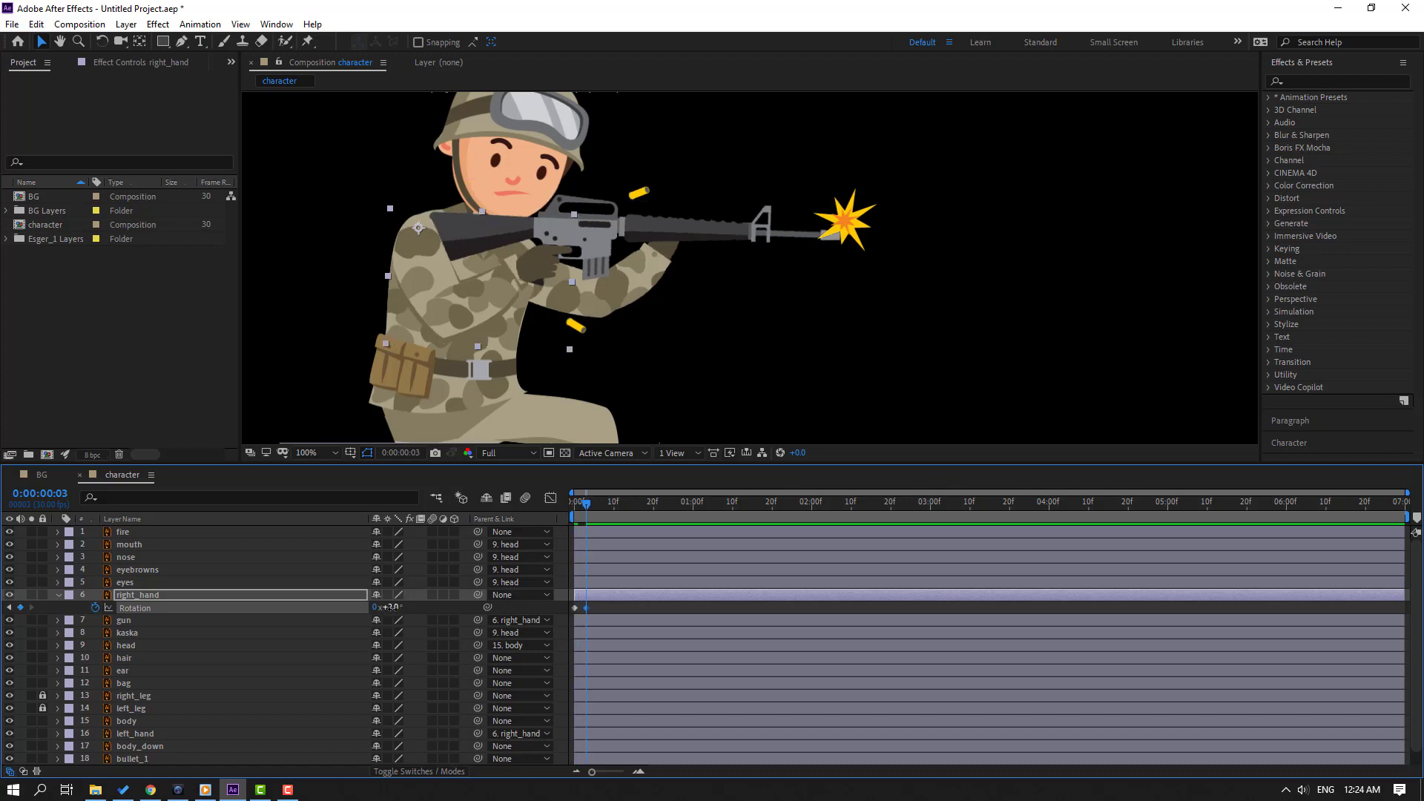
# - Repeat the -2° right_hand rotation keyframe at frame 6 and end the work area just after it
pyautogui.press('pageup')
pyautogui.press('pagedown')
pyautogui.press('pagedown')
pyautogui.press('pagedown')
pyautogui.press('pagedown')
pyautogui.press('n')
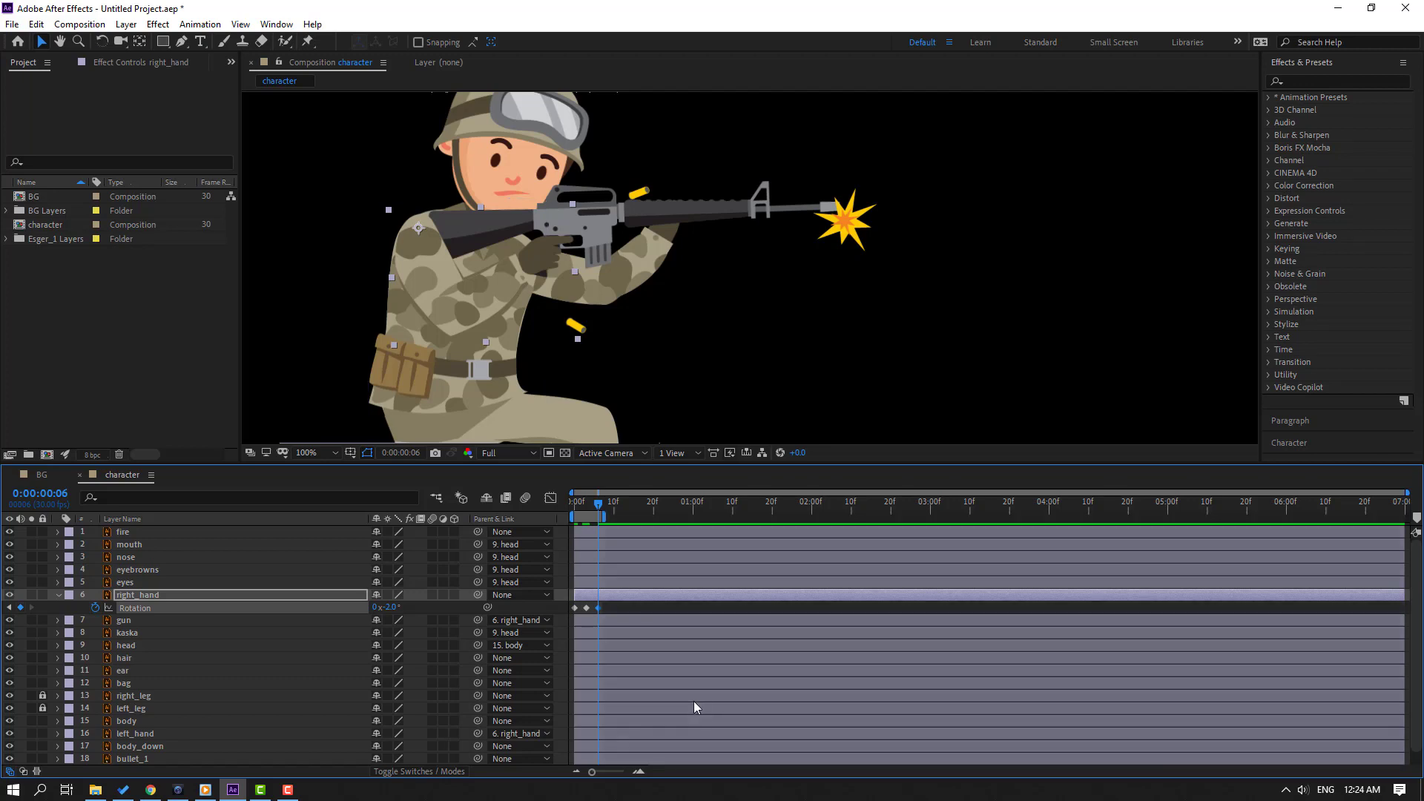
# - Apply Easy Ease to the three right_hand rotation keyframes and preview the recoil motion
pyautogui.press('space')
pyautogui.rightClick(573, 608)
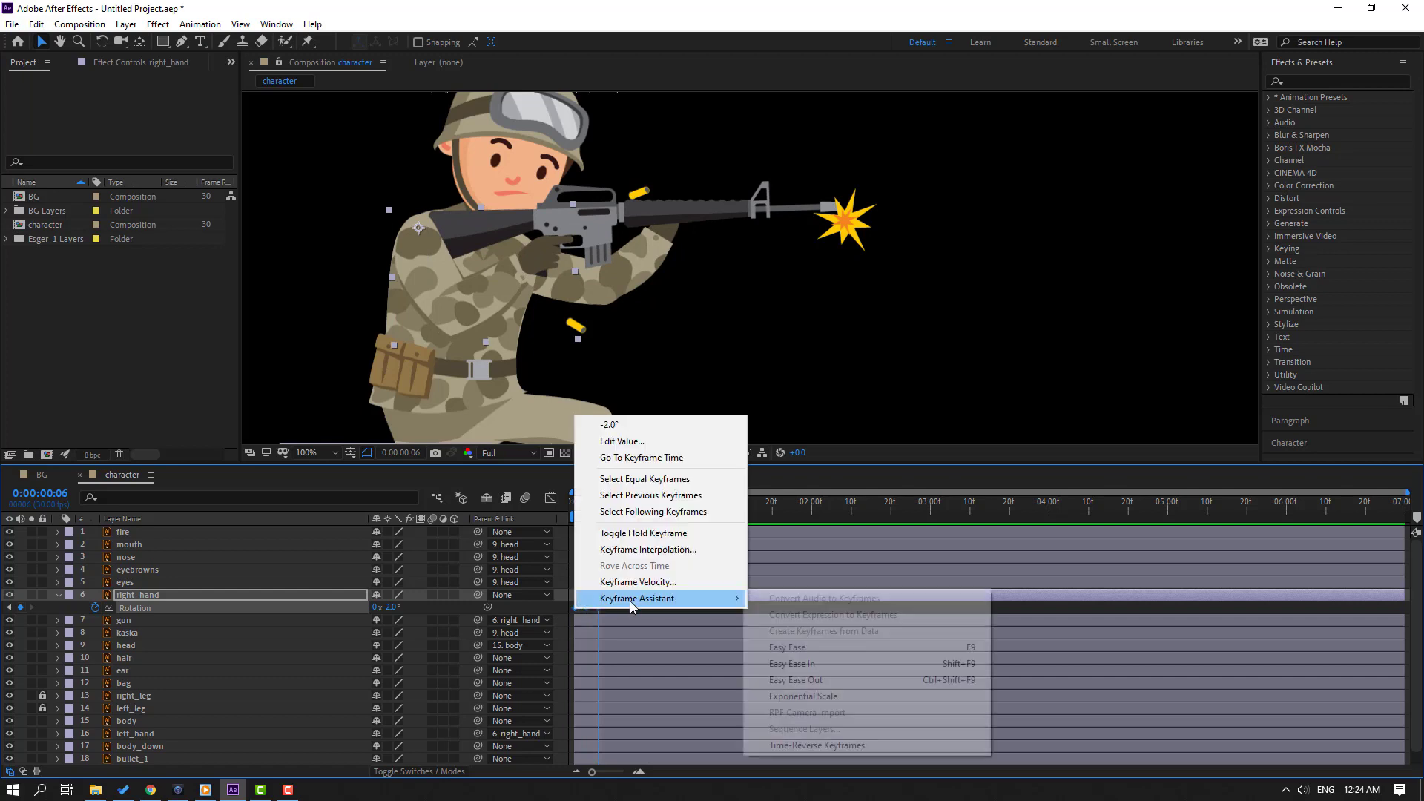
pyautogui.click(787, 647)
pyautogui.press('space')
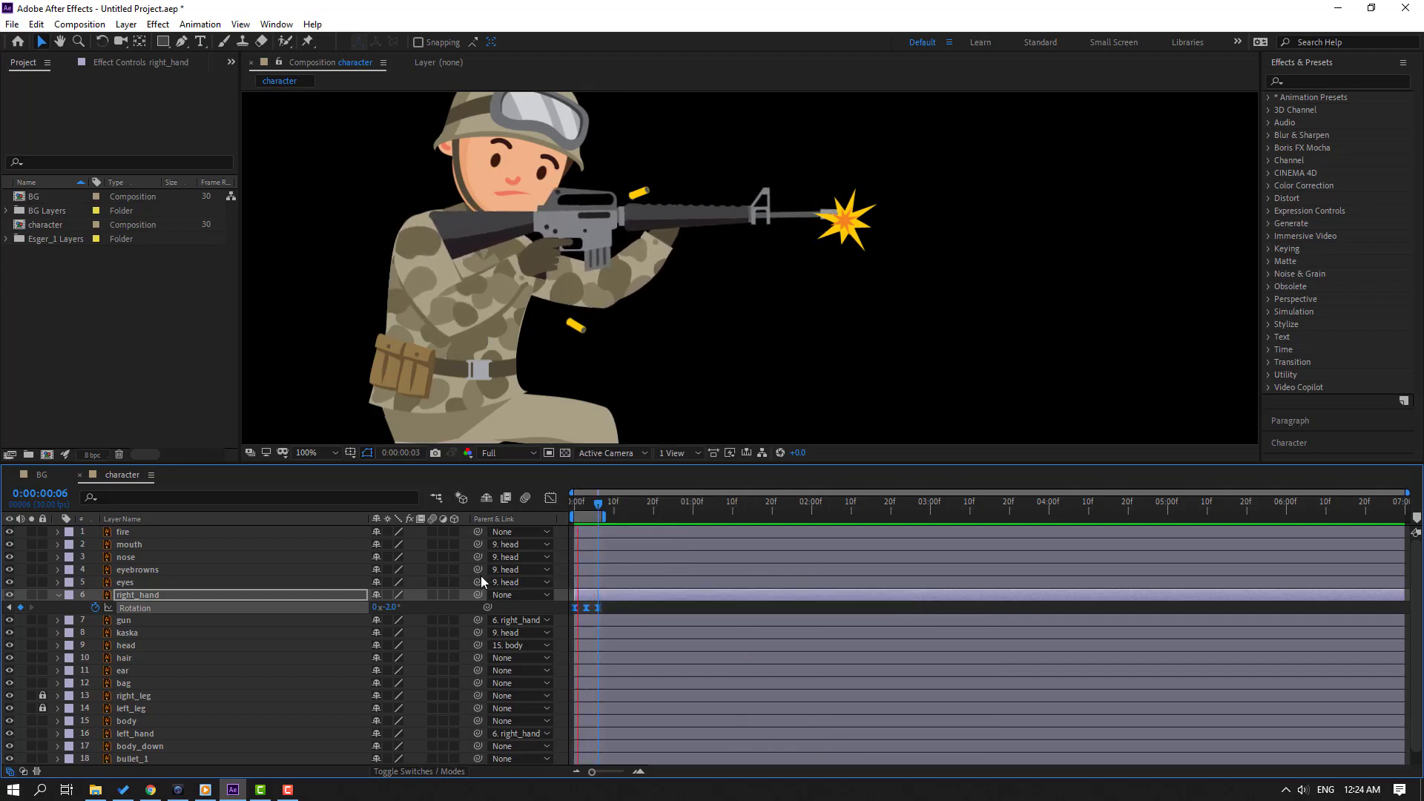
pyautogui.press('space')
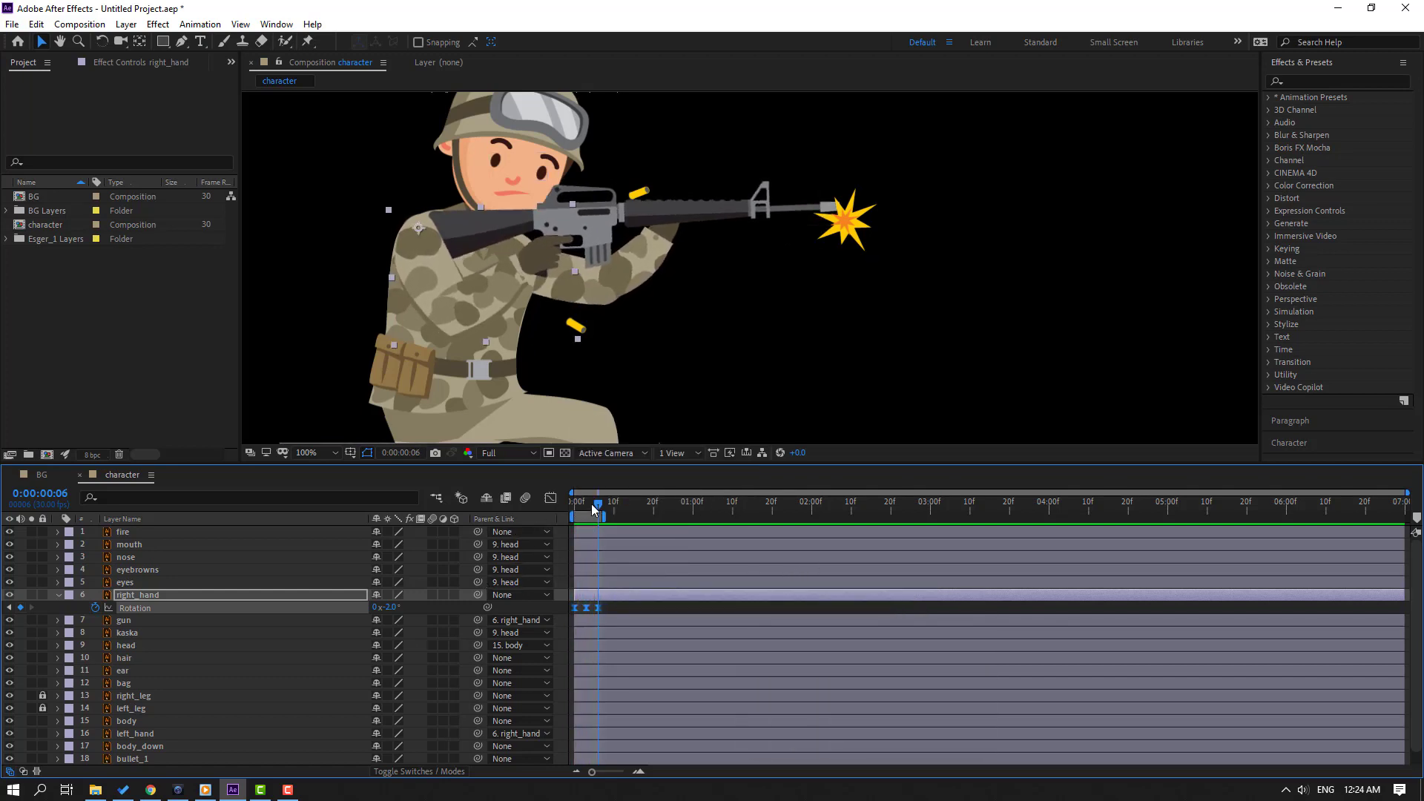
pyautogui.press('space')
pyautogui.click(635, 608)
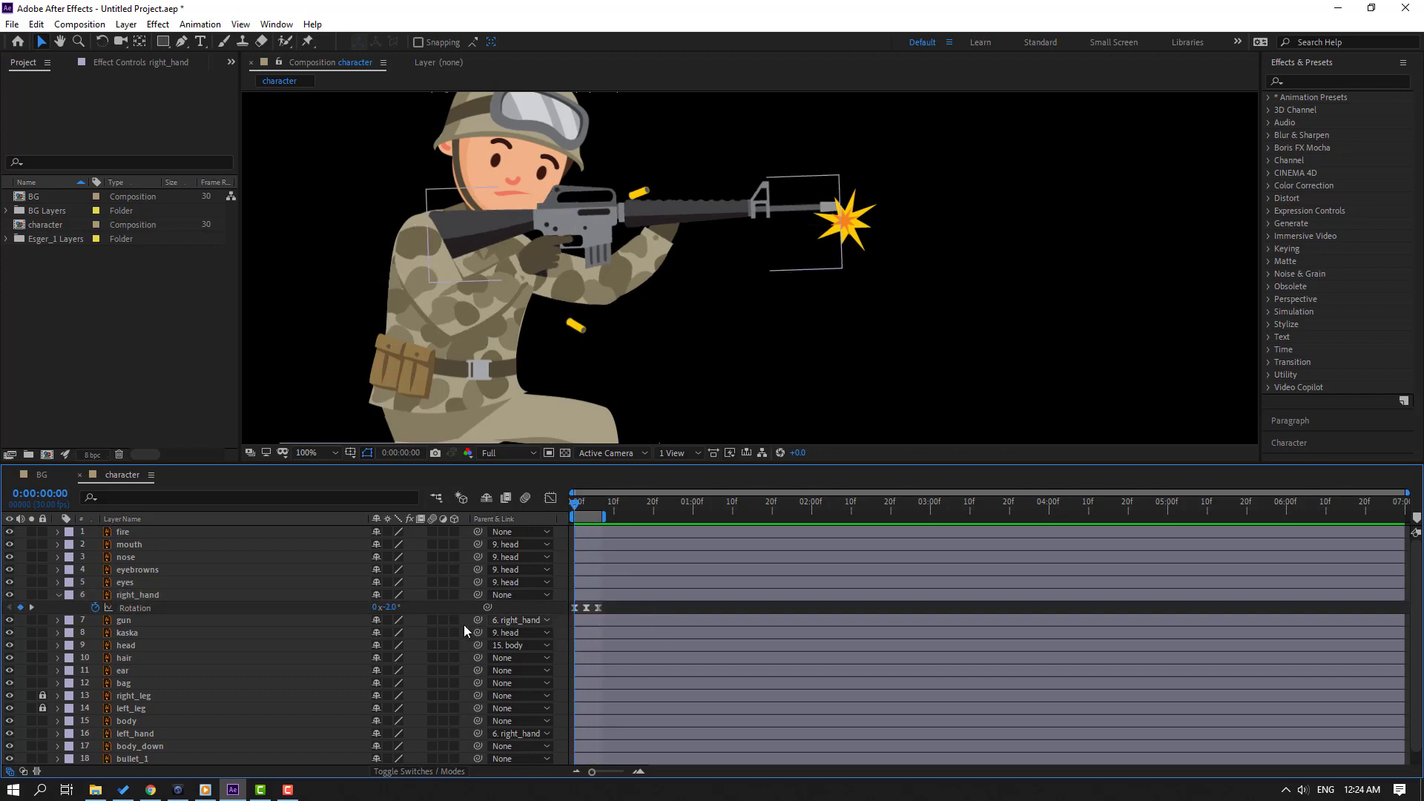
# - Add the expression loopOutDuration(type = "cycle", duration = 0) to the right_hand layer's rotation
pyautogui.keyDown('alt'); pyautogui.click(95, 608); pyautogui.keyUp('alt')
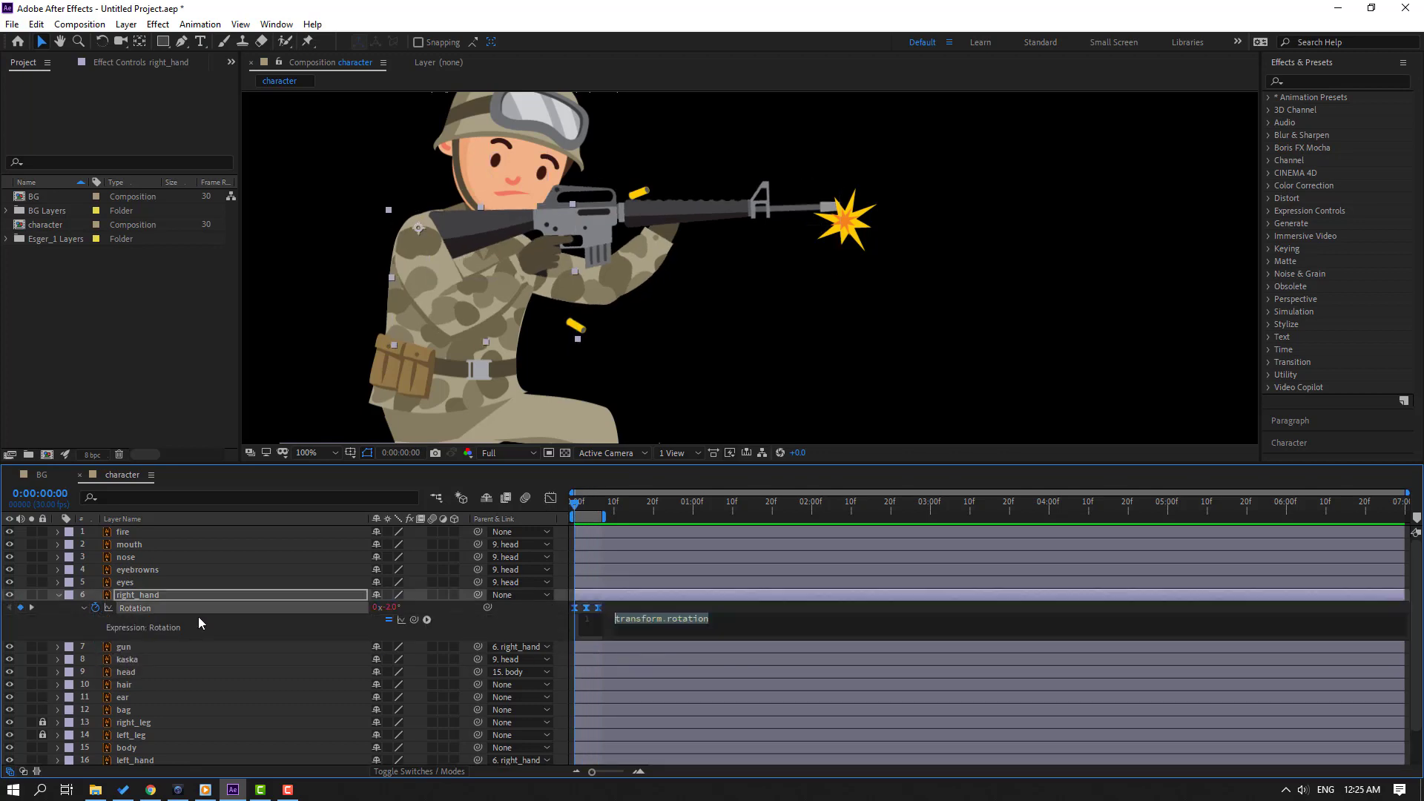
pyautogui.click(427, 619)
pyautogui.moveTo(519, 544)
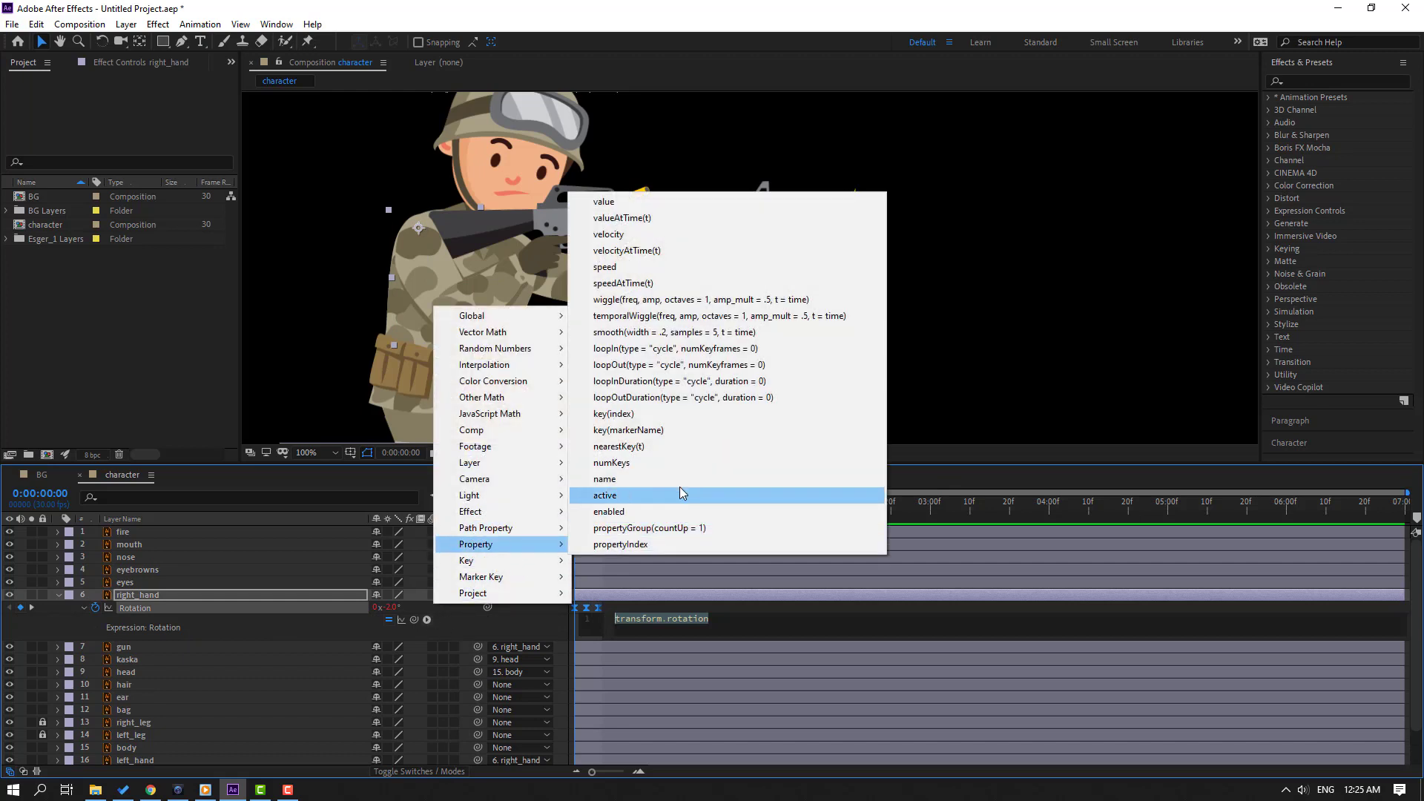
pyautogui.click(780, 398)
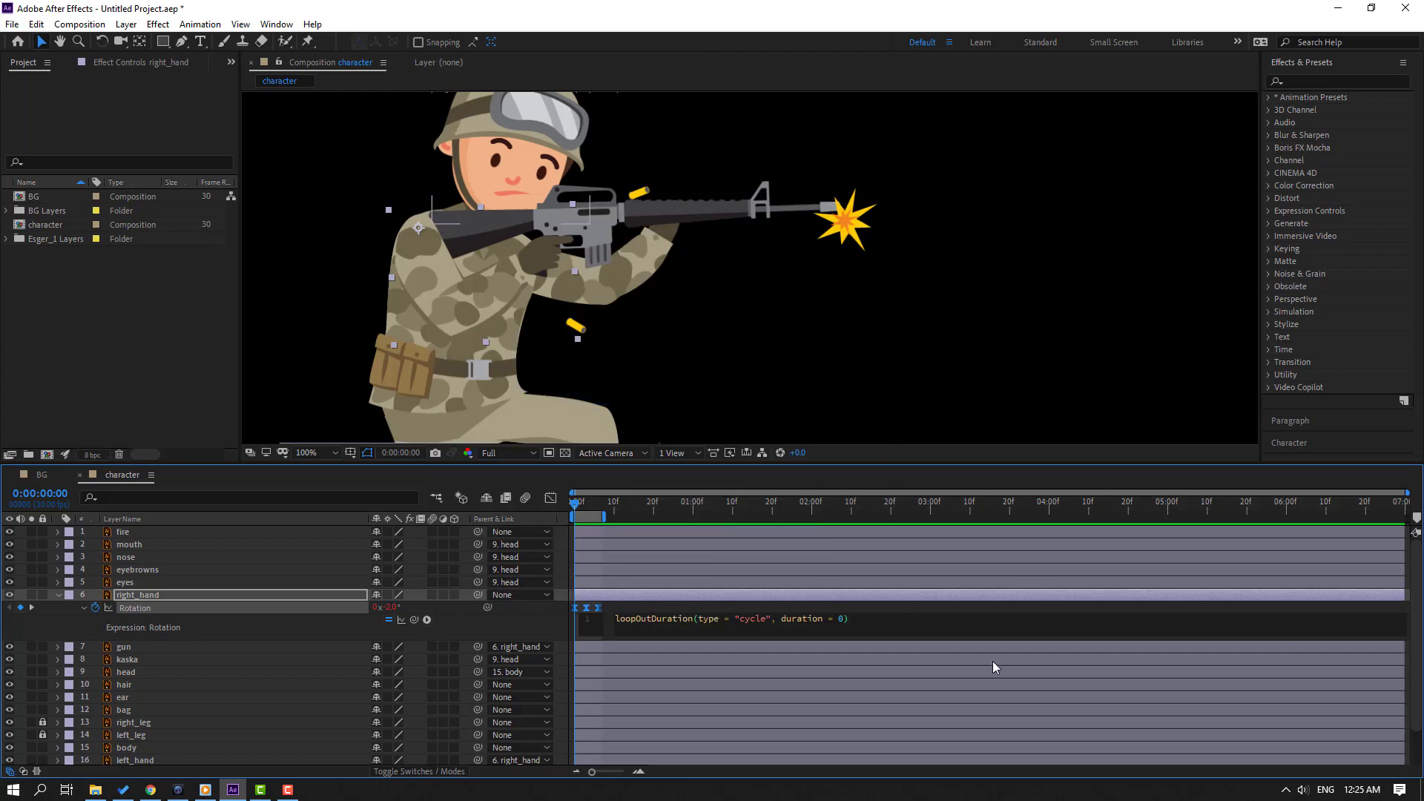
pyautogui.click(1202, 607)
# - Extend the work area to the end of the composition and preview the looping arm motion
pyautogui.moveTo(604, 516); pyautogui.dragTo(1406, 517)
pyautogui.press('space')
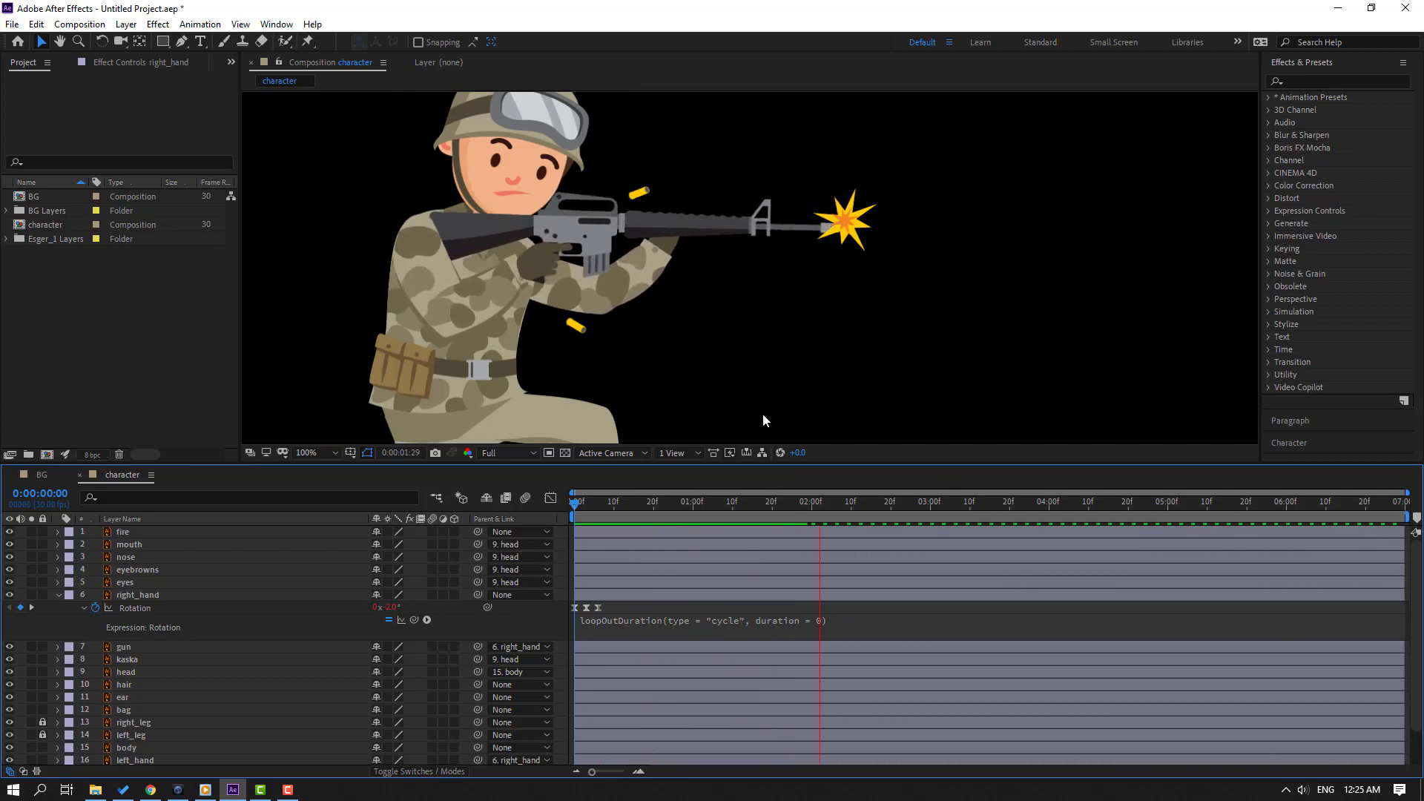
pyautogui.scroll(-1, 762, 405)
pyautogui.scroll(1, 758, 403)
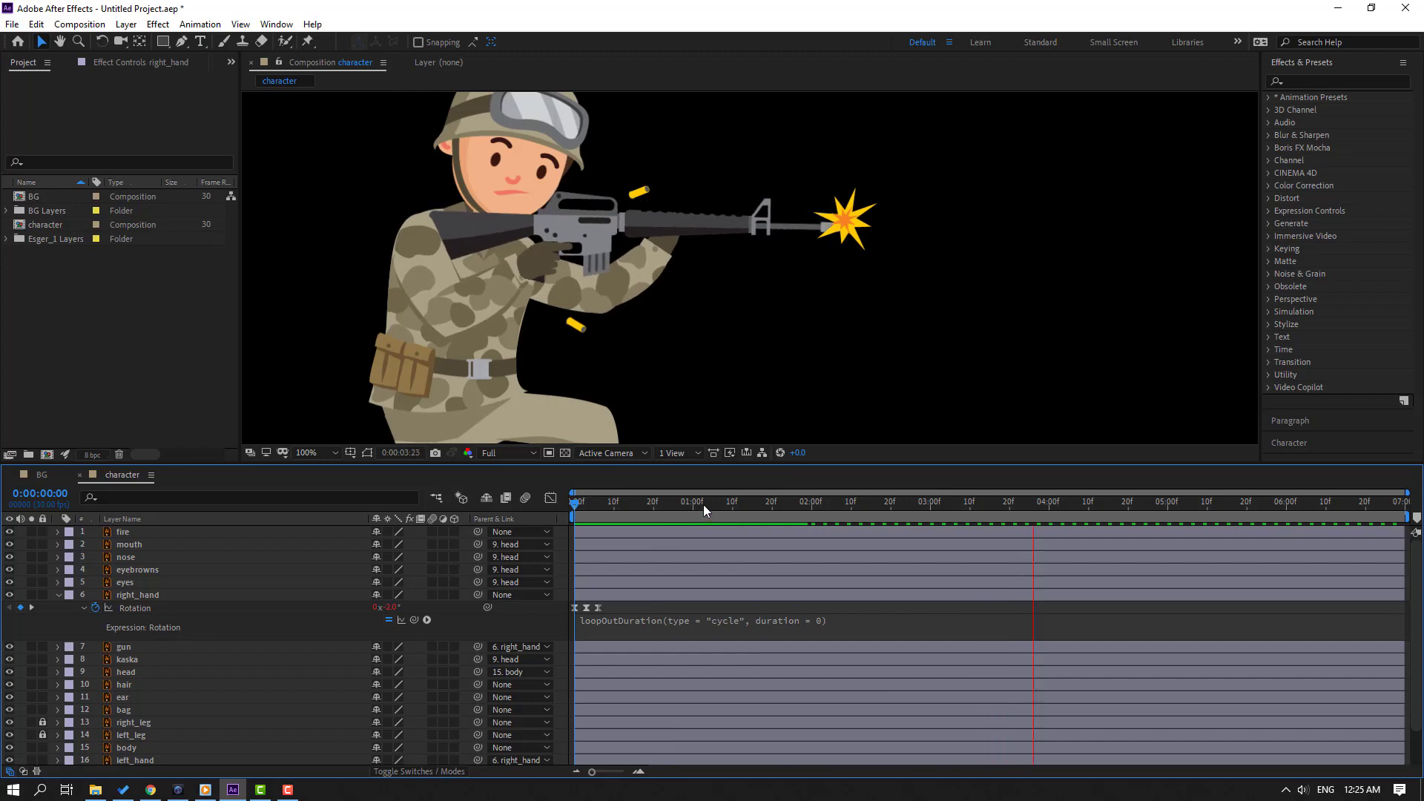
pyautogui.press('space')
# - Parent the fire layer to the gun layer and nudge the muzzle flash up to line up with the barrel tip
pyautogui.click(122, 532)
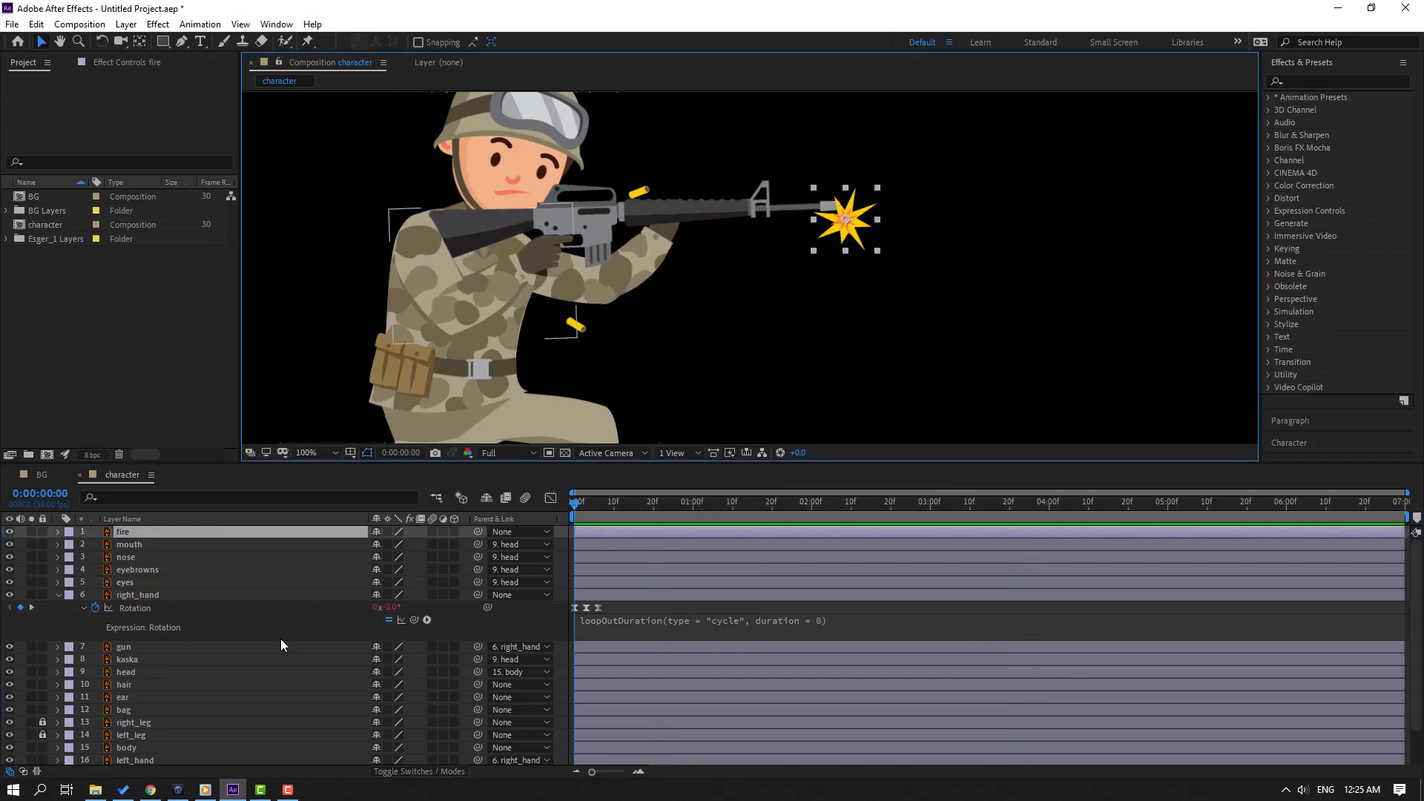
pyautogui.moveTo(479, 531); pyautogui.dragTo(133, 647)
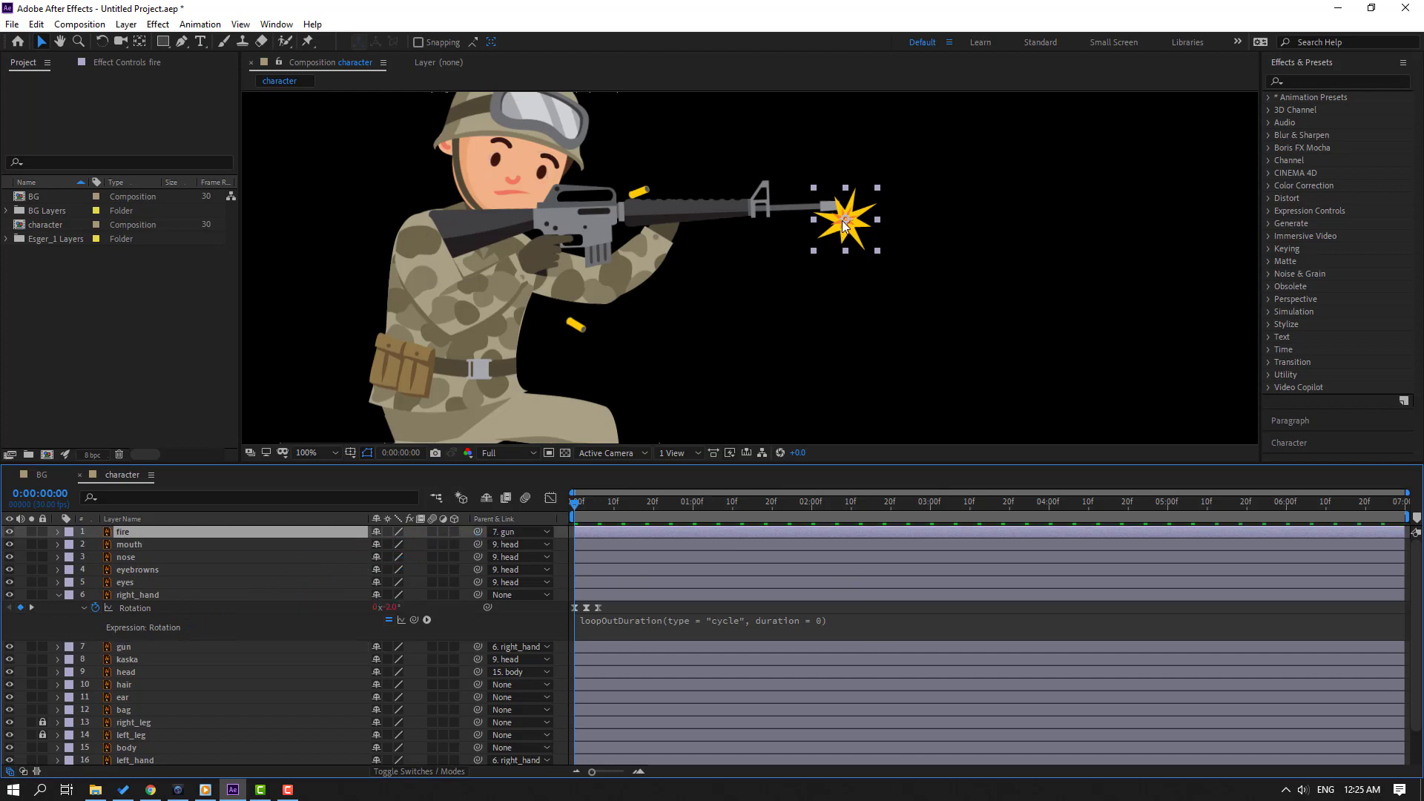
pyautogui.moveTo(843, 222); pyautogui.dragTo(840, 211)
pyautogui.press('space')
pyautogui.moveTo(924, 236); pyautogui.dragTo(910, 325)
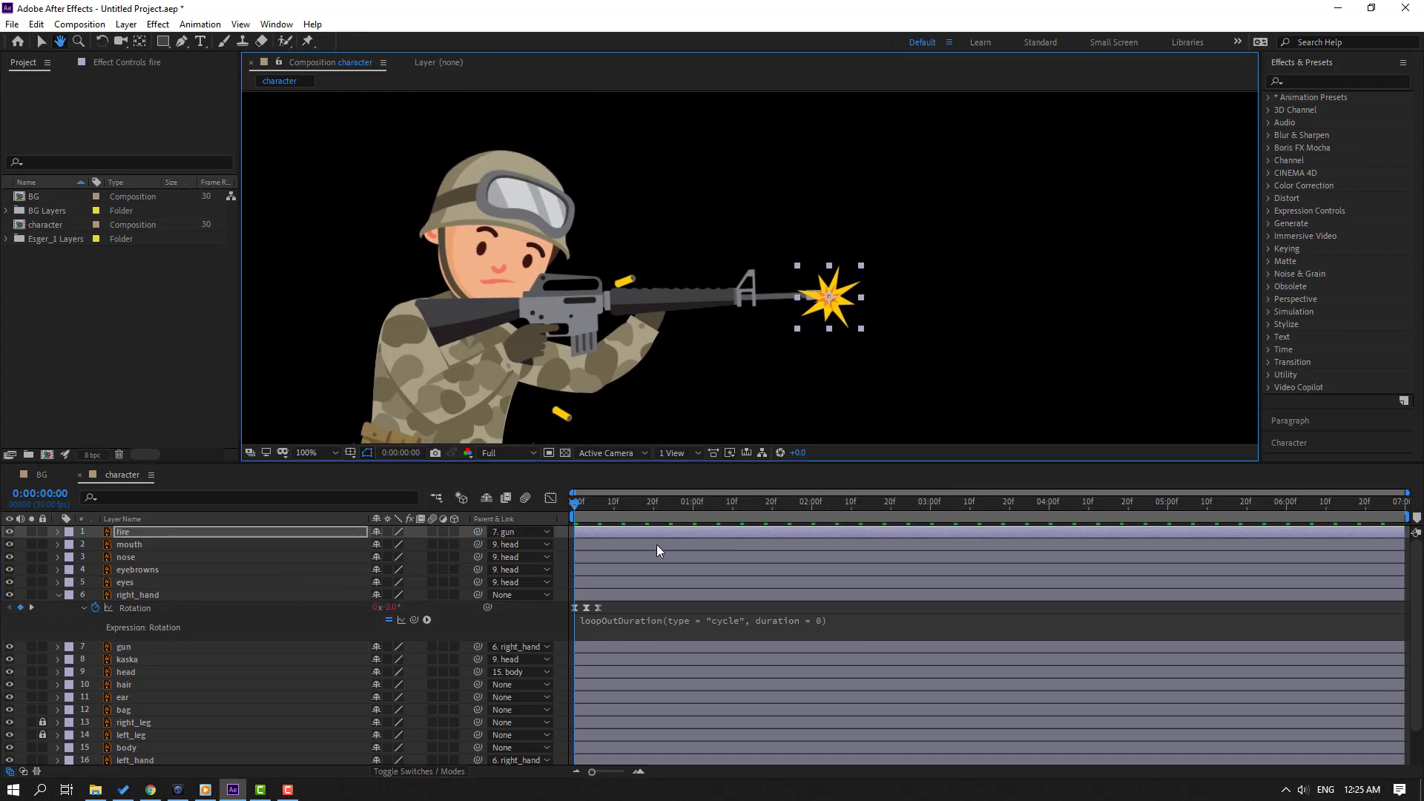
# - Keyframe the fire layer's opacity at 0% on frame 0 and 100% on frame 2
pyautogui.press('v')
pyautogui.press('t')
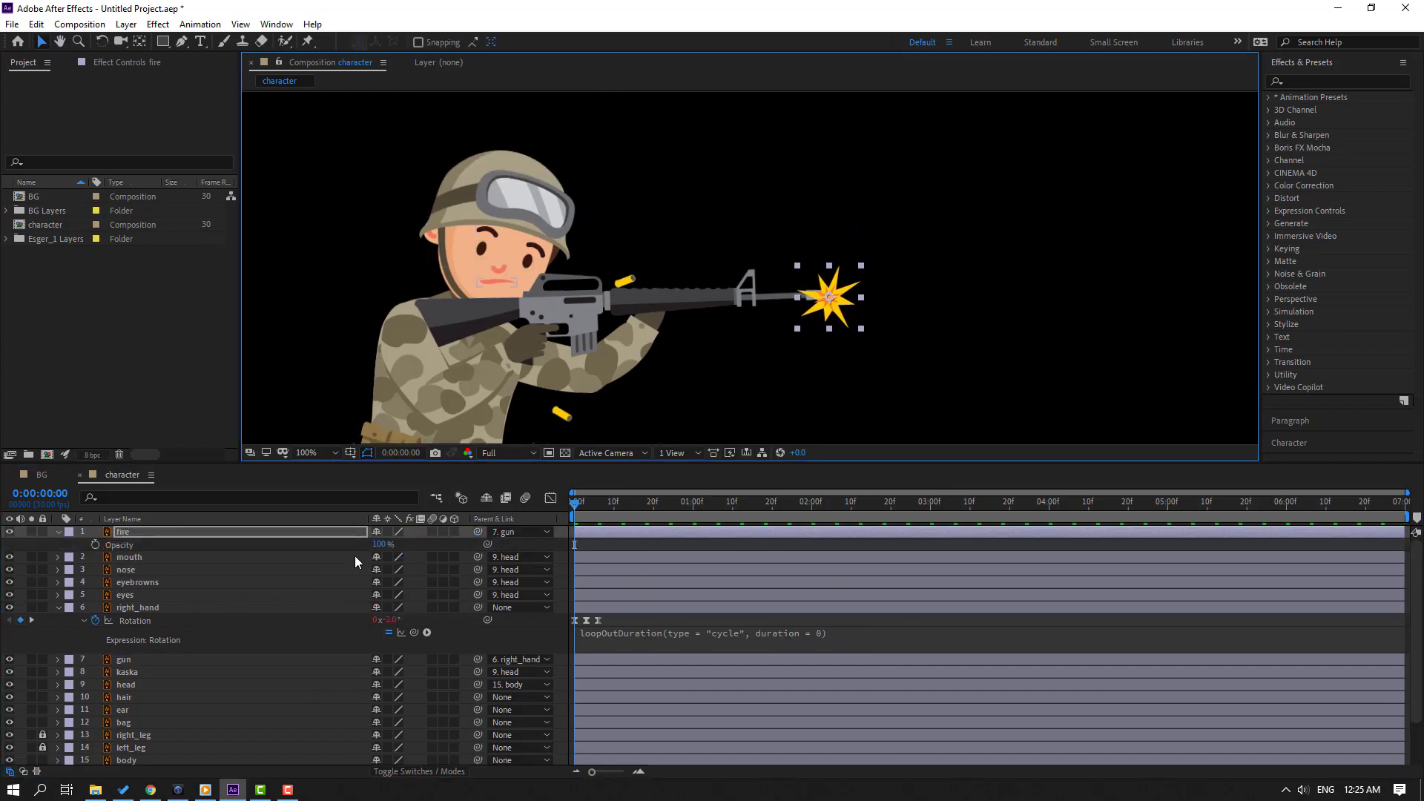
pyautogui.moveTo(378, 545); pyautogui.dragTo(244, 562)
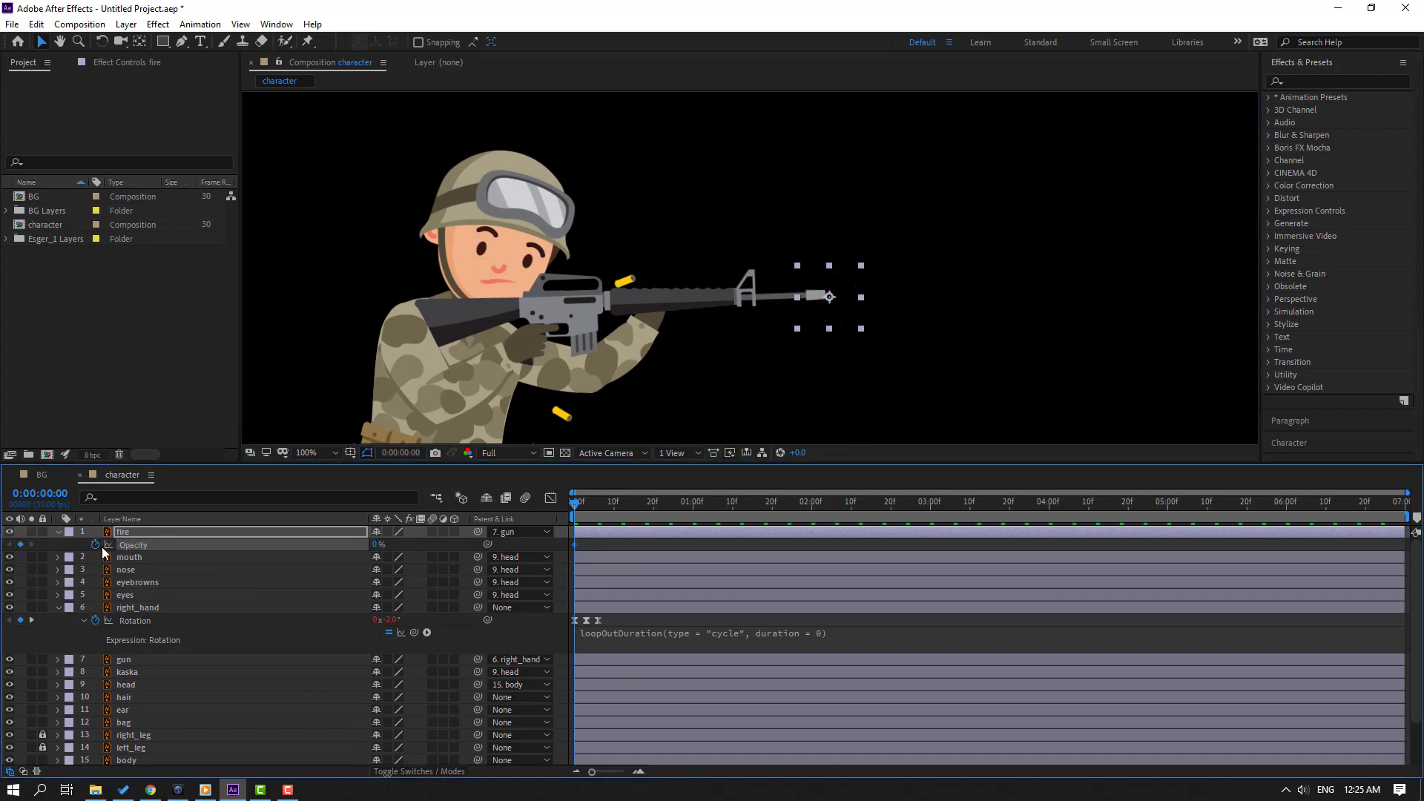
pyautogui.press('pagedown')
pyautogui.press('pagedown')
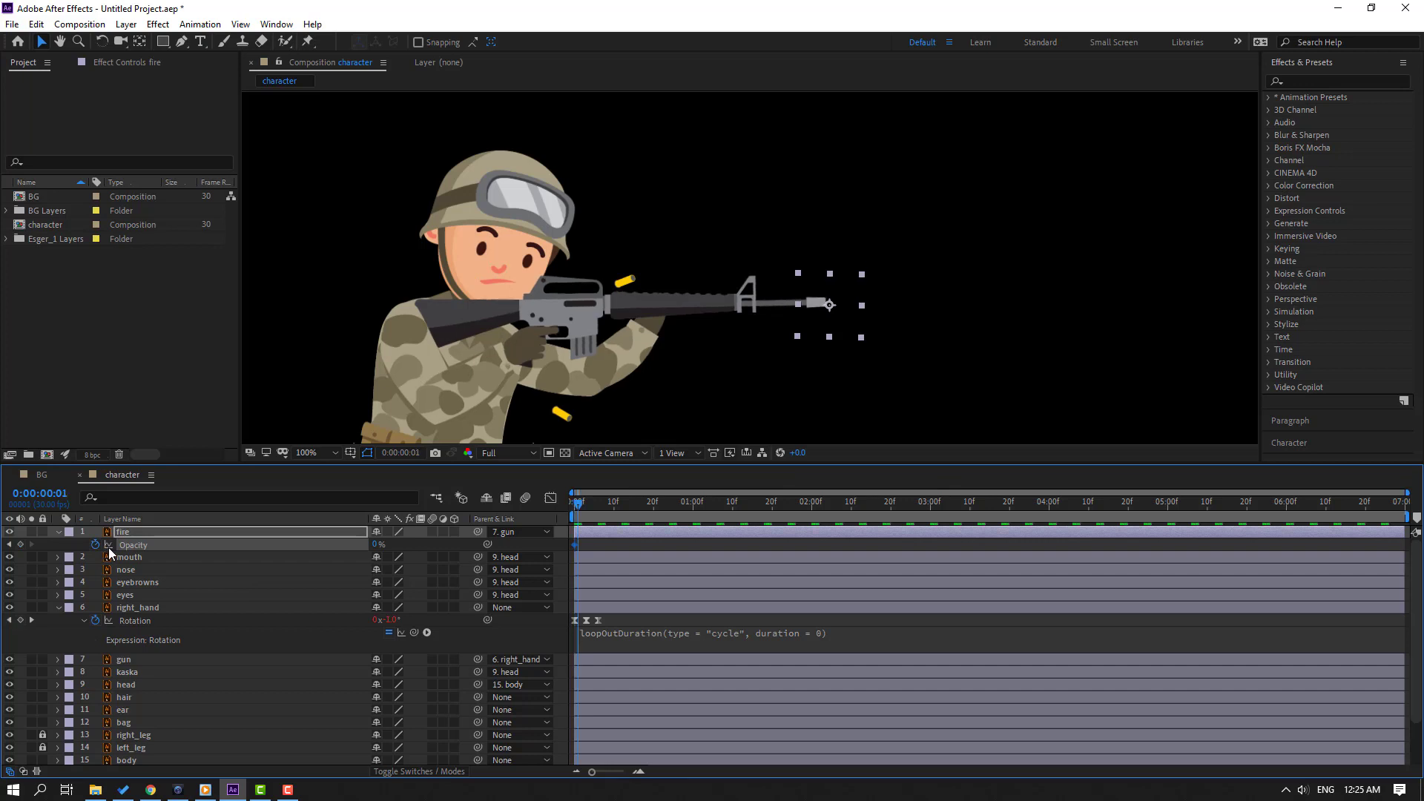
pyautogui.click(376, 548)
pyautogui.write('100')
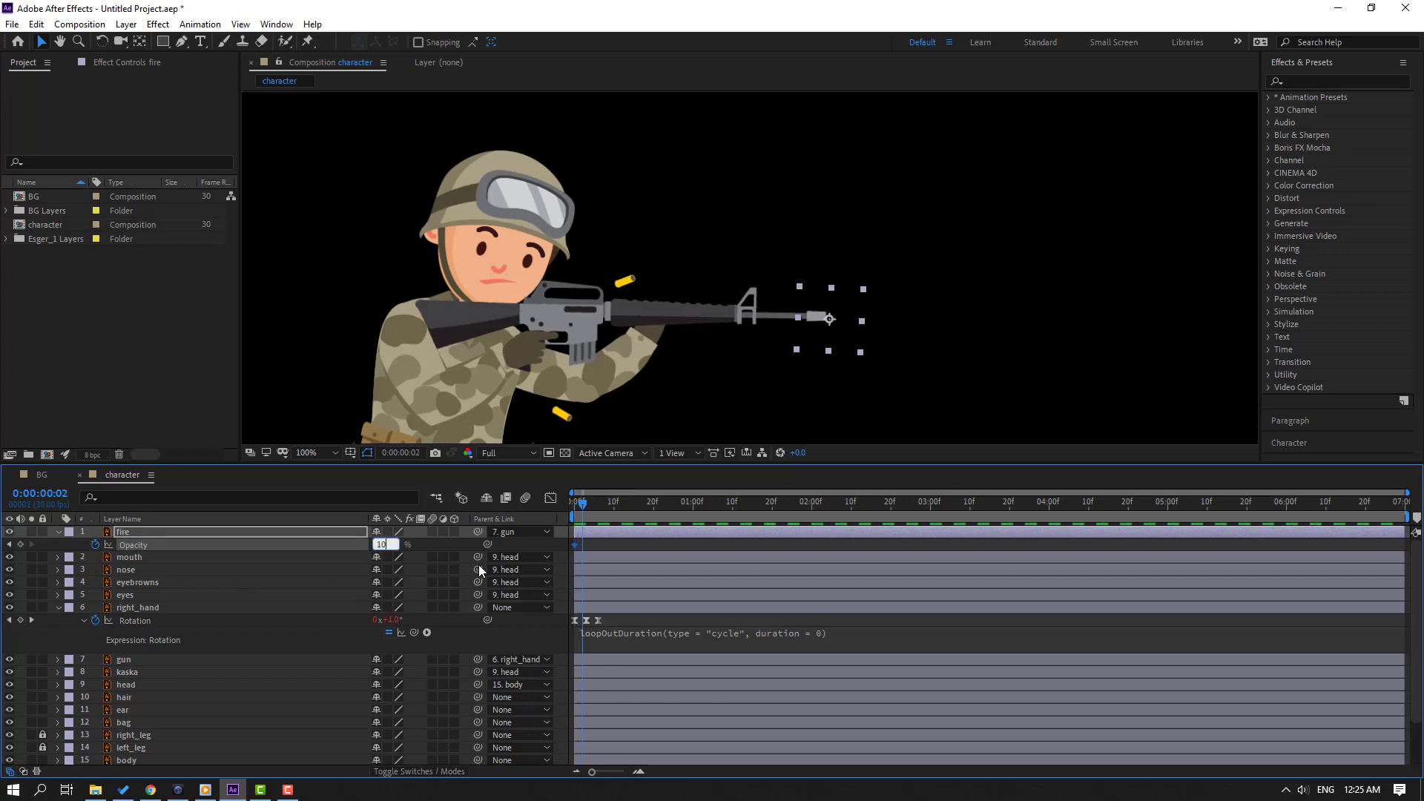
pyautogui.press('Return')
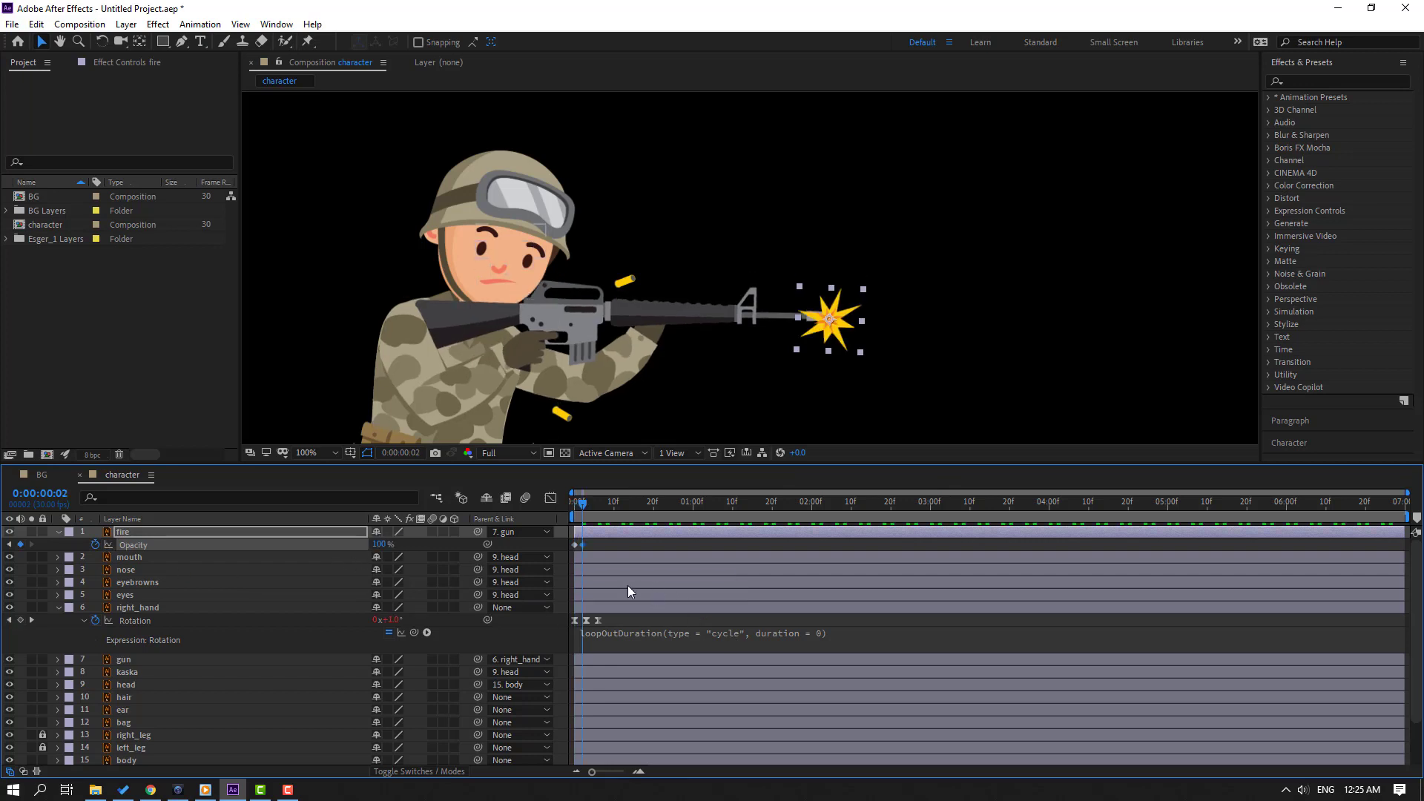
# - Add a 0% opacity keyframe to the fire layer at frame 4
pyautogui.press('pagedown')
pyautogui.press('pagedown')
pyautogui.click(380, 545)
pyautogui.write('0')
pyautogui.press('Return')
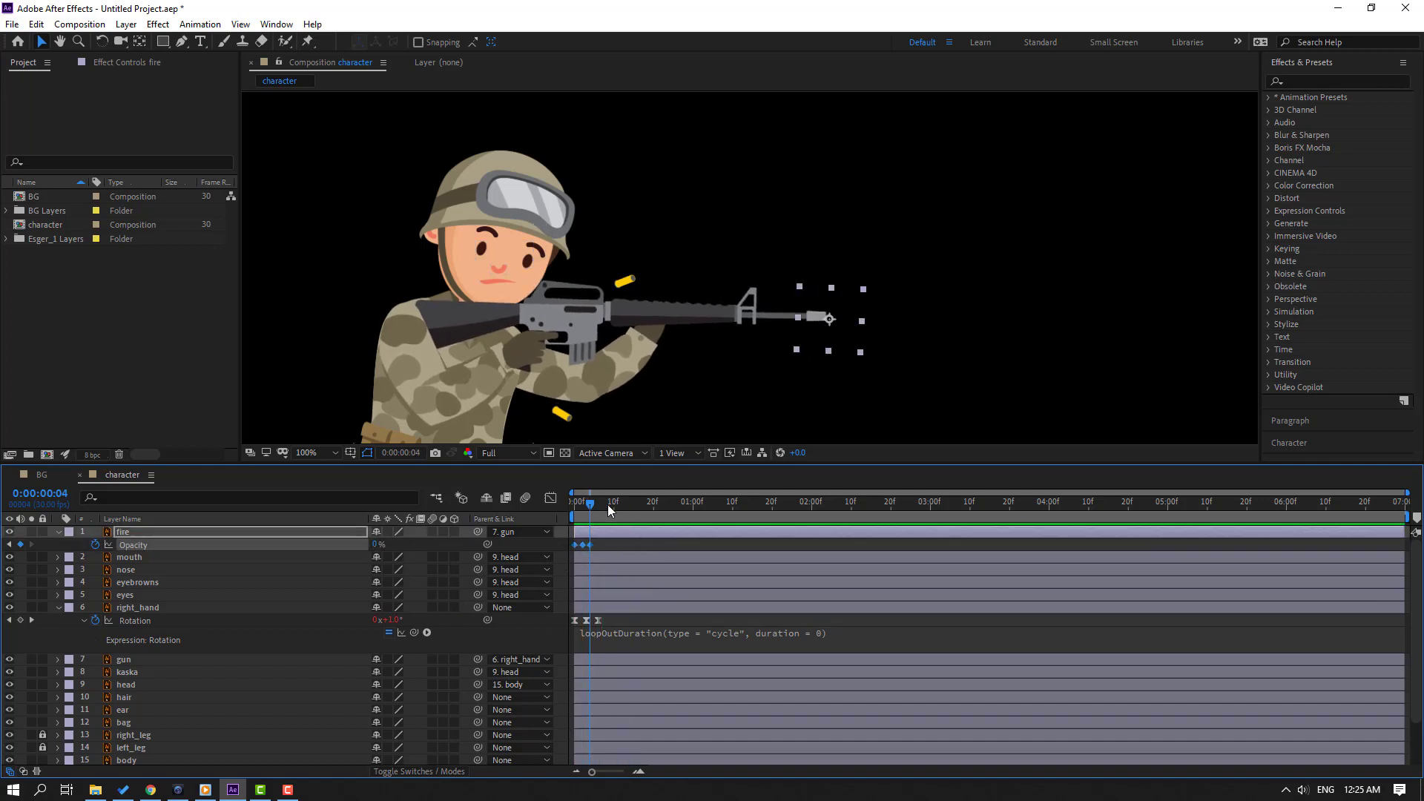
# - Paste copies of the three fire opacity keyframes about every ten frames up to 0:00:02:10, and preview the flashing
pyautogui.moveTo(607, 504); pyautogui.dragTo(654, 508)
pyautogui.hotkey('ctrl', 'v')
pyautogui.hotkey('ctrl', 'v')
pyautogui.click(689, 507)
pyautogui.hotkey('ctrl', 'v')
pyautogui.click(737, 506)
pyautogui.hotkey('ctrl', 'v')
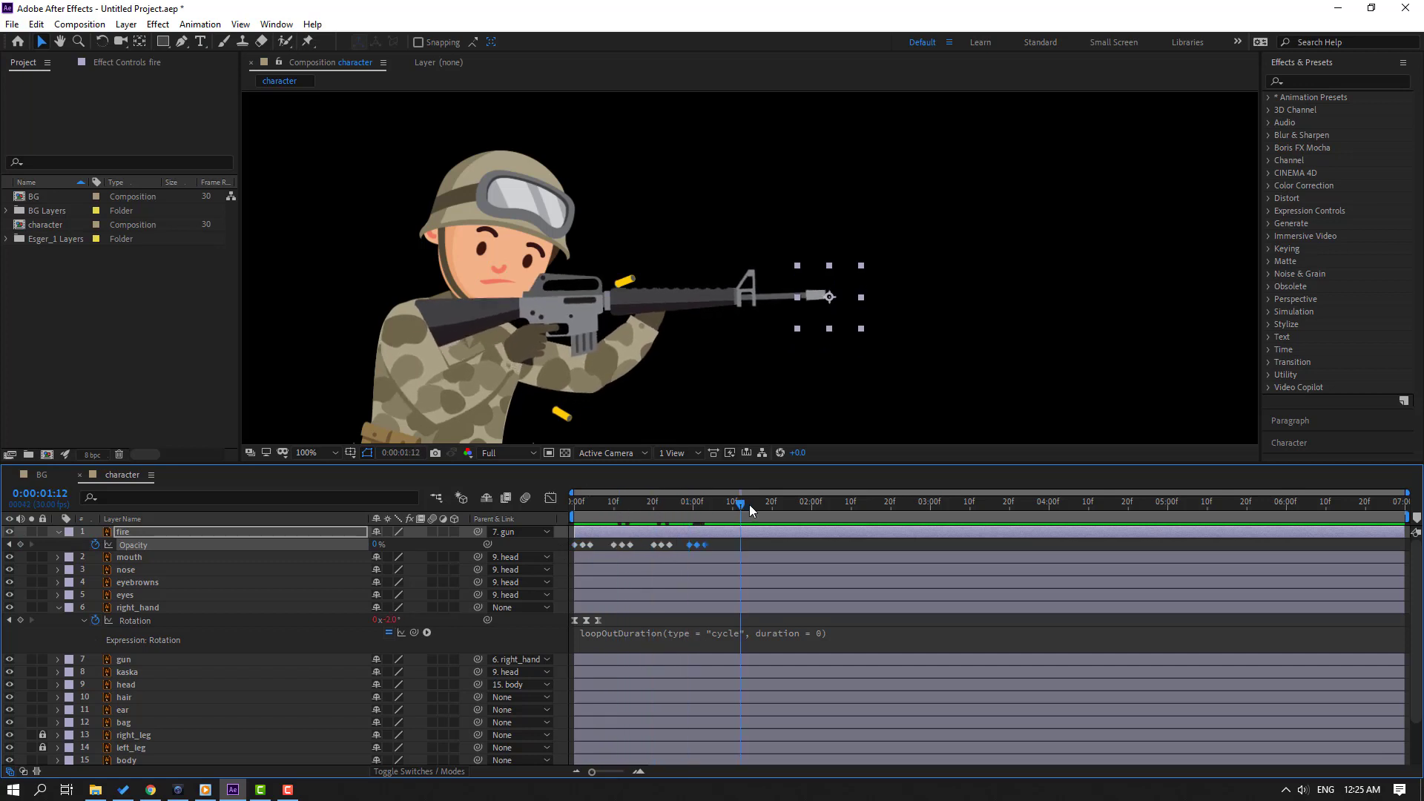
pyautogui.click(775, 506)
pyautogui.hotkey('ctrl', 'v')
pyautogui.click(823, 506)
pyautogui.moveTo(824, 507)
pyautogui.mouseDown()
pyautogui.moveTo(807, 505)
pyautogui.moveTo(851, 507)
pyautogui.mouseUp()
pyautogui.hotkey('ctrl', 'v')
pyautogui.hotkey('ctrl', 'v')
pyautogui.press('space')
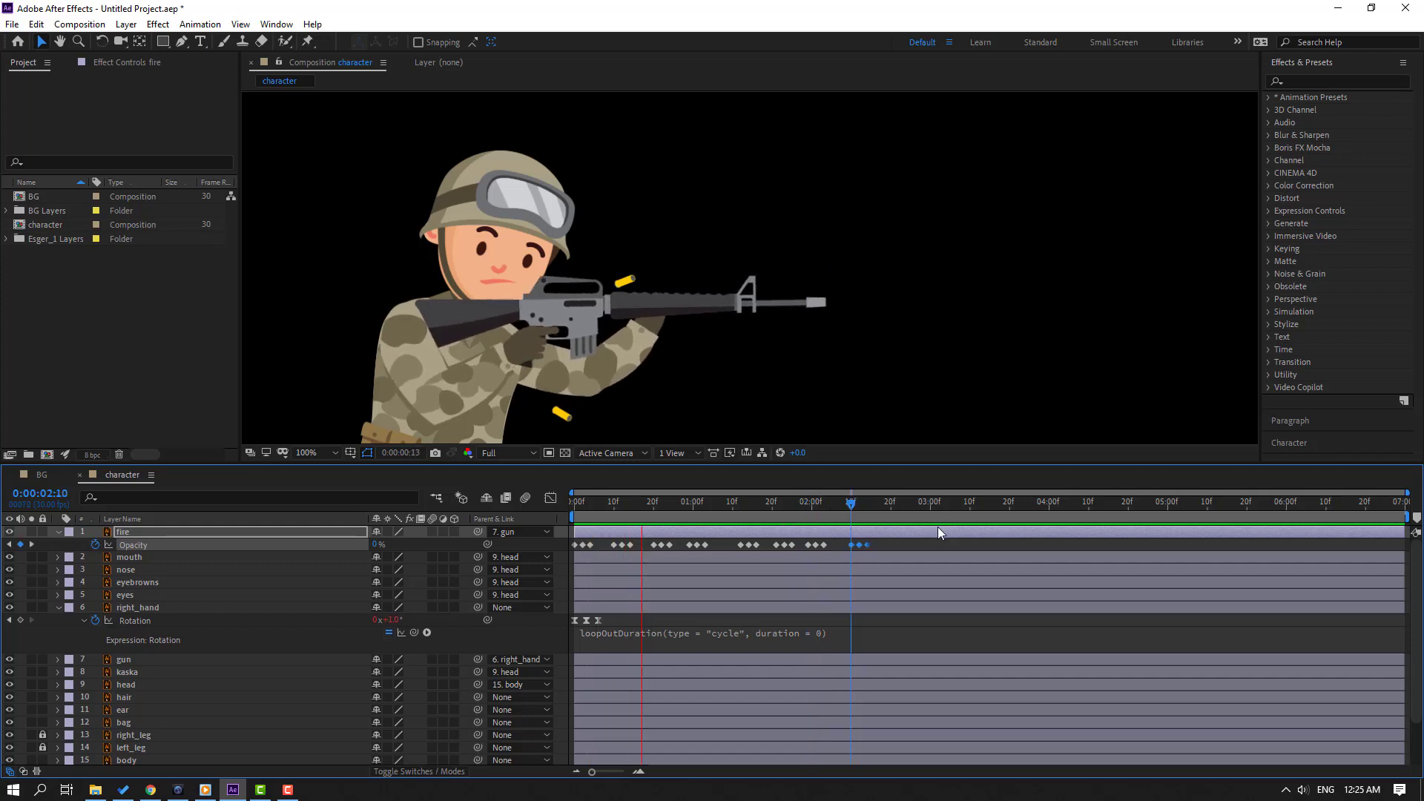
pyautogui.press('space')
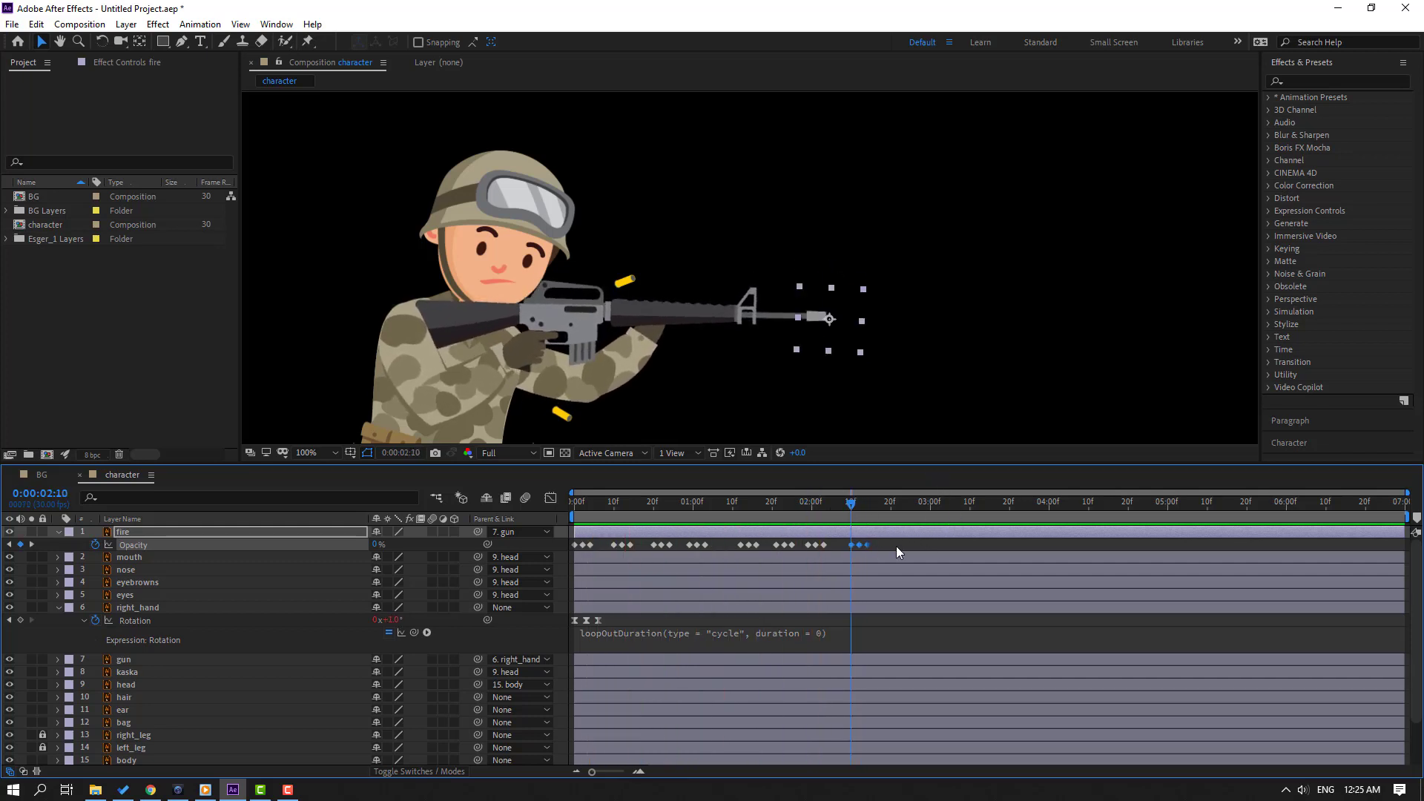
# - Copy the whole series of fire opacity keyframes, paste it at 0:00:02:18 and 0:00:05:06, and preview the full character
pyautogui.moveTo(896, 546); pyautogui.dragTo(570, 563)
pyautogui.moveTo(861, 504); pyautogui.dragTo(882, 505)
pyautogui.hotkey('ctrl', 'v')
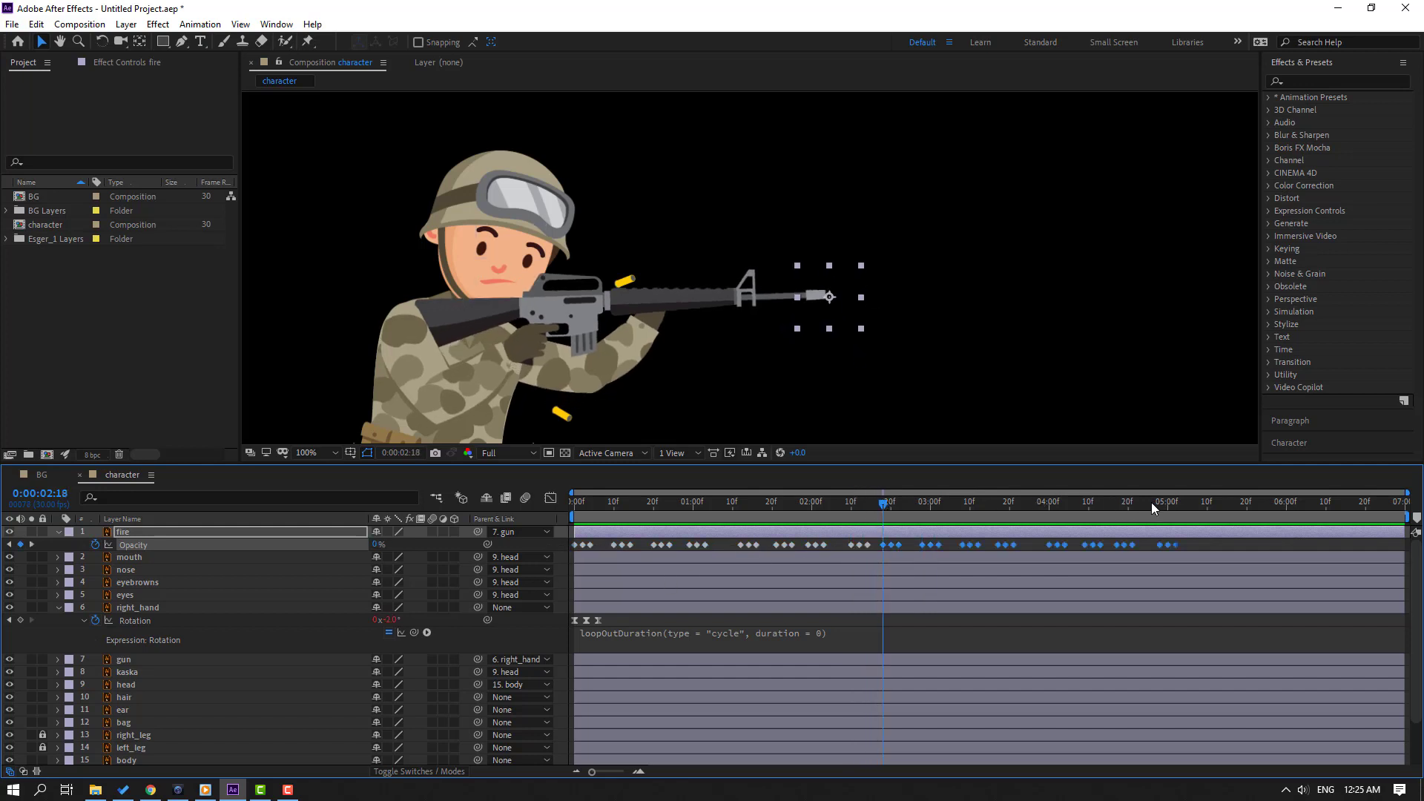
pyautogui.moveTo(1152, 508); pyautogui.dragTo(1189, 508)
pyautogui.hotkey('ctrl', 'v')
pyautogui.scroll(-2, 779, 284)
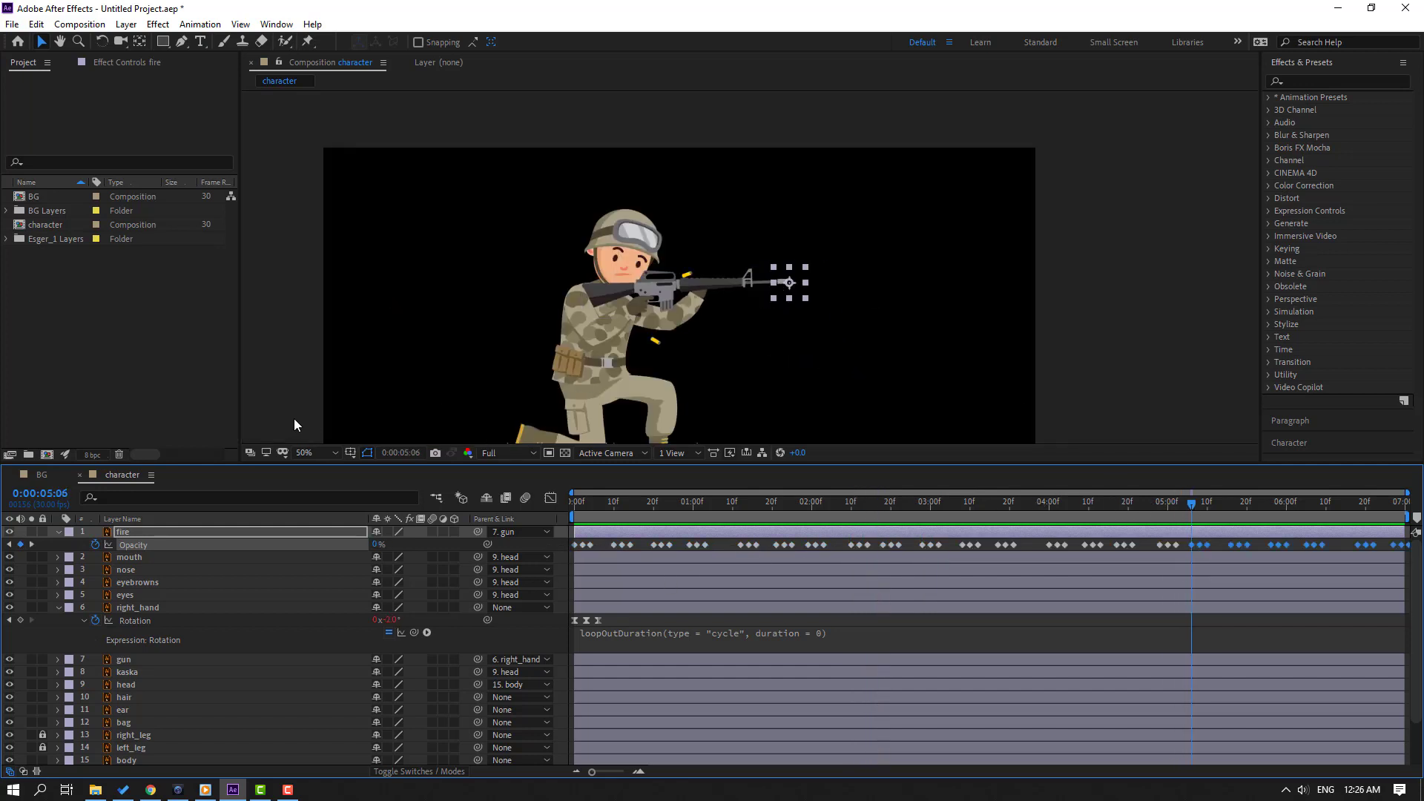
pyautogui.click(309, 453)
pyautogui.click(318, 468)
pyautogui.press('space')
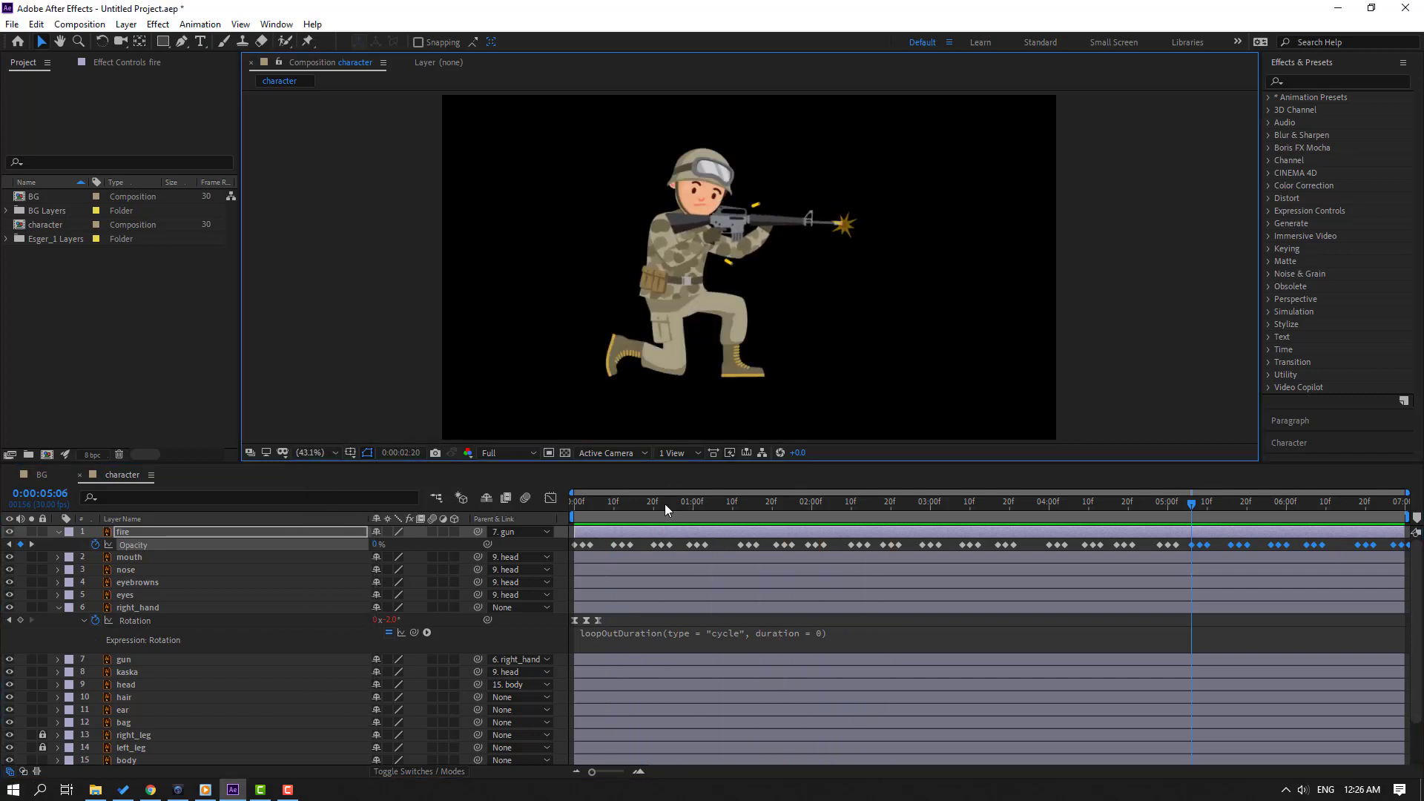
# - Collapse the fire layer's opacity and, at frame 0, move bullet_1 onto the rifle's receiver
pyautogui.moveTo(665, 505); pyautogui.dragTo(66, 542)
pyautogui.press('t')
pyautogui.scroll(3, 771, 331)
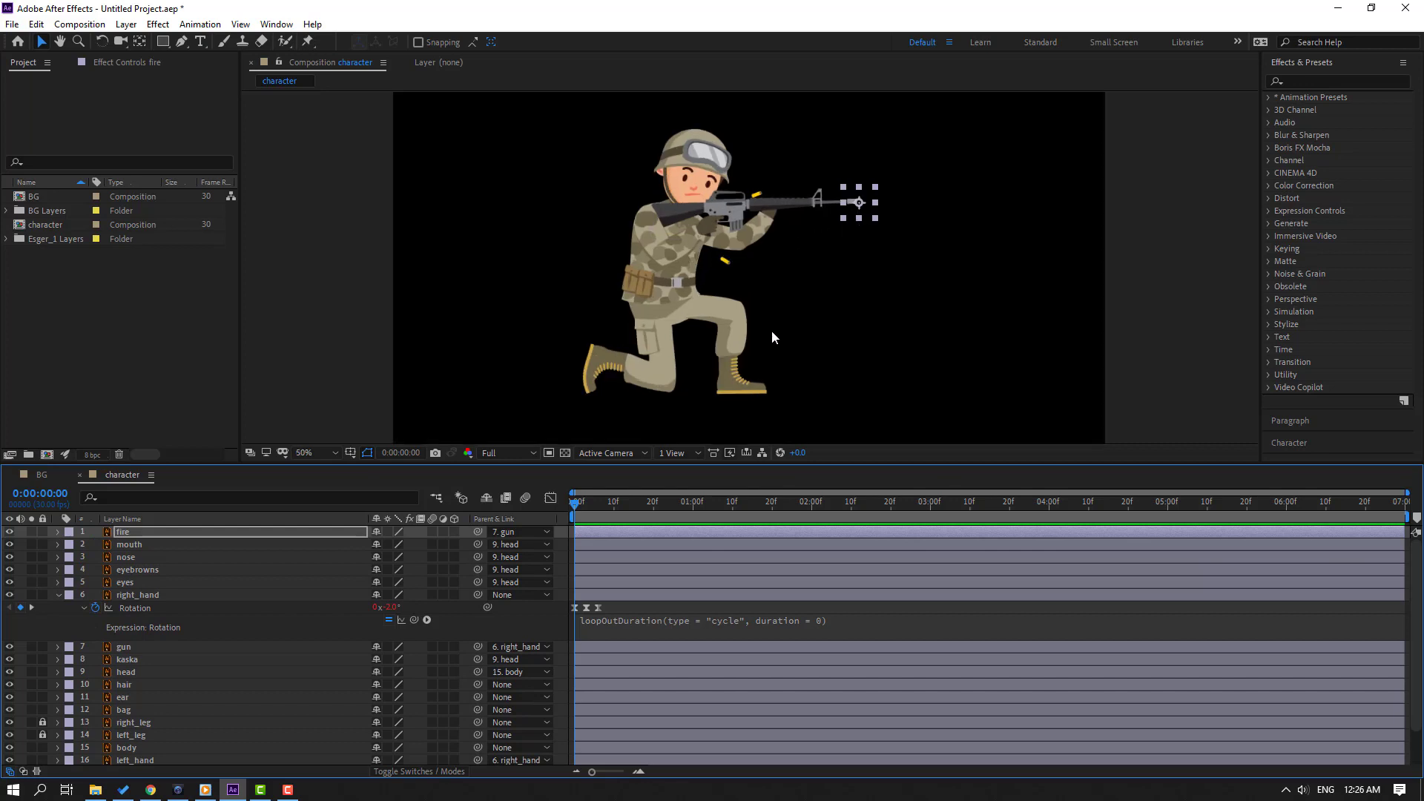
pyautogui.click(697, 254)
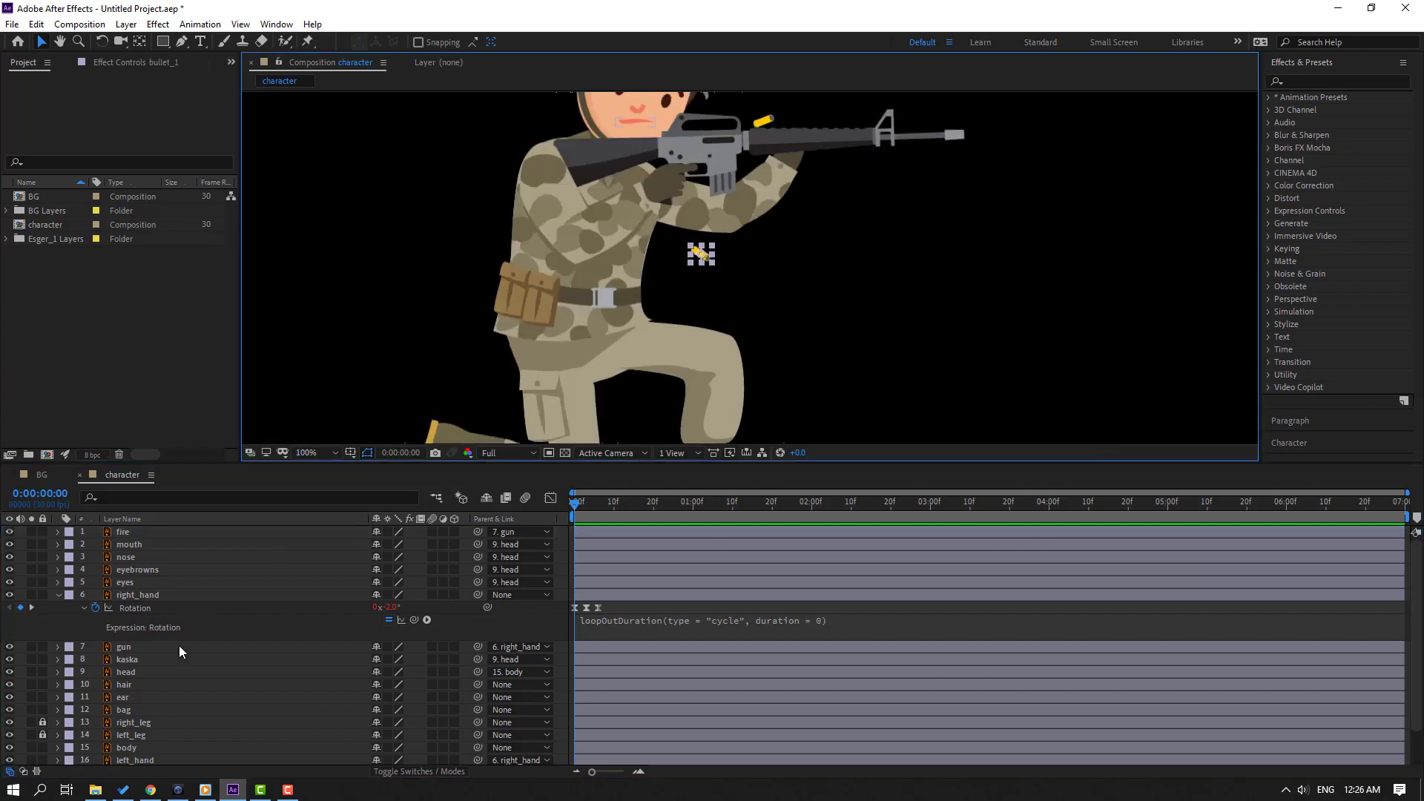
pyautogui.scroll(-1, 175, 714)
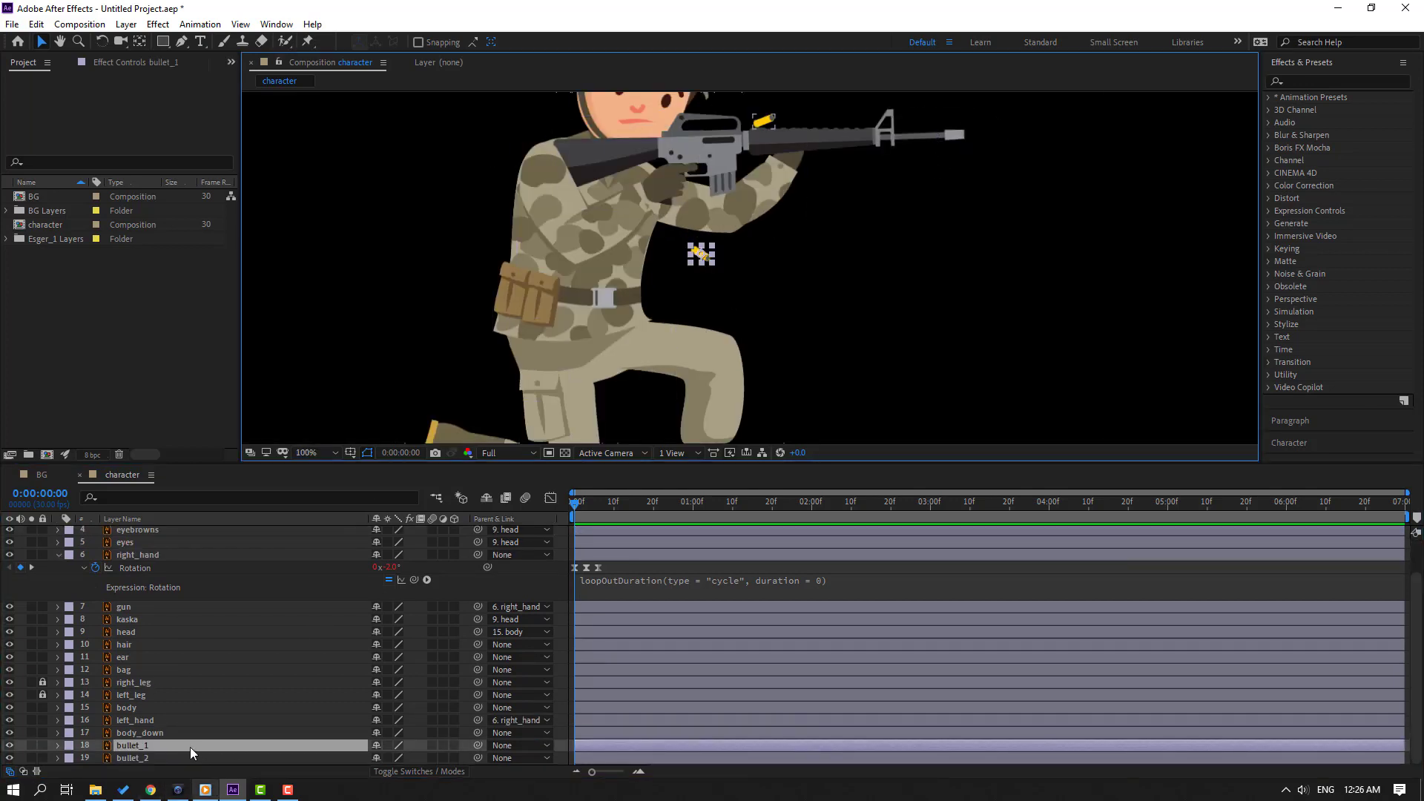
pyautogui.keyDown('shift'); pyautogui.click(136, 758); pyautogui.keyUp('shift')
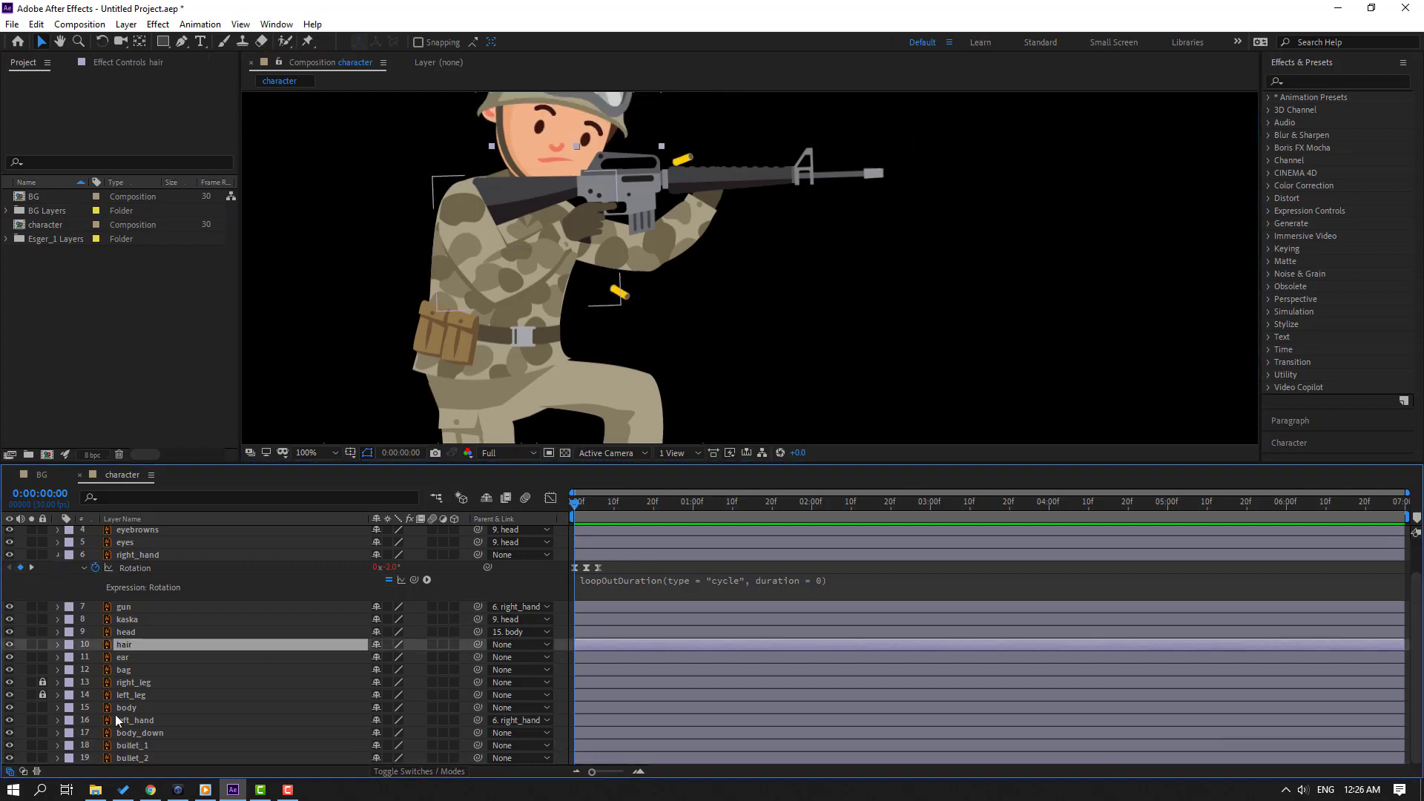
pyautogui.click(142, 746)
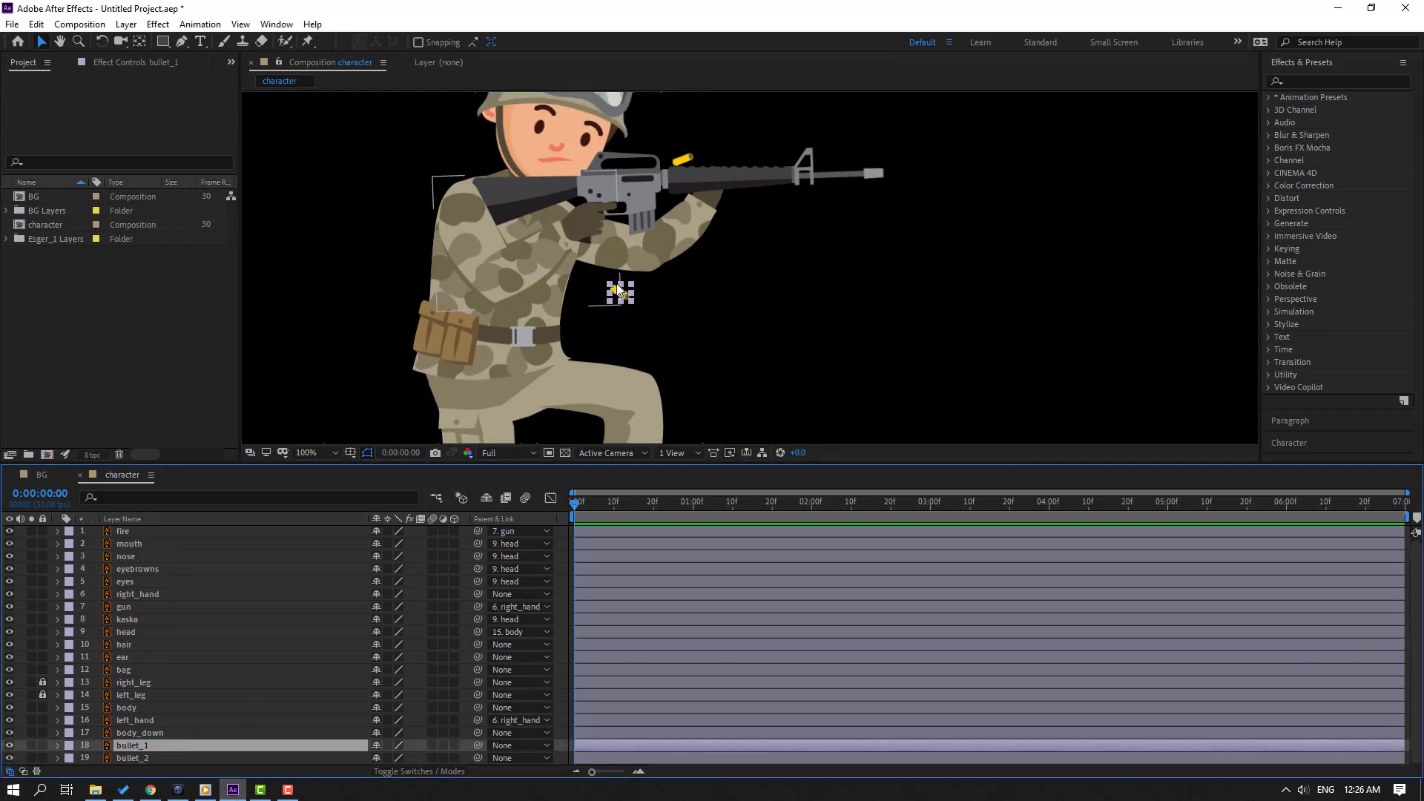
pyautogui.moveTo(619, 292); pyautogui.dragTo(653, 179)
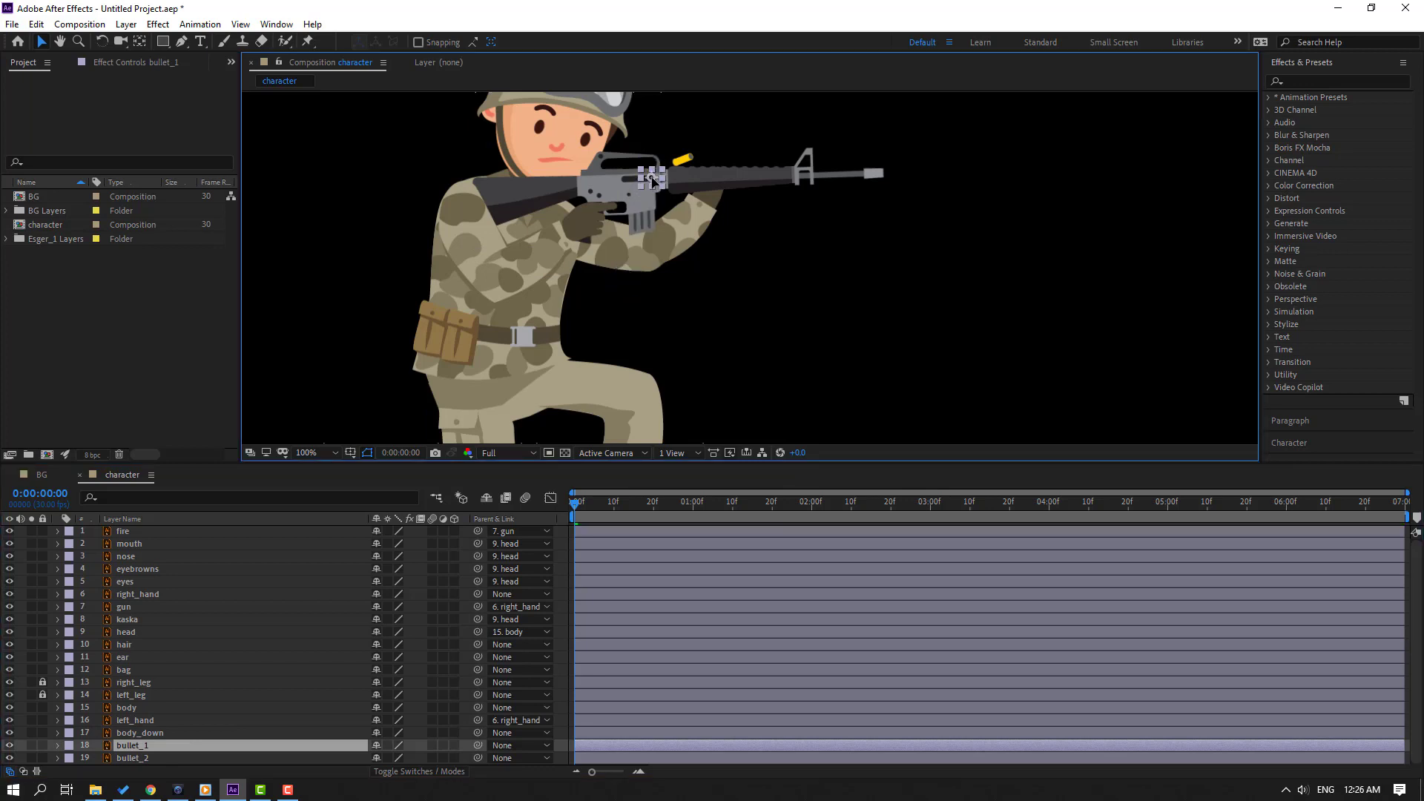
# - Add position keyframes to both the bullet_1 and bullet_2 layers at frame 0
pyautogui.click(130, 747)
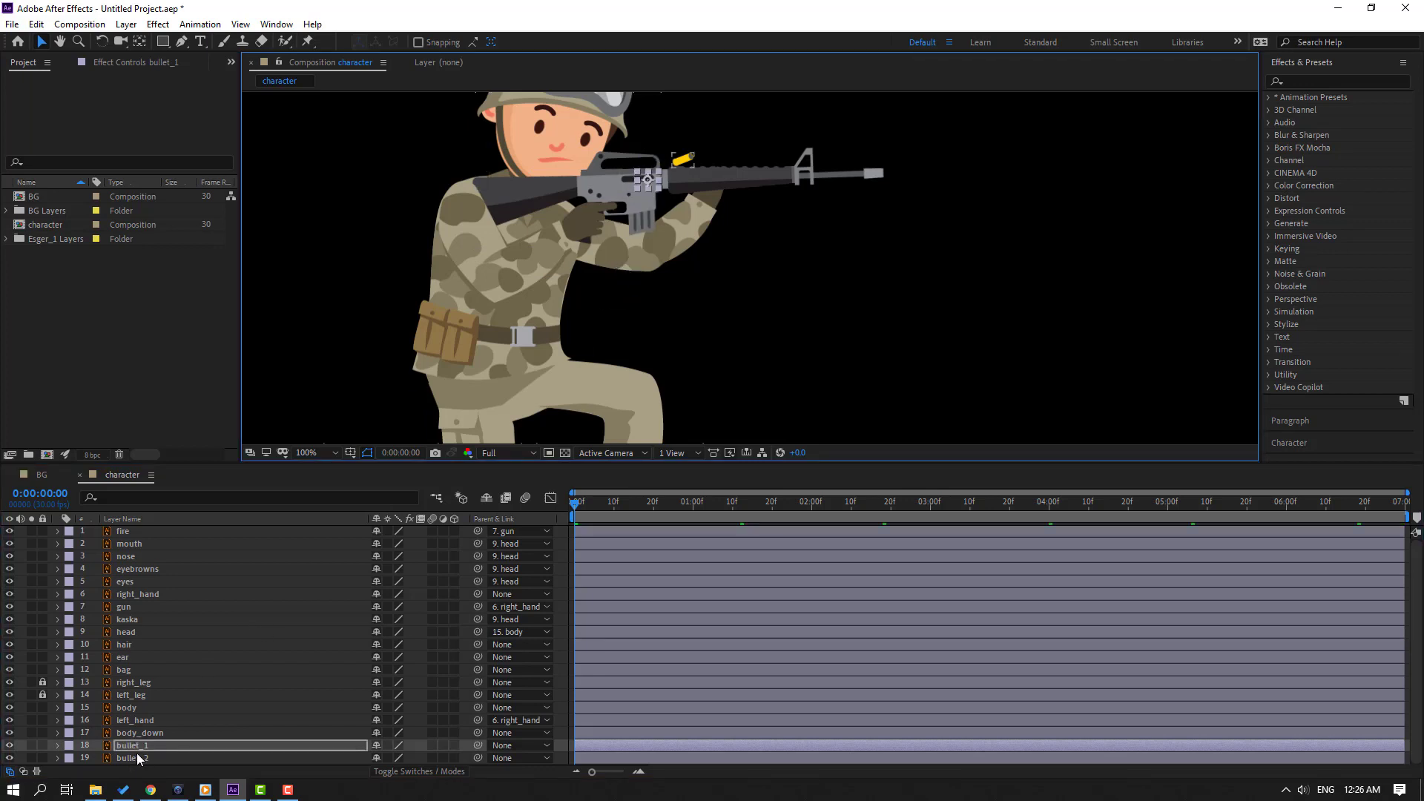
pyautogui.click(148, 748)
pyautogui.keyDown('ctrl'); pyautogui.click(134, 757); pyautogui.keyUp('ctrl')
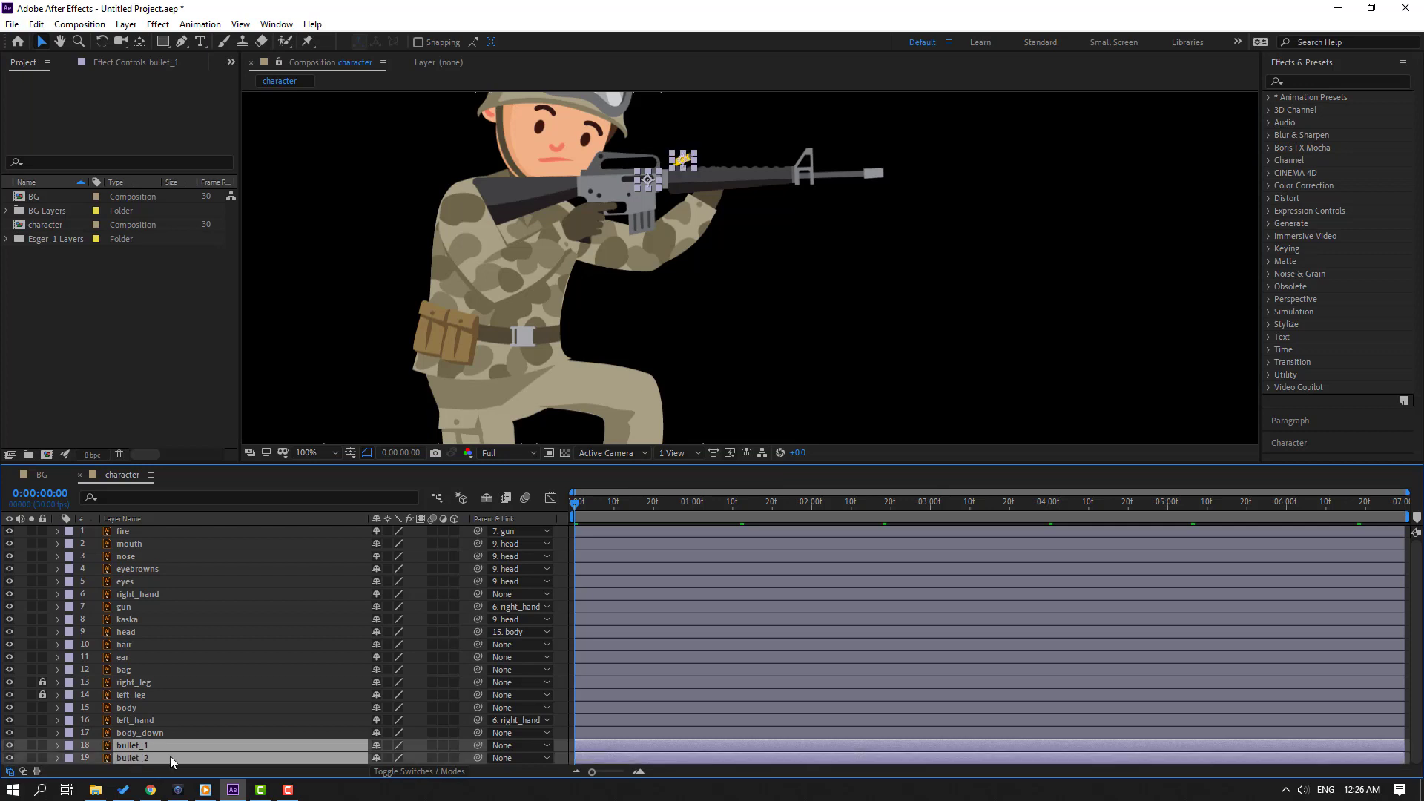
pyautogui.press('p')
pyautogui.hotkey('alt', 'shift', 'p')
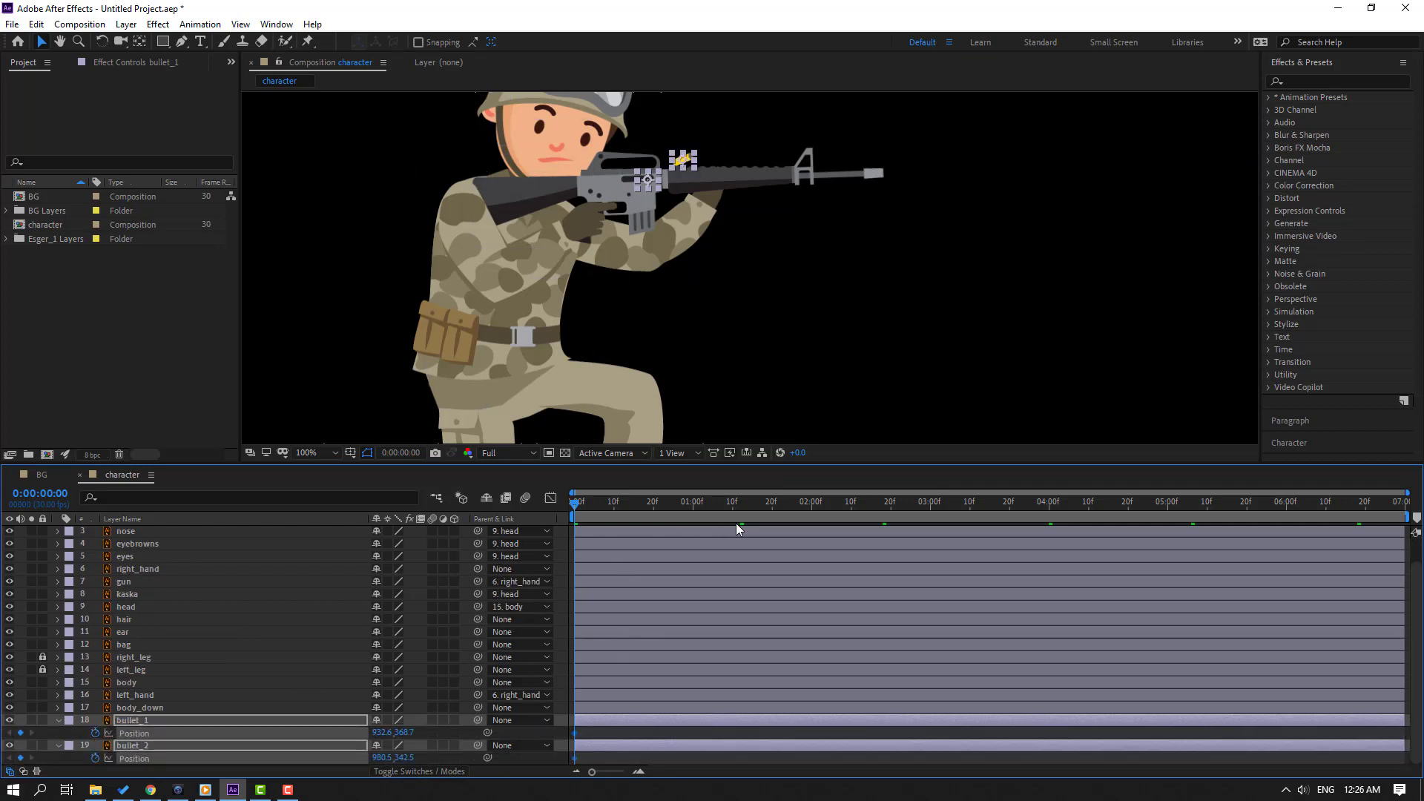
# - At frame 4, move bullet_1 down to the ground below the kneeling leg, at position about 753.6, 911.7
pyautogui.press('space')
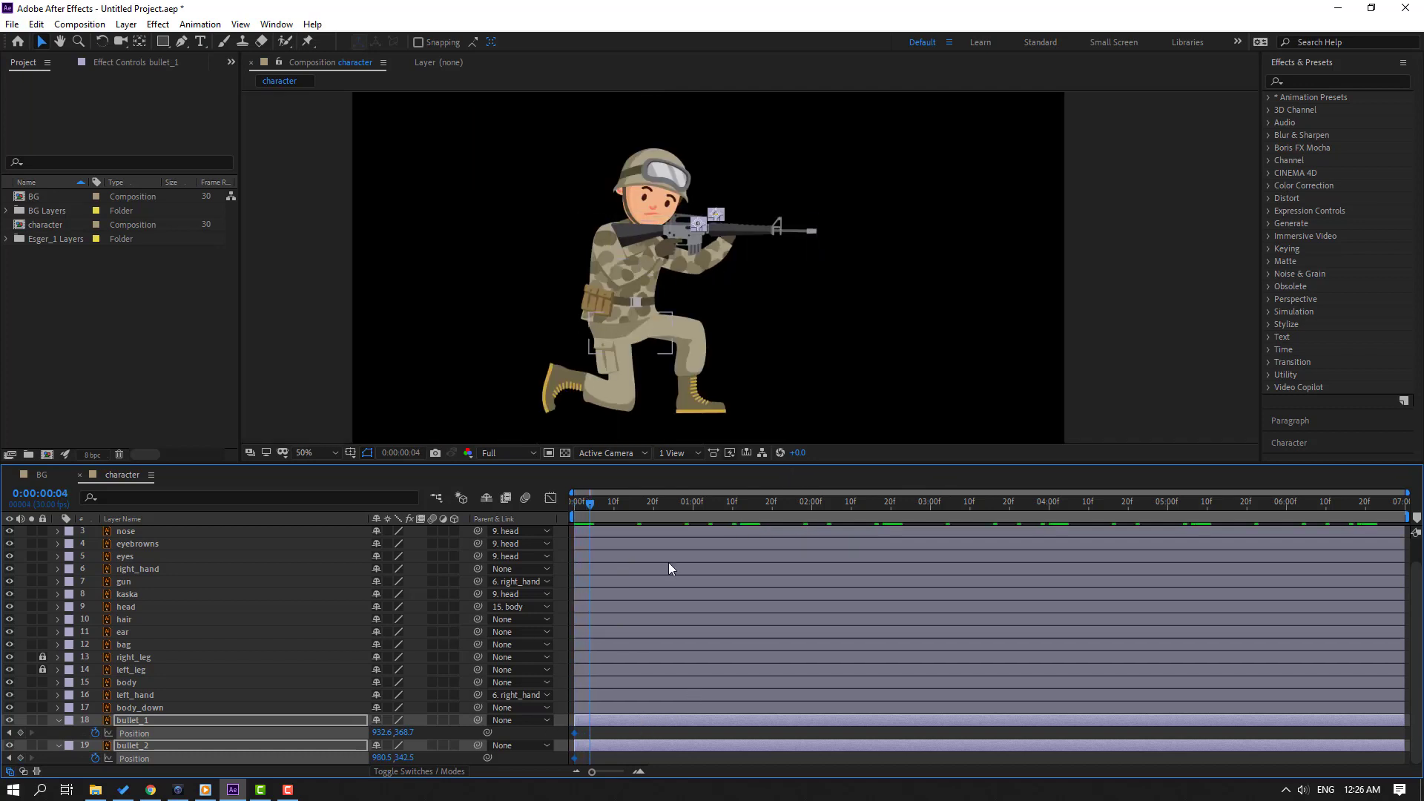
pyautogui.click(654, 735)
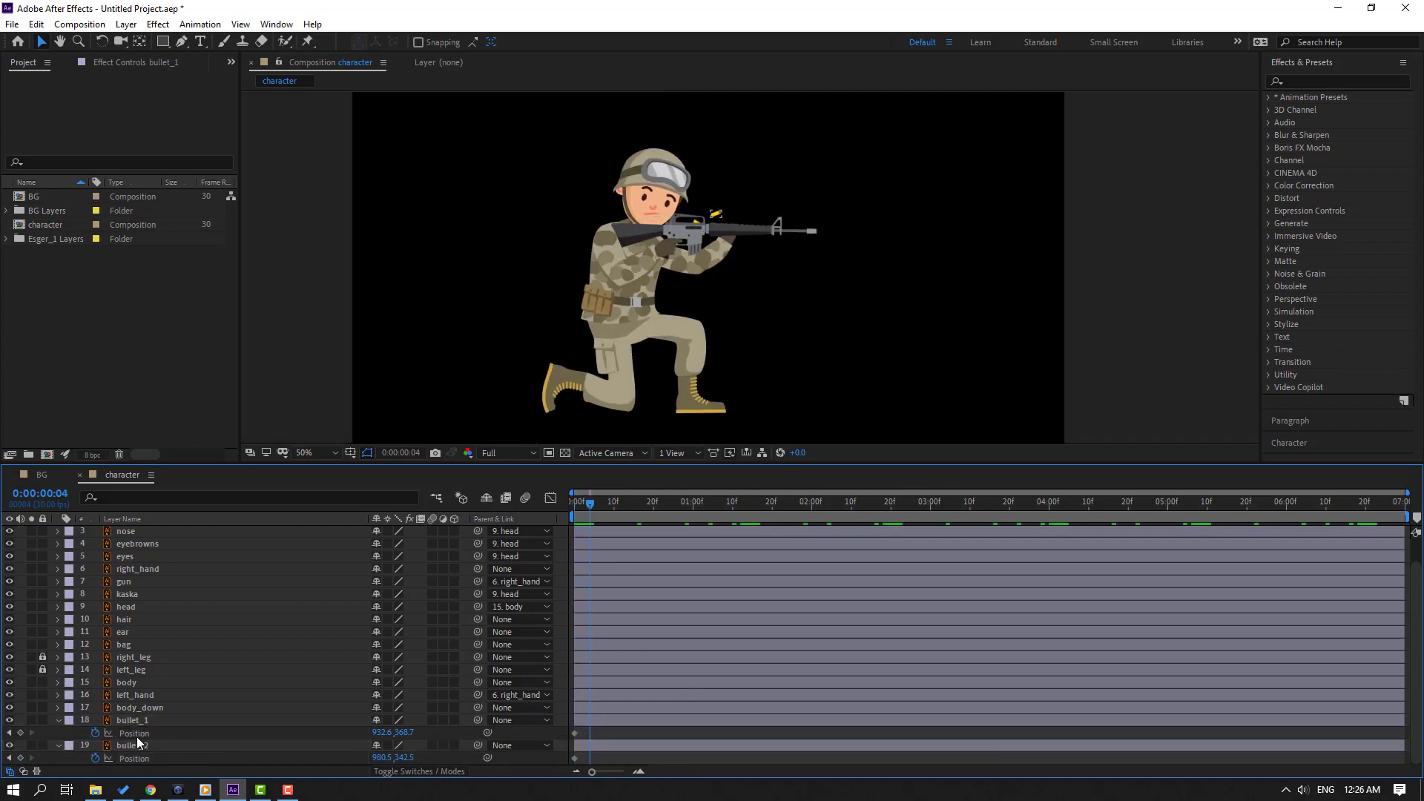
pyautogui.click(144, 719)
pyautogui.scroll(2, 639, 290)
pyautogui.scroll(-1, 654, 245)
pyautogui.moveTo(583, 266); pyautogui.dragTo(652, 227)
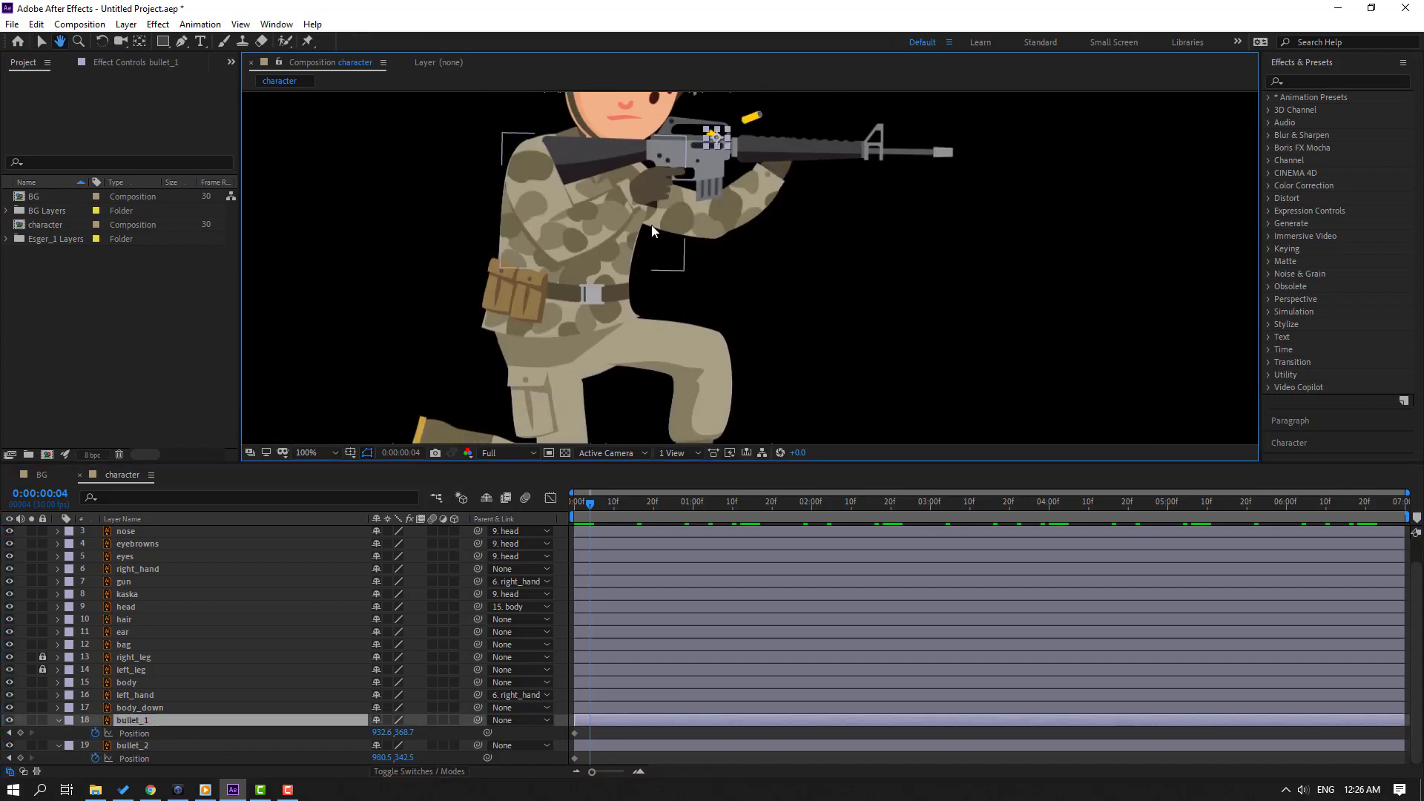
pyautogui.press('v')
pyautogui.moveTo(708, 158); pyautogui.dragTo(602, 441)
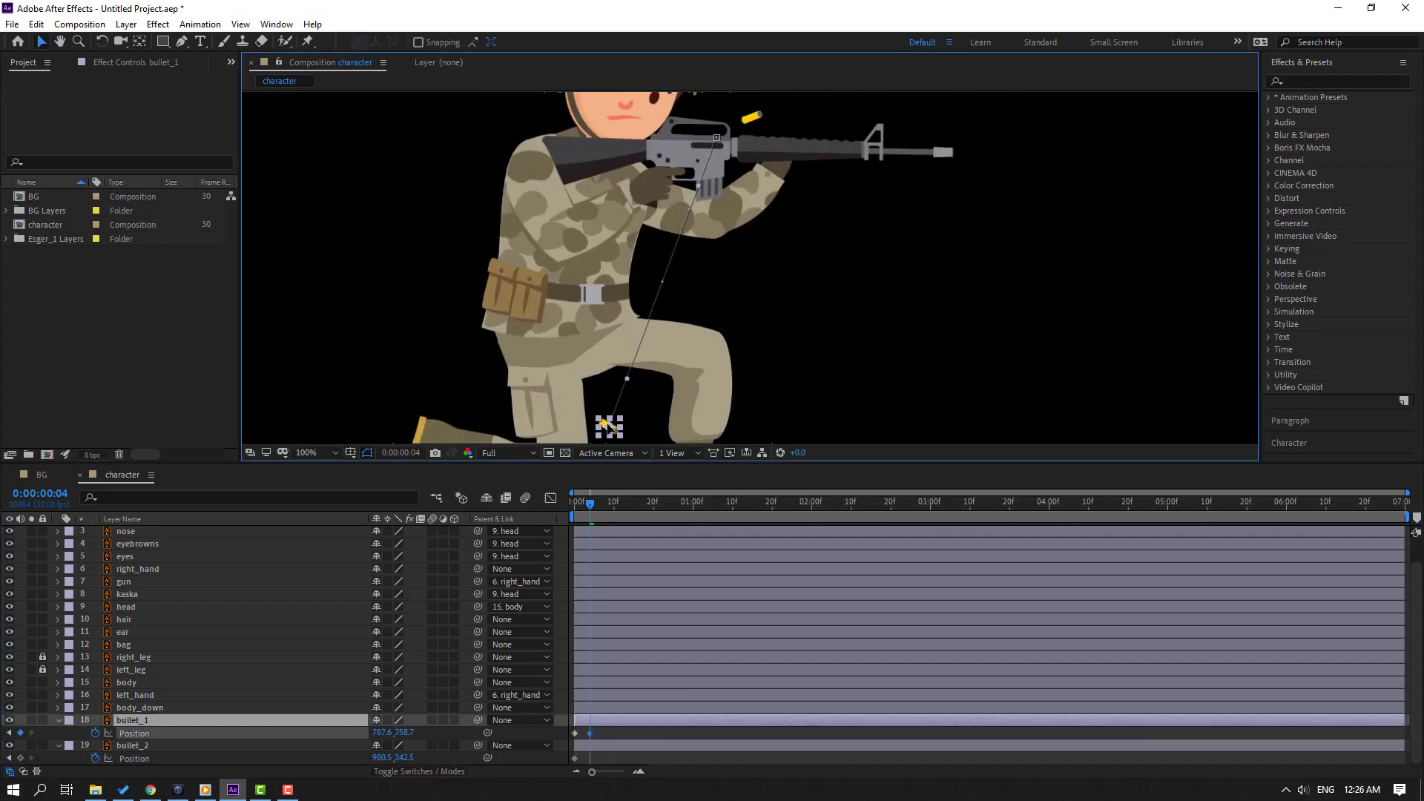
pyautogui.press('h')
pyautogui.moveTo(703, 325); pyautogui.dragTo(783, 150)
pyautogui.press('v')
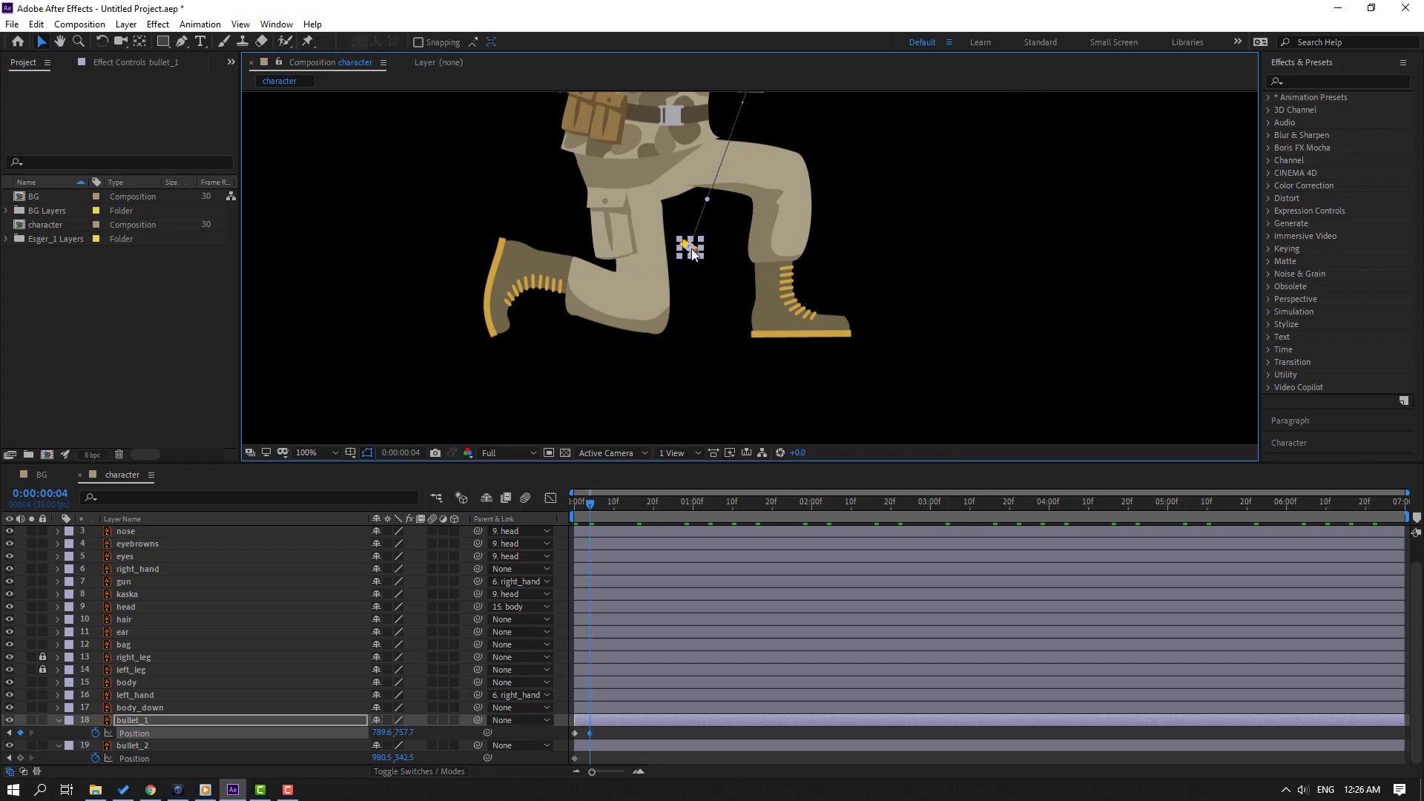
pyautogui.moveTo(692, 253); pyautogui.dragTo(665, 367)
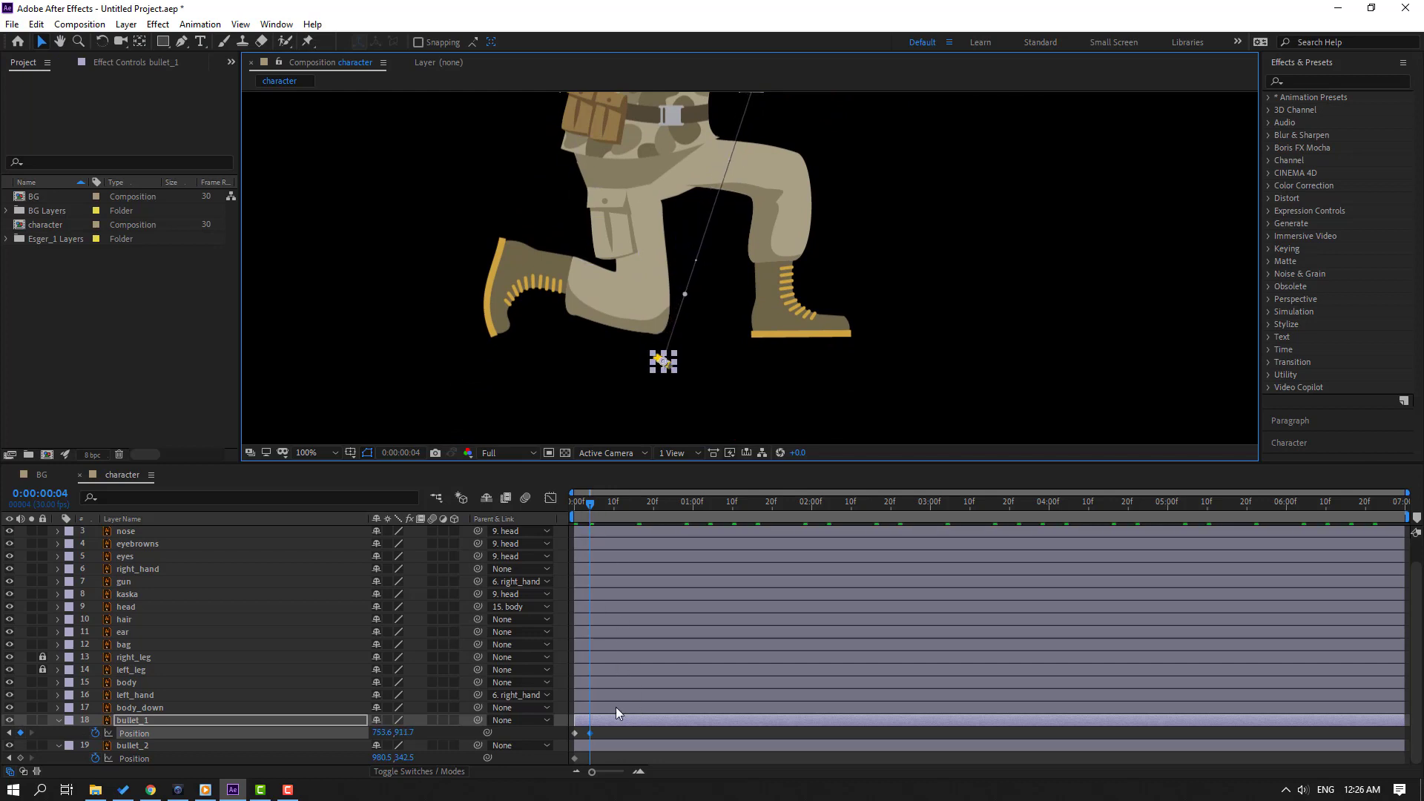
# - At frame 4, move bullet_2 down to the ground in front of the soldier's front boot
pyautogui.click(139, 747)
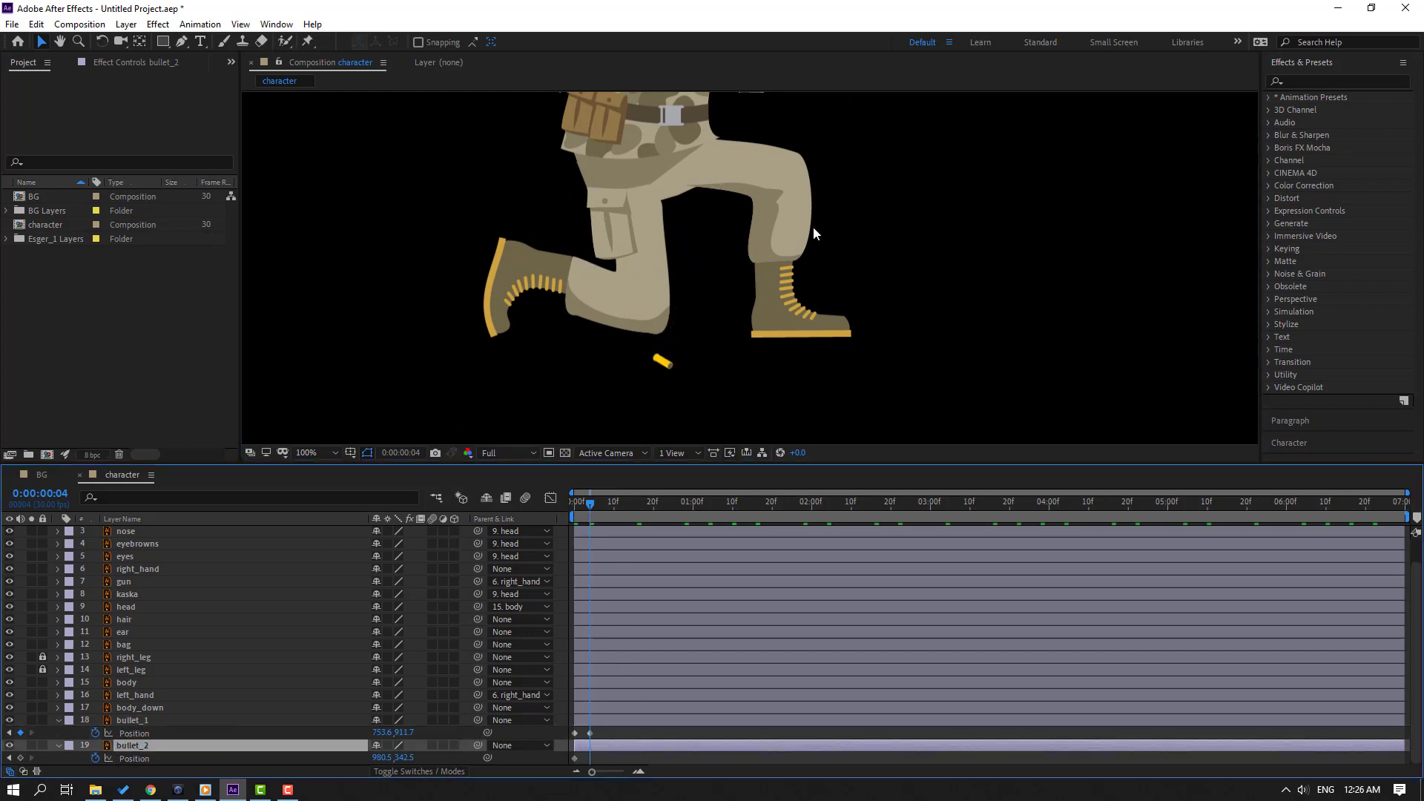
pyautogui.scroll(-2, 786, 236)
pyautogui.moveTo(784, 120); pyautogui.dragTo(827, 326)
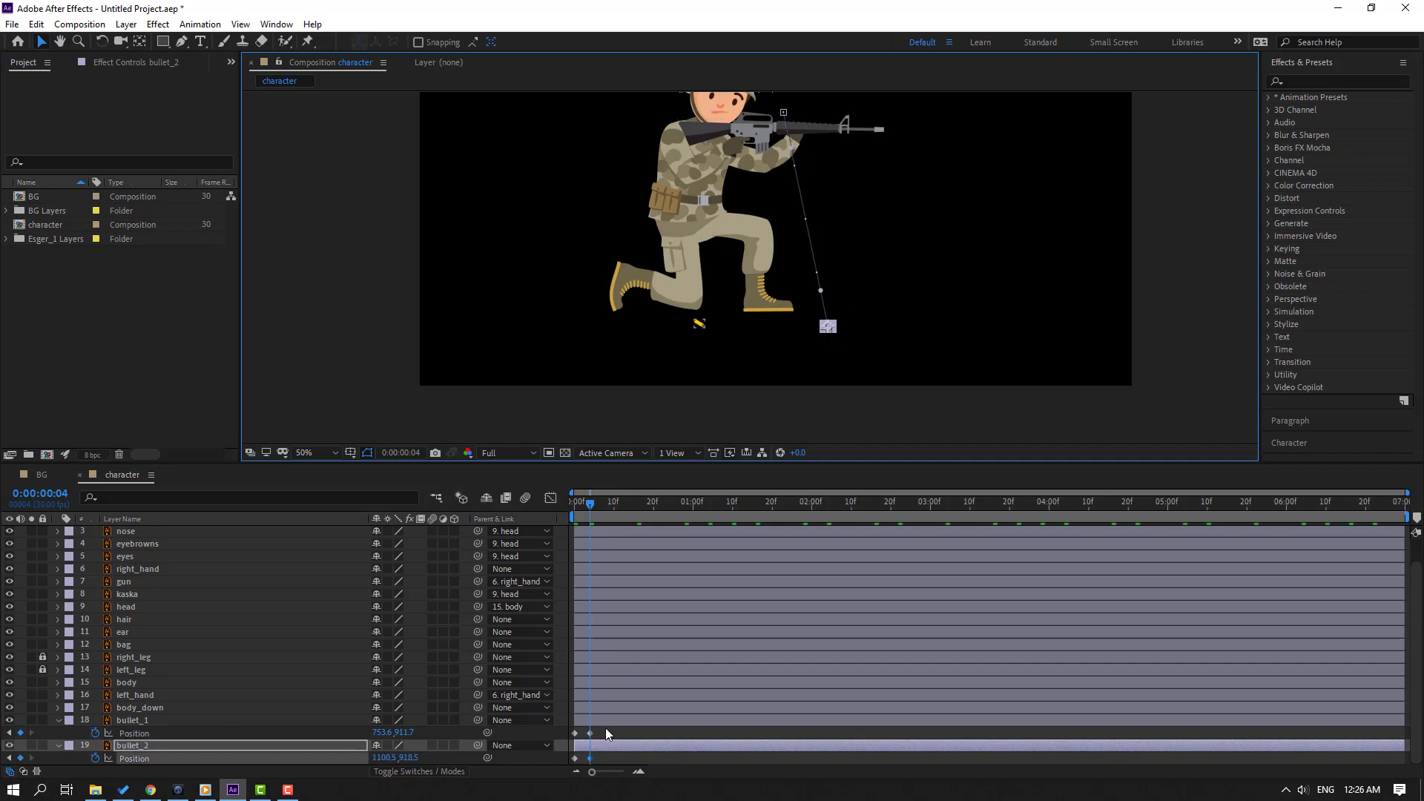
# - At frame 2, move bullet_1 up and back onto the soldier's torso at position about 743, 554, bending its falling path
pyautogui.press('=')
pyautogui.press('=')
pyautogui.moveTo(627, 506); pyautogui.dragTo(605, 508)
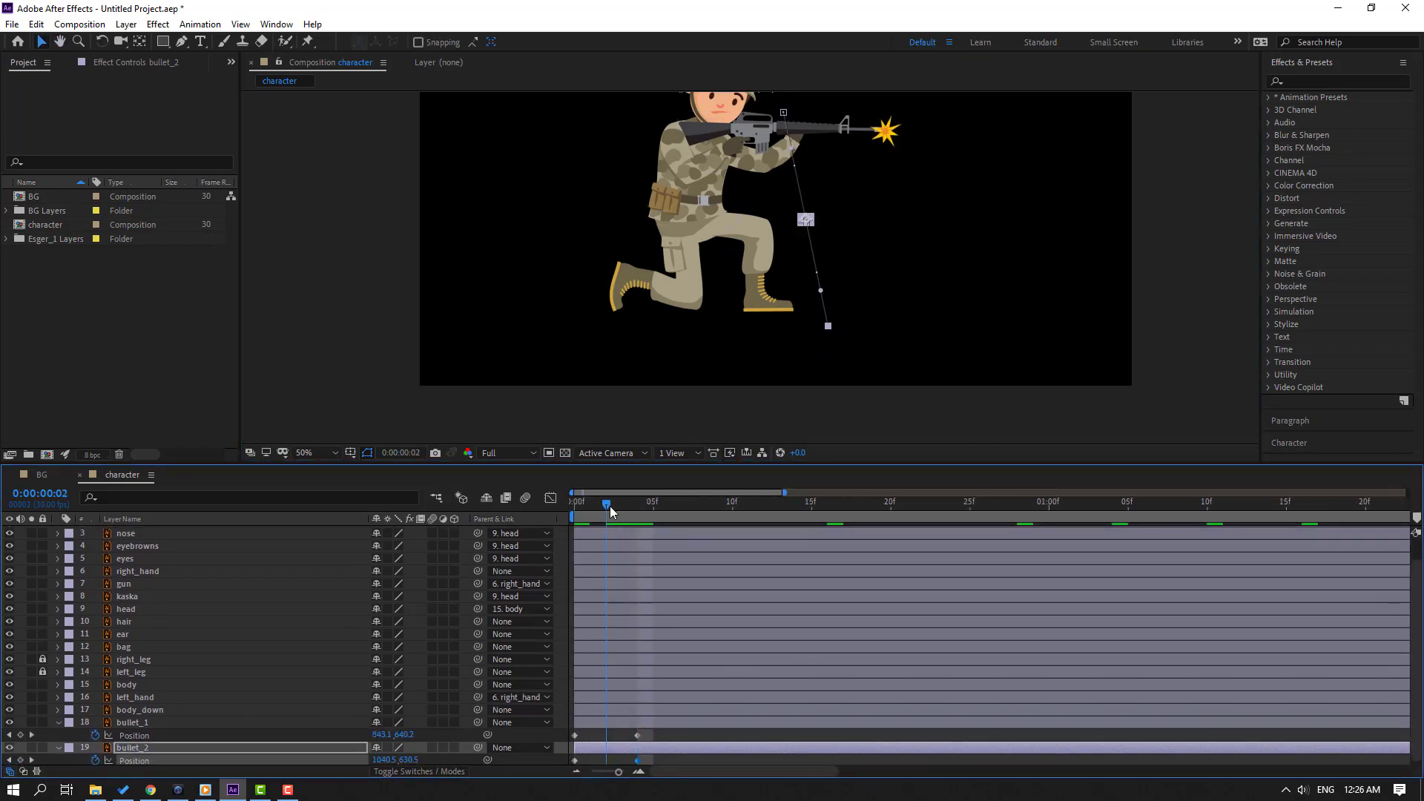
pyautogui.scroll(-1, 623, 727)
pyautogui.click(623, 722)
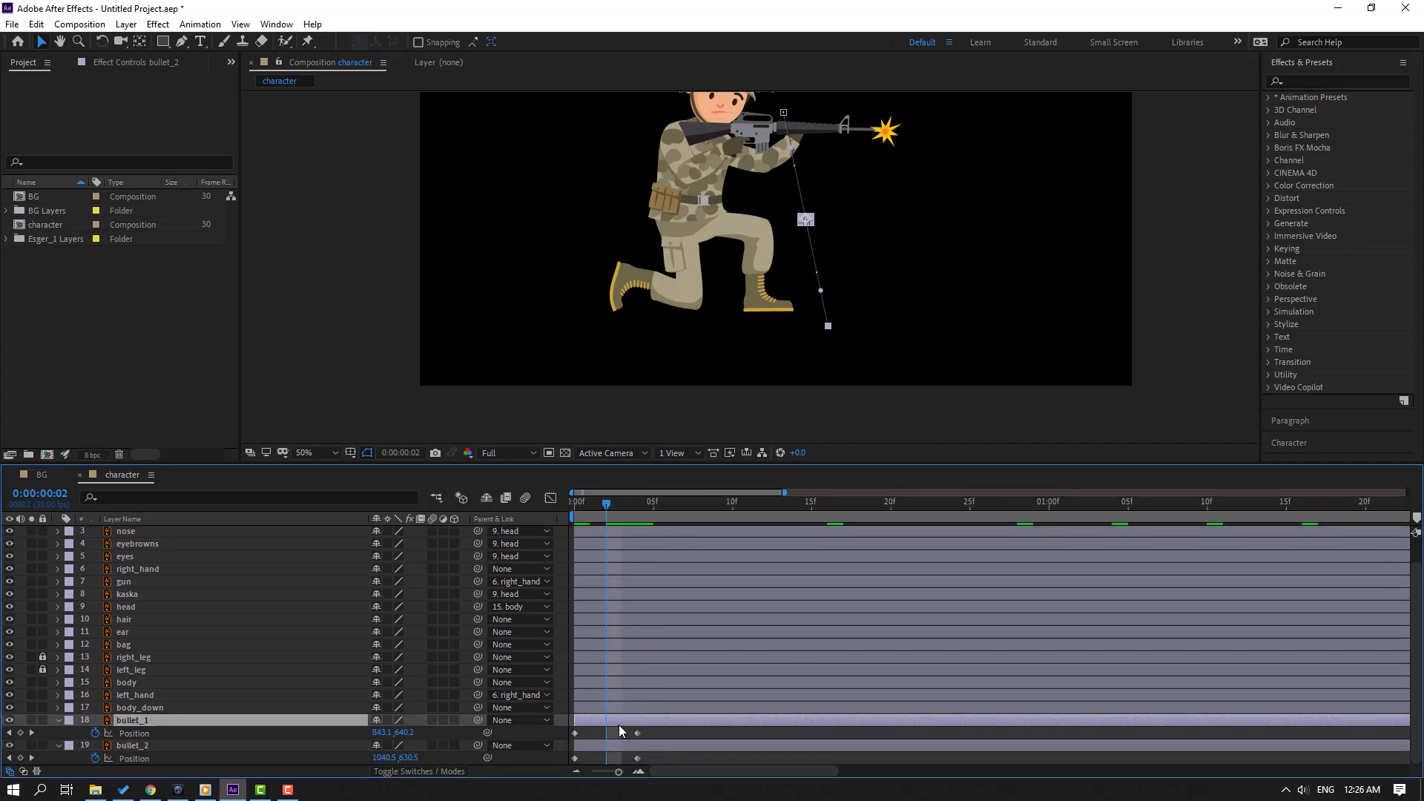
pyautogui.moveTo(799, 276); pyautogui.dragTo(772, 359)
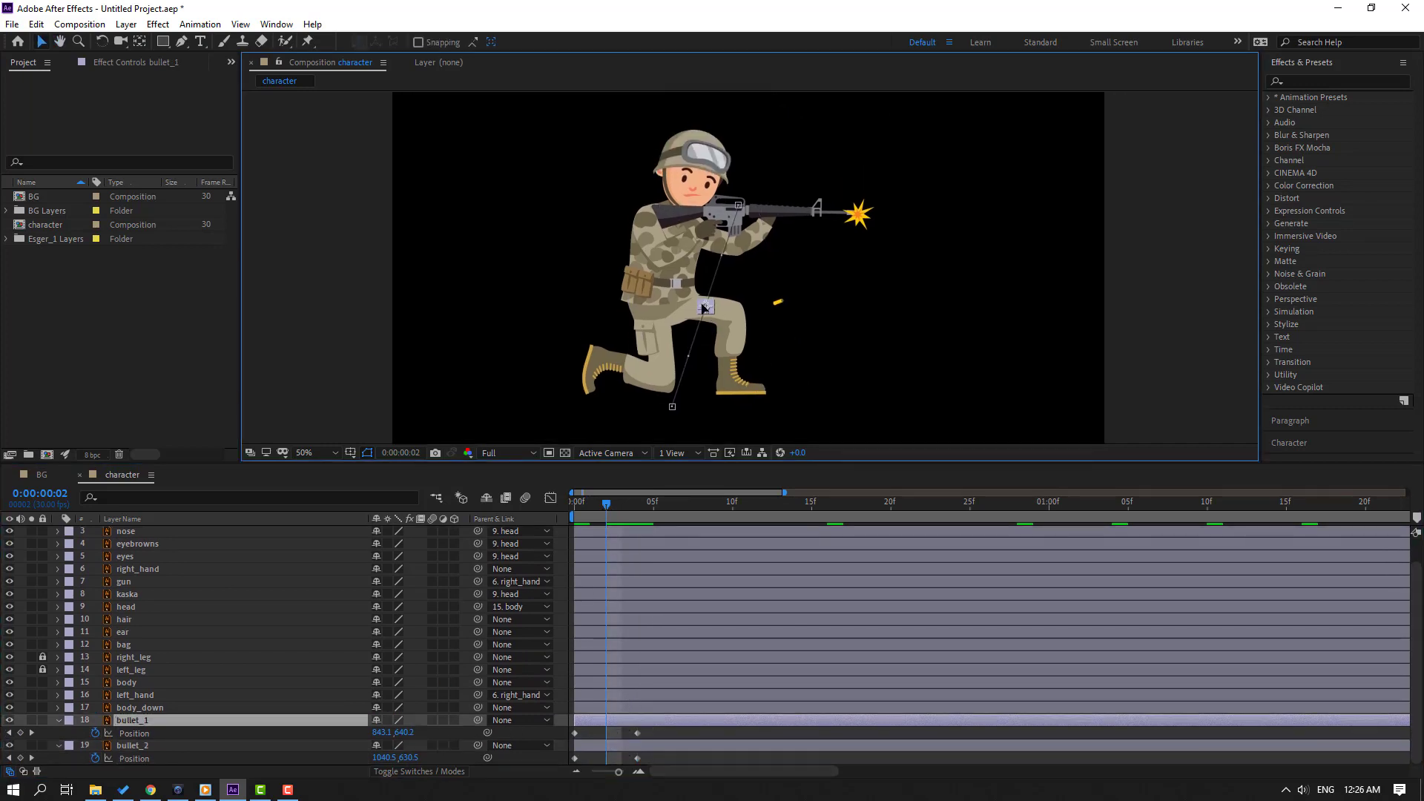
pyautogui.moveTo(704, 307); pyautogui.dragTo(668, 275)
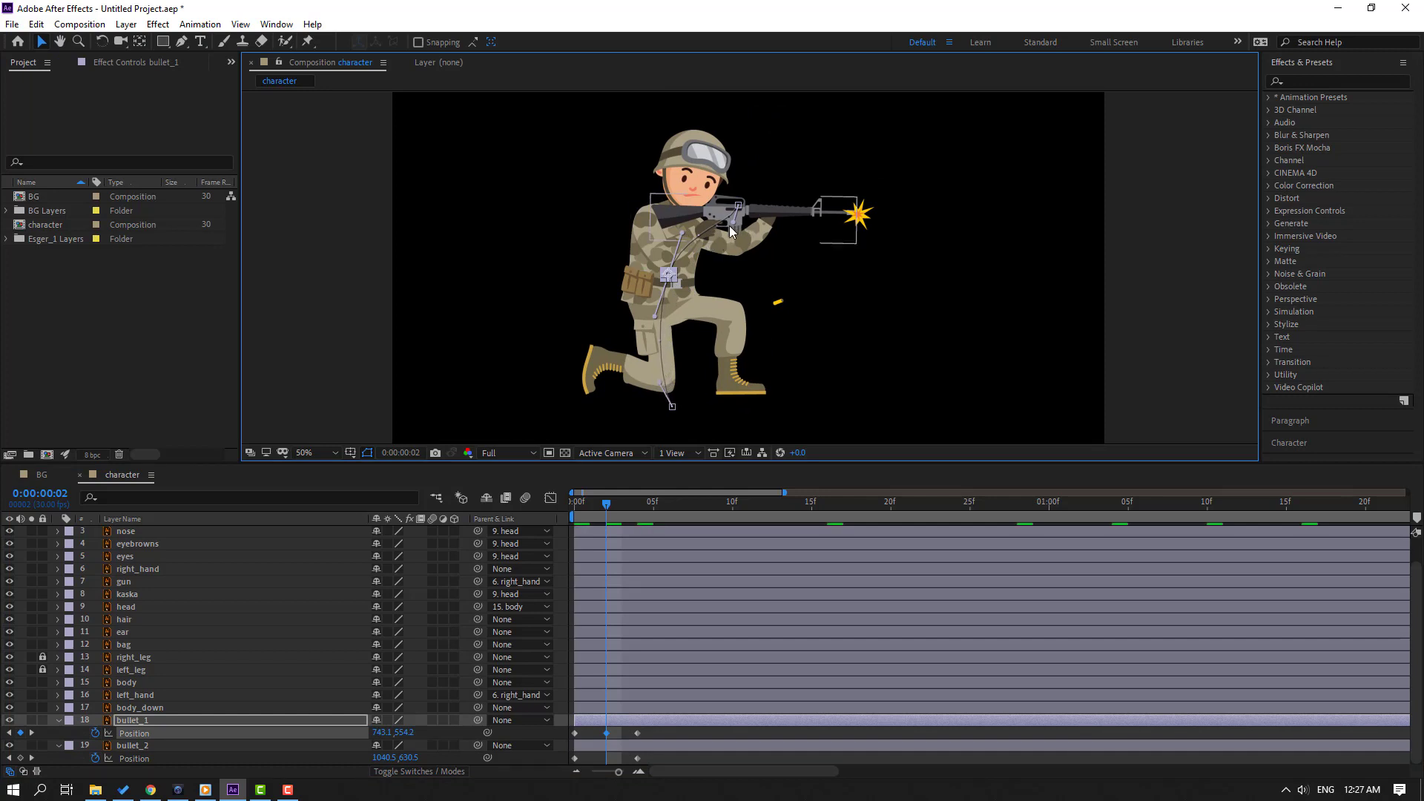
# - At frame 2, move bullet_2 outward to about 1118, 598, bow the end of its path outward, and preview the fall
pyautogui.click(130, 746)
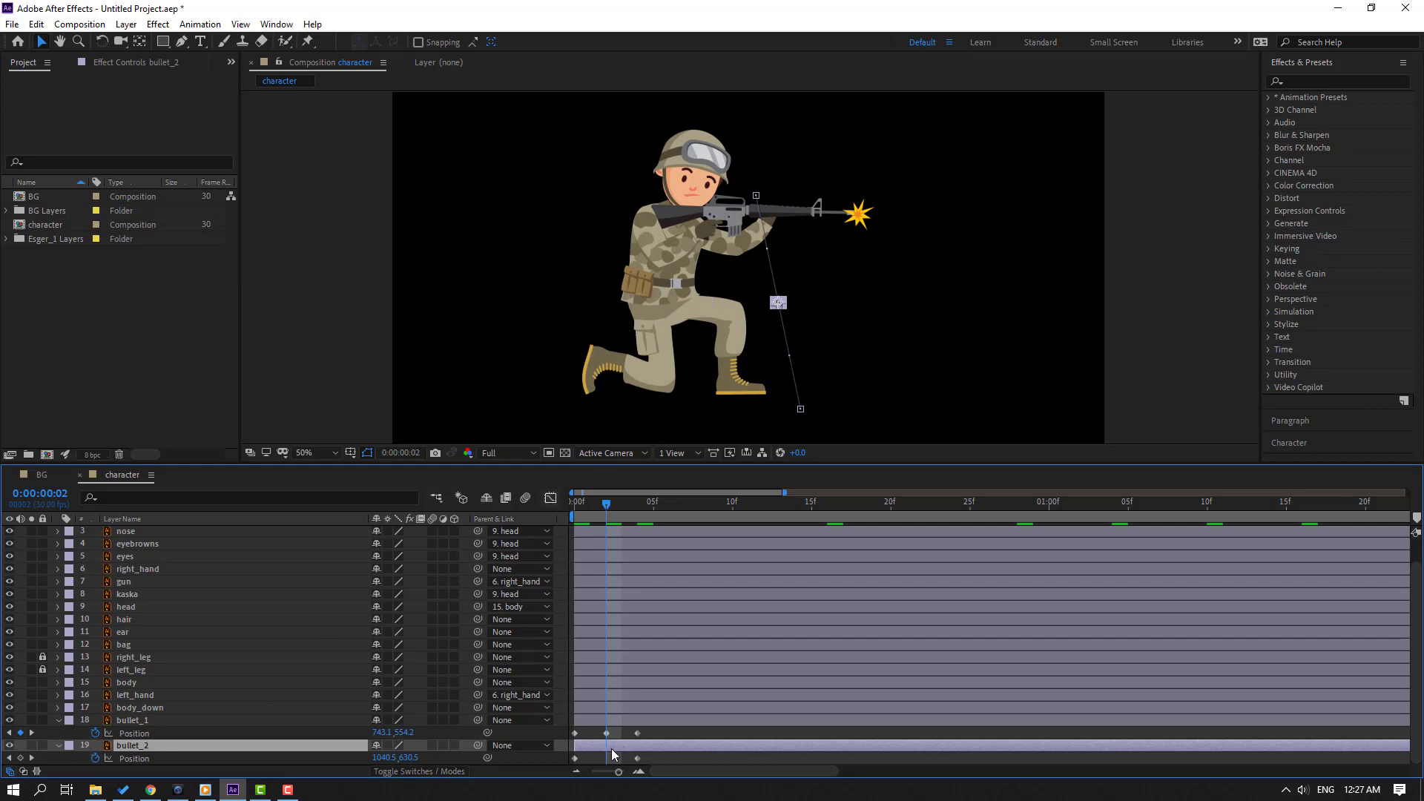
pyautogui.moveTo(780, 309); pyautogui.dragTo(809, 297)
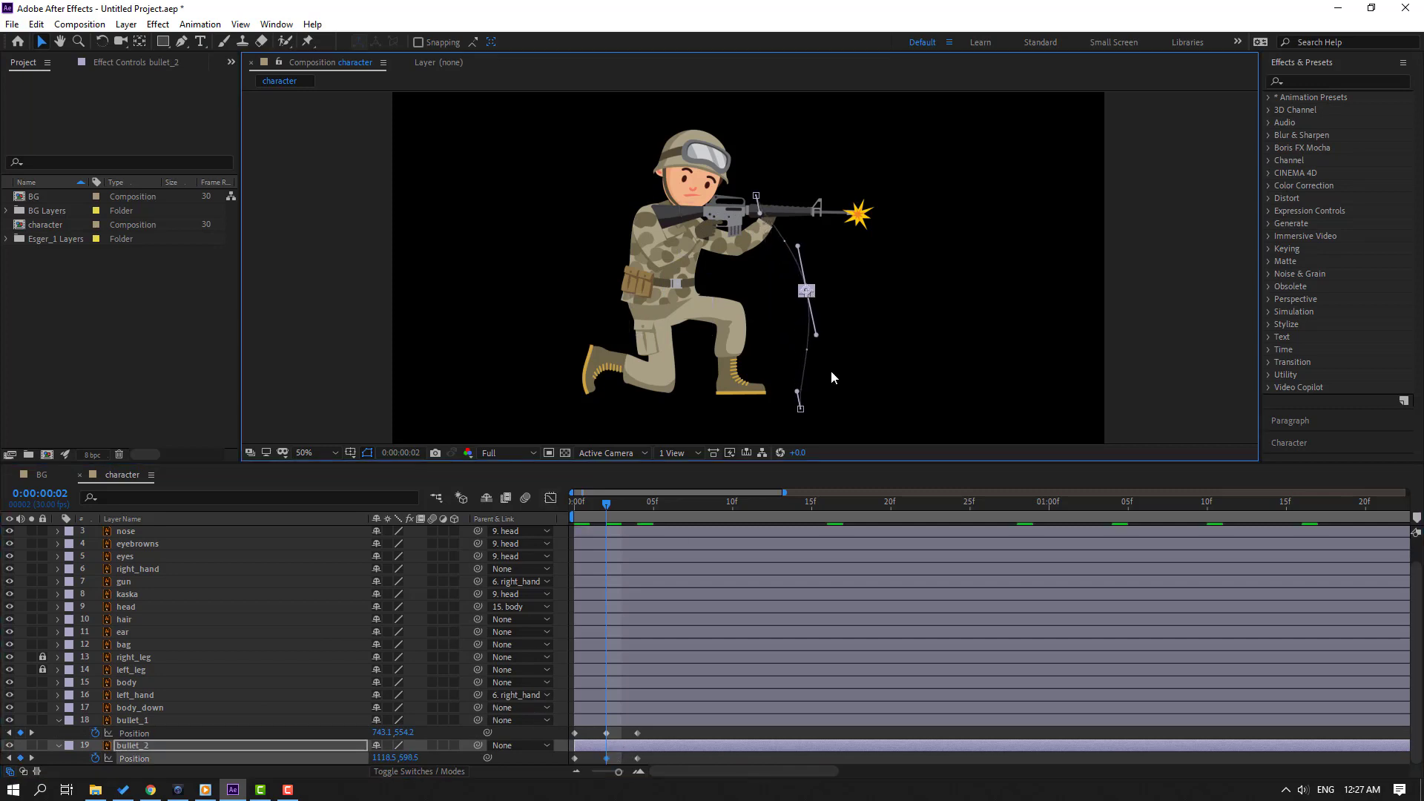
pyautogui.moveTo(797, 393); pyautogui.dragTo(817, 361)
pyautogui.press('space')
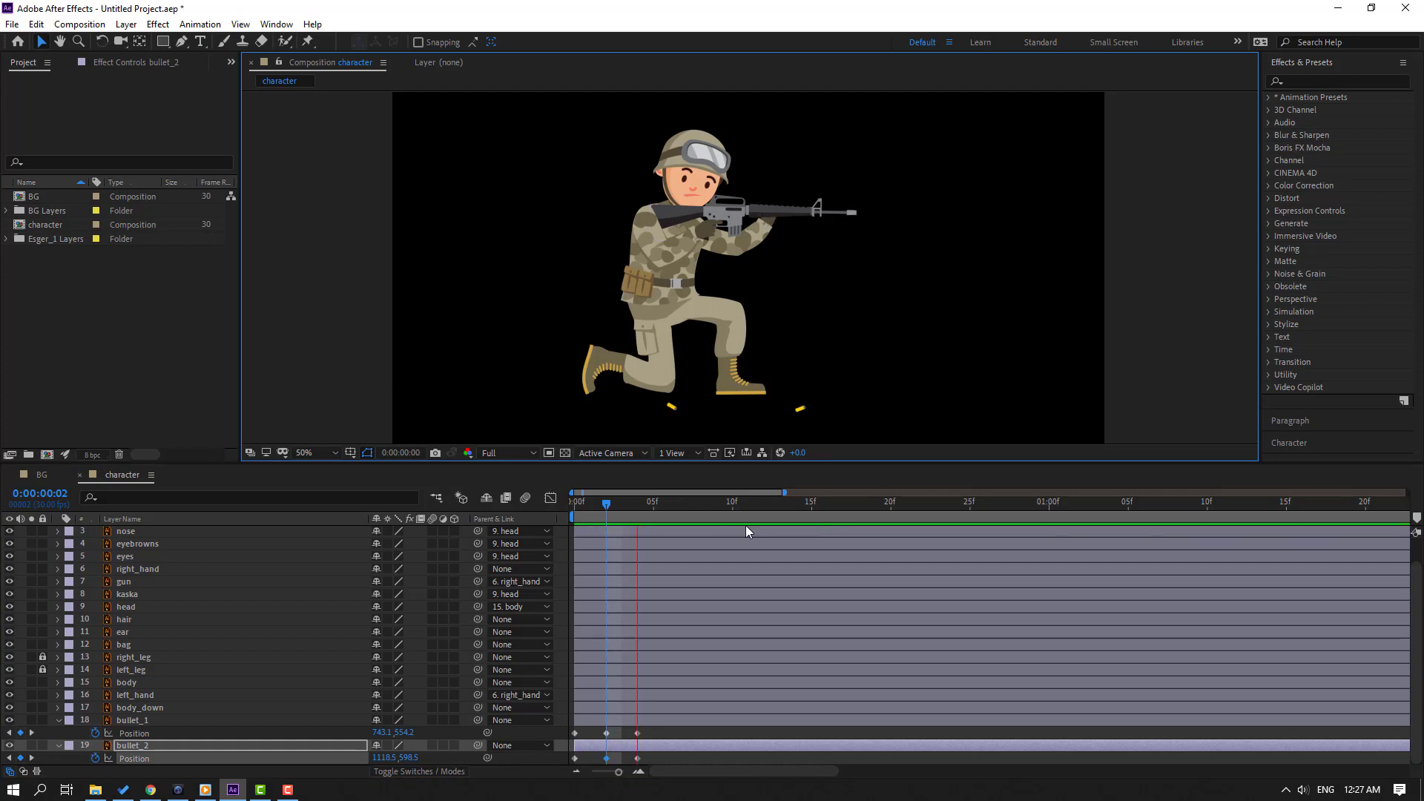
pyautogui.press('space')
# - Apply Easy Ease to all position keyframes of bullet_1 and bullet_2 and preview the motion
pyautogui.moveTo(670, 731); pyautogui.dragTo(575, 762)
pyautogui.rightClick(574, 758)
pyautogui.moveTo(622, 748)
pyautogui.click(823, 655)
pyautogui.press('space')
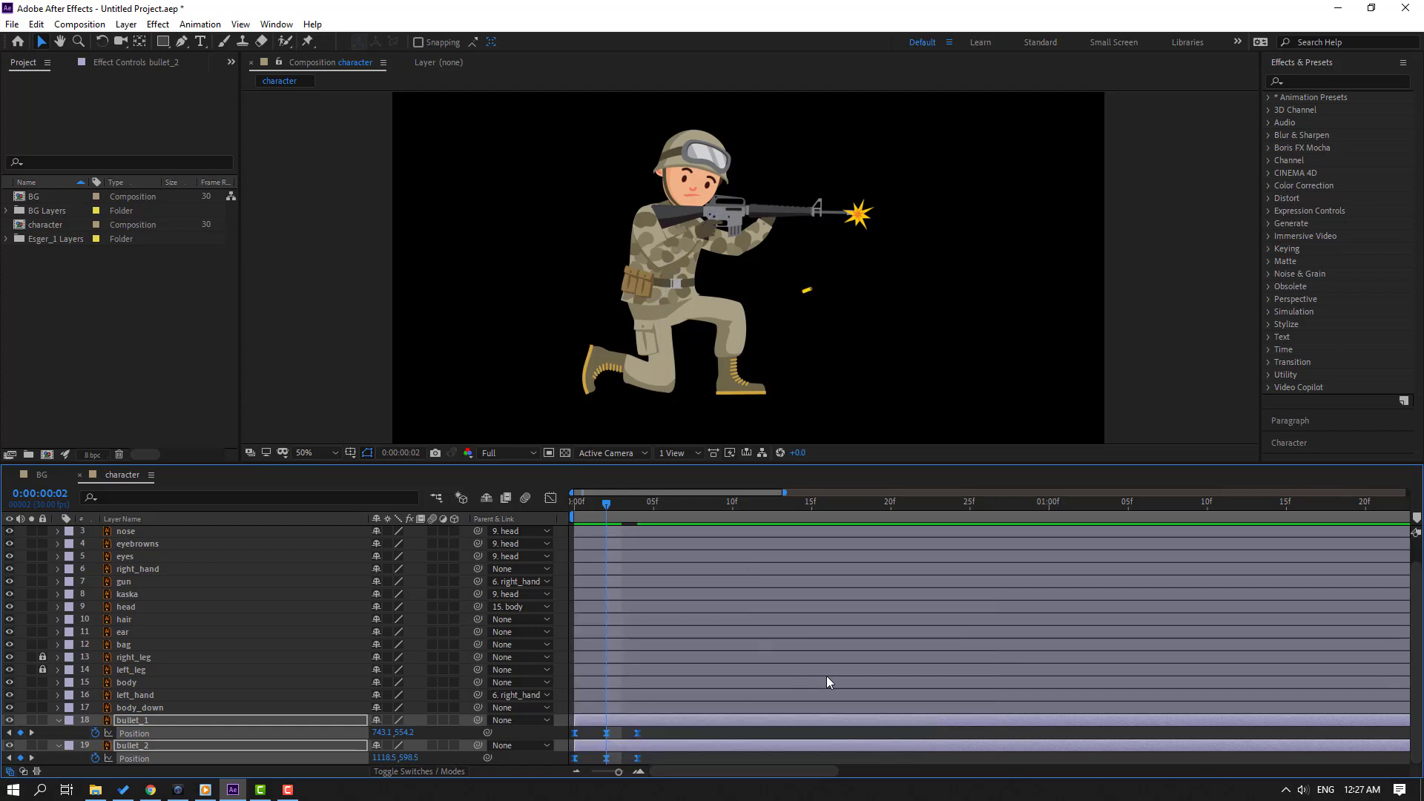
pyautogui.press('space')
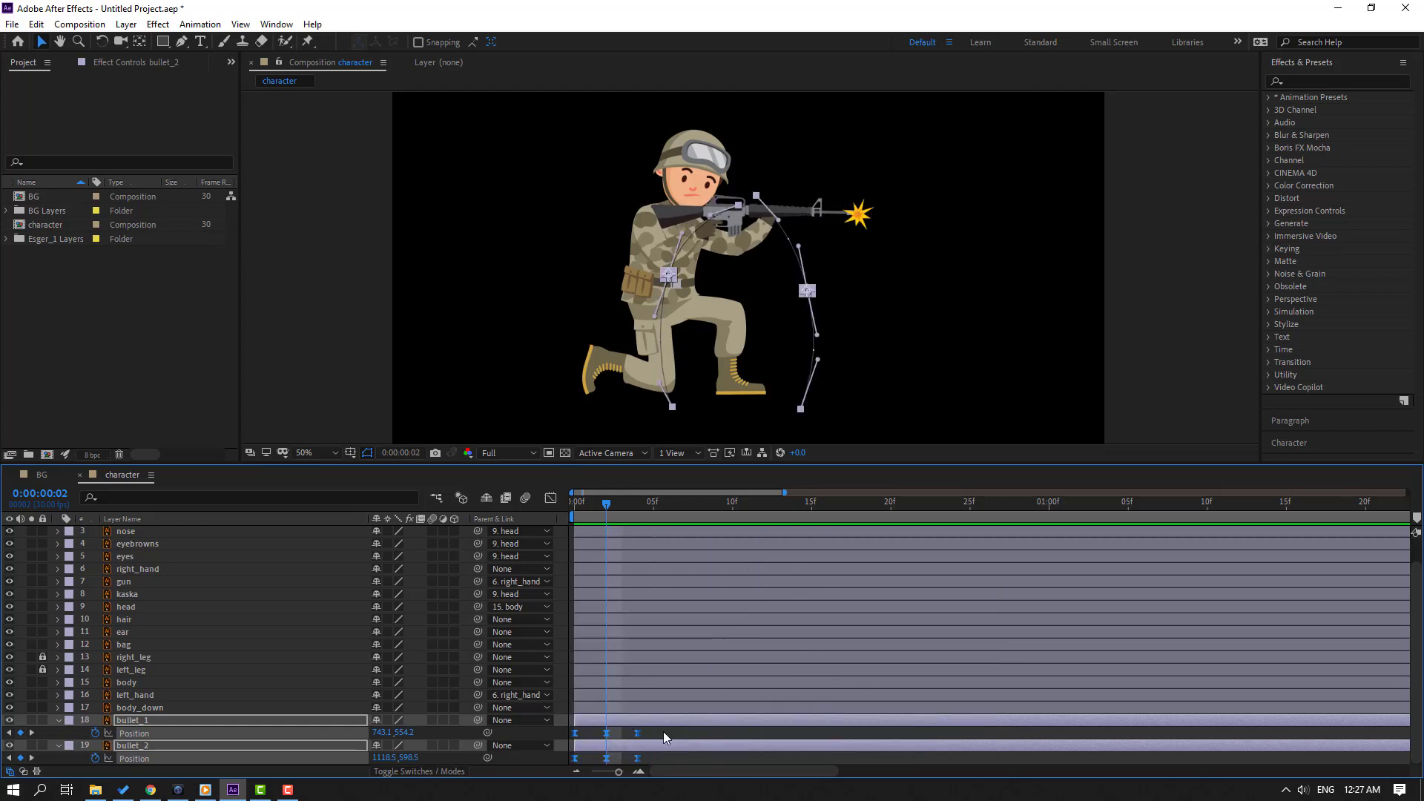
# - Stretch both bullets' position keyframes proportionally so the middle ones sit at frame 5 and the last at frame 10, and preview
pyautogui.press('space')
pyautogui.press('space')
pyautogui.moveTo(637, 733); pyautogui.dragTo(732, 735)
pyautogui.press('space')
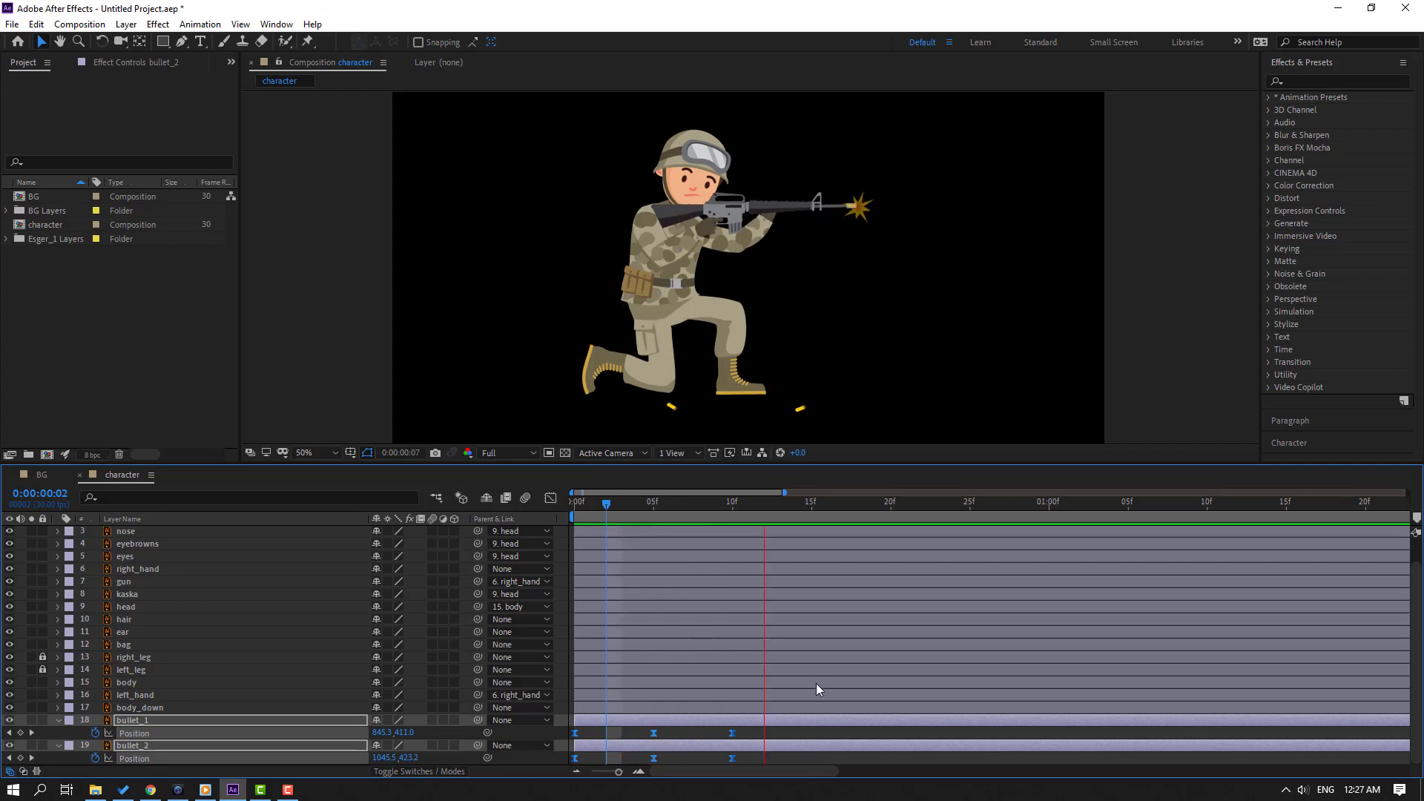
pyautogui.press('space')
# - In the speed graph, shrink the last keyframes' incoming influence and the first keyframes' outgoing influence to nearly zero for both bullets, and preview
pyautogui.click(551, 498)
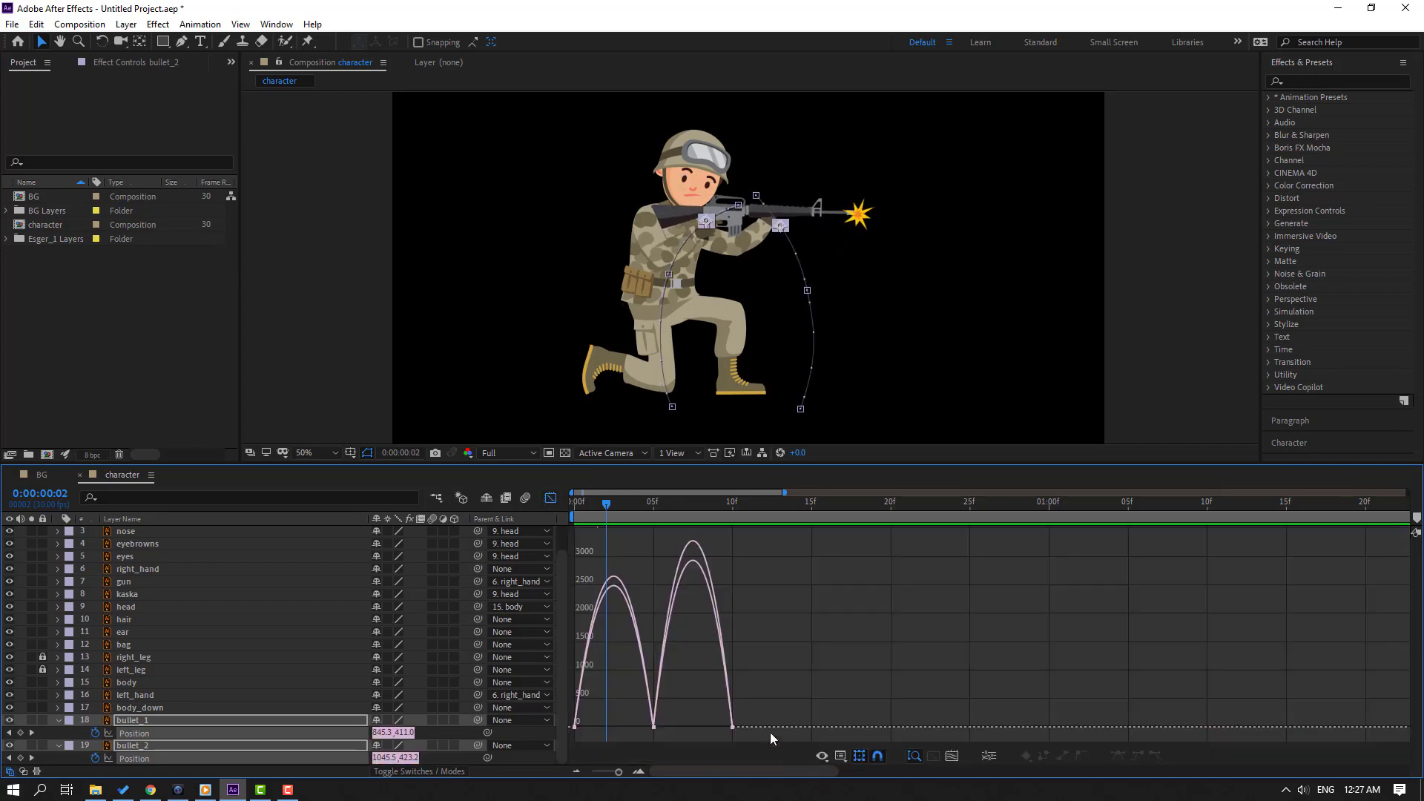
pyautogui.moveTo(763, 701); pyautogui.dragTo(730, 722)
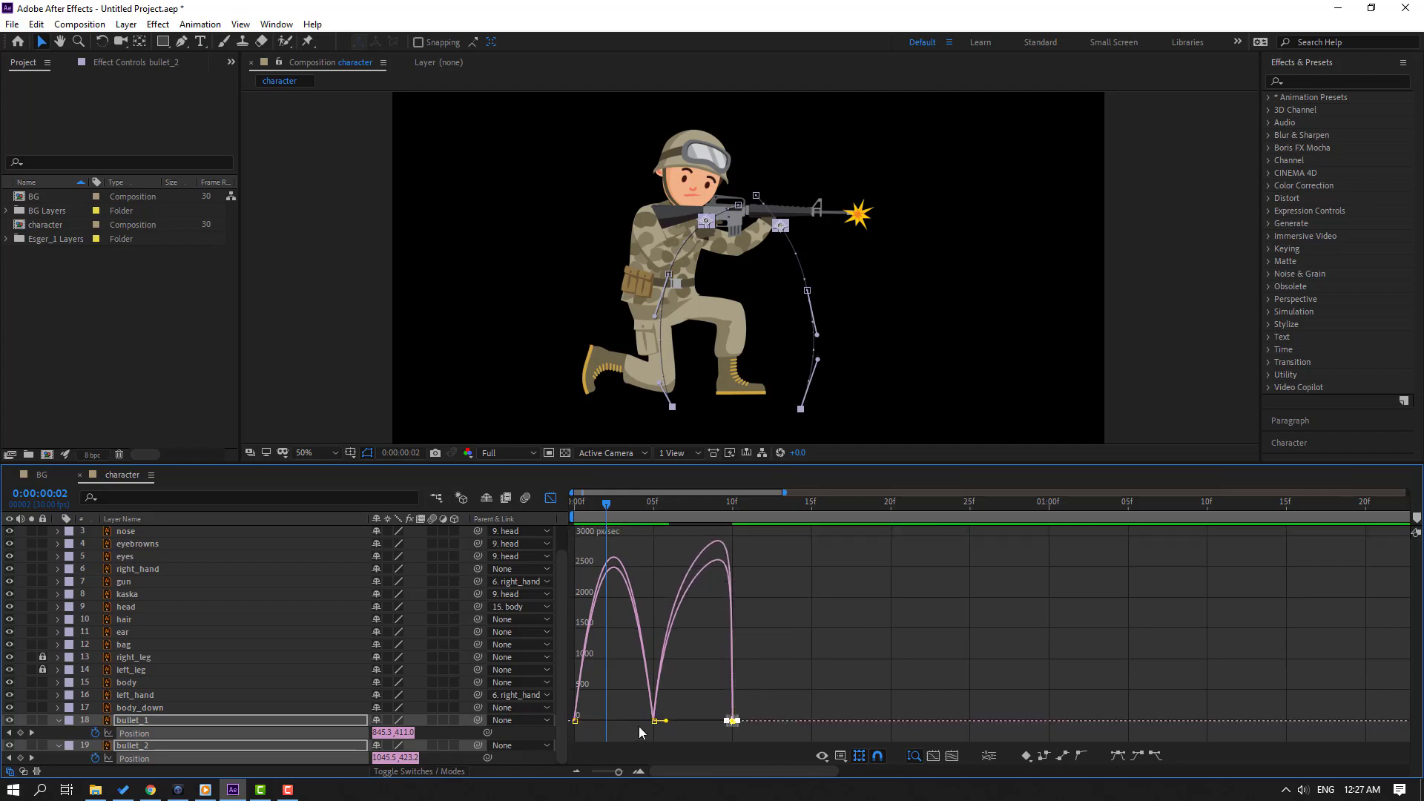
pyautogui.moveTo(620, 700); pyautogui.dragTo(574, 723)
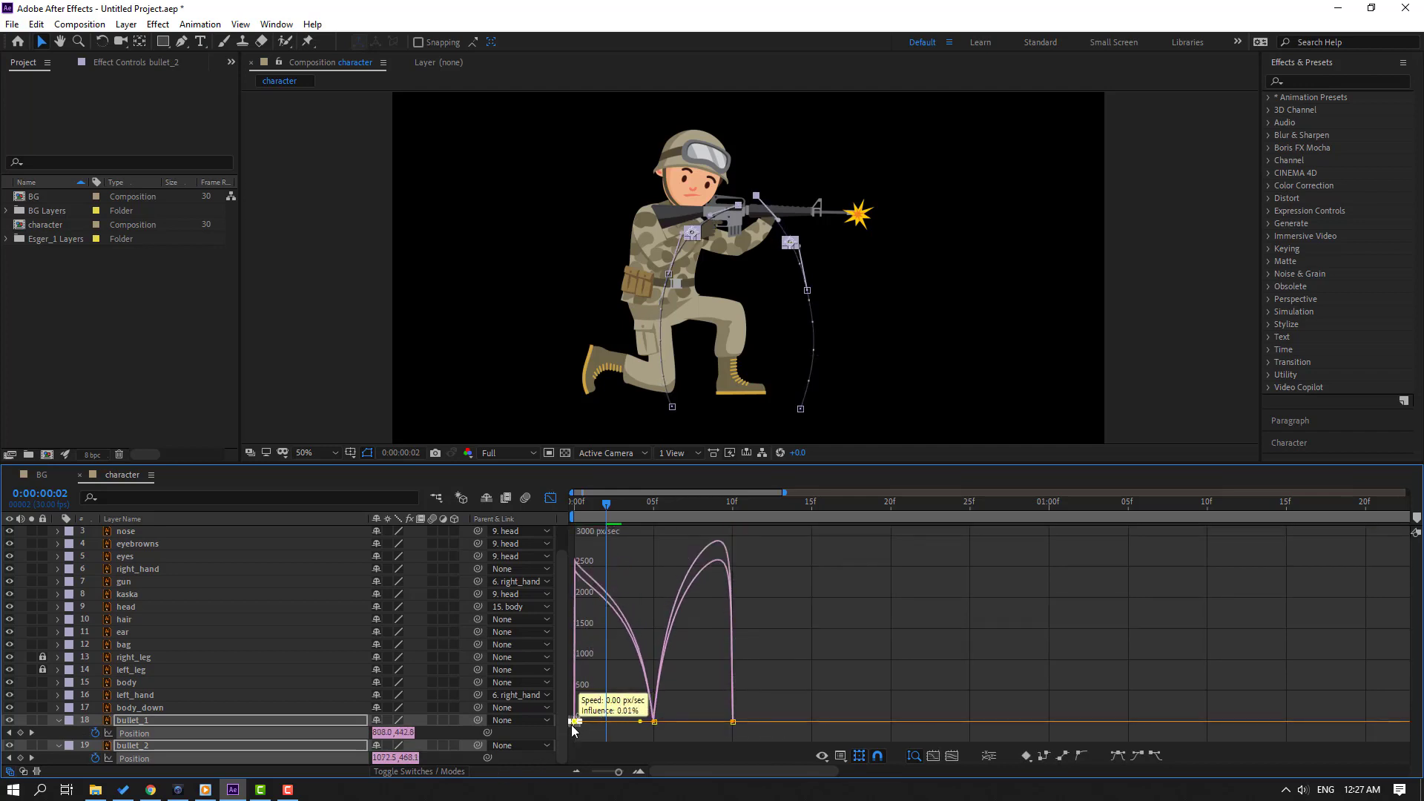
pyautogui.press('space')
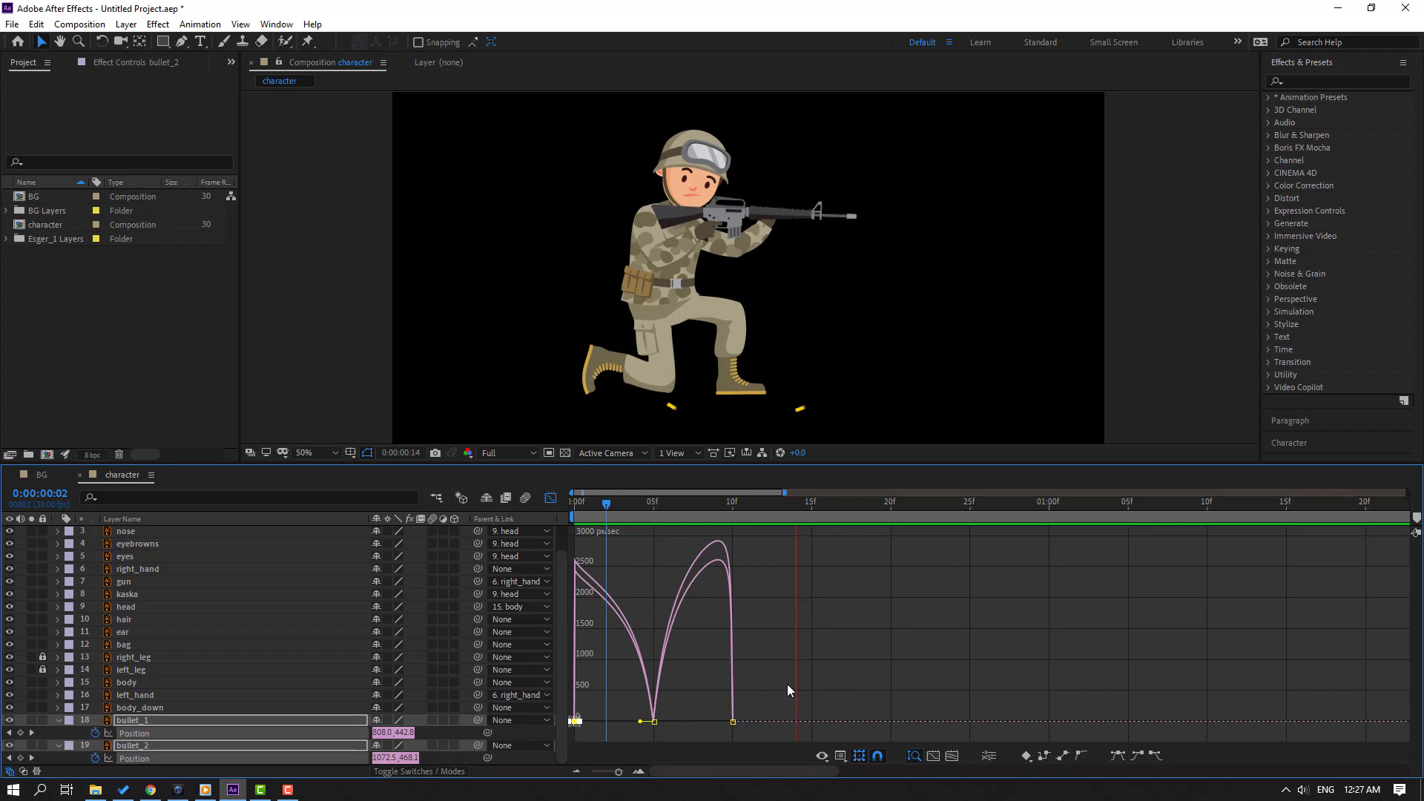
pyautogui.press('space')
# - Lengthen the middle keyframes' outgoing influence in the speed graph so both bullets accelerate downward, preview, and return to the layer bar view
pyautogui.moveTo(600, 503); pyautogui.dragTo(683, 511)
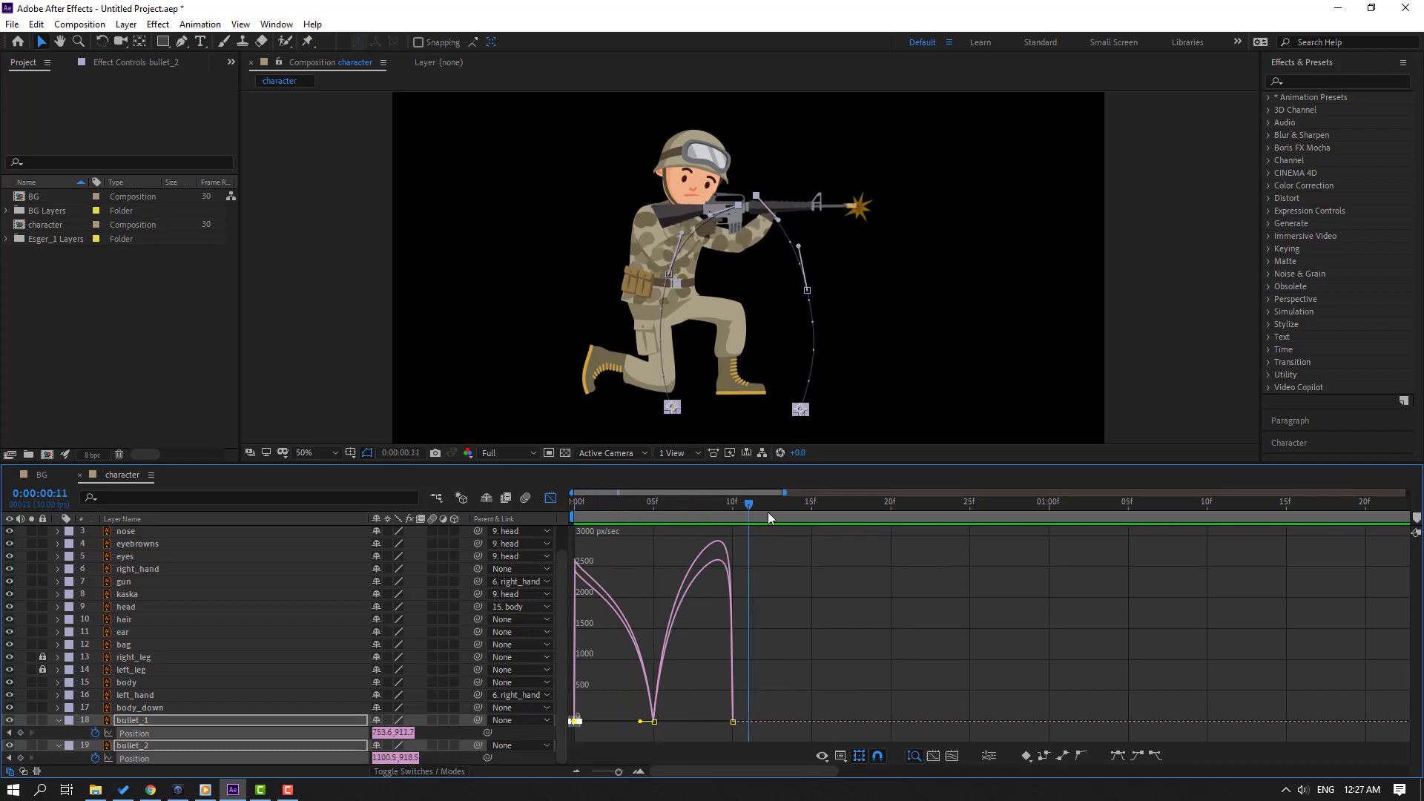
pyautogui.moveTo(702, 703)
pyautogui.mouseDown()
pyautogui.moveTo(623, 738)
pyautogui.moveTo(693, 725)
pyautogui.mouseUp()
pyautogui.press('space')
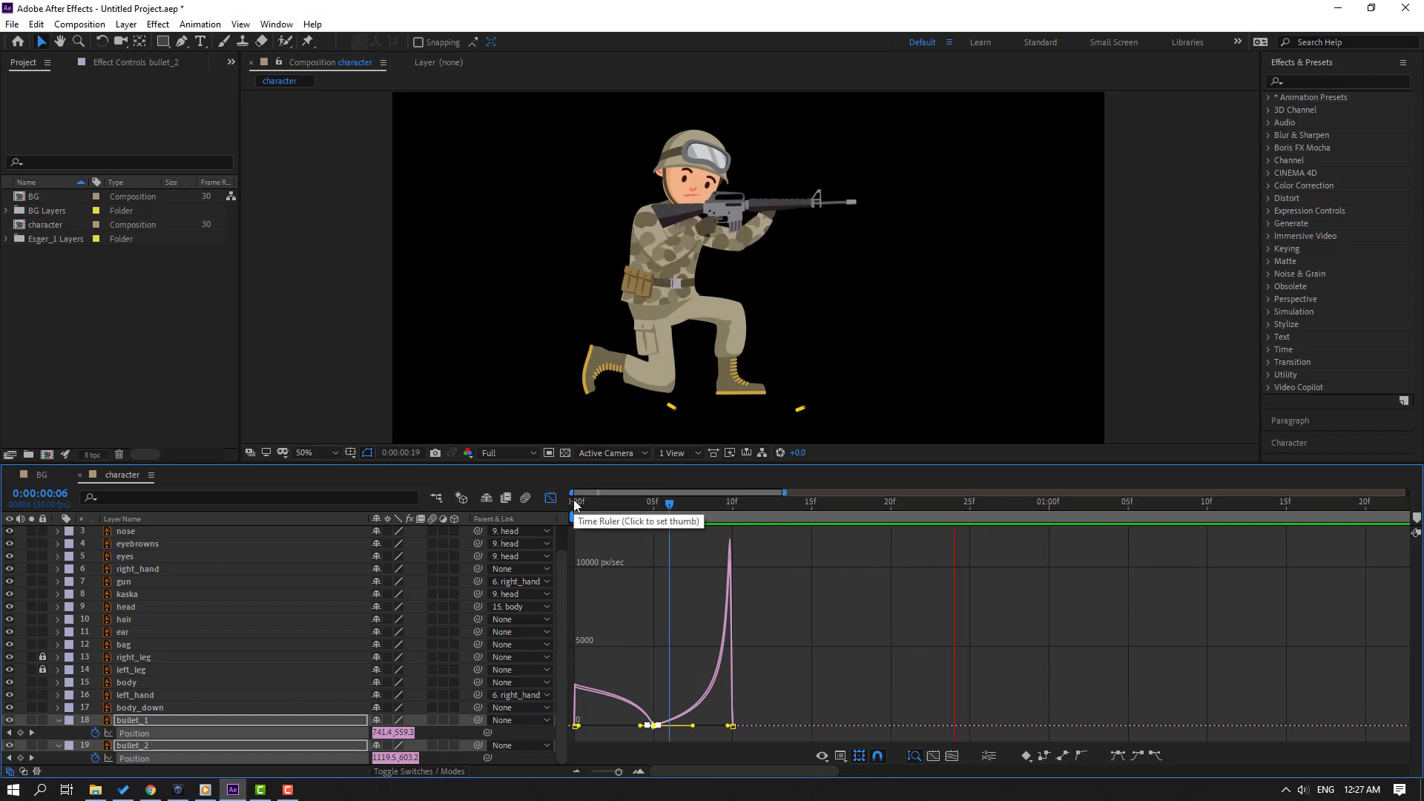
pyautogui.press('space')
pyautogui.click(550, 497)
pyautogui.press('space')
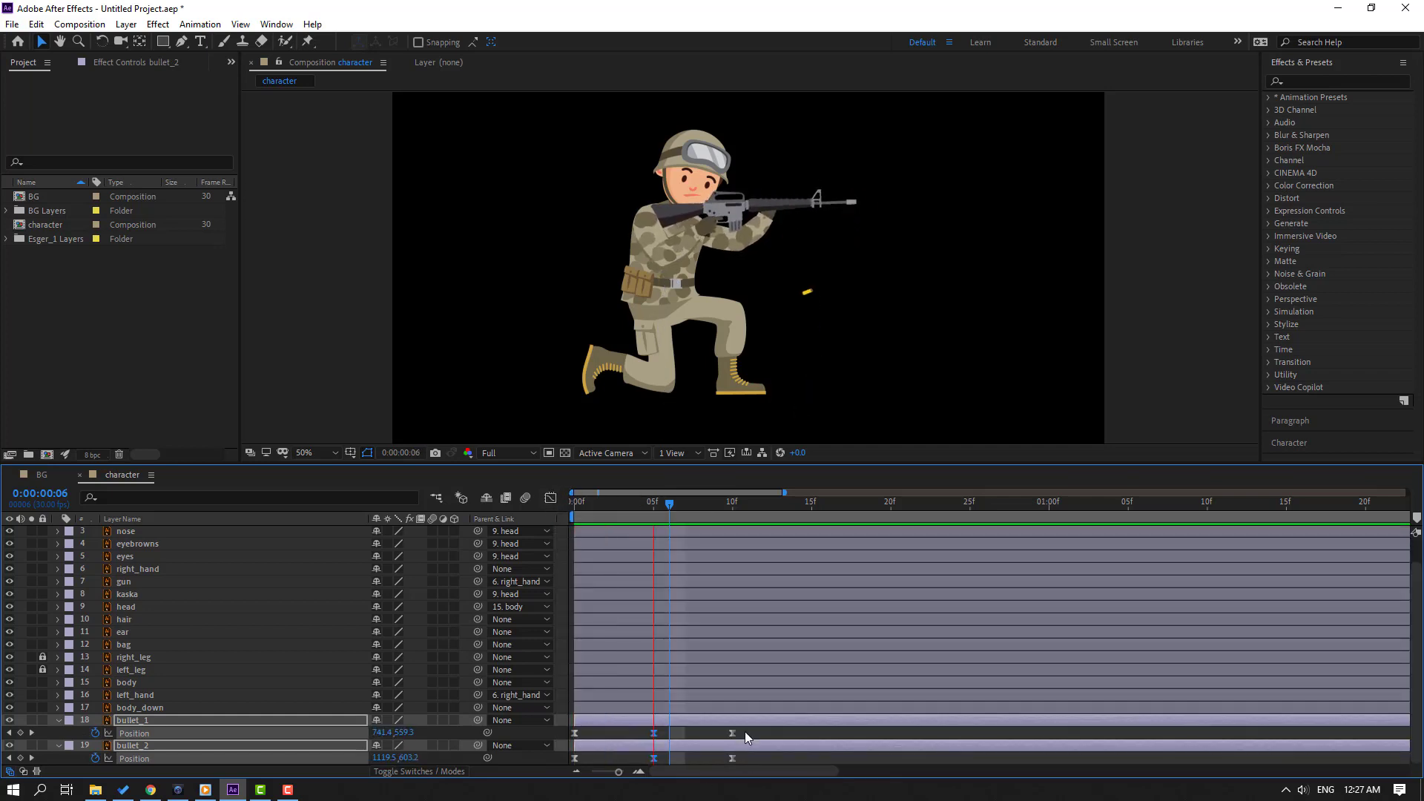
pyautogui.click(747, 735)
pyautogui.press('space')
# - Split the bullet_1 and bullet_2 layers at frame 10, delete the parts after the split, and preview
pyautogui.moveTo(676, 505); pyautogui.dragTo(727, 513)
pyautogui.click(650, 716)
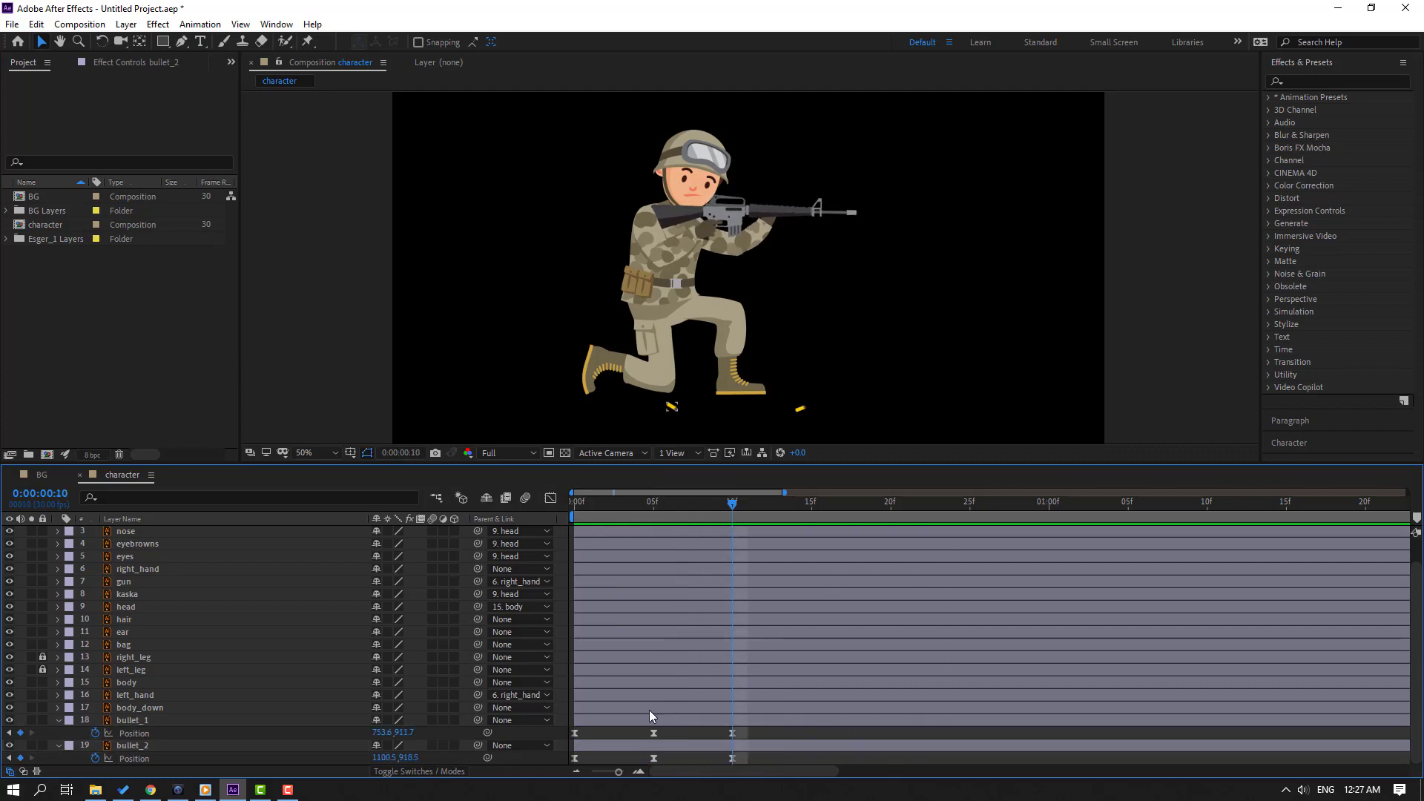
pyautogui.click(619, 746)
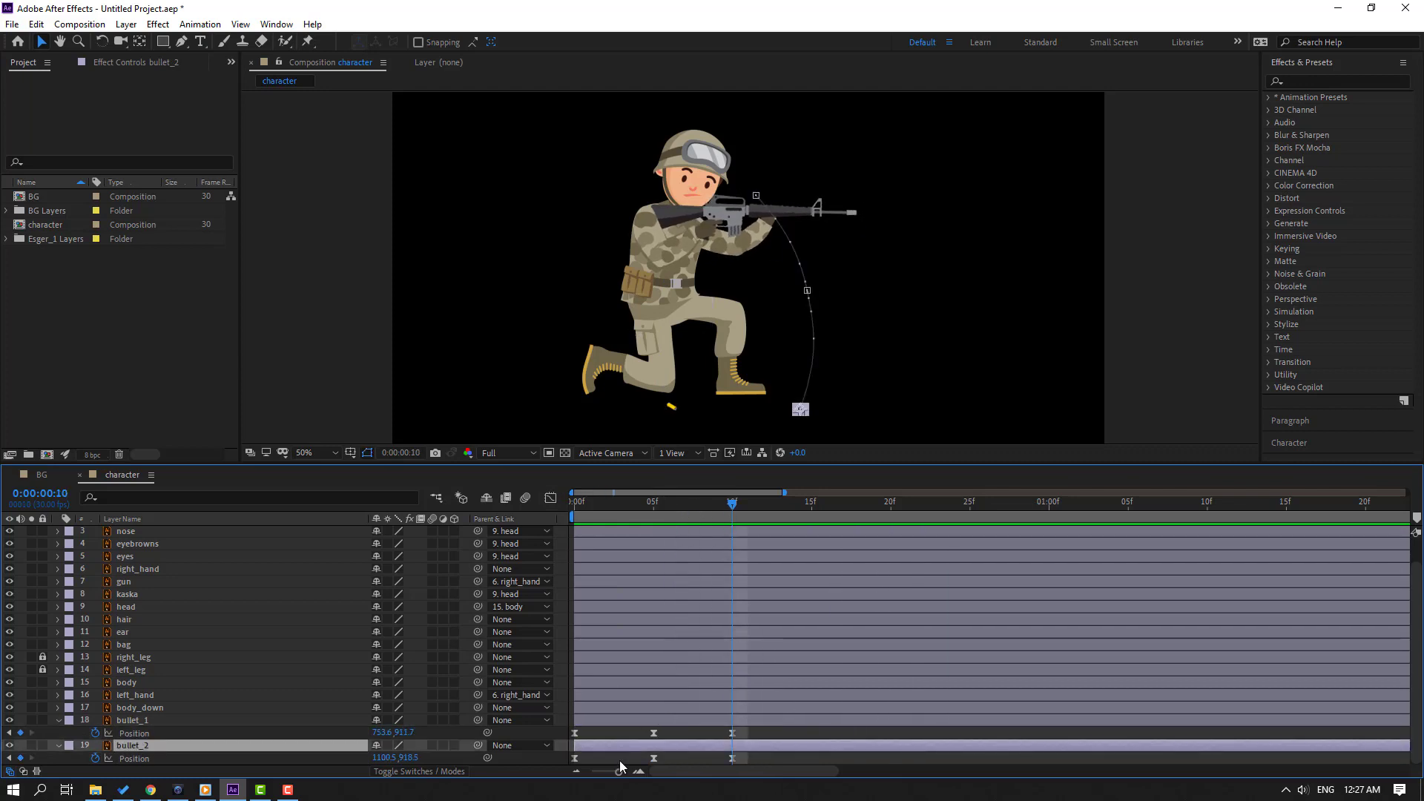
pyautogui.keyDown('shift'); pyautogui.click(597, 720); pyautogui.keyUp('shift')
pyautogui.click(36, 23)
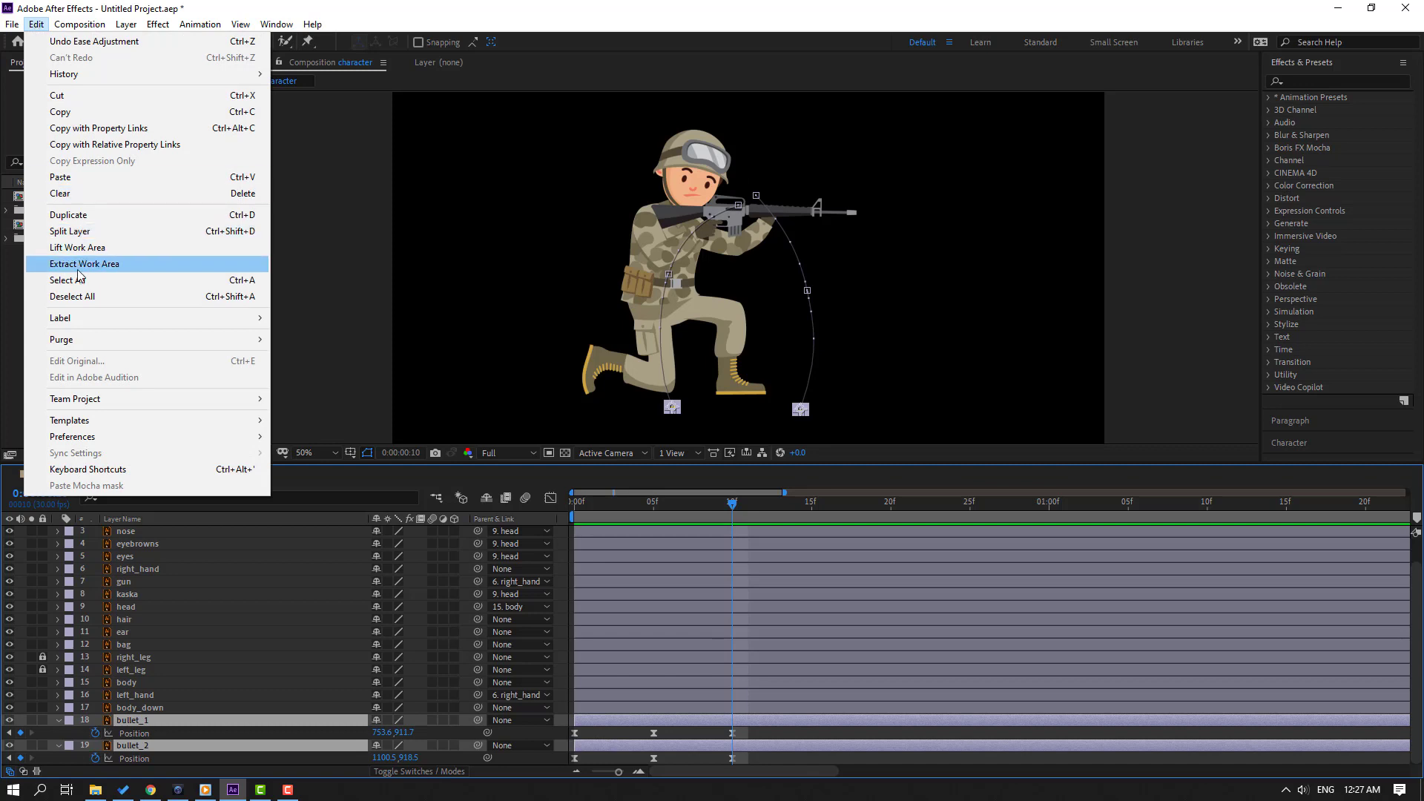
pyautogui.click(253, 240)
pyautogui.press('Delete')
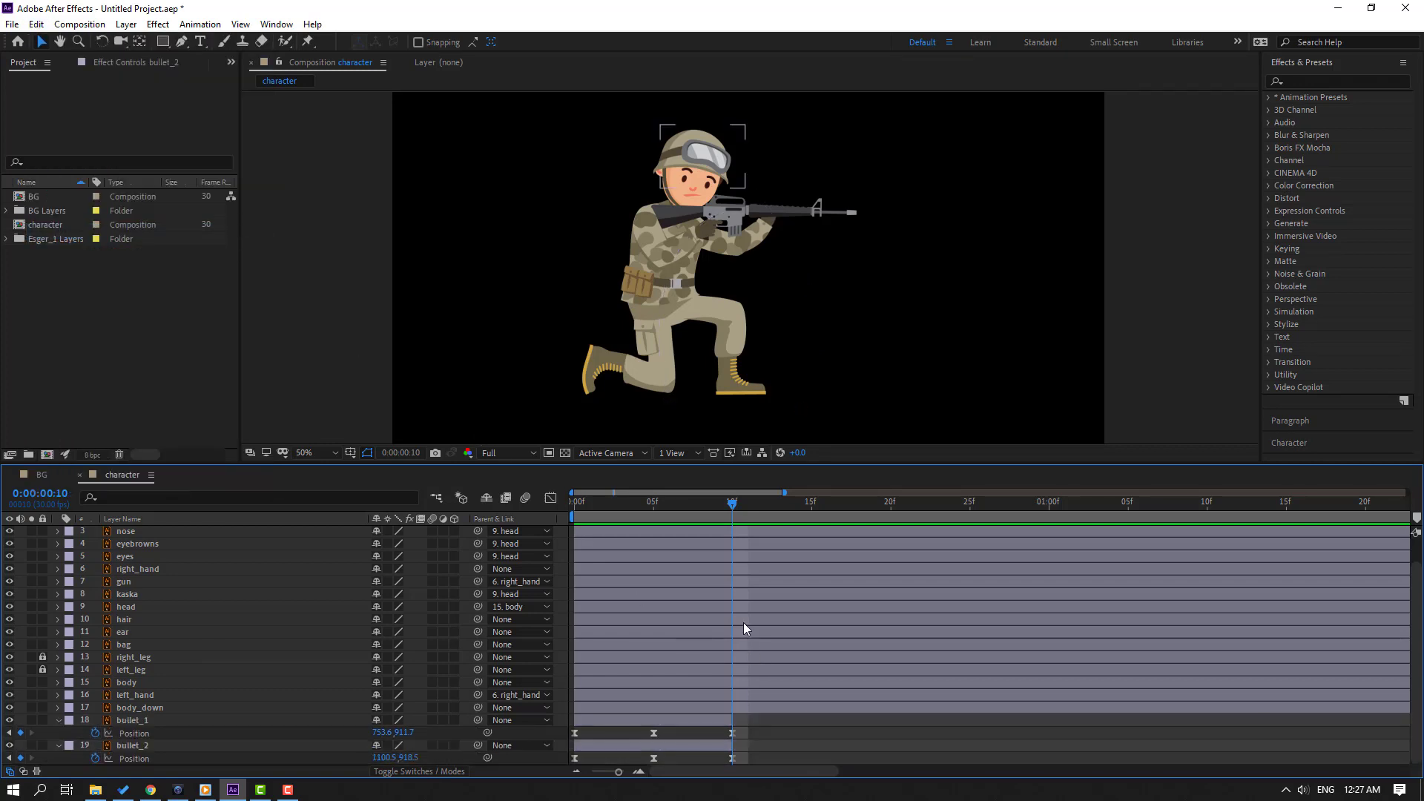
pyautogui.press('space')
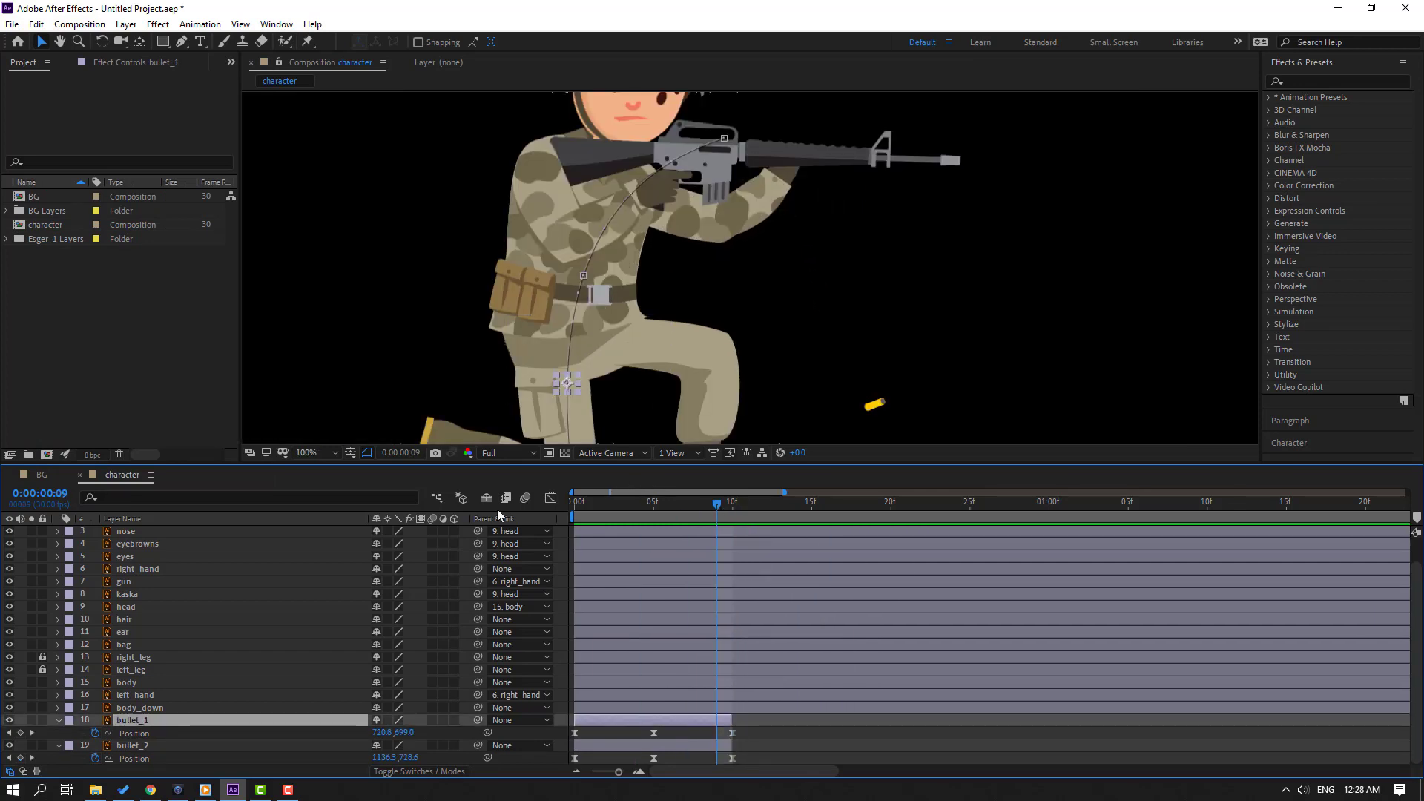
# - Move the bullet_1 layer up the stack to directly below nose so it falls in front of the body, and preview
pyautogui.moveTo(133, 725); pyautogui.dragTo(143, 682)
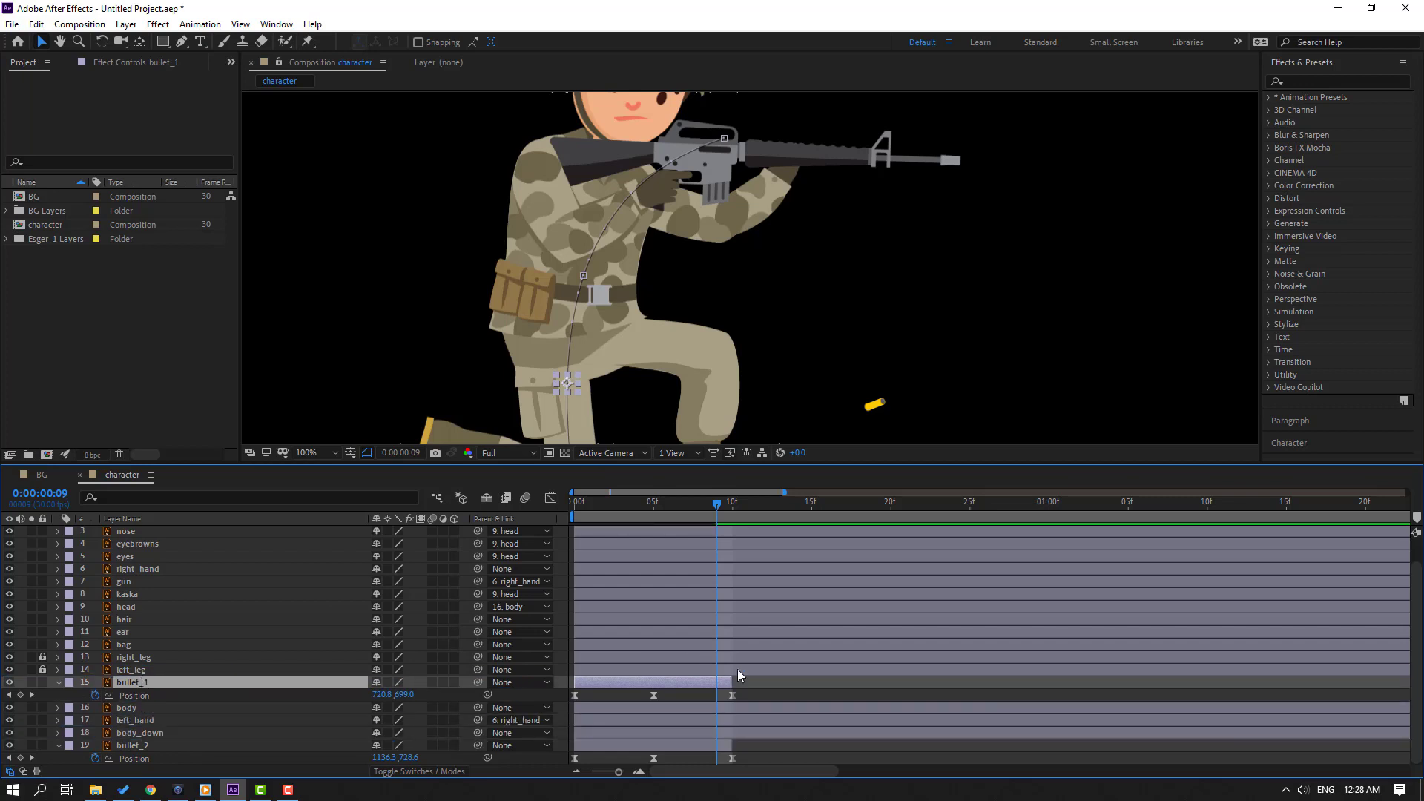
pyautogui.moveTo(730, 506); pyautogui.dragTo(684, 506)
pyautogui.moveTo(128, 682); pyautogui.dragTo(175, 540)
pyautogui.scroll(2, 280, 614)
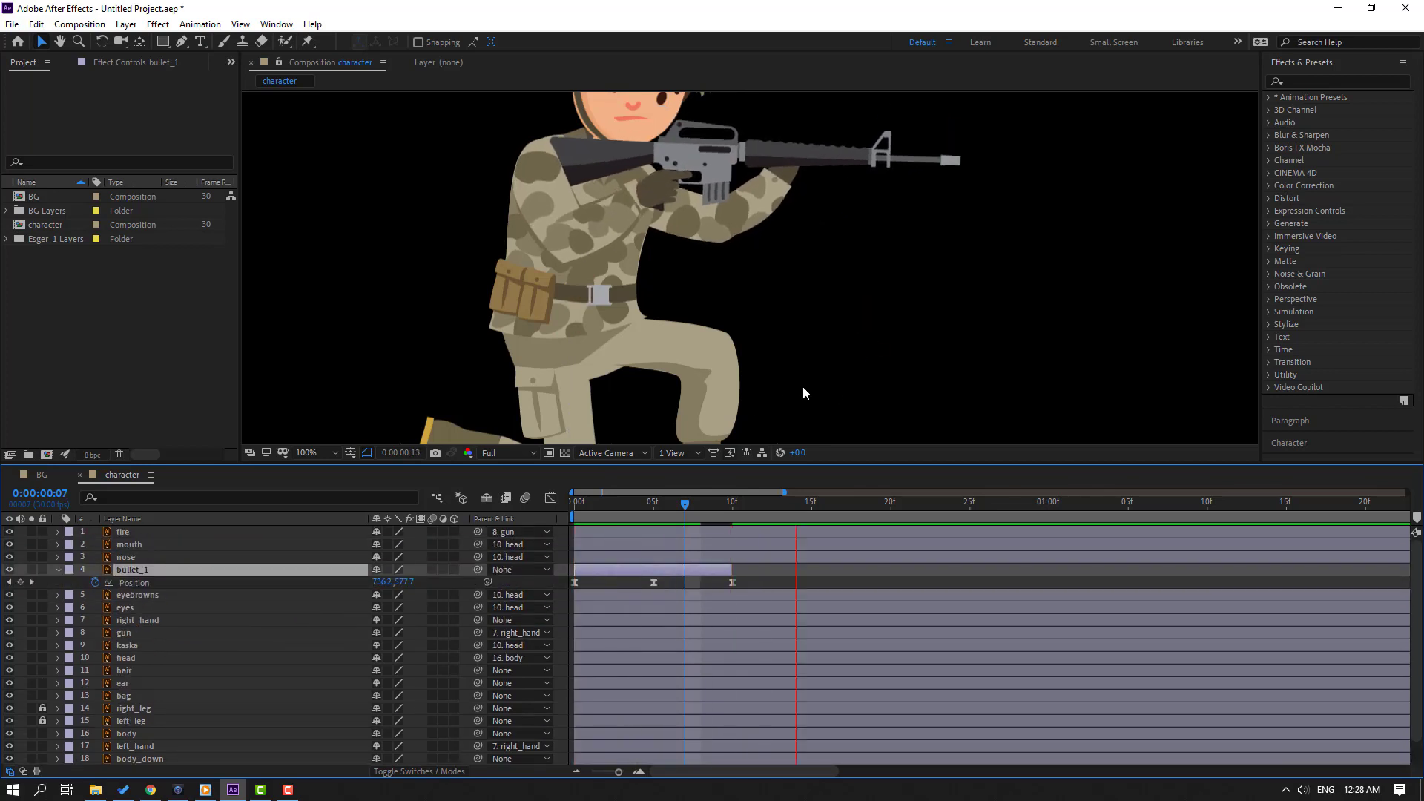
pyautogui.scroll(-4, 790, 391)
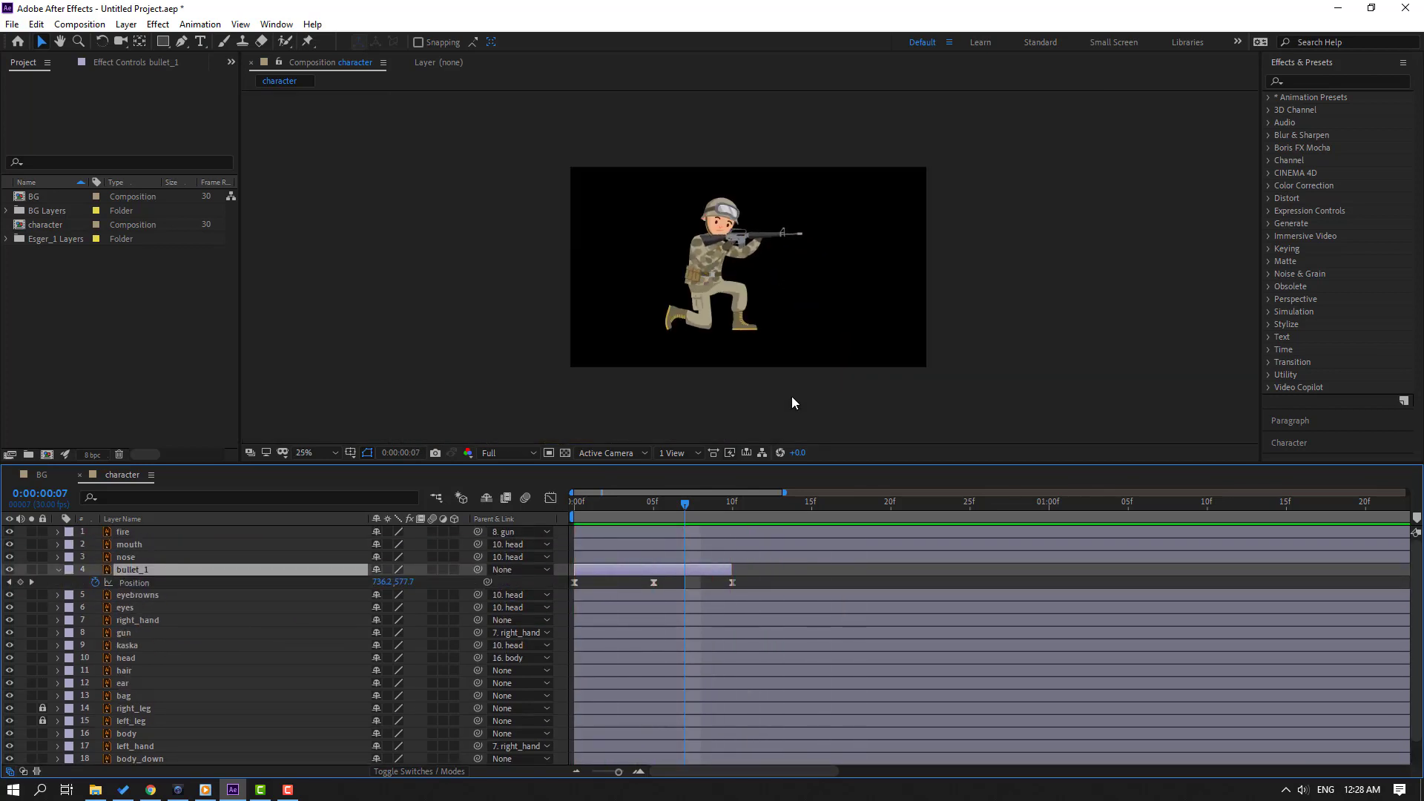
# - Extend the ends of the bullet_1 and bullet_2 layers by one frame to include frame 10
pyautogui.moveTo(695, 516); pyautogui.dragTo(734, 512)
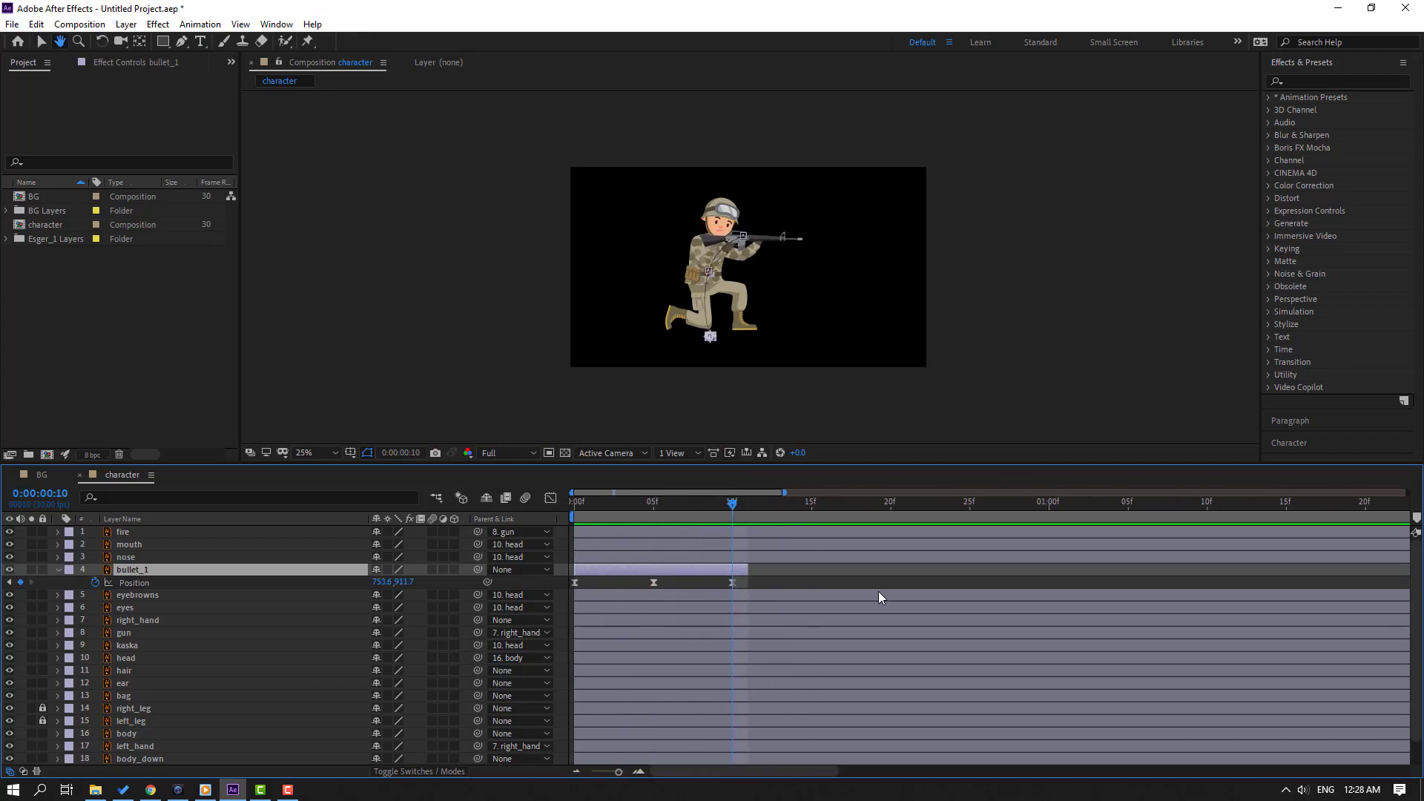
pyautogui.scroll(-1, 878, 590)
pyautogui.click(730, 745)
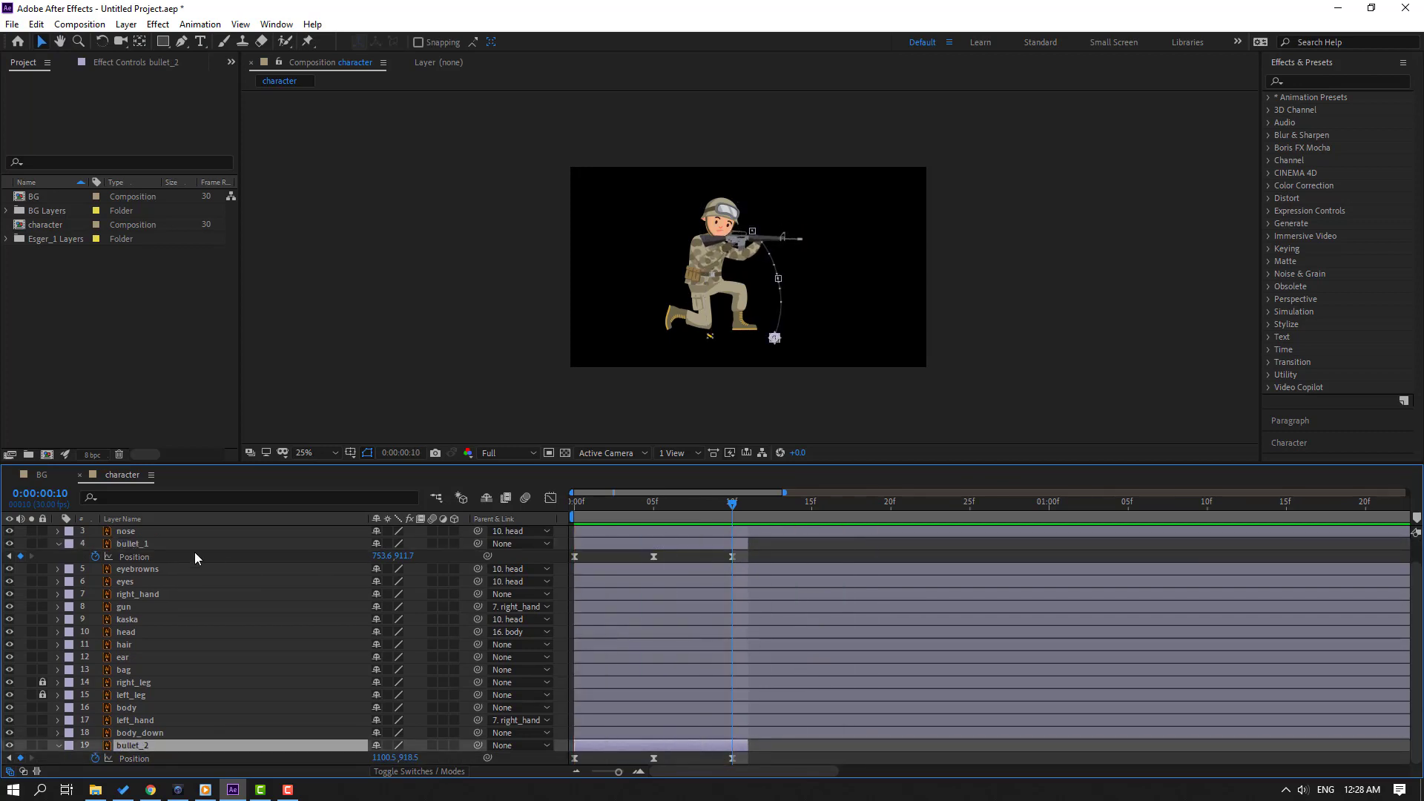
# - Duplicate bullet_1 and bullet_2 together twice, placing each pair of copies directly after the previous one in time
pyautogui.click(138, 546)
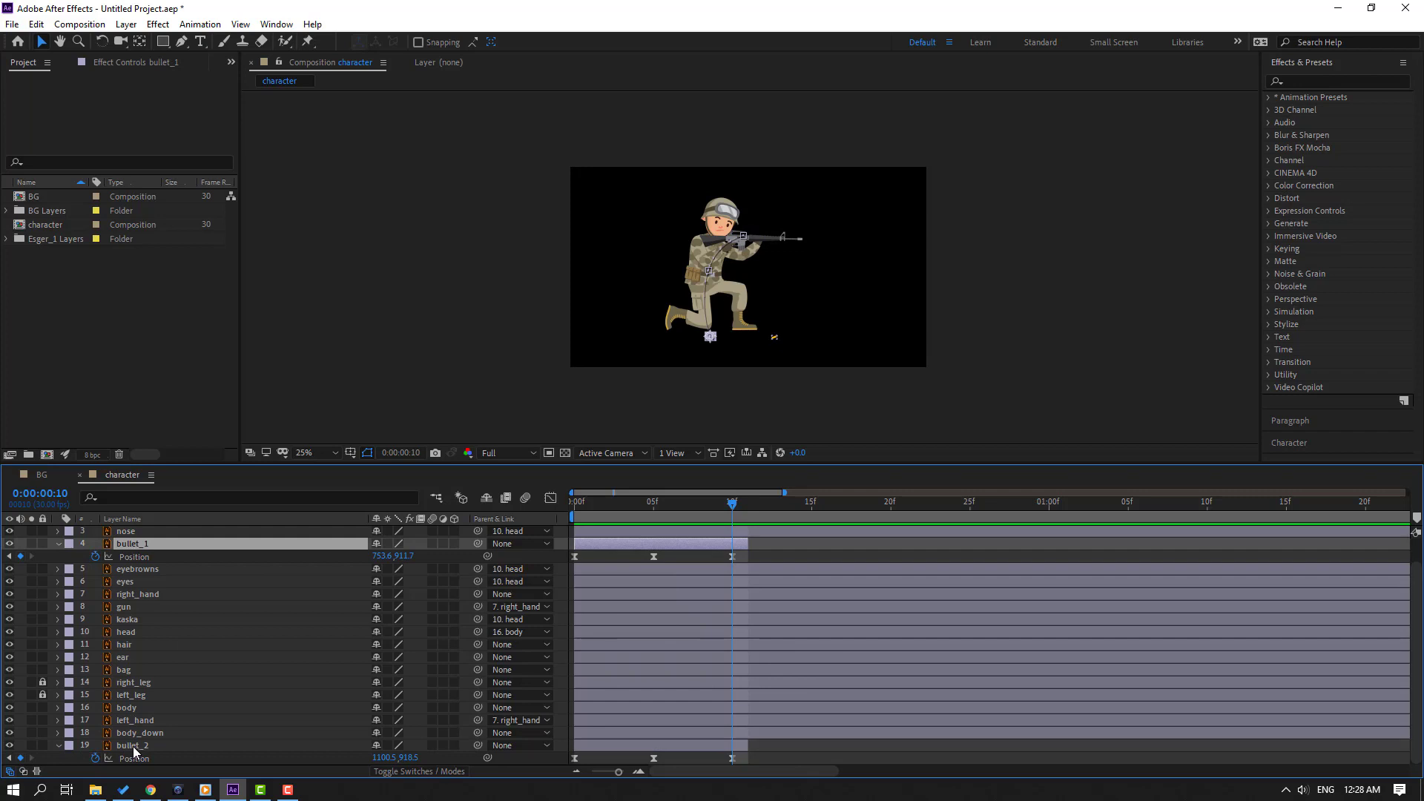
pyautogui.keyDown('ctrl'); pyautogui.click(135, 749); pyautogui.keyUp('ctrl')
pyautogui.hotkey('ctrl', 'd')
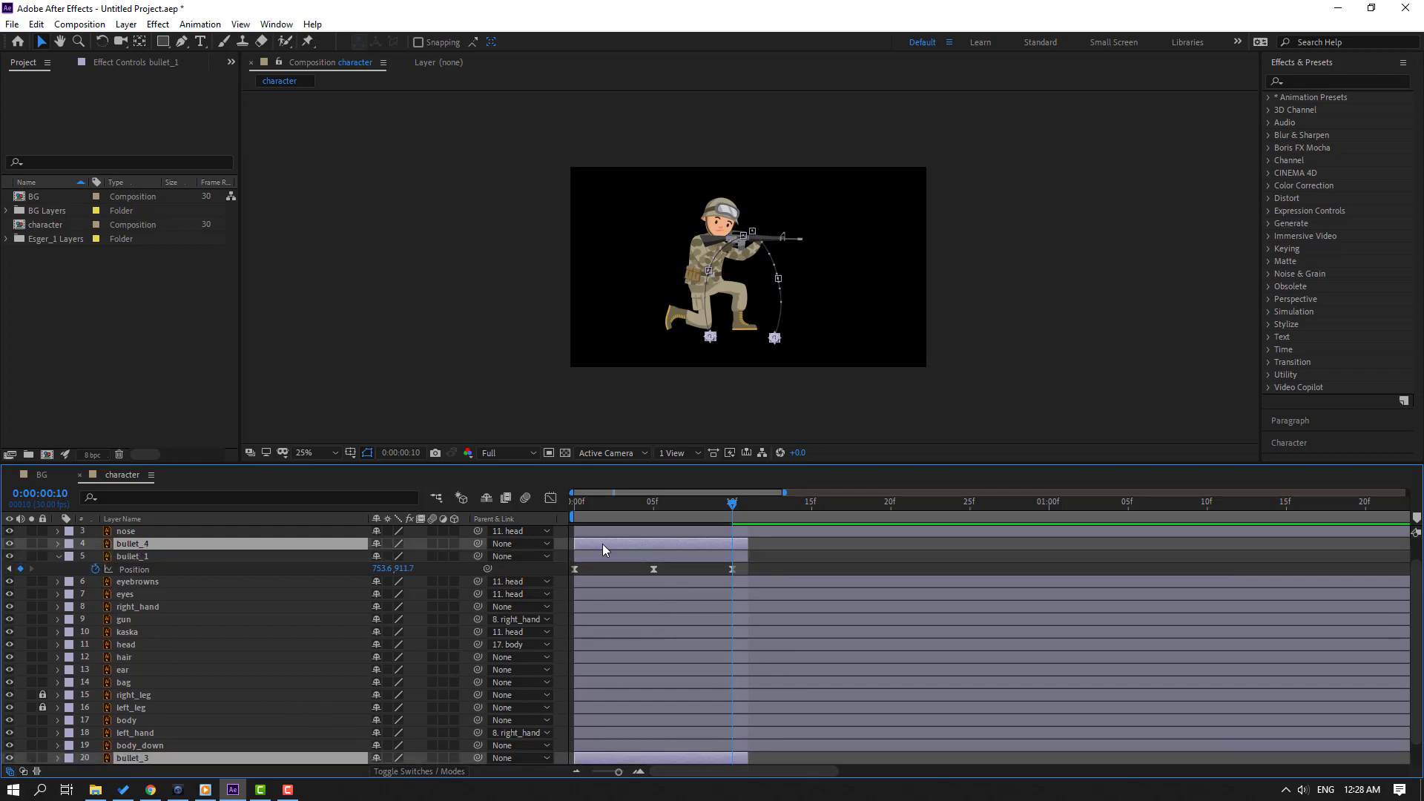
pyautogui.moveTo(602, 550); pyautogui.dragTo(952, 548)
pyautogui.hotkey('ctrl', 'd')
pyautogui.scroll(-4, 932, 607)
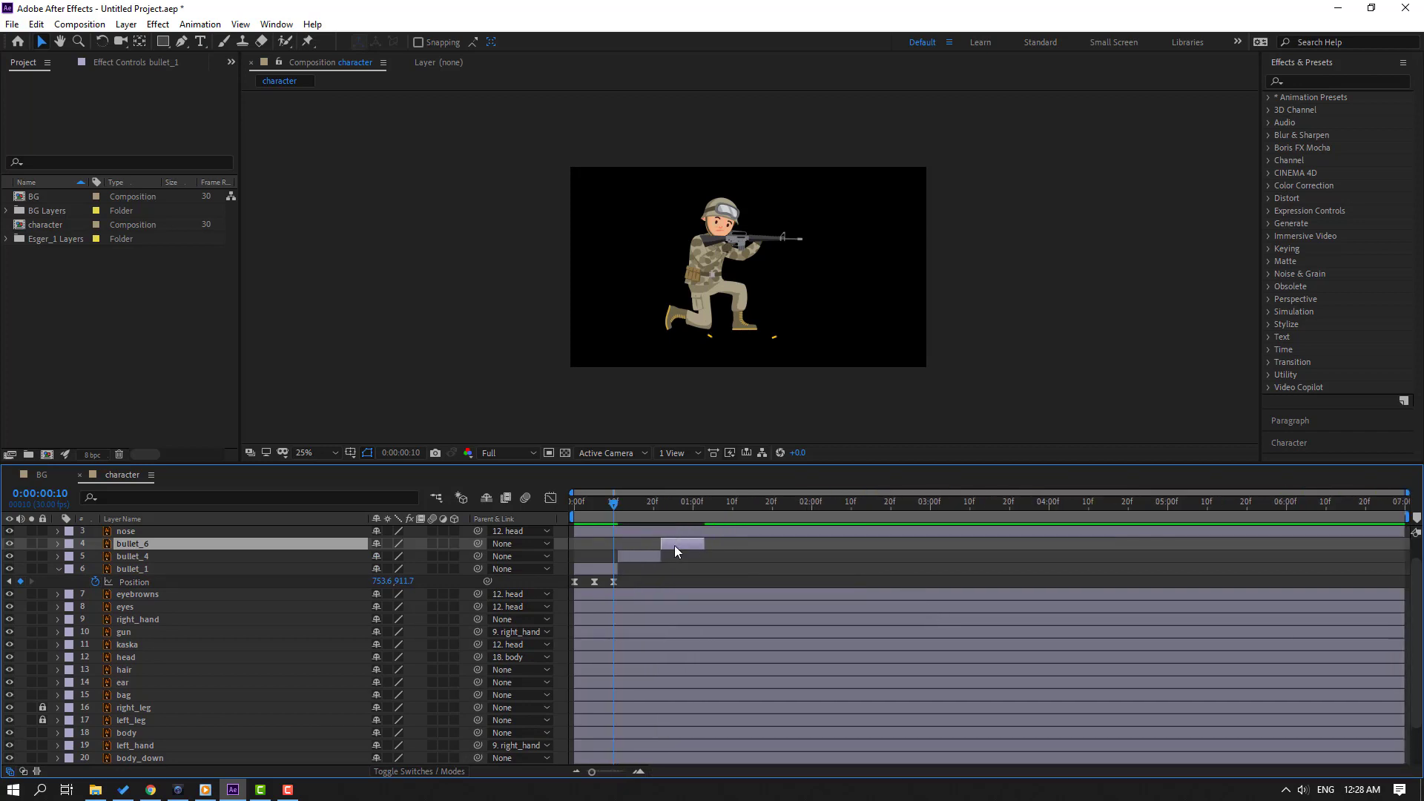
# - Add three more consecutive pairs of bullet copies, ending at about 2 seconds 6 frames, and preview the sequence
pyautogui.scroll(-1, 674, 546)
pyautogui.scroll(2, 680, 551)
pyautogui.hotkey('ctrl', 'd')
pyautogui.moveTo(669, 572); pyautogui.dragTo(813, 574)
pyautogui.hotkey('ctrl', 'd')
pyautogui.hotkey('ctrl', 'd')
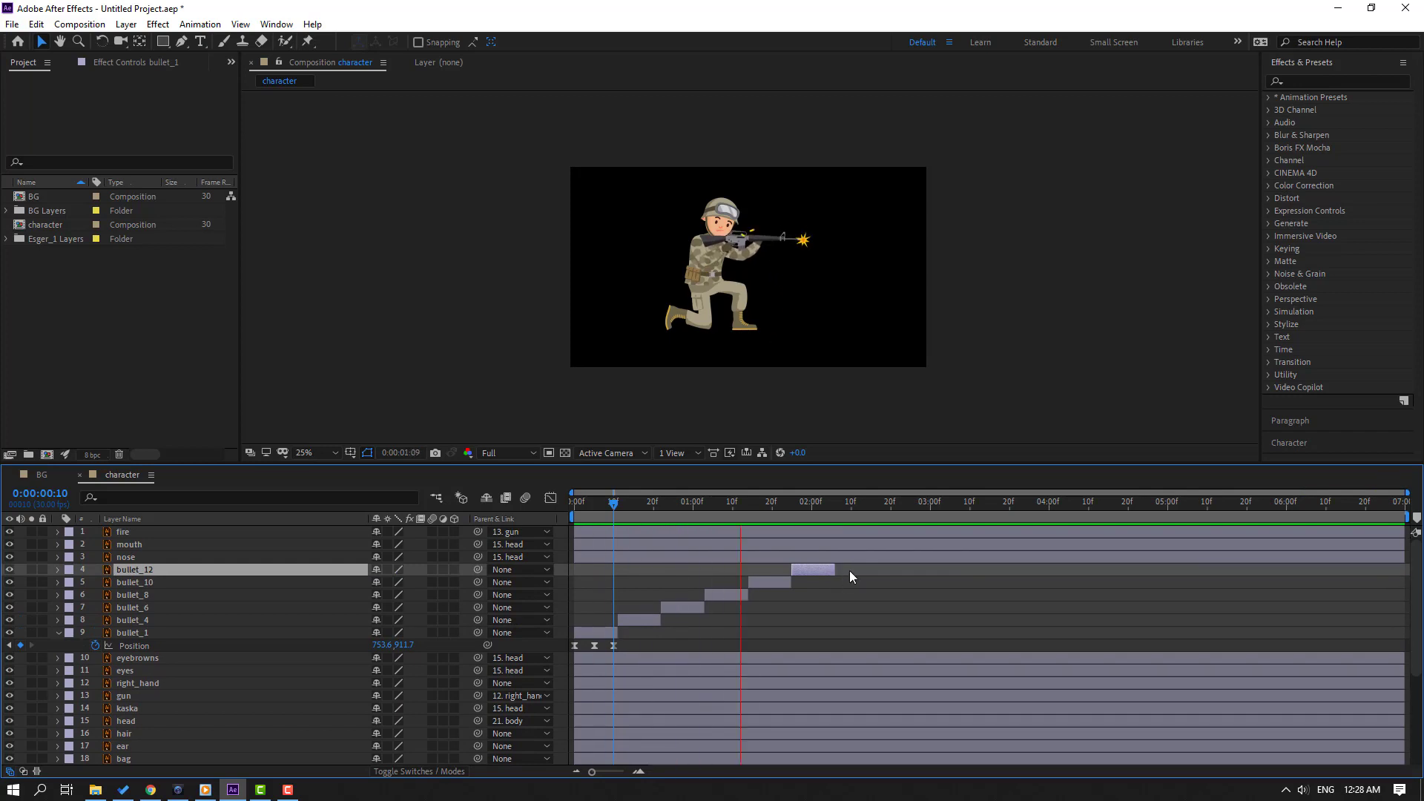
pyautogui.press('space')
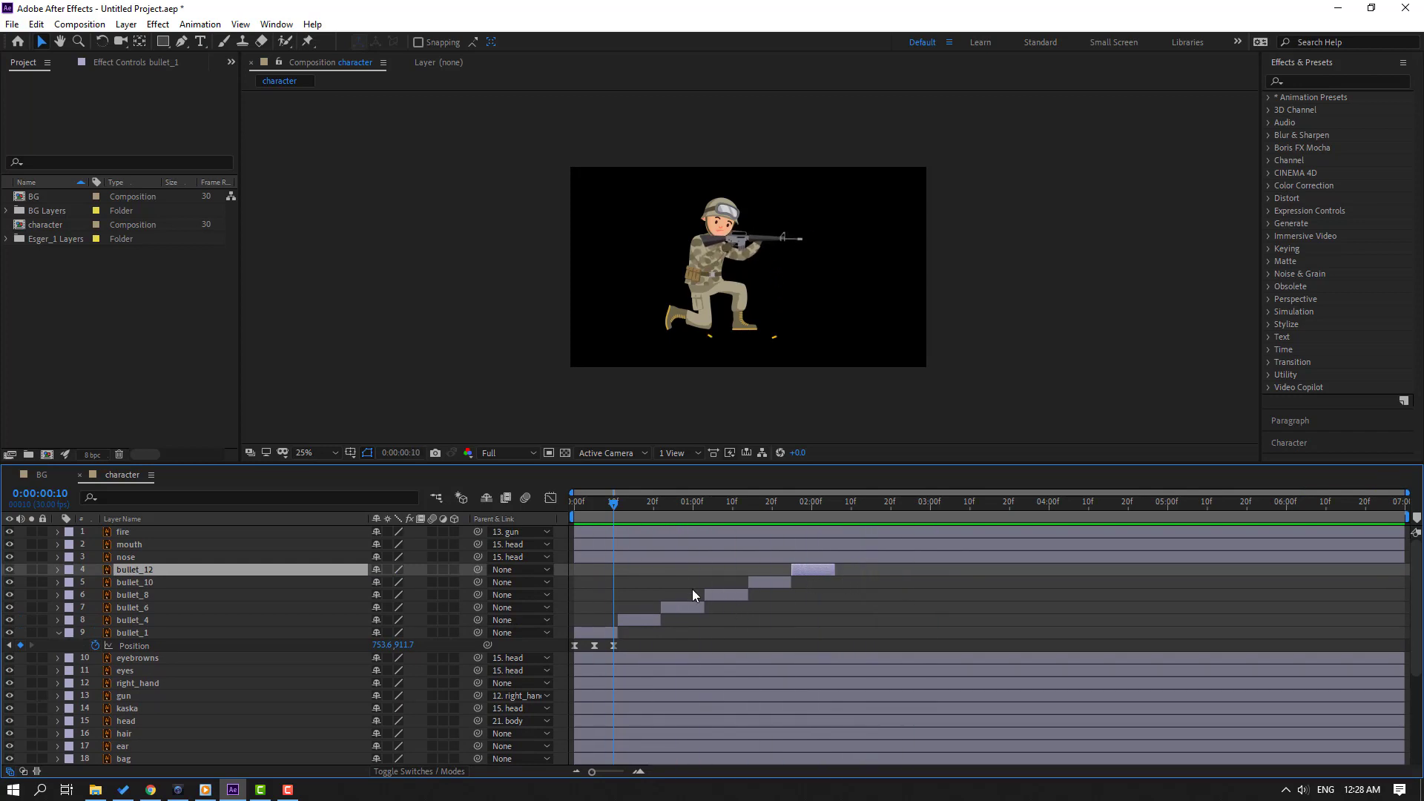
pyautogui.scroll(-3, 692, 591)
pyautogui.scroll(3, 692, 595)
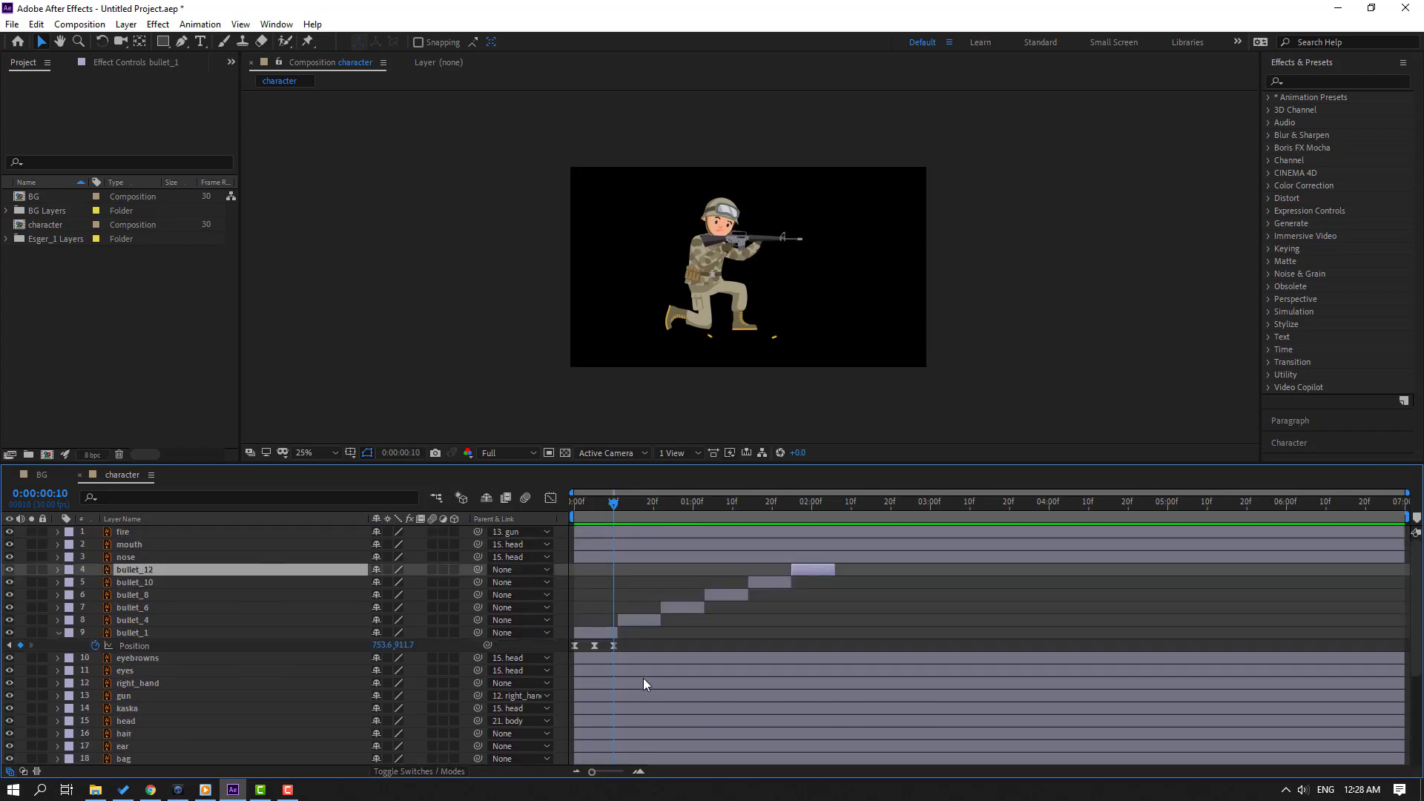
# - Shift bullet_1 and its five copies about 6 frames later so they fall out of sync with the bullet_2 series, and preview
pyautogui.click(603, 632)
pyautogui.keyDown('shift'); pyautogui.click(812, 571); pyautogui.keyUp('shift')
pyautogui.moveTo(605, 631); pyautogui.dragTo(628, 631)
pyautogui.press('space')
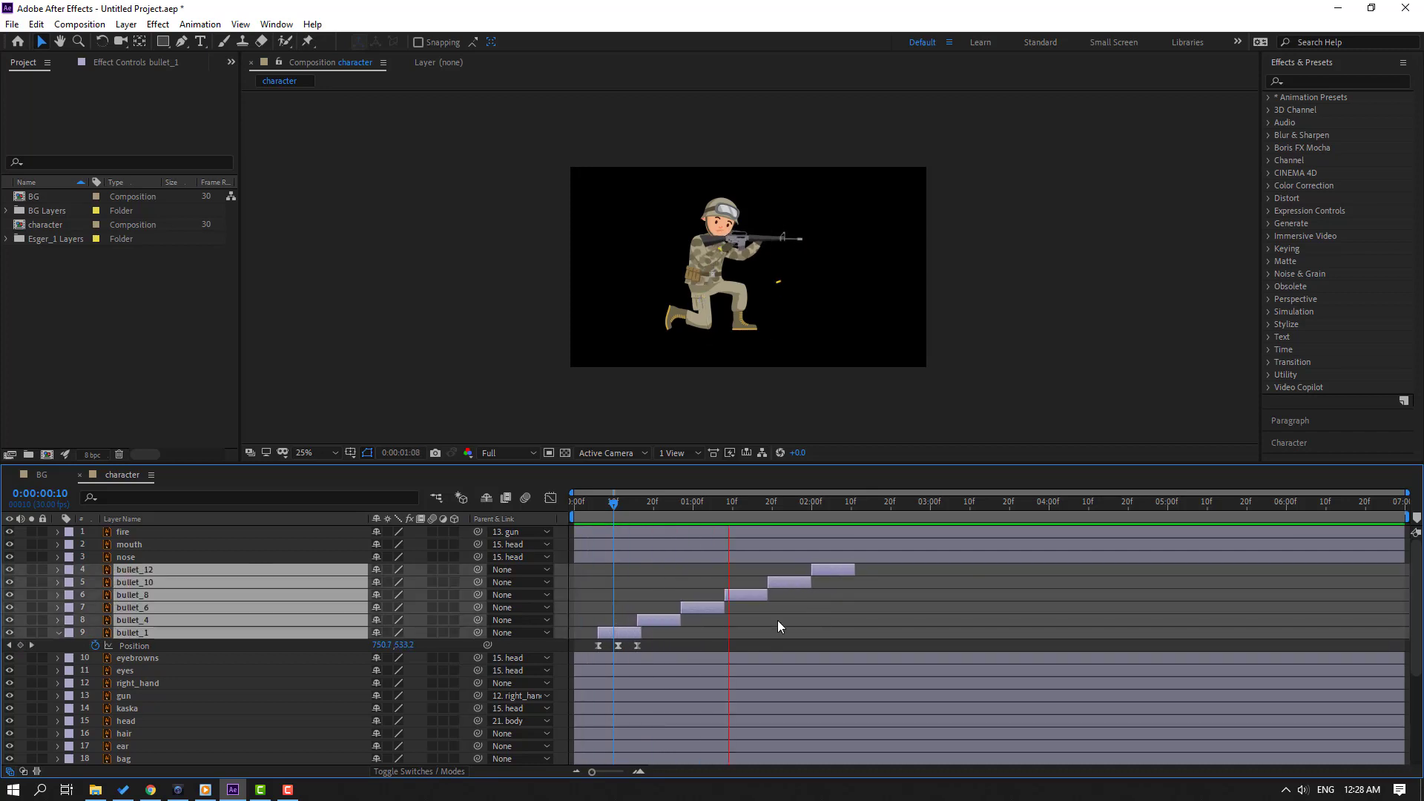
pyautogui.press('space')
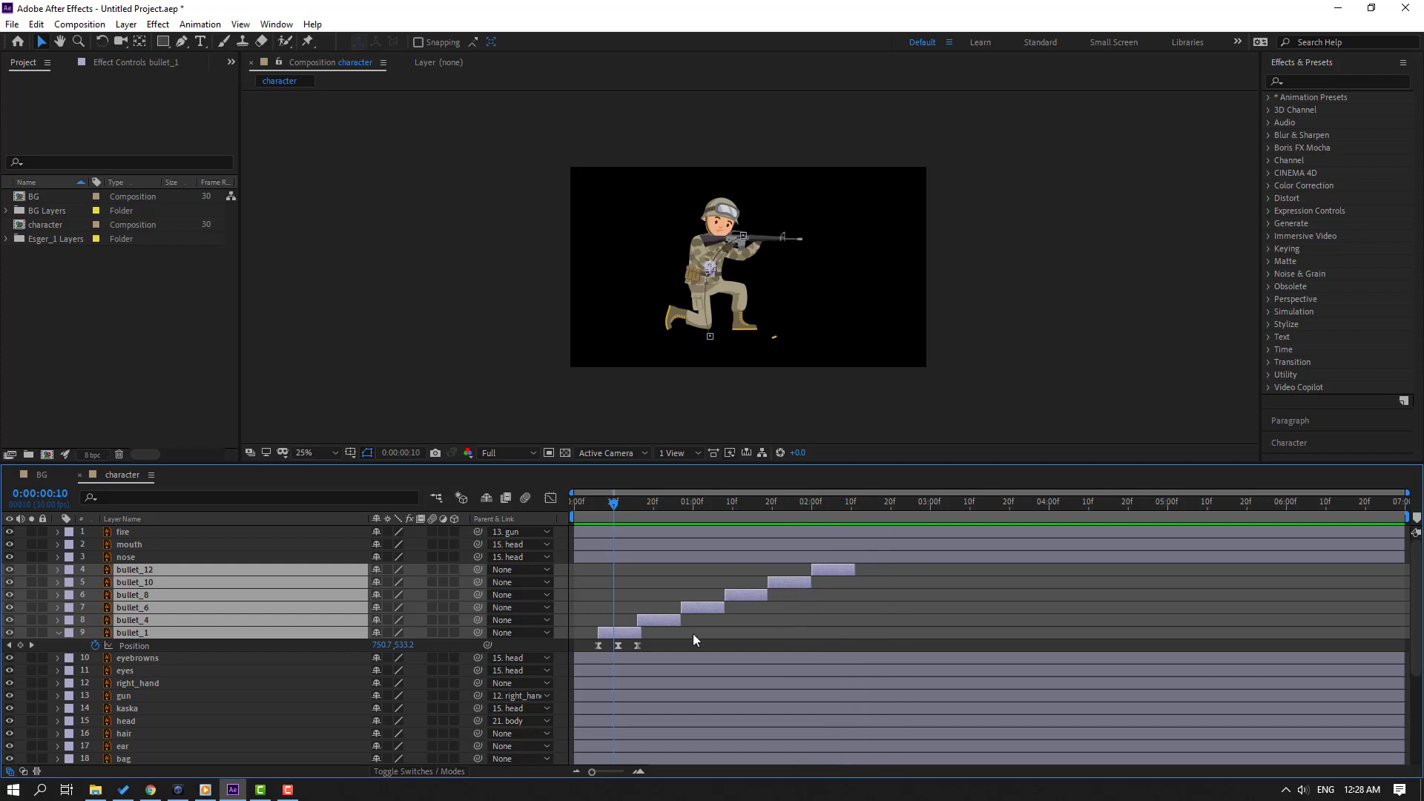
# - Duplicate the last copy in the bullet_1 series repeatedly, staggering the copies in time until they reach the timeline's end at about 7 seconds
pyautogui.click(826, 590)
pyautogui.click(826, 575)
pyautogui.hotkey('ctrl', 'd')
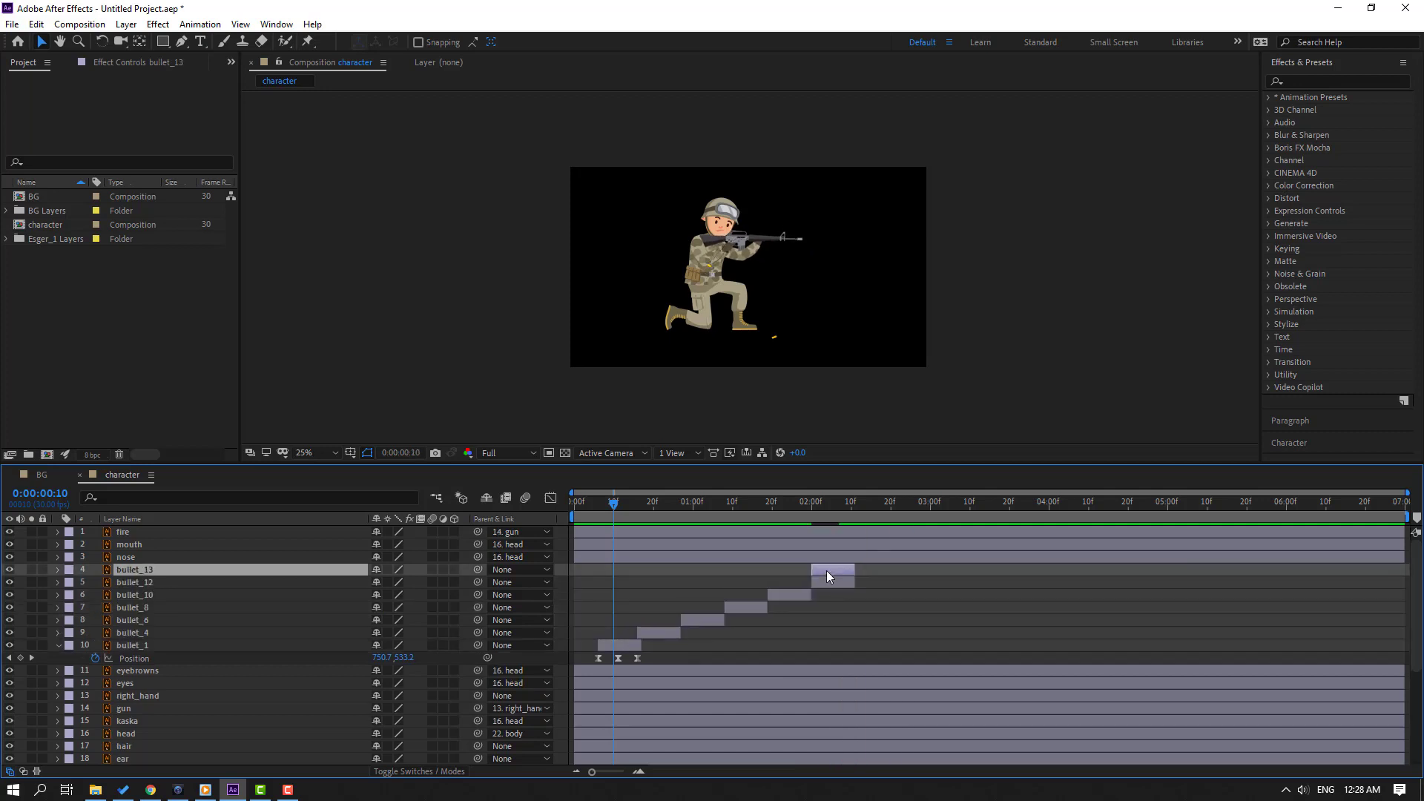
pyautogui.moveTo(826, 571); pyautogui.dragTo(1047, 573)
pyautogui.hotkey('ctrl', 'd')
pyautogui.hotkey('ctrl', 'd')
pyautogui.hotkey('ctrl', 'd')
pyautogui.hotkey('ctrl', 'd')
pyautogui.hotkey('ctrl', 'd')
pyautogui.hotkey('ctrl', 'd')
pyautogui.moveTo(1047, 572); pyautogui.dragTo(1116, 571)
pyautogui.hotkey('ctrl', 'd')
pyautogui.hotkey('ctrl', 'd')
pyautogui.moveTo(1116, 571); pyautogui.dragTo(1179, 571)
pyautogui.hotkey('ctrl', 'd')
pyautogui.hotkey('ctrl', 'd')
pyautogui.moveTo(1179, 571); pyautogui.dragTo(1207, 571)
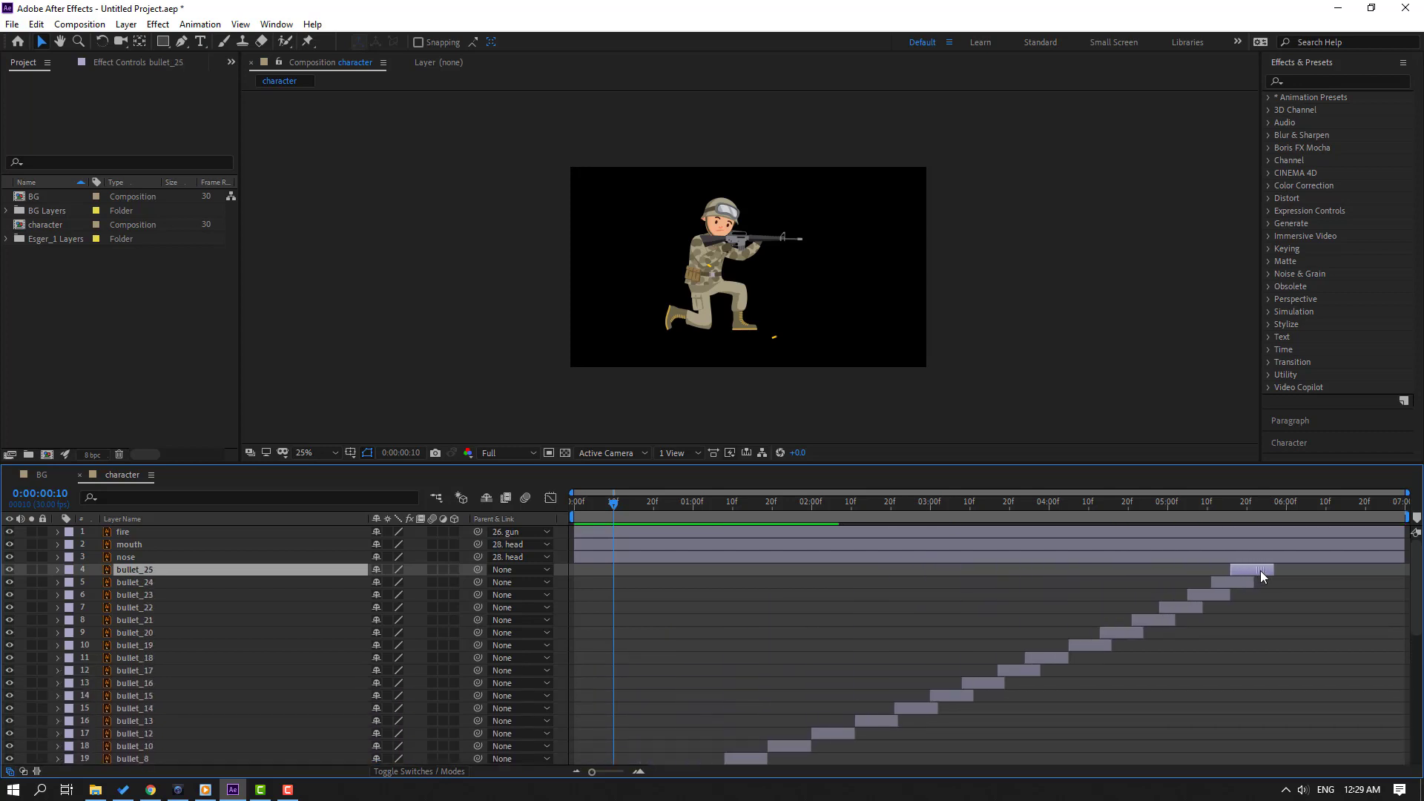
pyautogui.moveTo(1296, 572); pyautogui.dragTo(1323, 572)
pyautogui.hotkey('ctrl', 'd')
pyautogui.moveTo(1307, 571); pyautogui.dragTo(1351, 573)
pyautogui.hotkey('ctrl', 'd')
pyautogui.hotkey('ctrl', 'd')
# - Pre-compose bullet_1 and all its copies into a new composition named bullet1, and preview the animation
pyautogui.scroll(-4, 869, 668)
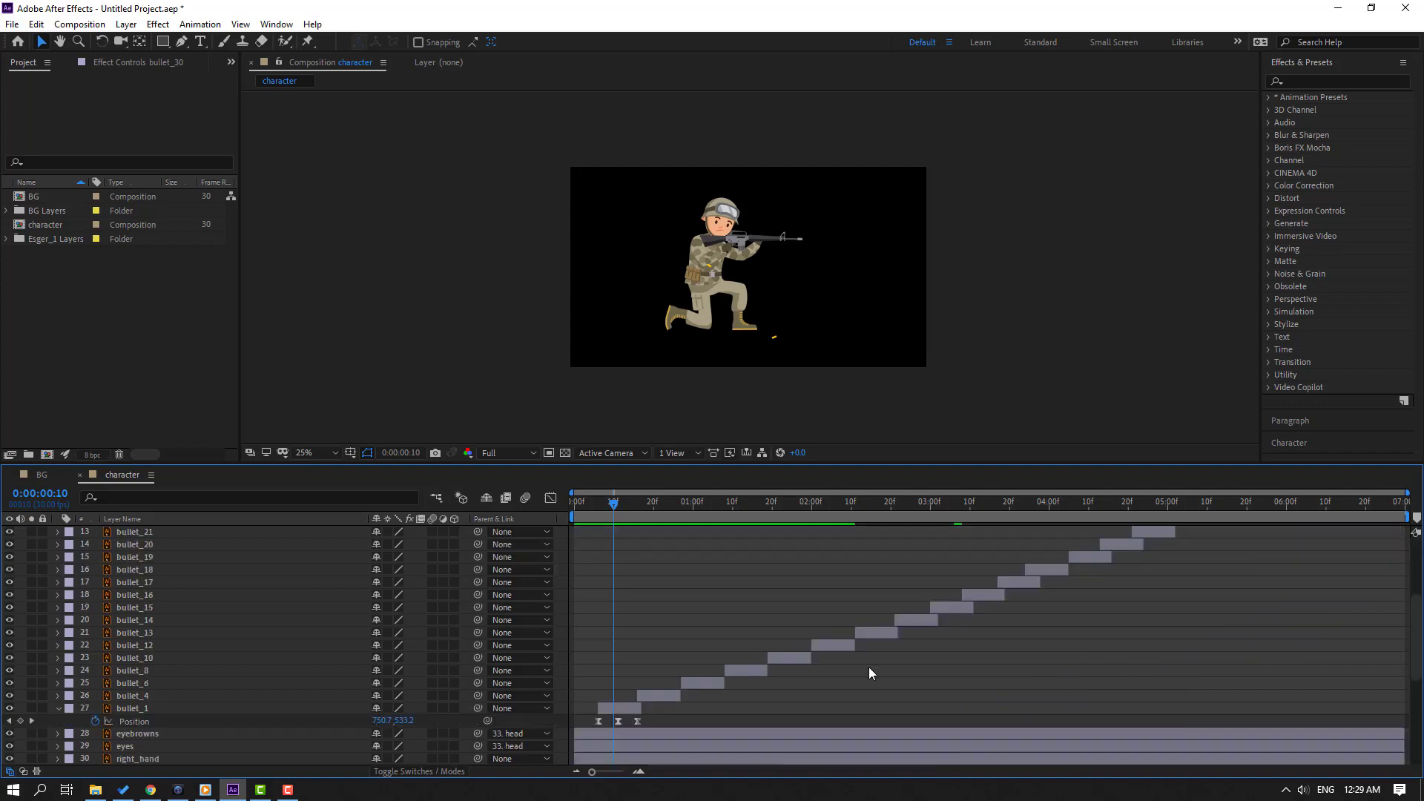
pyautogui.click(633, 722)
pyautogui.scroll(4, 1336, 571)
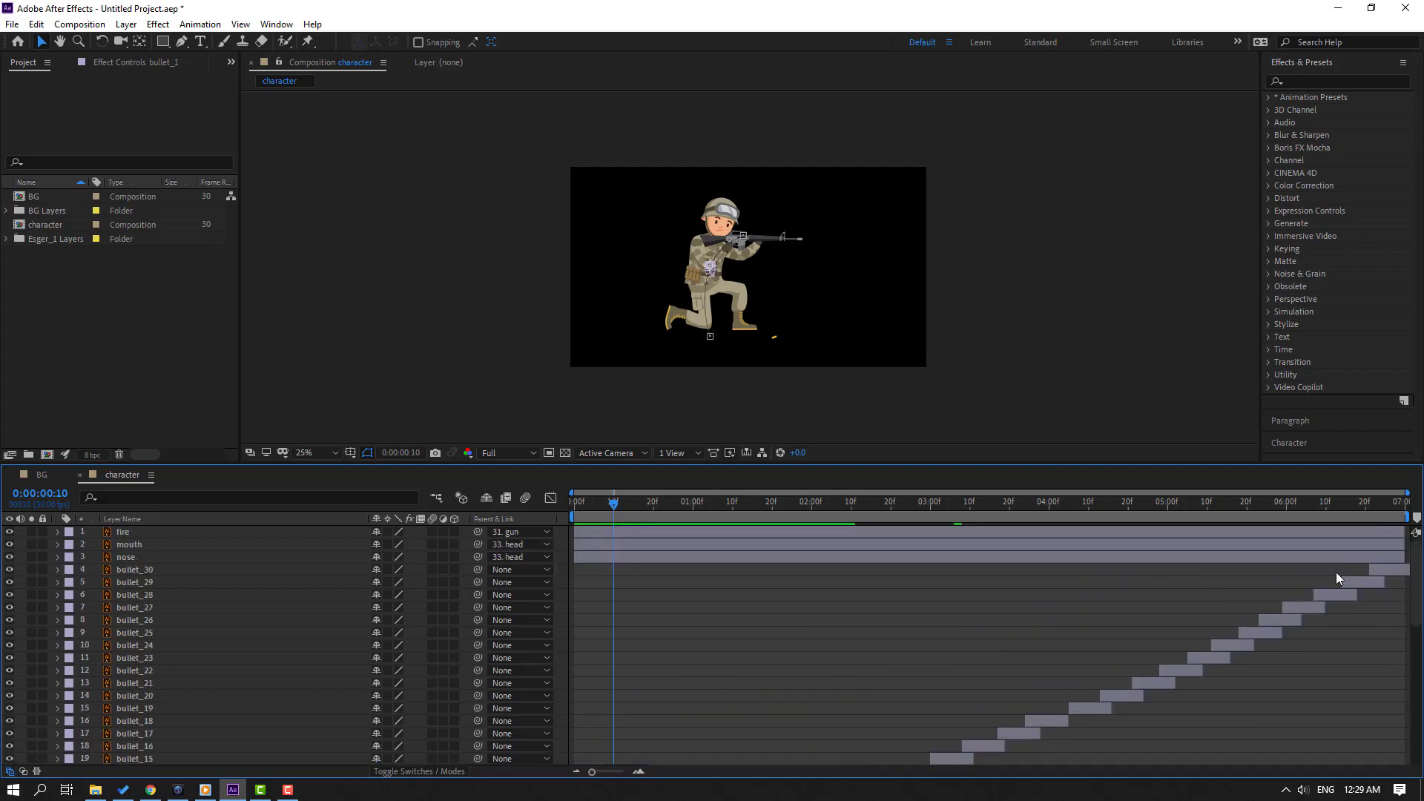
pyautogui.keyDown('shift'); pyautogui.click(1376, 569); pyautogui.keyUp('shift')
pyautogui.rightClick(1279, 627)
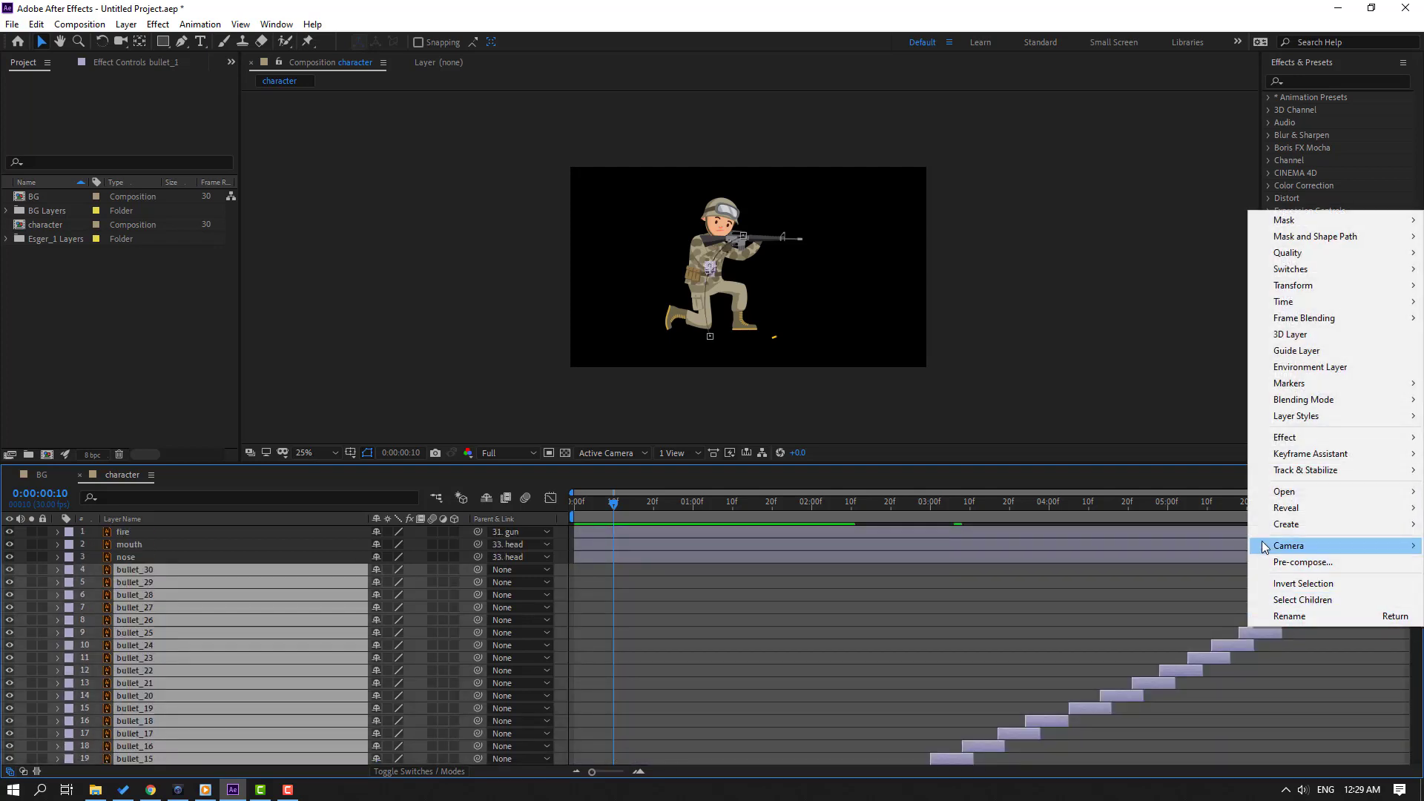
pyautogui.click(1296, 565)
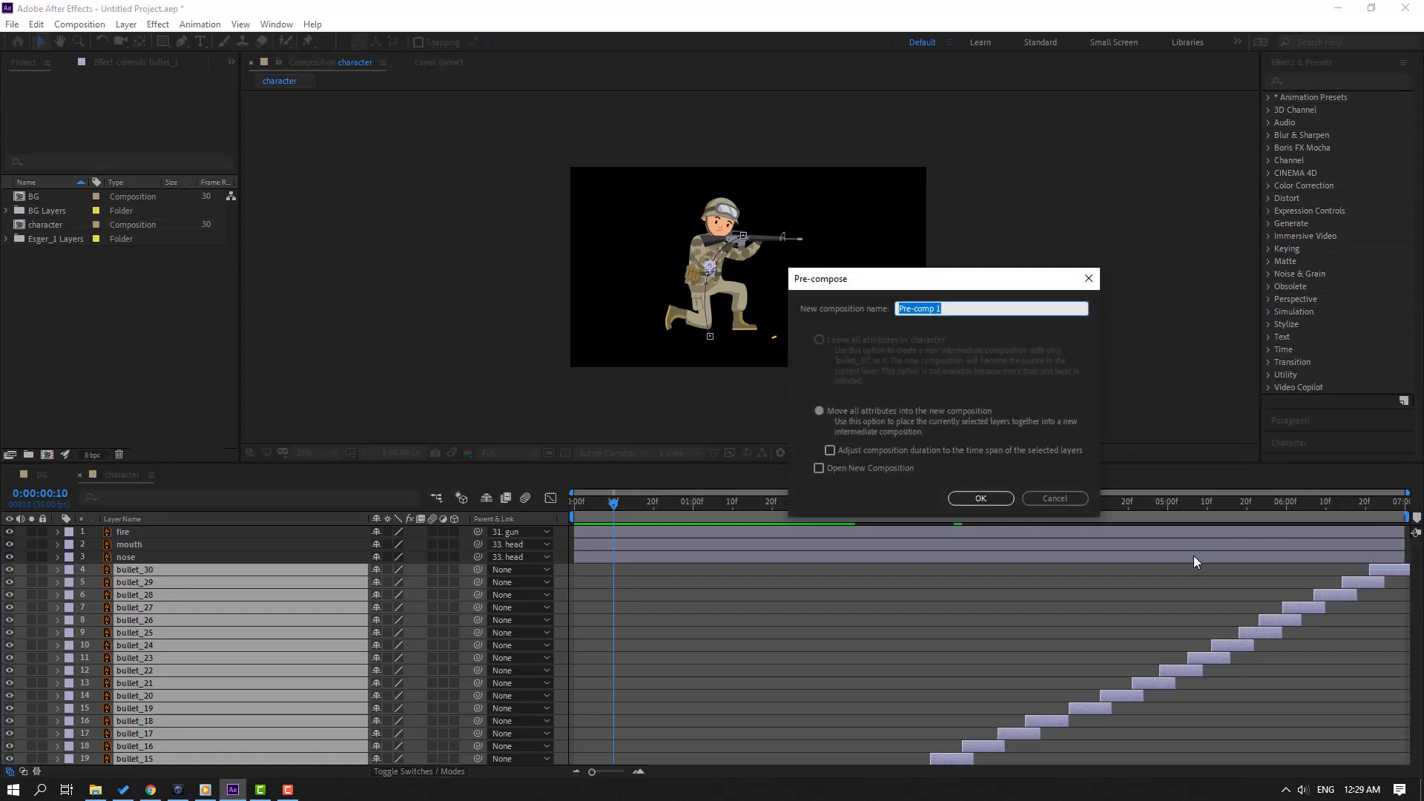
pyautogui.write('bullet1')
pyautogui.press('Return')
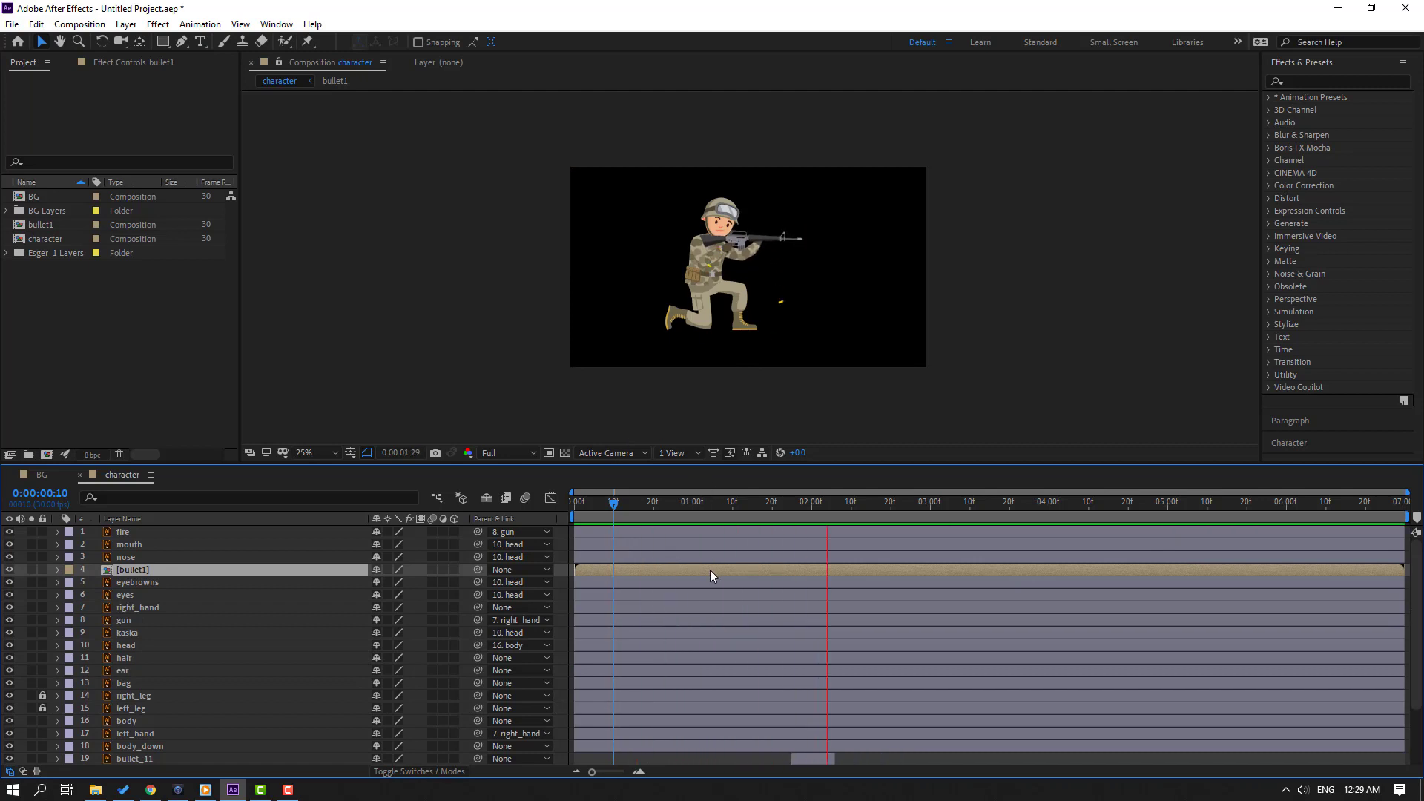
pyautogui.press('space')
# - Duplicate the last copy in the bullet_2 series repeatedly, staggering the copies in time up to the timeline's end
pyautogui.scroll(-2, 735, 569)
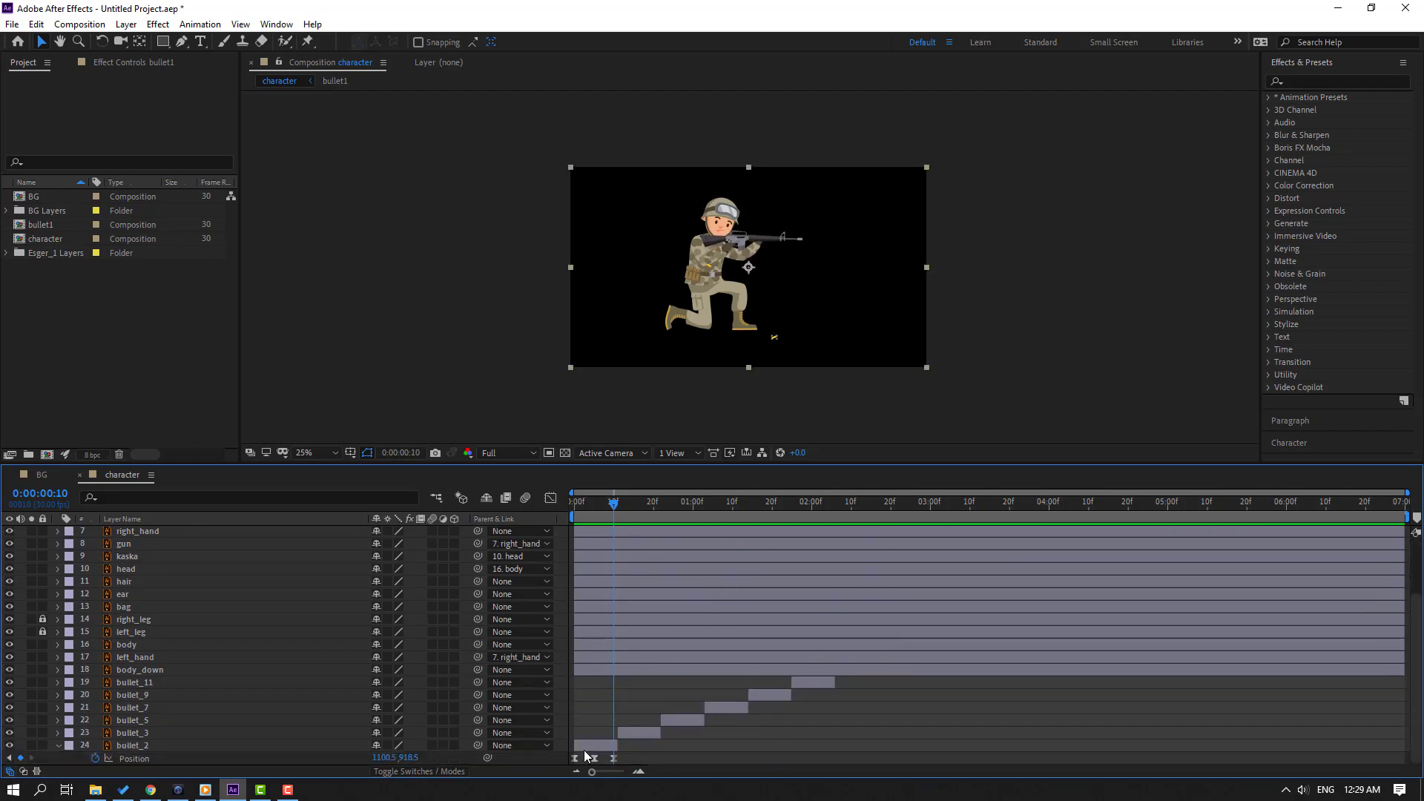
pyautogui.click(586, 746)
pyautogui.click(816, 682)
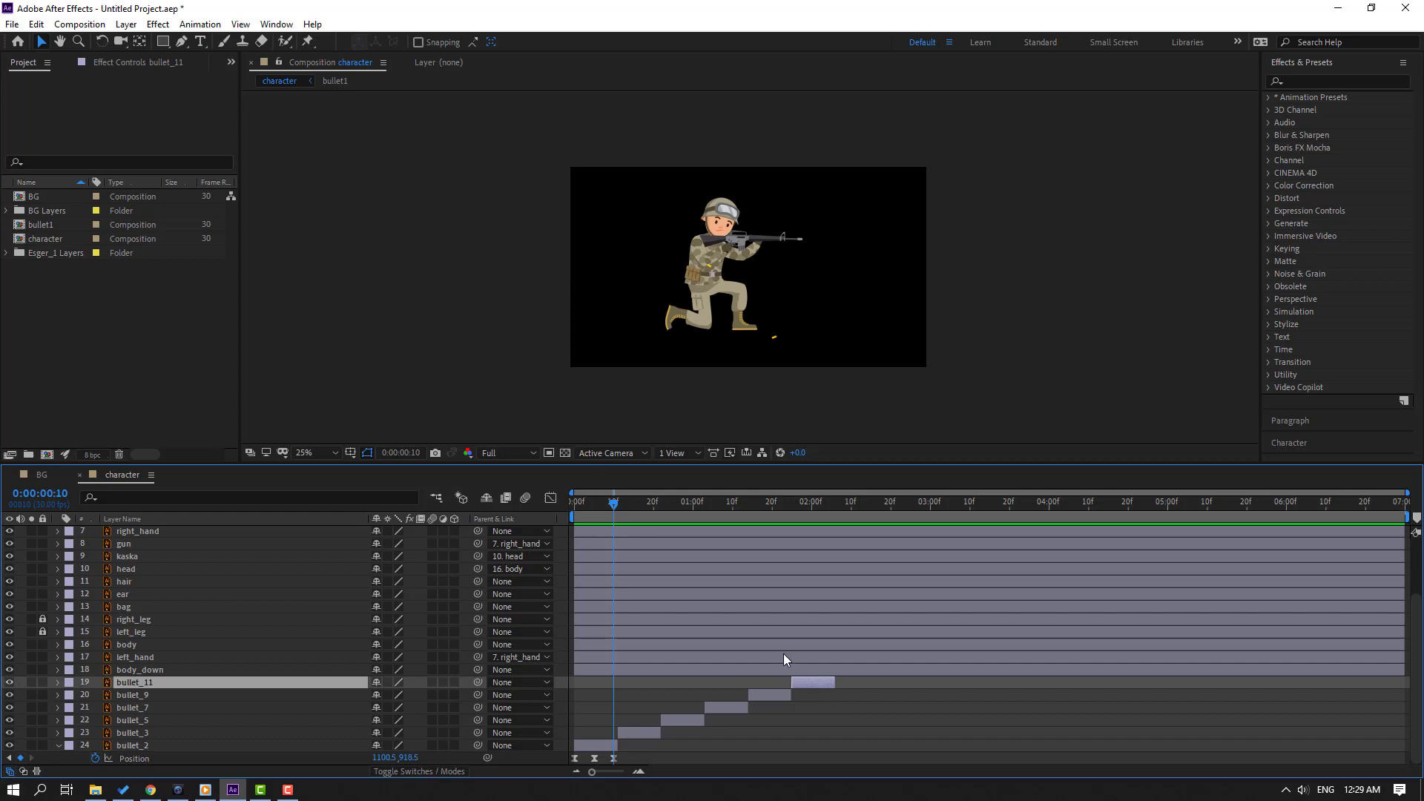
pyautogui.hotkey('ctrl', 'd')
pyautogui.hotkey('ctrl', 'd')
pyautogui.moveTo(854, 684); pyautogui.dragTo(896, 684)
pyautogui.hotkey('ctrl', 'd')
pyautogui.moveTo(990, 684); pyautogui.dragTo(1198, 684)
pyautogui.hotkey('ctrl', 'd')
pyautogui.hotkey('ctrl', 'd')
pyautogui.hotkey('ctrl', 'd')
pyautogui.moveTo(1198, 684); pyautogui.dragTo(1242, 683)
pyautogui.hotkey('ctrl', 'd')
pyautogui.moveTo(1230, 684); pyautogui.dragTo(1306, 684)
pyautogui.hotkey('ctrl', 'd')
pyautogui.hotkey('ctrl', 'd')
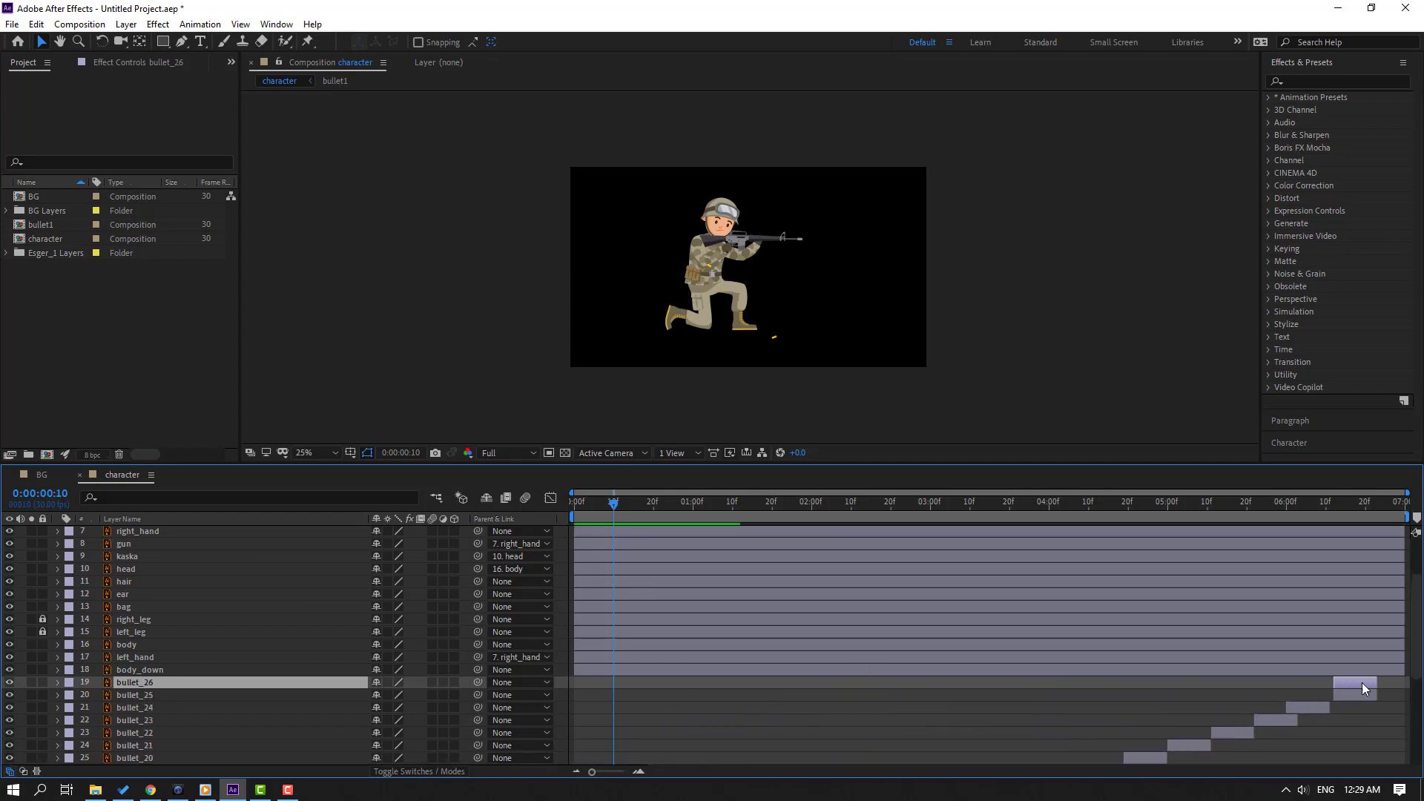
# - Pre-compose bullet_2 and all its copies into a new composition named bullet2
pyautogui.scroll(-5, 969, 688)
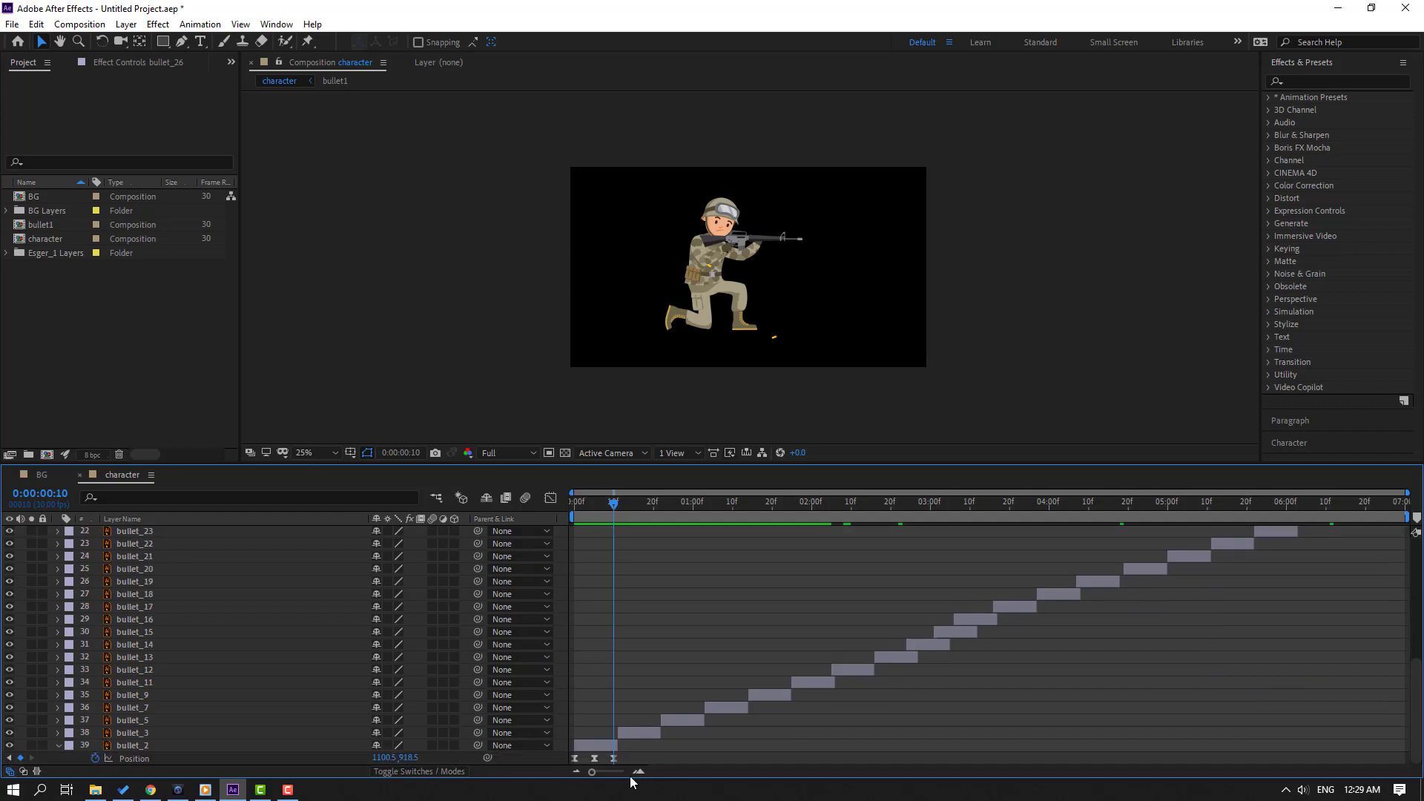
pyautogui.click(141, 758)
pyautogui.scroll(3, 1268, 599)
pyautogui.keyDown('shift'); pyautogui.click(1392, 607); pyautogui.keyUp('shift')
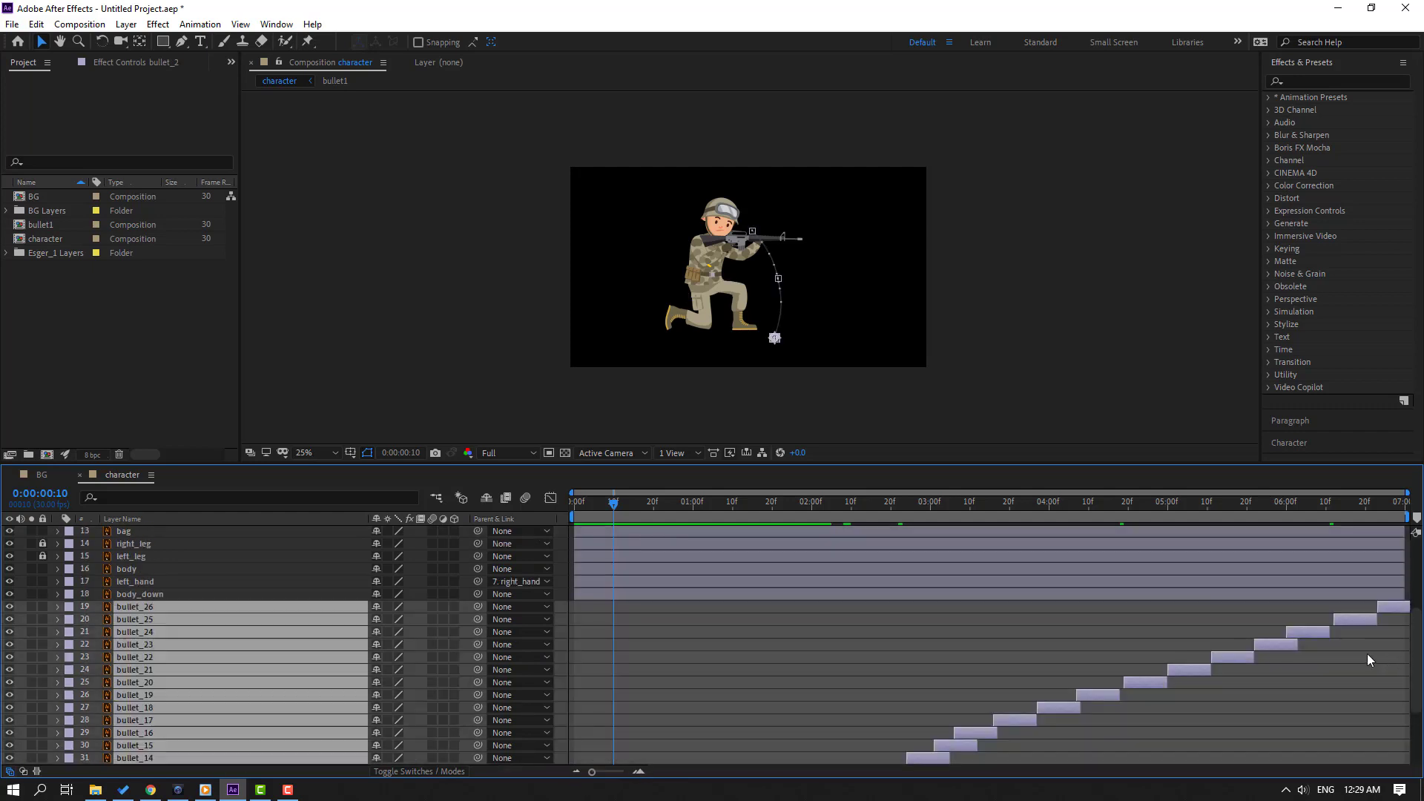
pyautogui.rightClick(1069, 632)
pyautogui.click(1102, 565)
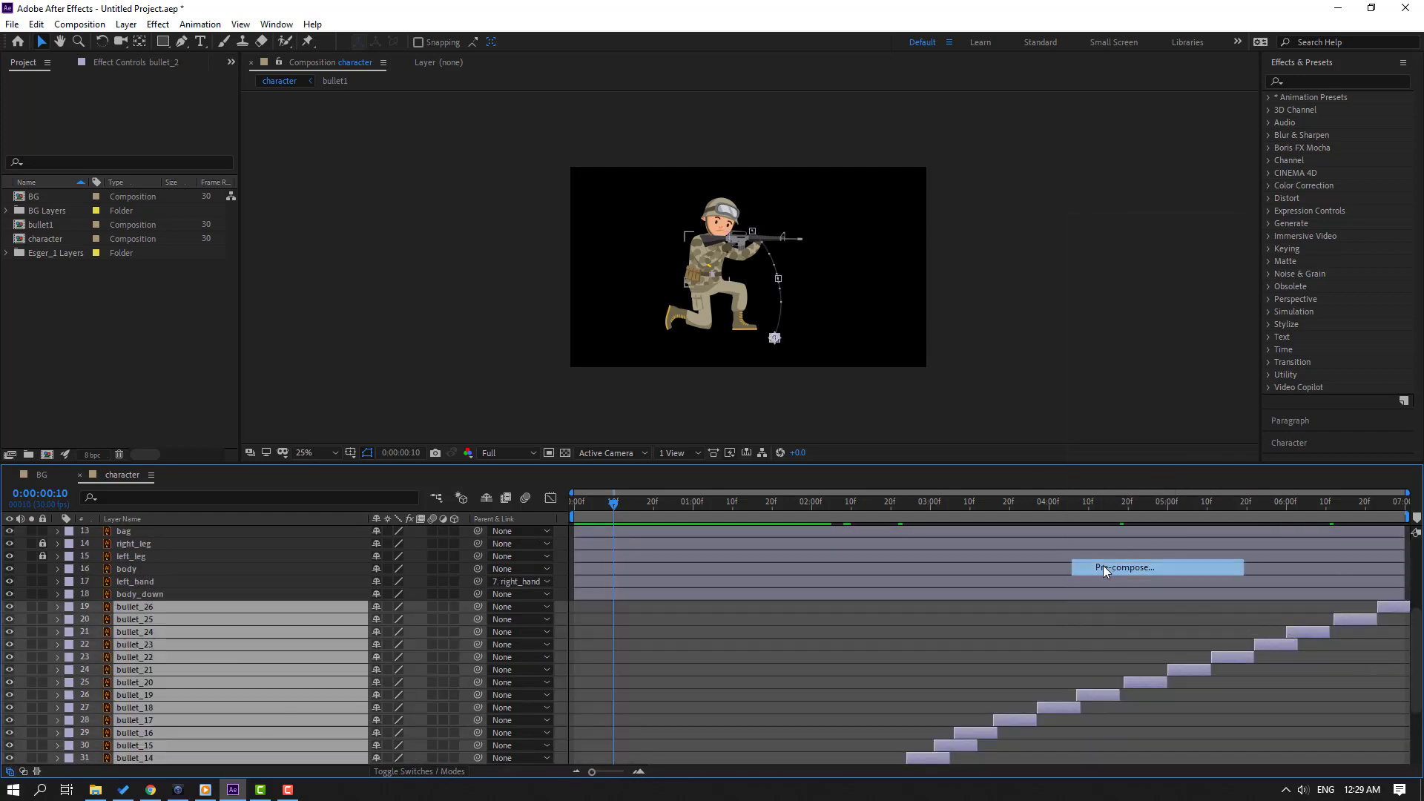
pyautogui.write('bullet2')
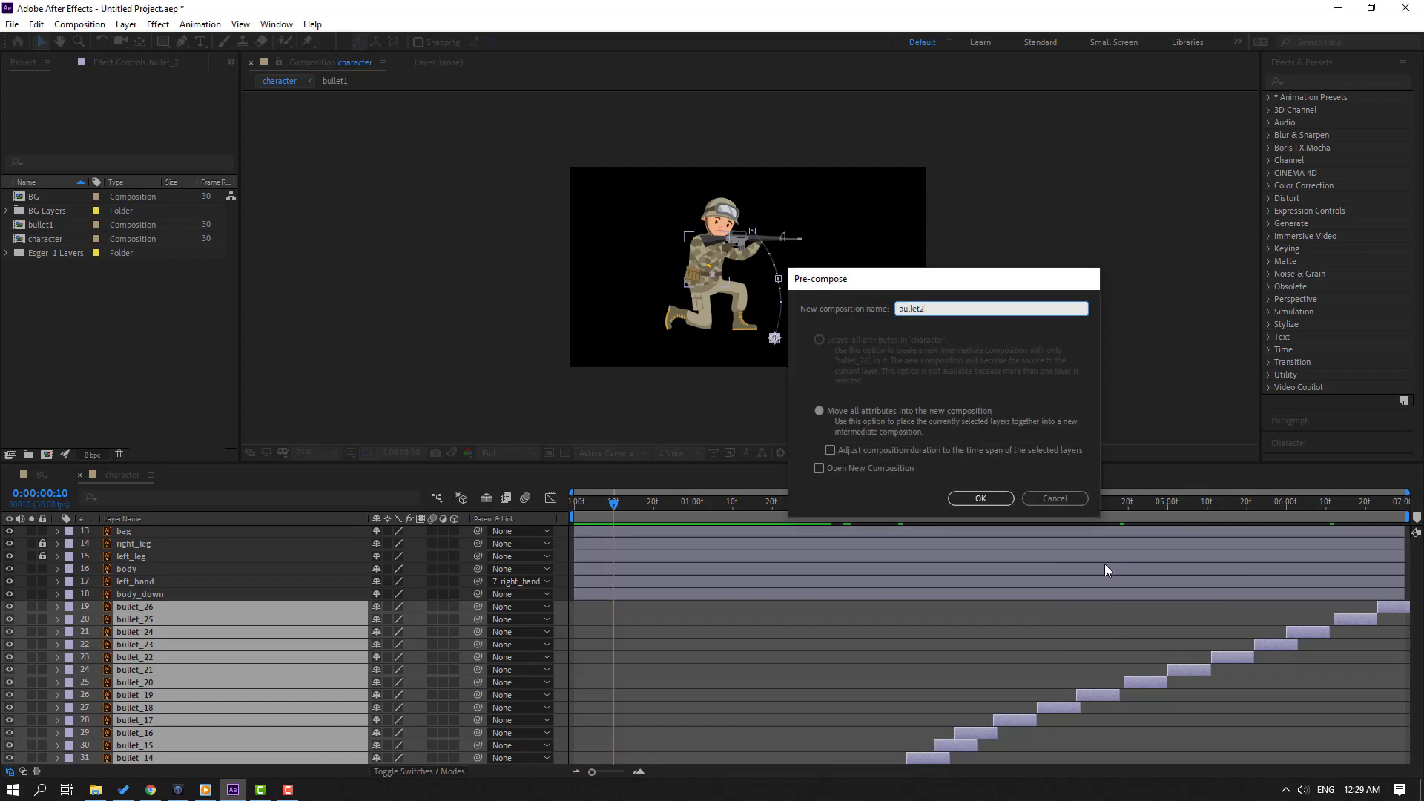
pyautogui.press('Return')
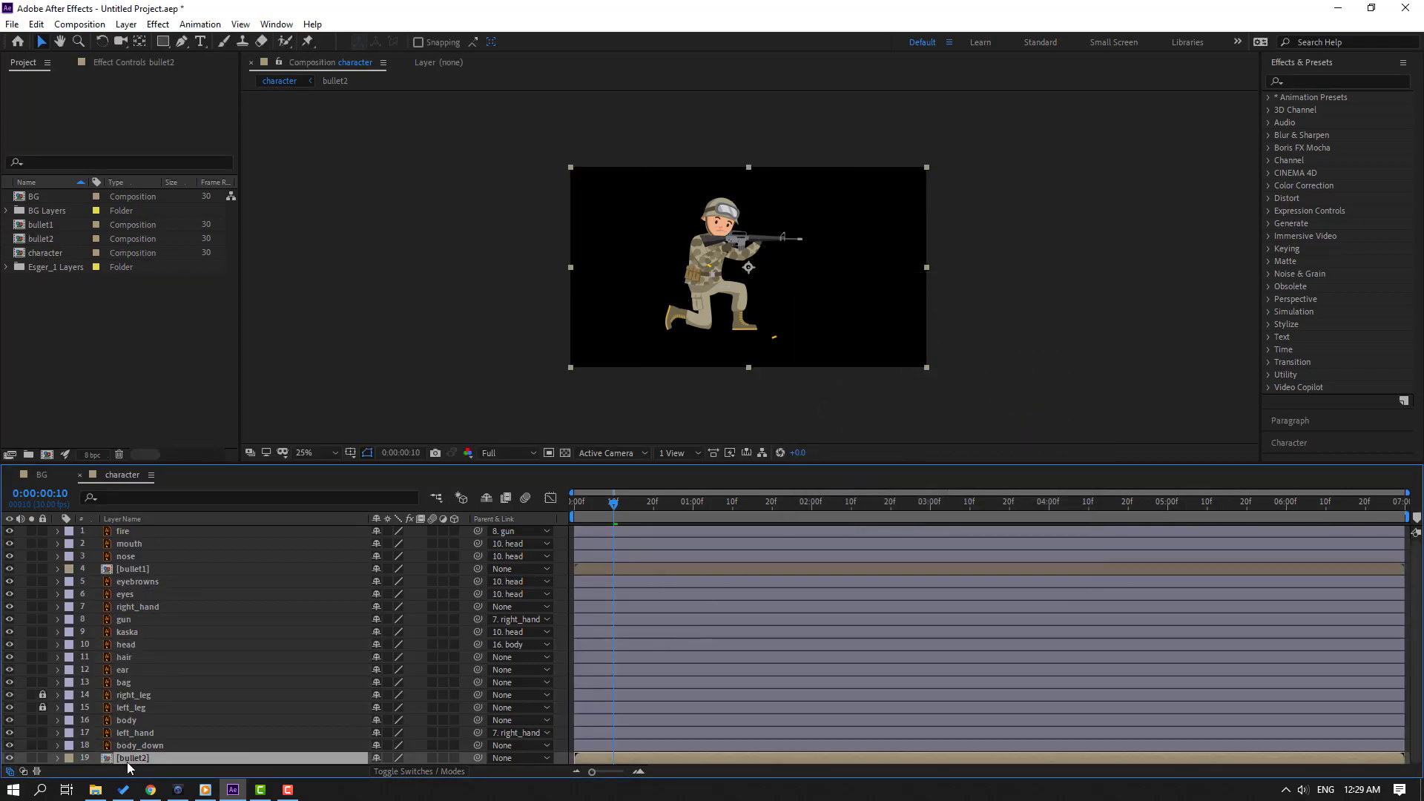
# - Play back the firing animation with the whole frame fitted in the viewer, and return to the first frame
pyautogui.press('space')
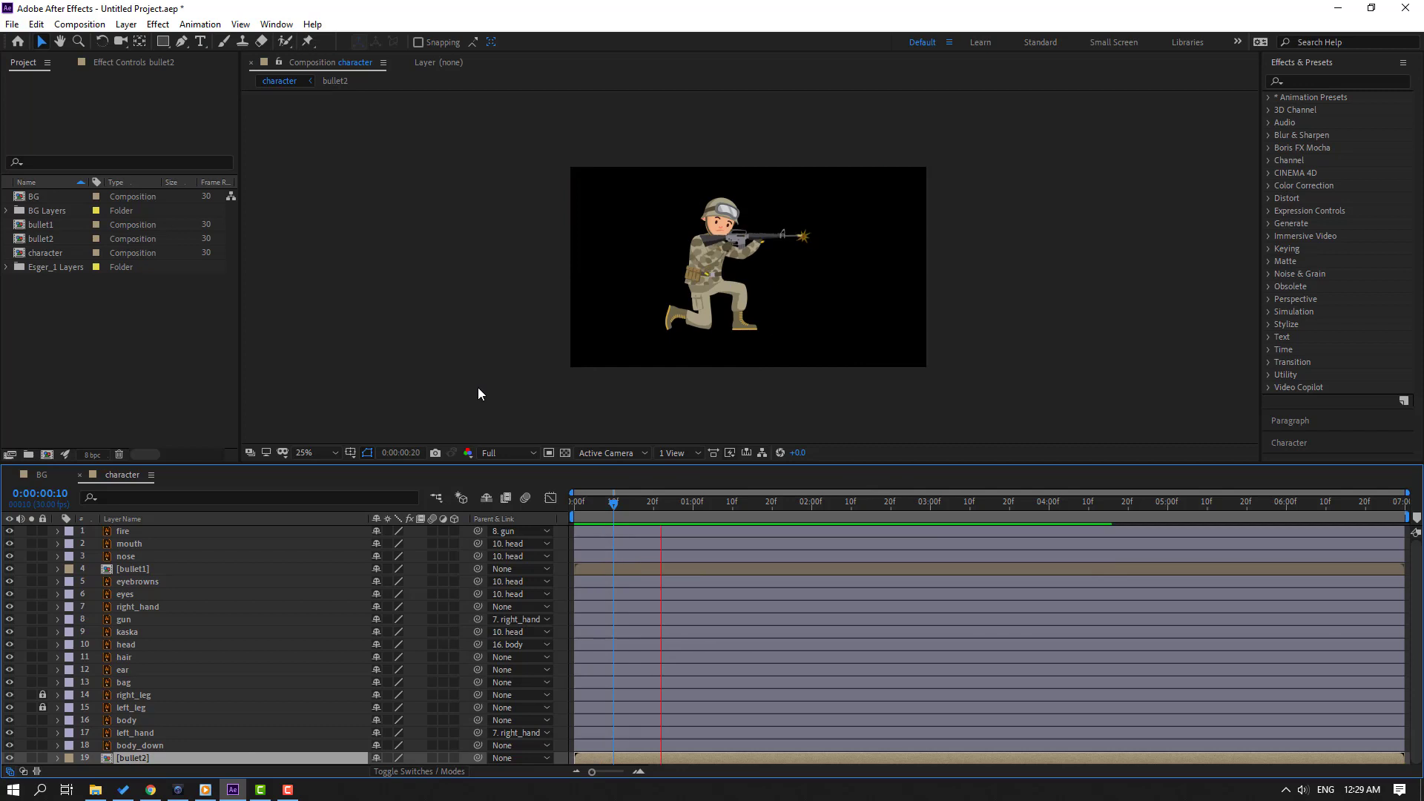
pyautogui.click(316, 452)
pyautogui.click(319, 489)
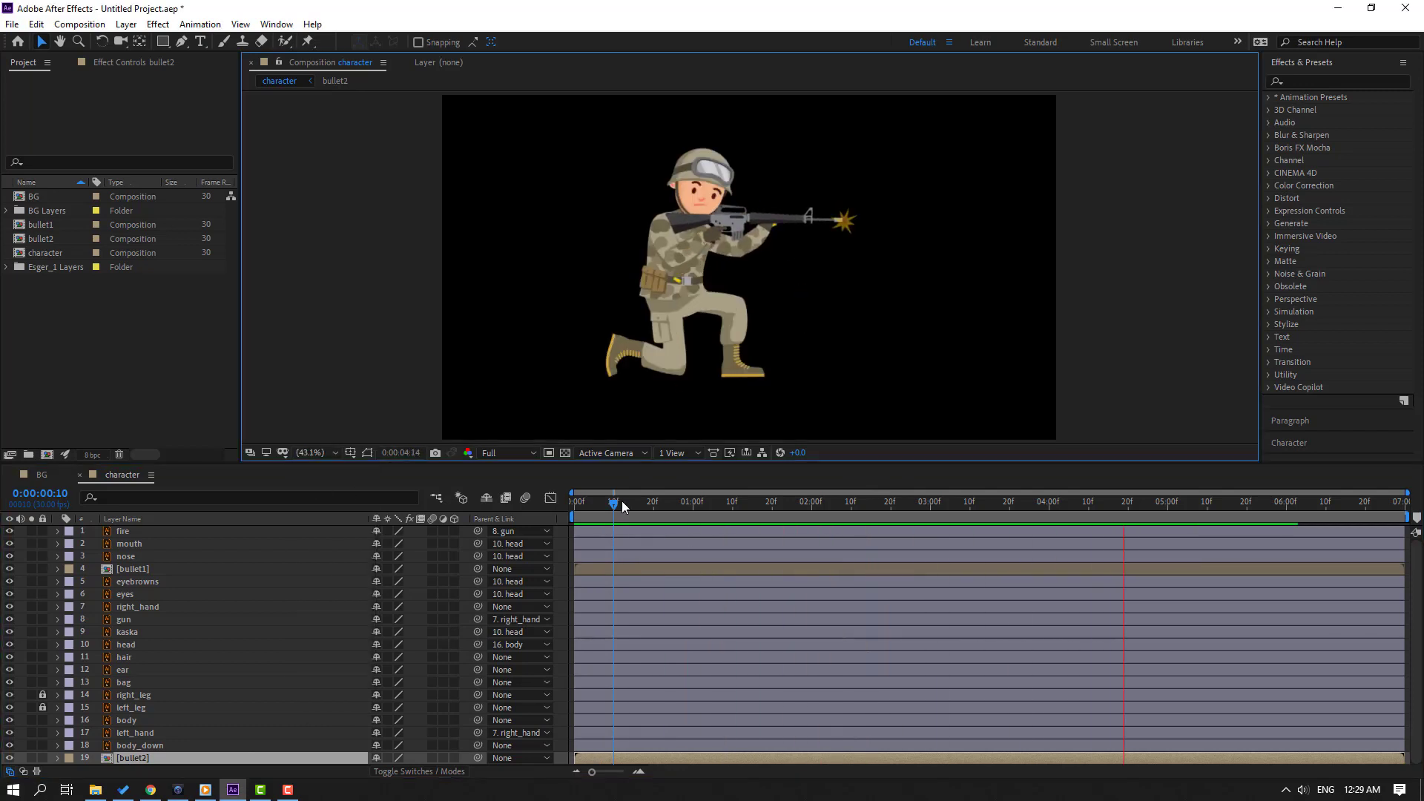
pyautogui.click(574, 504)
pyautogui.scroll(1, 803, 229)
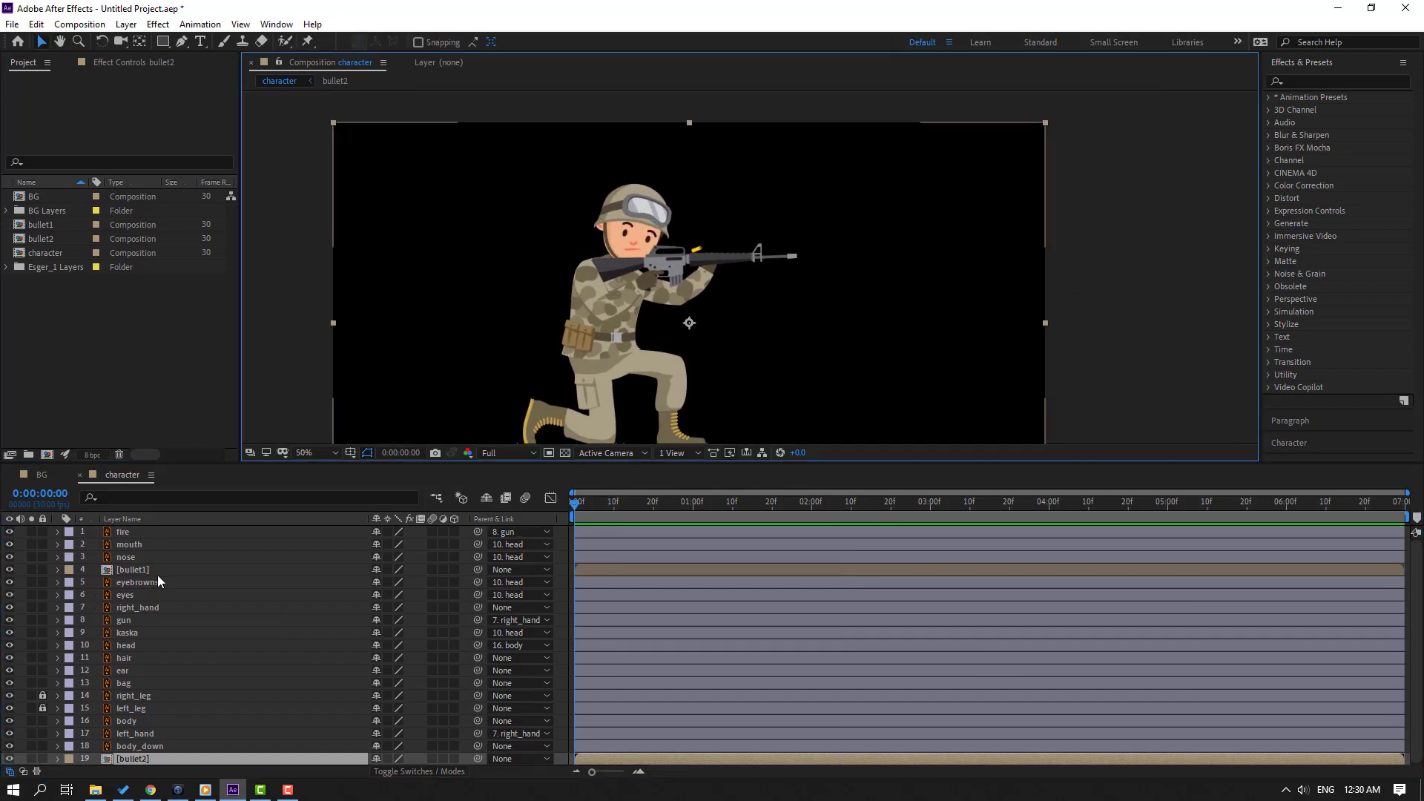
# - Go to frame 2, where the muzzle flash is visible, and apply the Glow effect to the fire layer
pyautogui.click(126, 531)
pyautogui.scroll(2, 752, 284)
pyautogui.moveTo(582, 505); pyautogui.dragTo(586, 509)
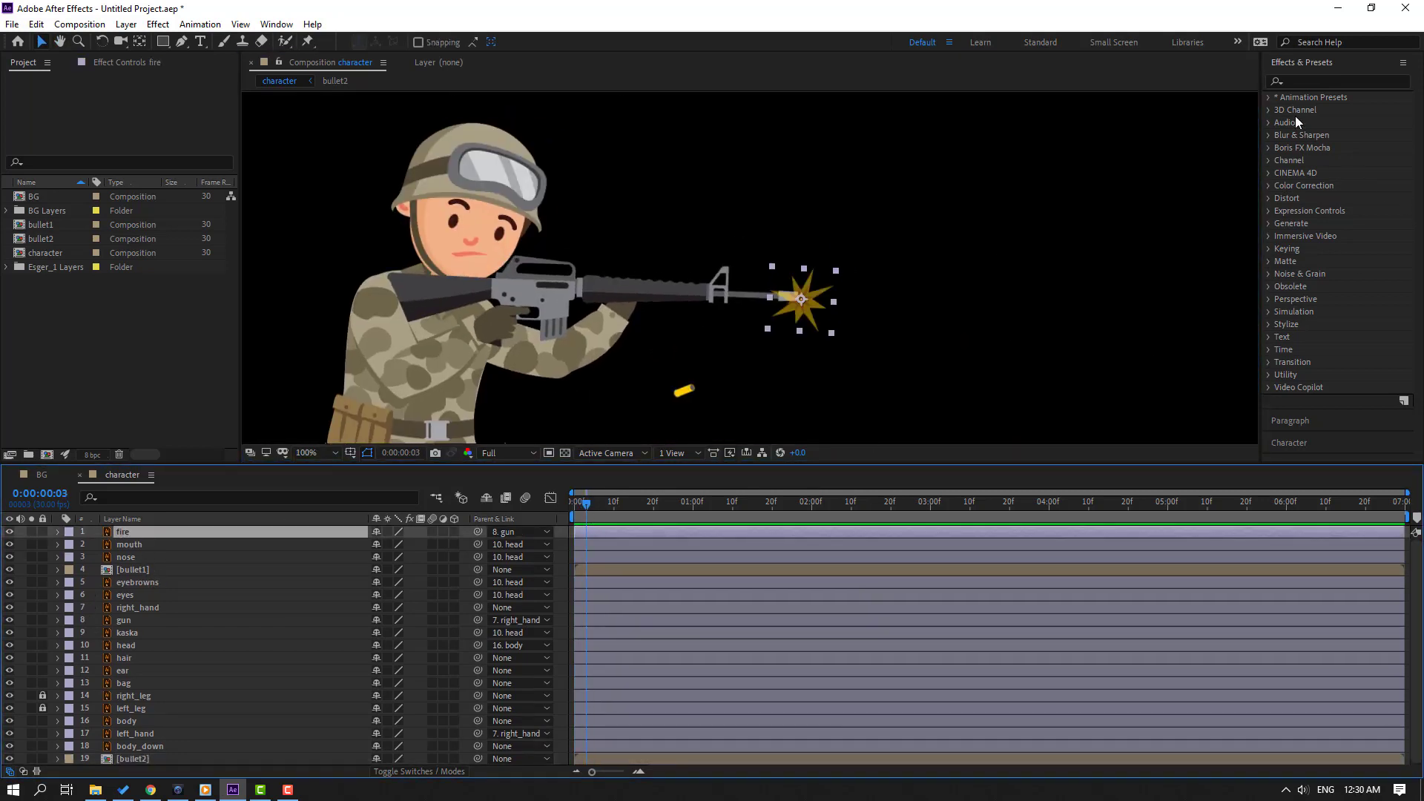
pyautogui.press('pageup')
pyautogui.click(1308, 79)
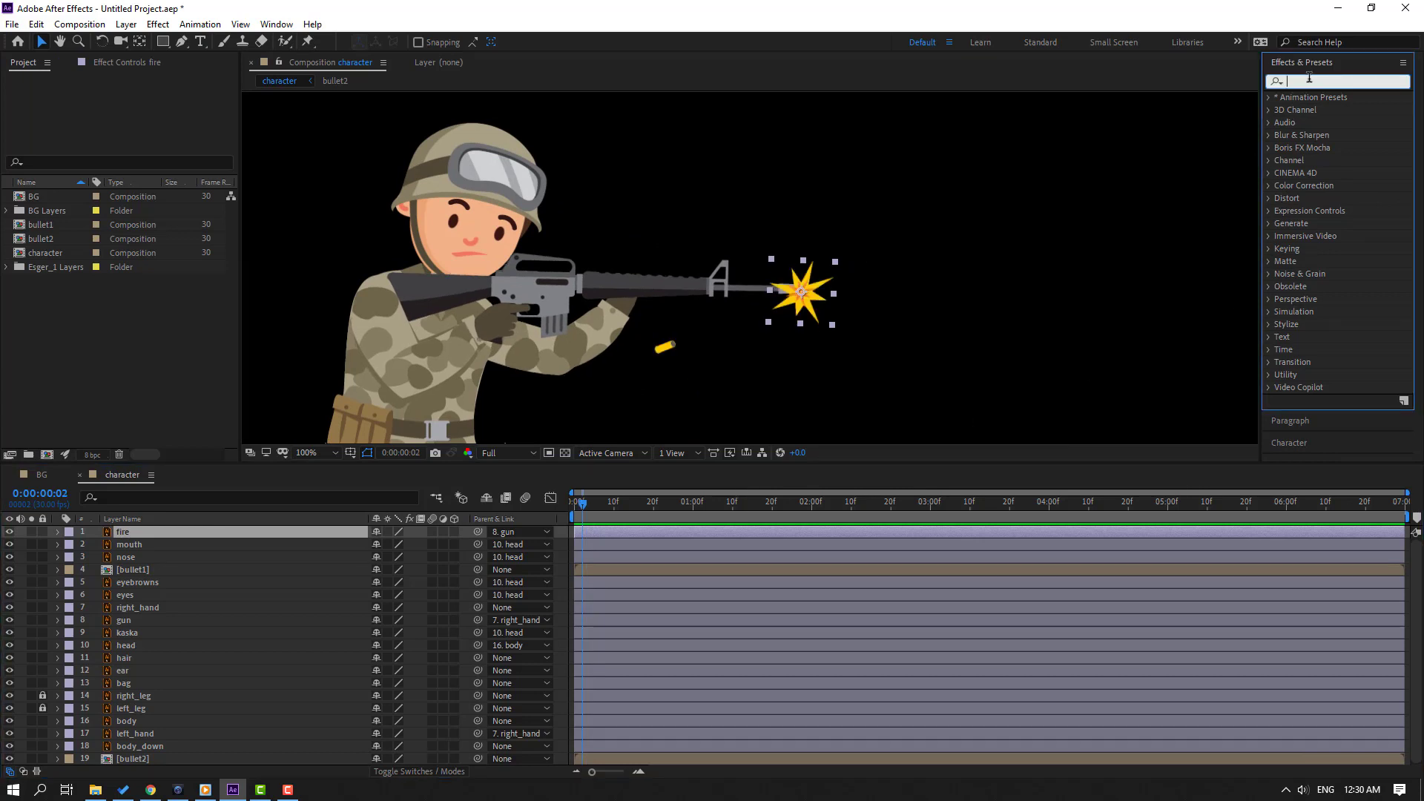
pyautogui.write('glow')
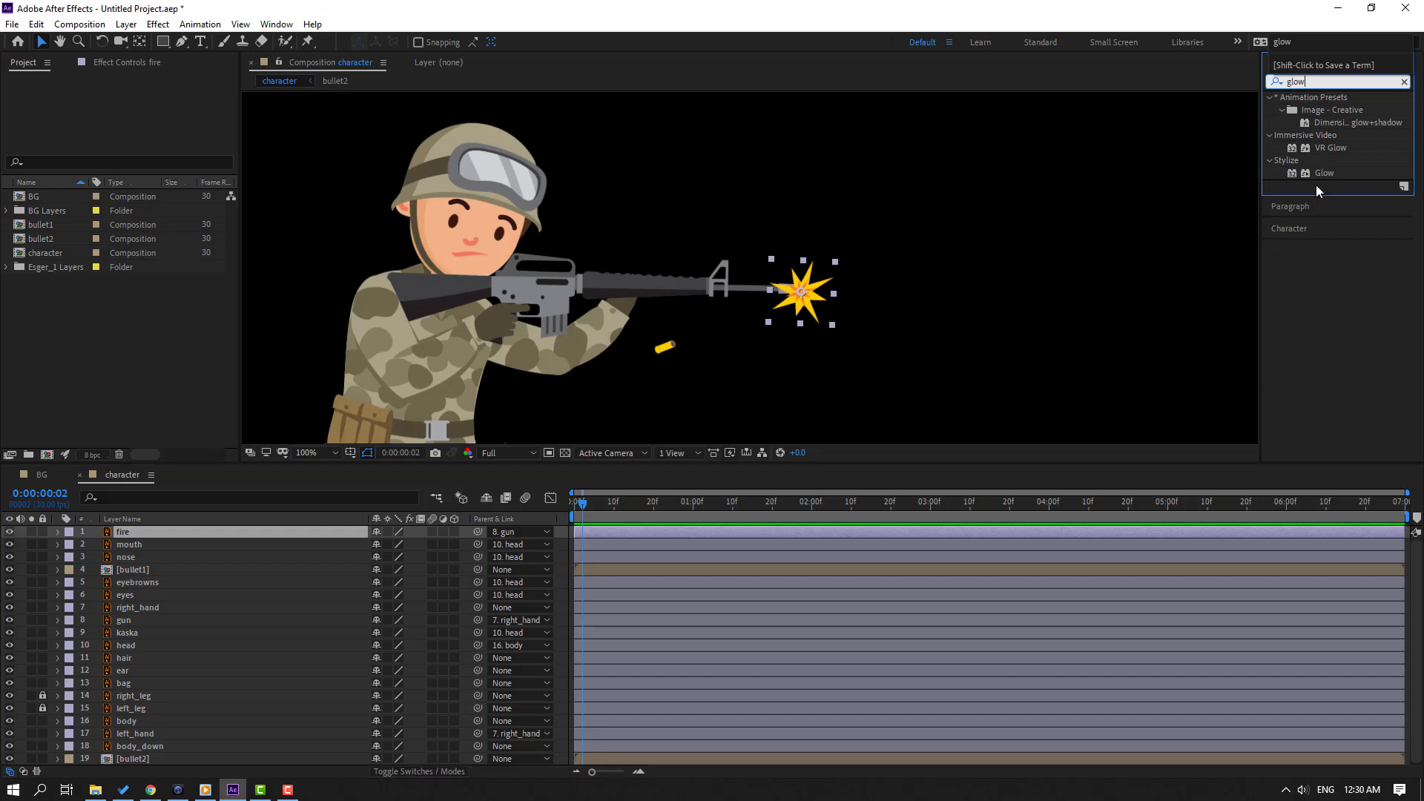
pyautogui.moveTo(1322, 173); pyautogui.dragTo(135, 534)
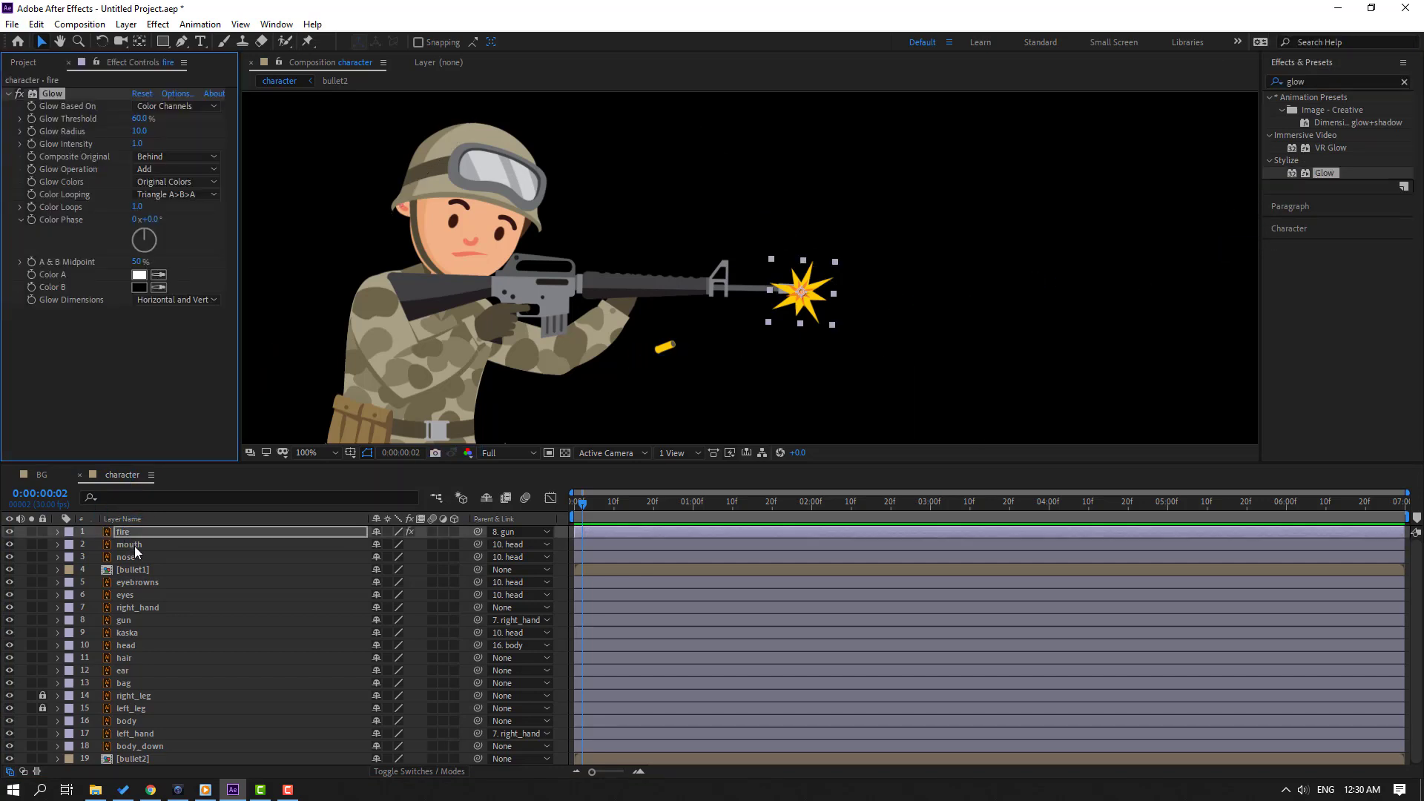
# - Set the fire layer's Glow Radius to 56 and preview the glowing muzzle flash
pyautogui.scroll(1, 772, 302)
pyautogui.moveTo(138, 130); pyautogui.dragTo(172, 131)
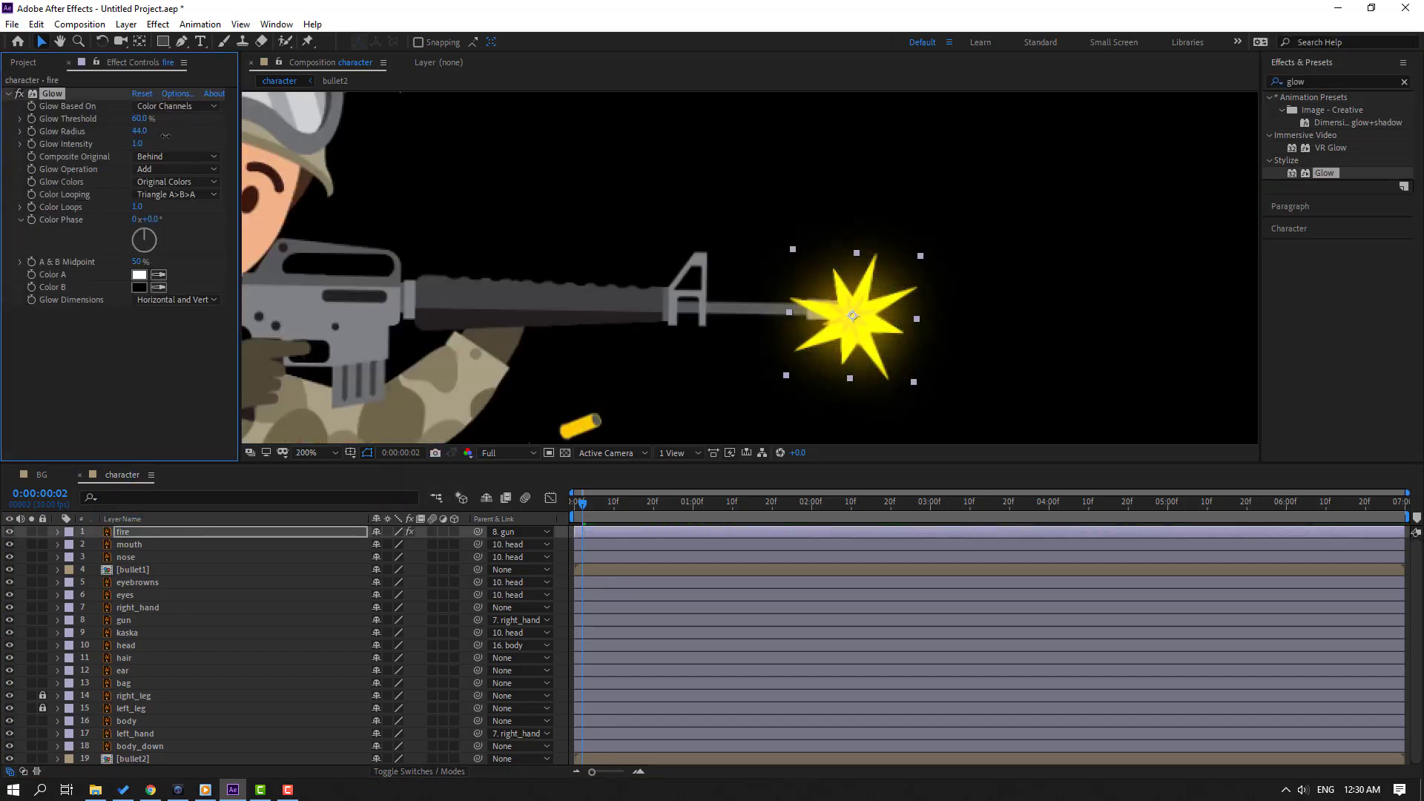
pyautogui.scroll(-2, 754, 267)
pyautogui.press('space')
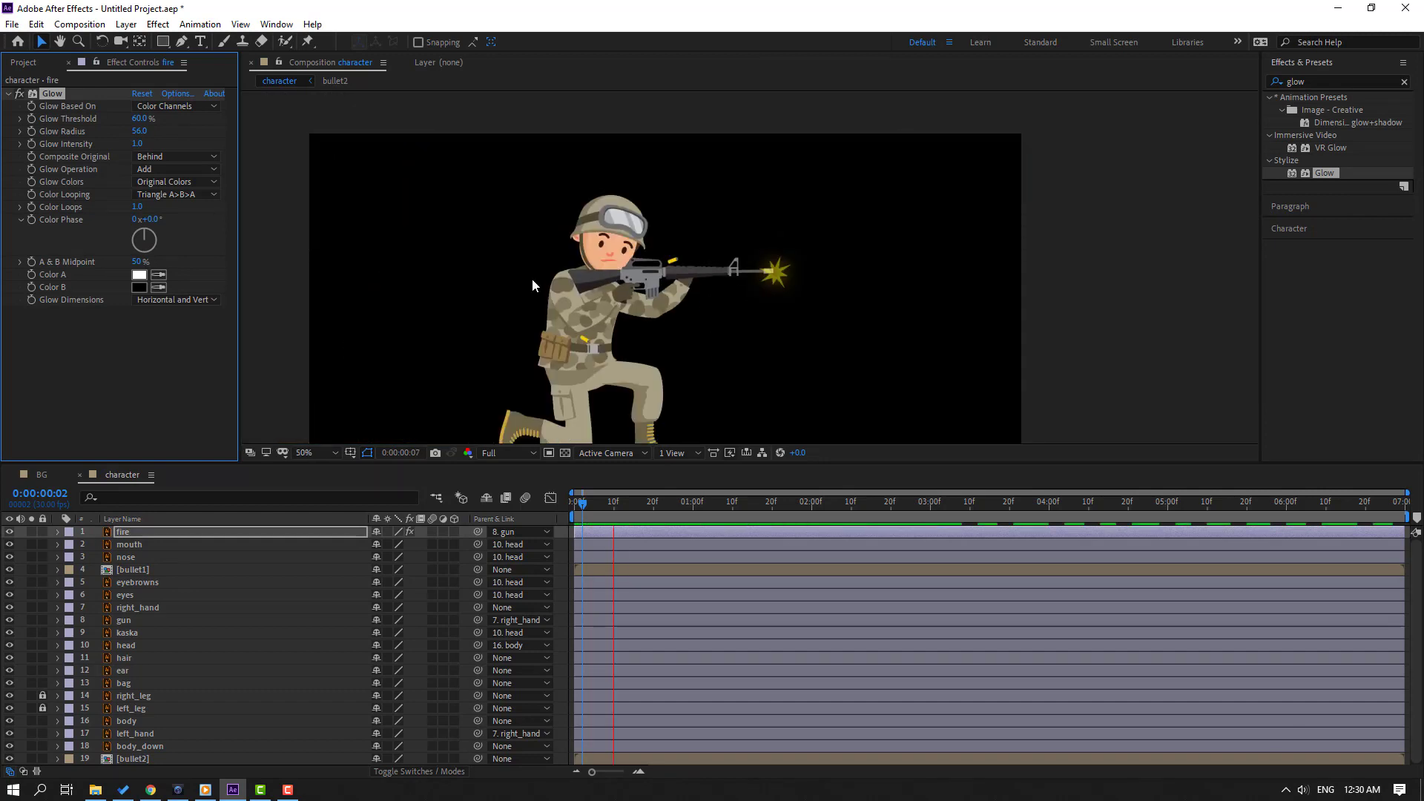
pyautogui.press(',')
pyautogui.press(',')
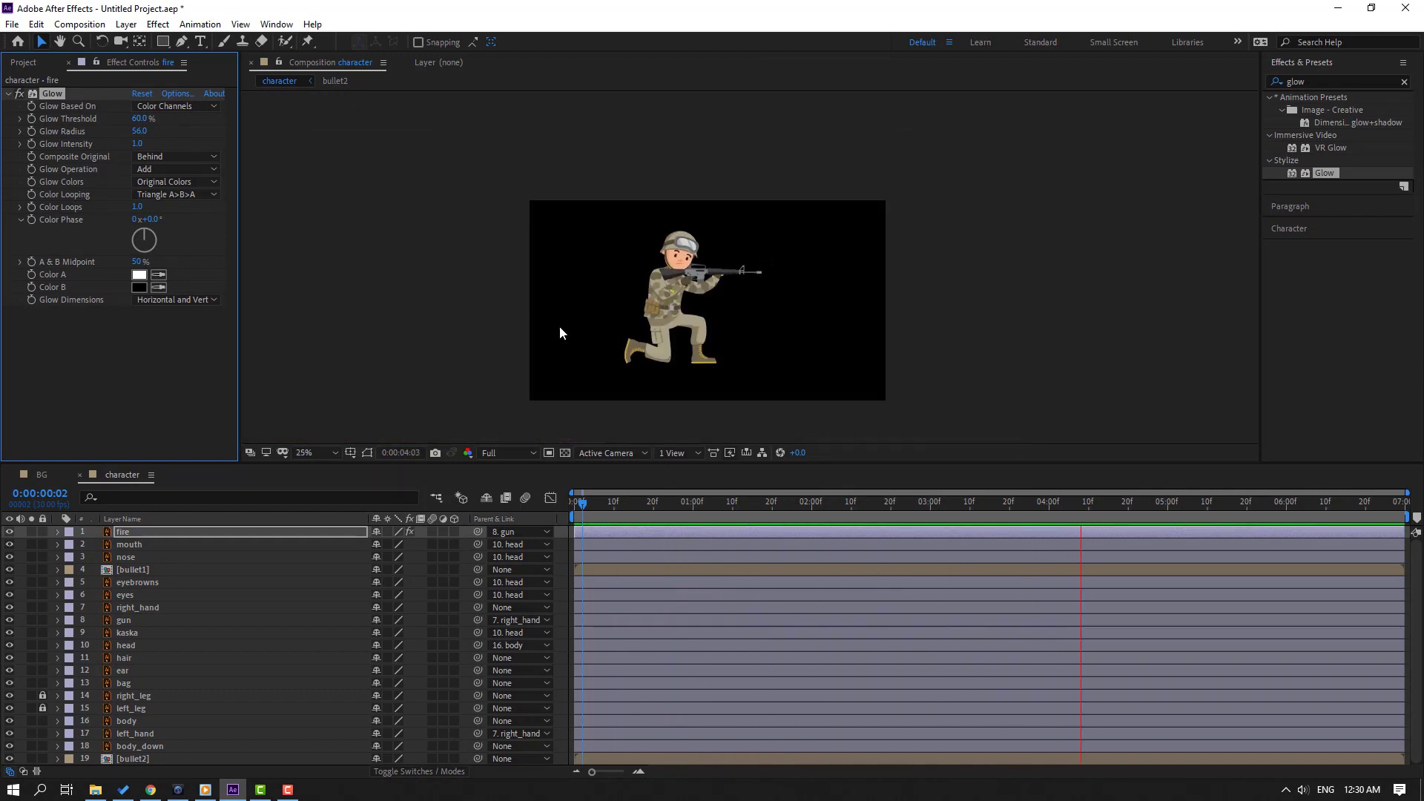
pyautogui.scroll(1, 558, 331)
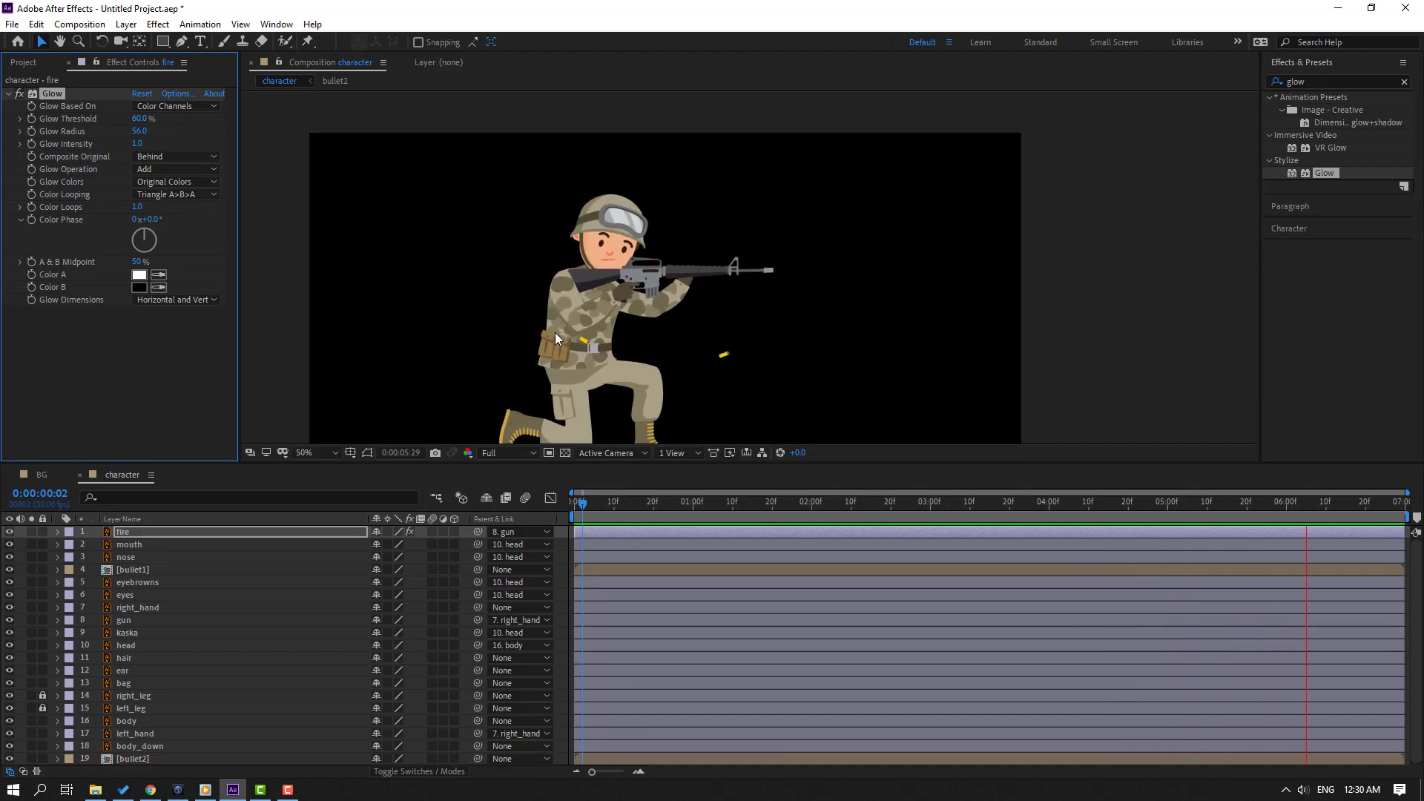
# - Shift the bullet1 pre-composition about 3 frames later in time and preview the falling casings
pyautogui.click(127, 570)
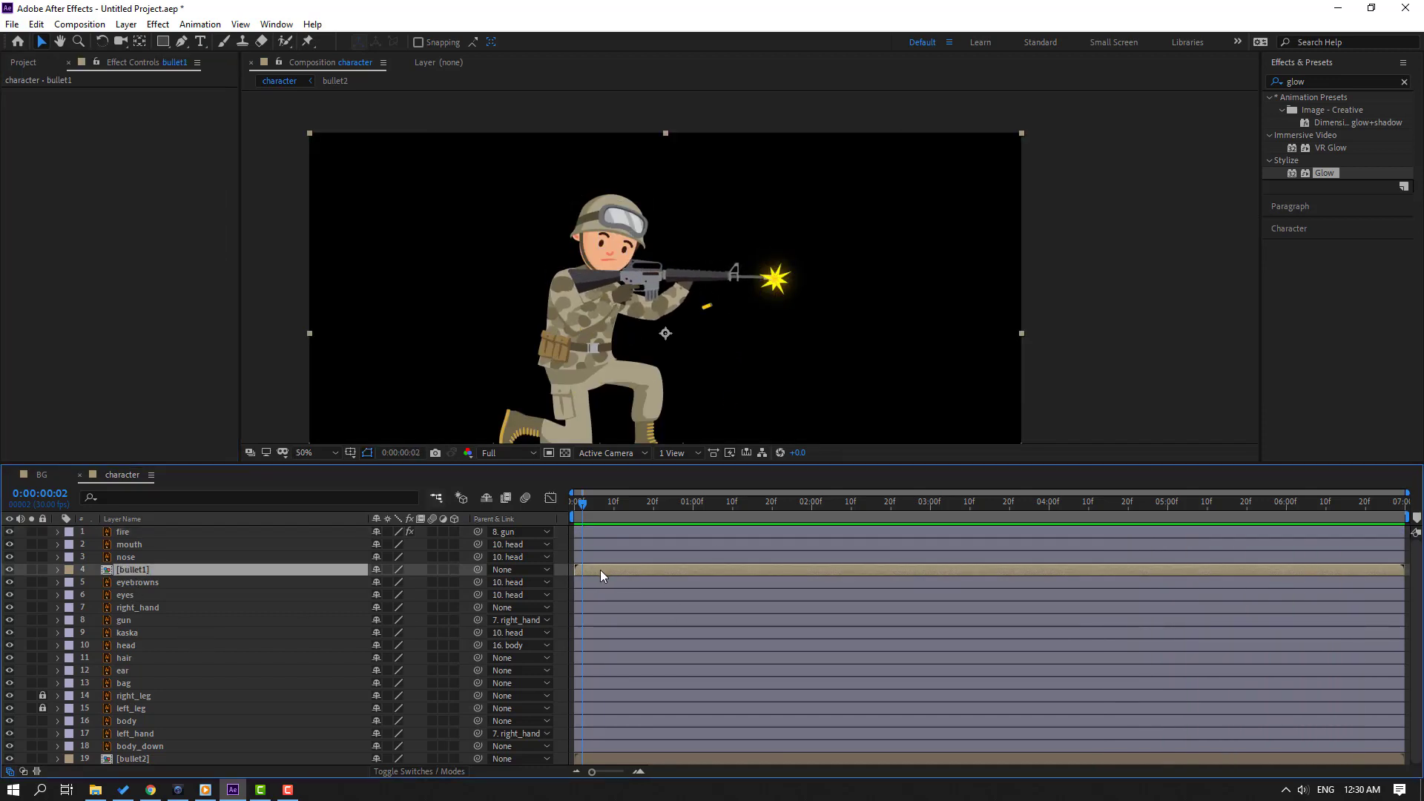
pyautogui.moveTo(601, 576); pyautogui.dragTo(613, 570)
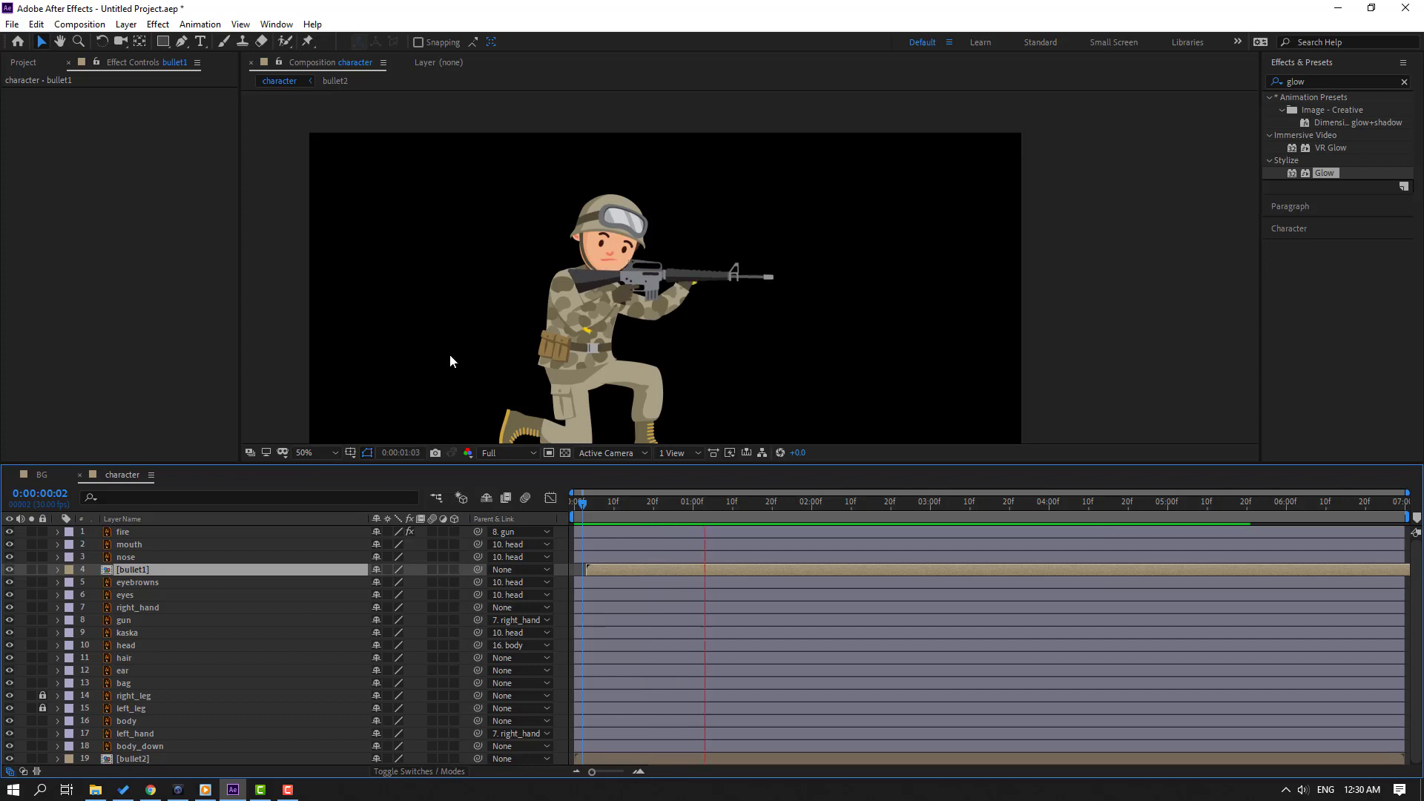
pyautogui.press(',')
pyautogui.press(',')
pyautogui.press(',')
pyautogui.press('.')
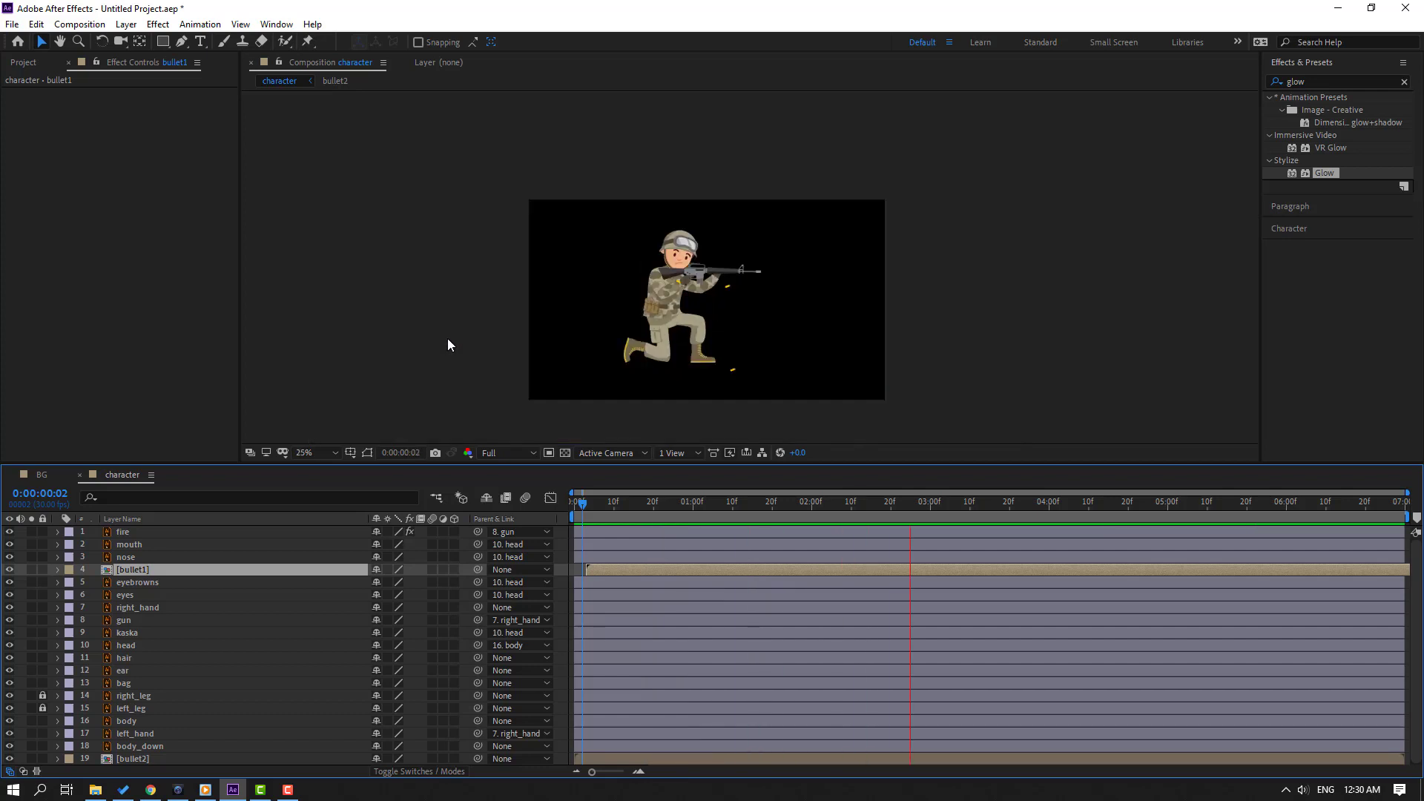
pyautogui.press('space')
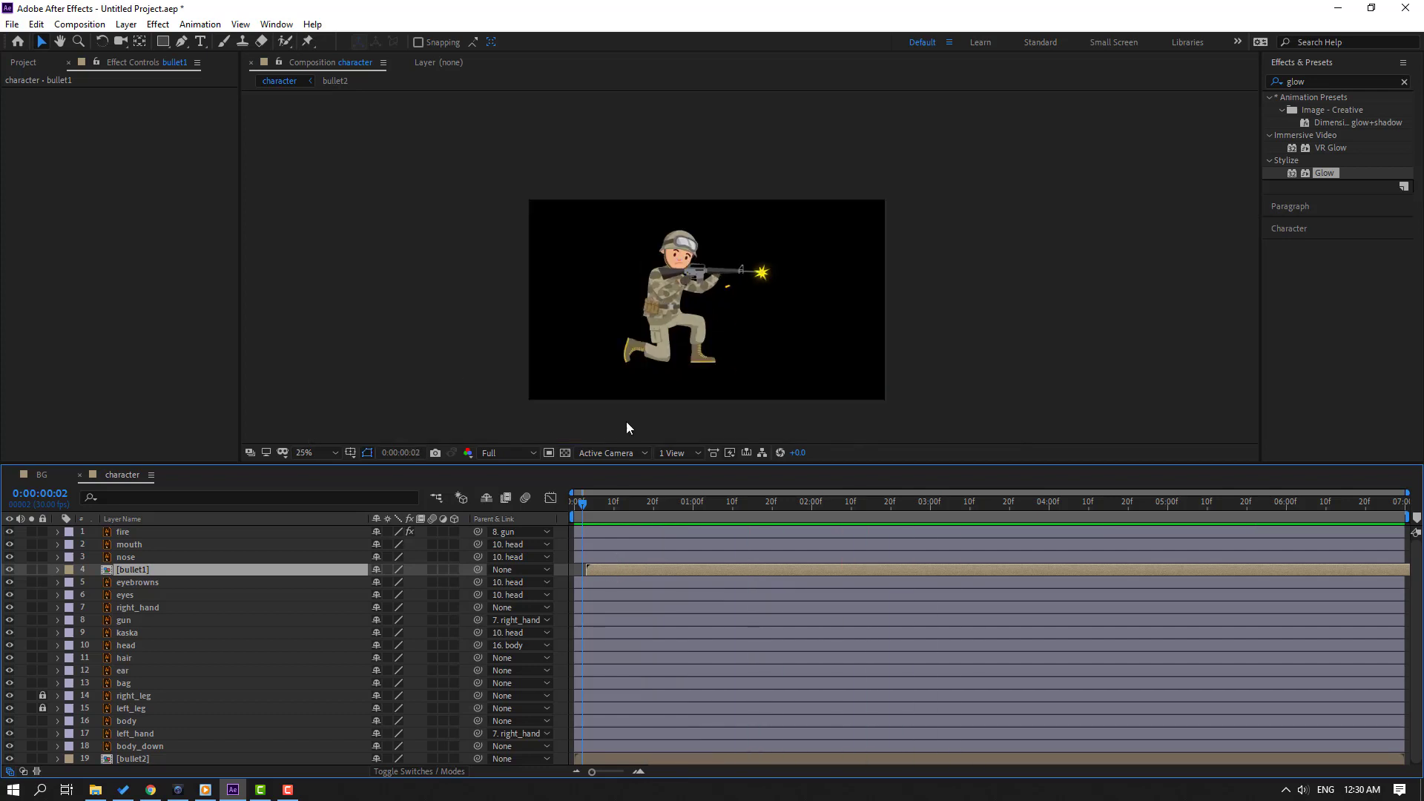
pyautogui.press('.')
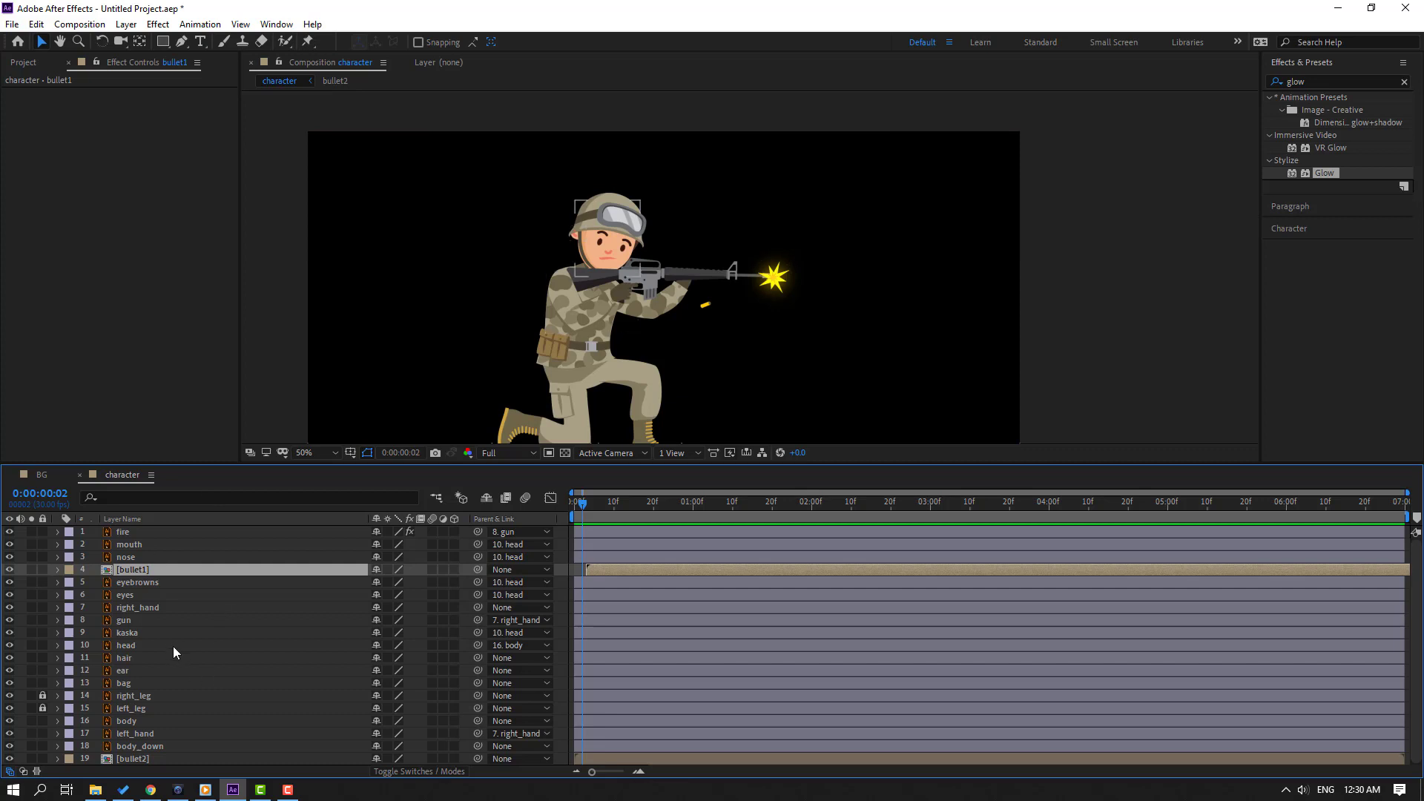
# - Parent the right_hand layer to the body layer
pyautogui.click(132, 607)
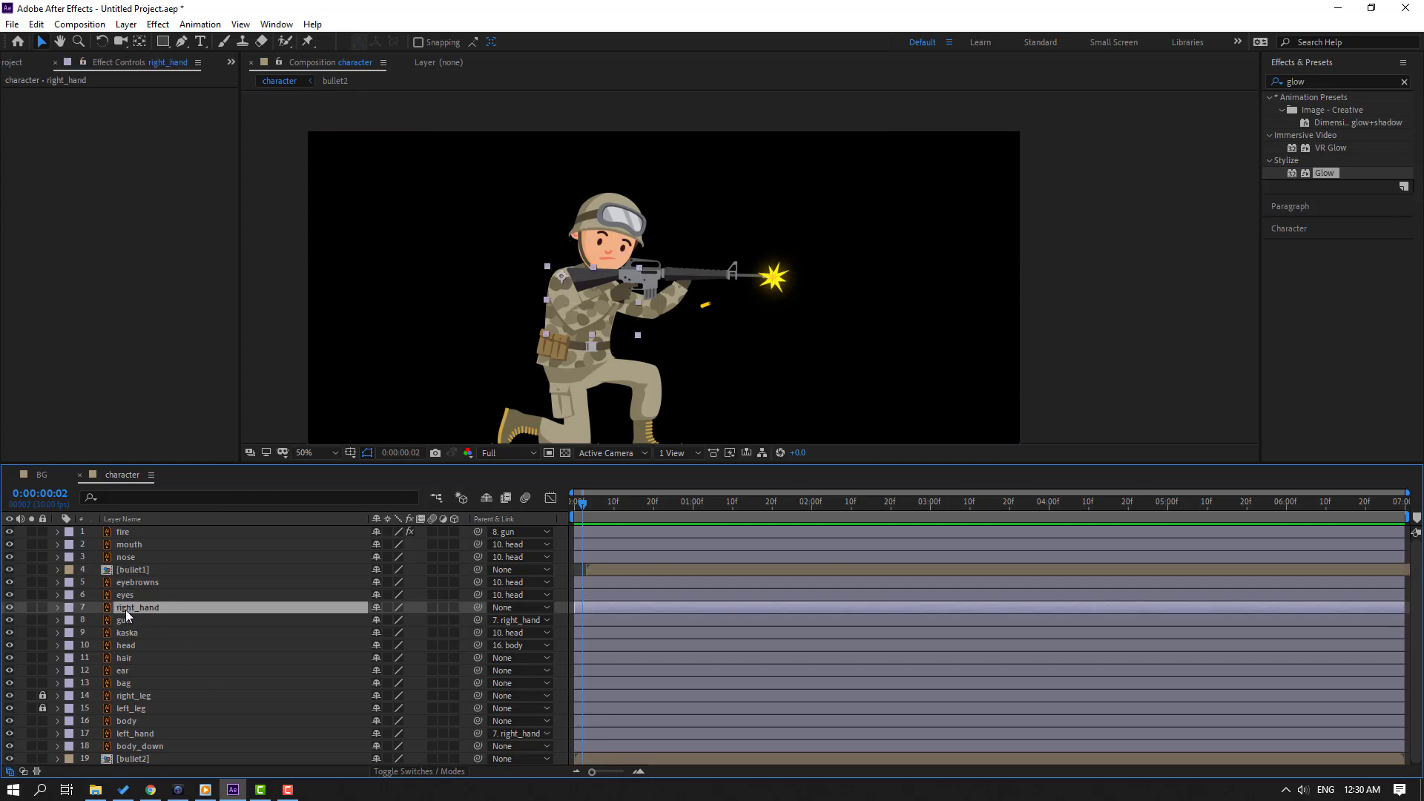
pyautogui.moveTo(478, 607); pyautogui.dragTo(131, 723)
# - Solo the body layer, move its anchor point down to the waist just below the belt, and turn solo off
pyautogui.click(131, 722)
pyautogui.click(32, 722)
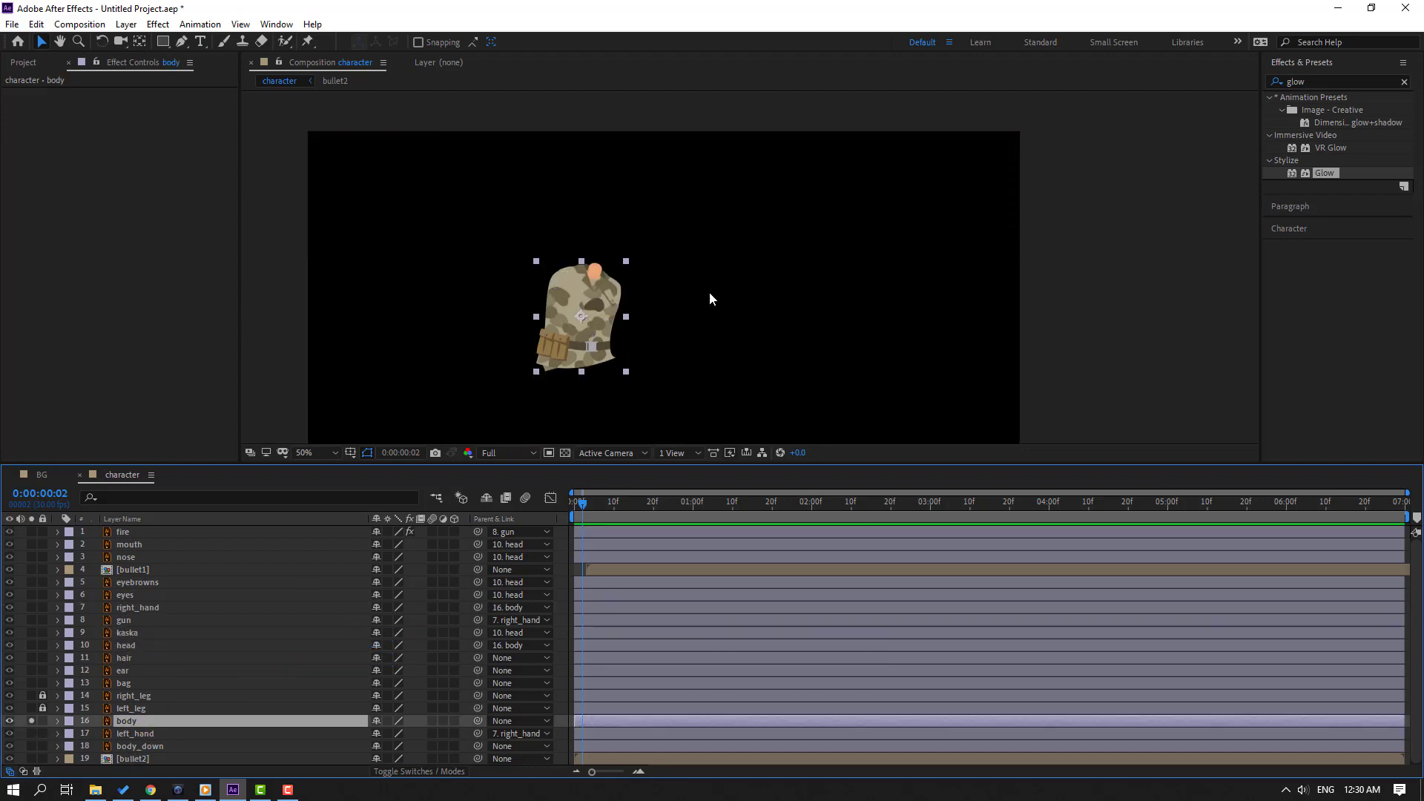
pyautogui.moveTo(571, 346); pyautogui.dragTo(738, 275)
pyautogui.scroll(1, 738, 275)
pyautogui.press('y')
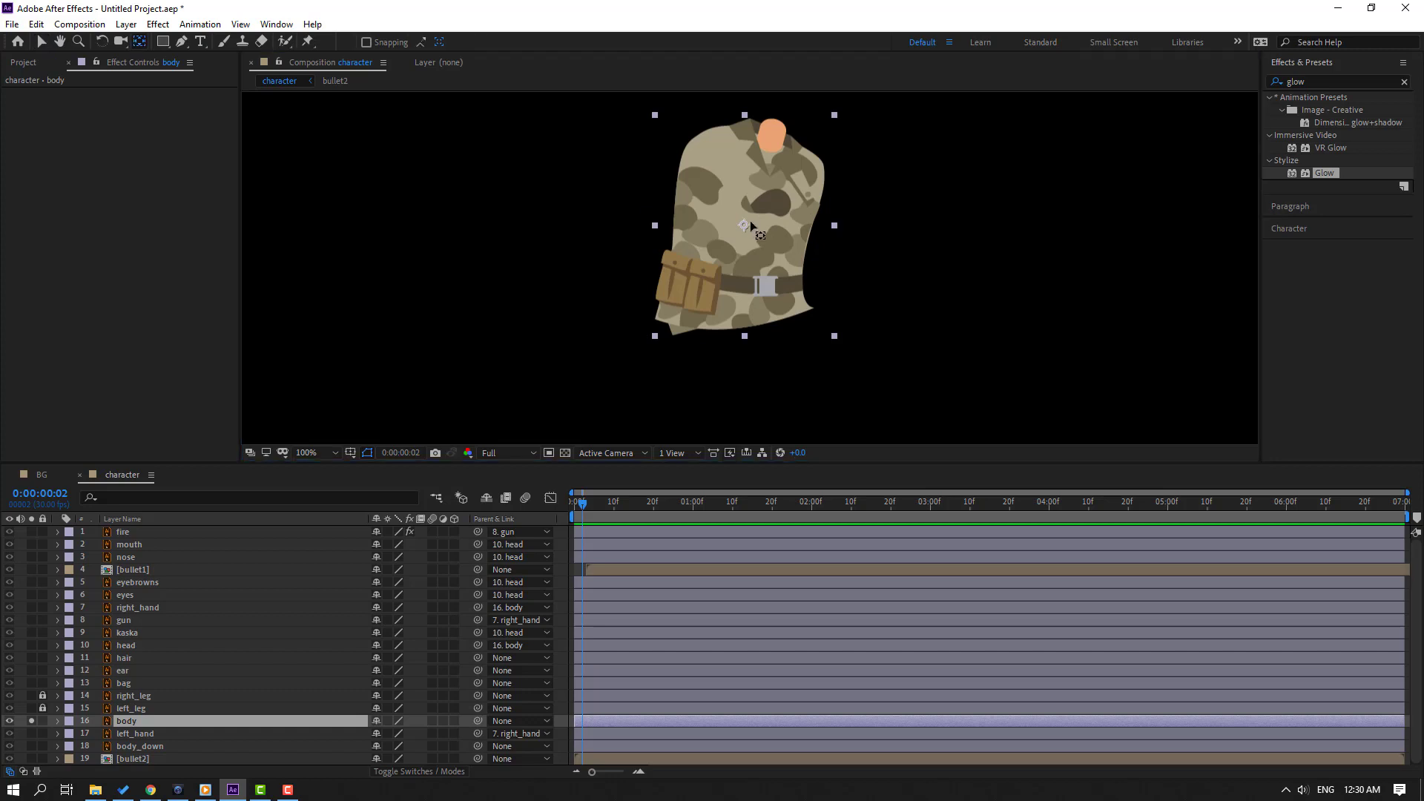
pyautogui.moveTo(744, 225); pyautogui.dragTo(748, 318)
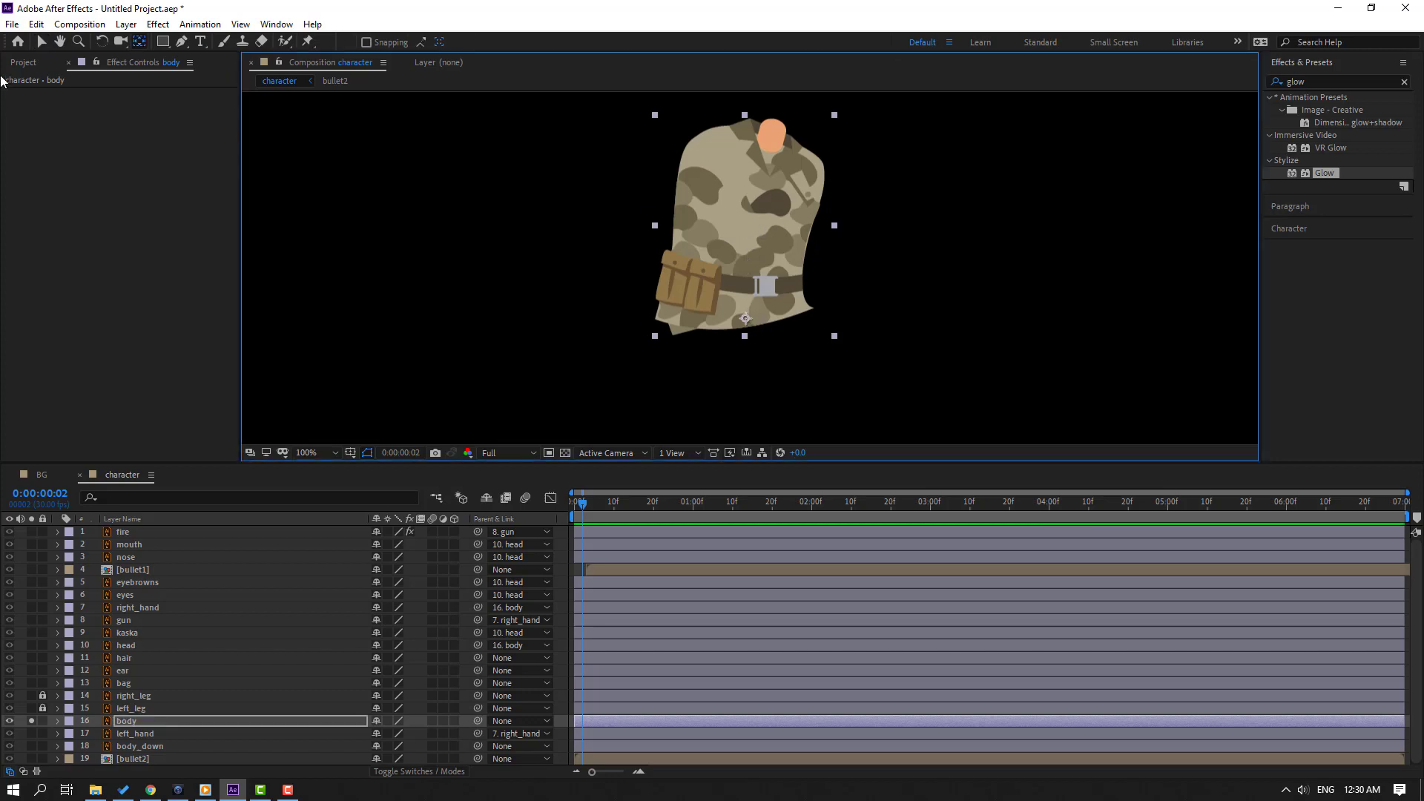
pyautogui.press('v')
pyautogui.click(31, 721)
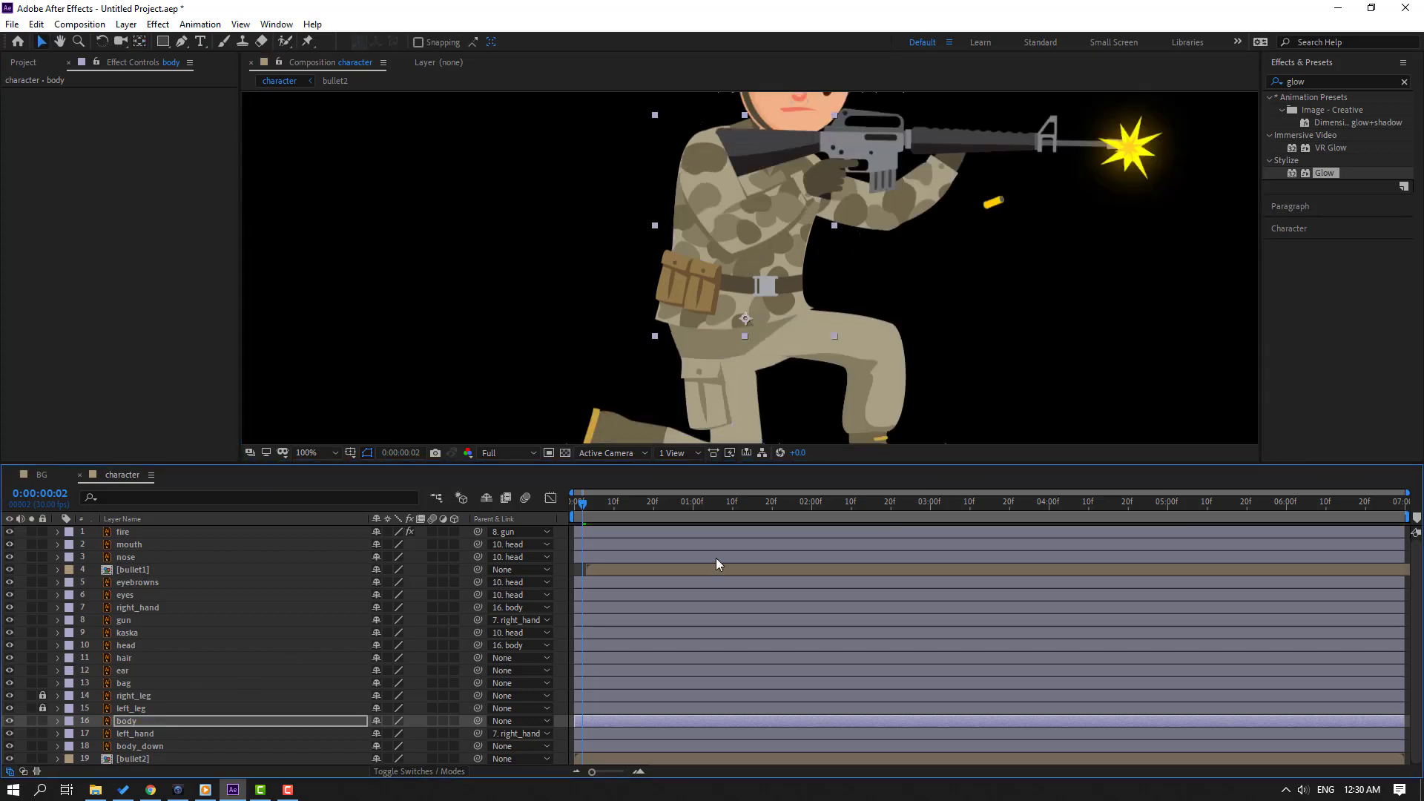
# - Keyframe the body layer's Rotation at 0° on frame 0, about -6° on frame 10 and 0° on frame 20, and preview the sway
pyautogui.moveTo(568, 511); pyautogui.dragTo(560, 517)
pyautogui.press('r')
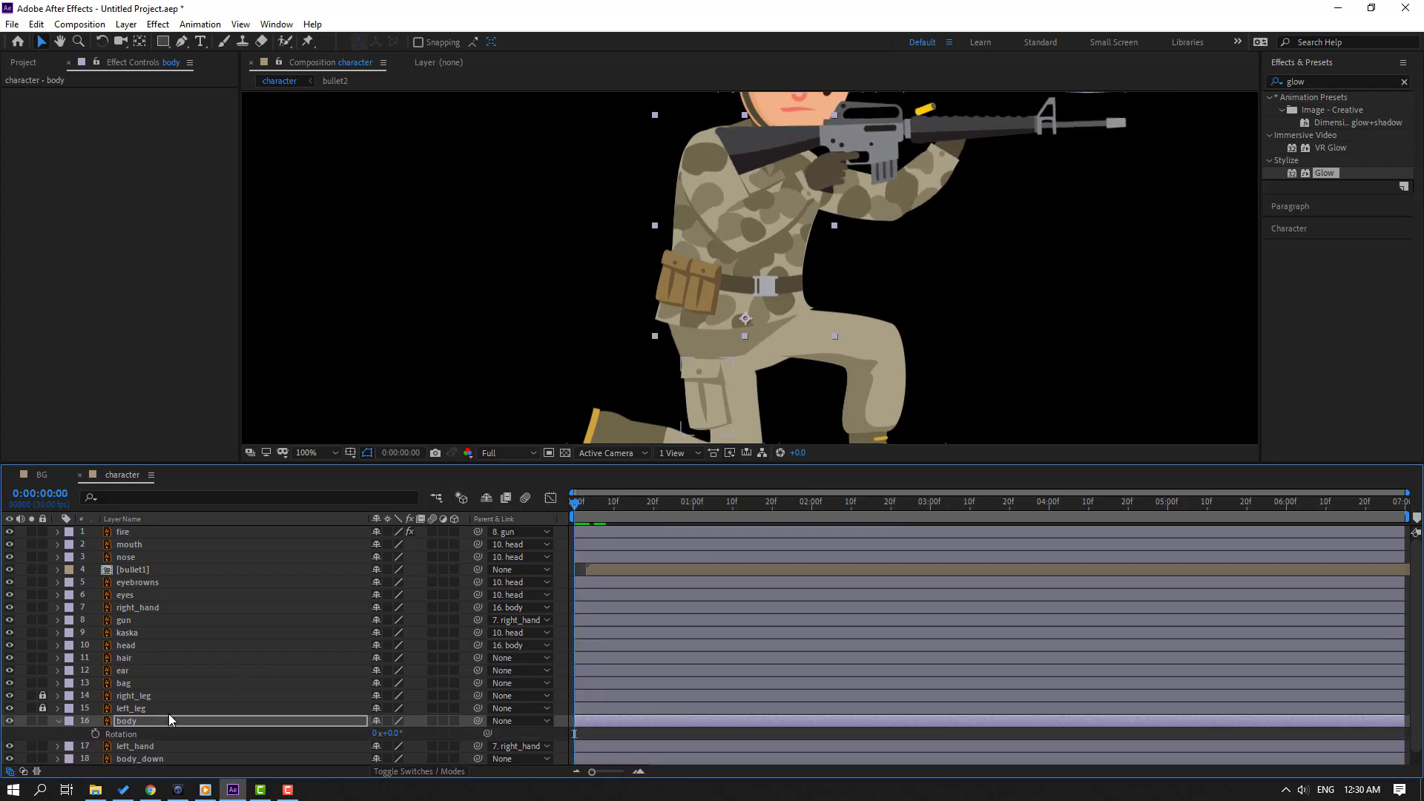
pyautogui.click(96, 733)
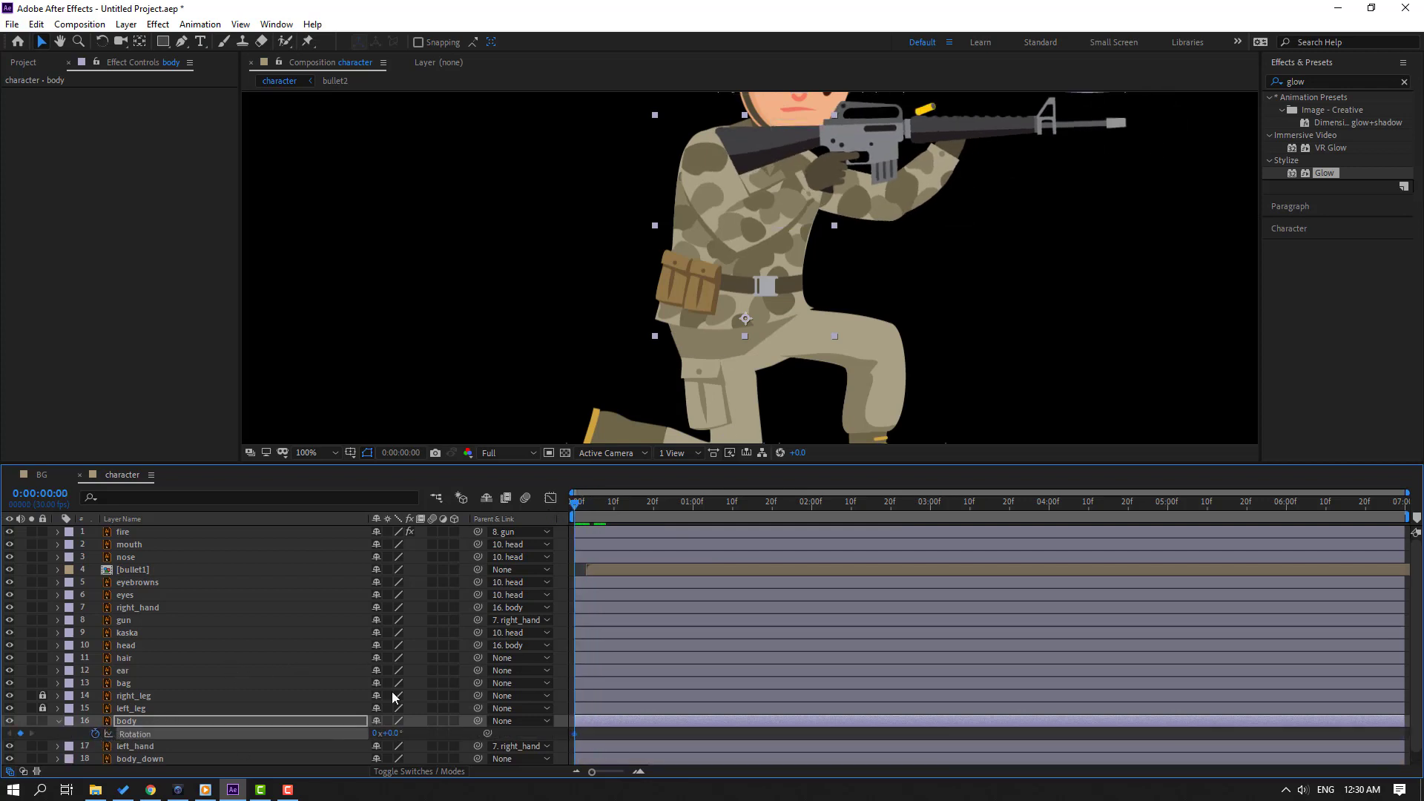
pyautogui.hotkey('shift', 'pagedown')
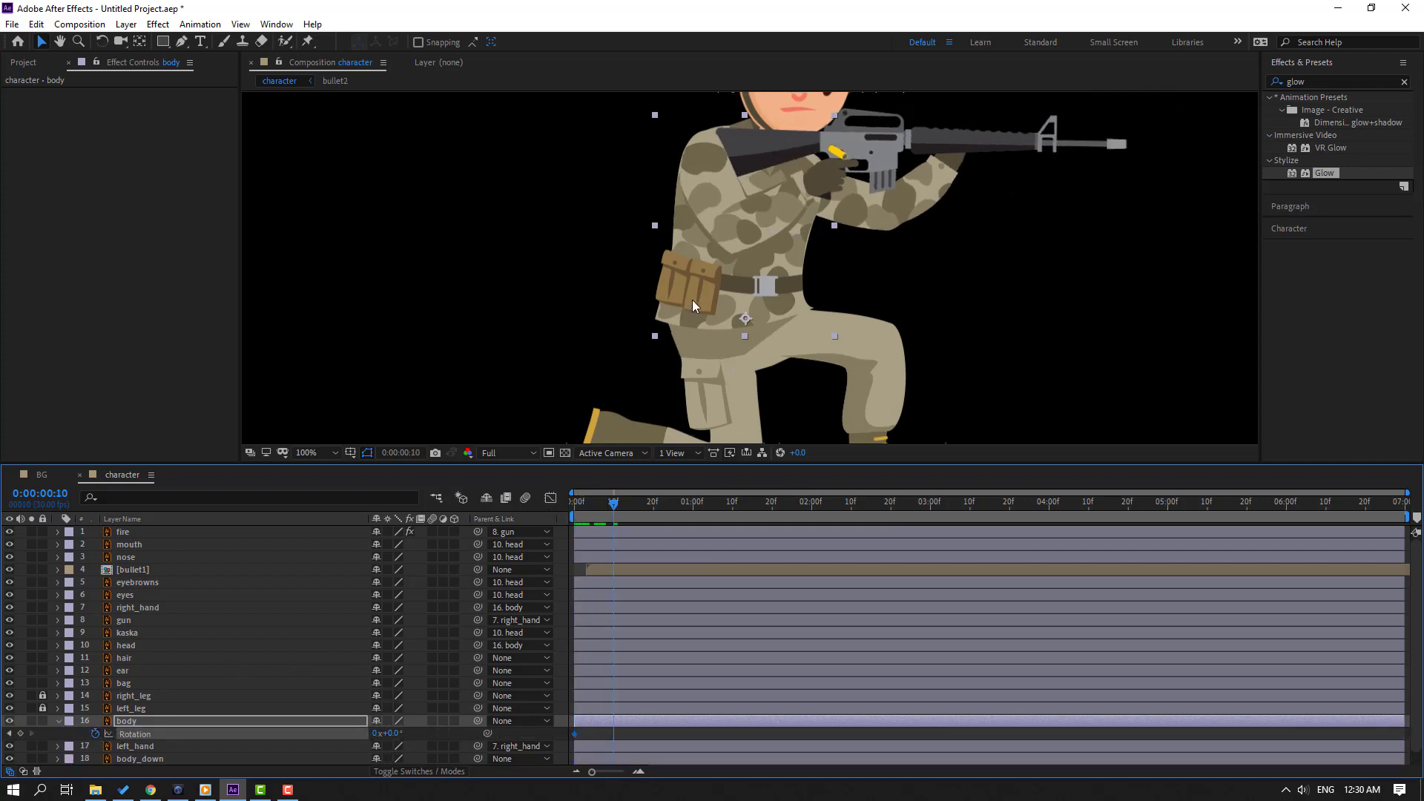
pyautogui.press(',')
pyautogui.moveTo(396, 740); pyautogui.dragTo(391, 735)
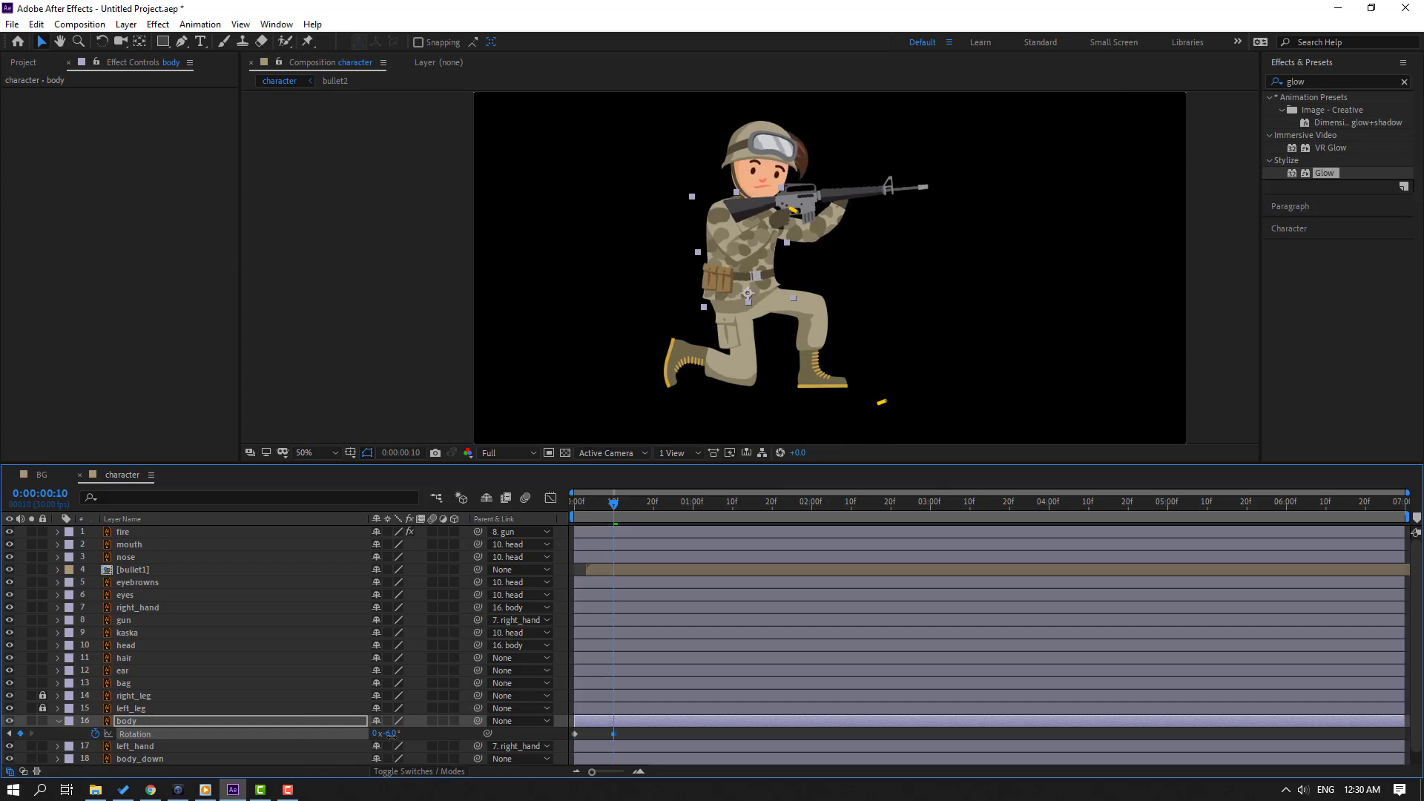
pyautogui.hotkey('shift', 'pagedown')
pyautogui.moveTo(391, 735); pyautogui.dragTo(398, 735)
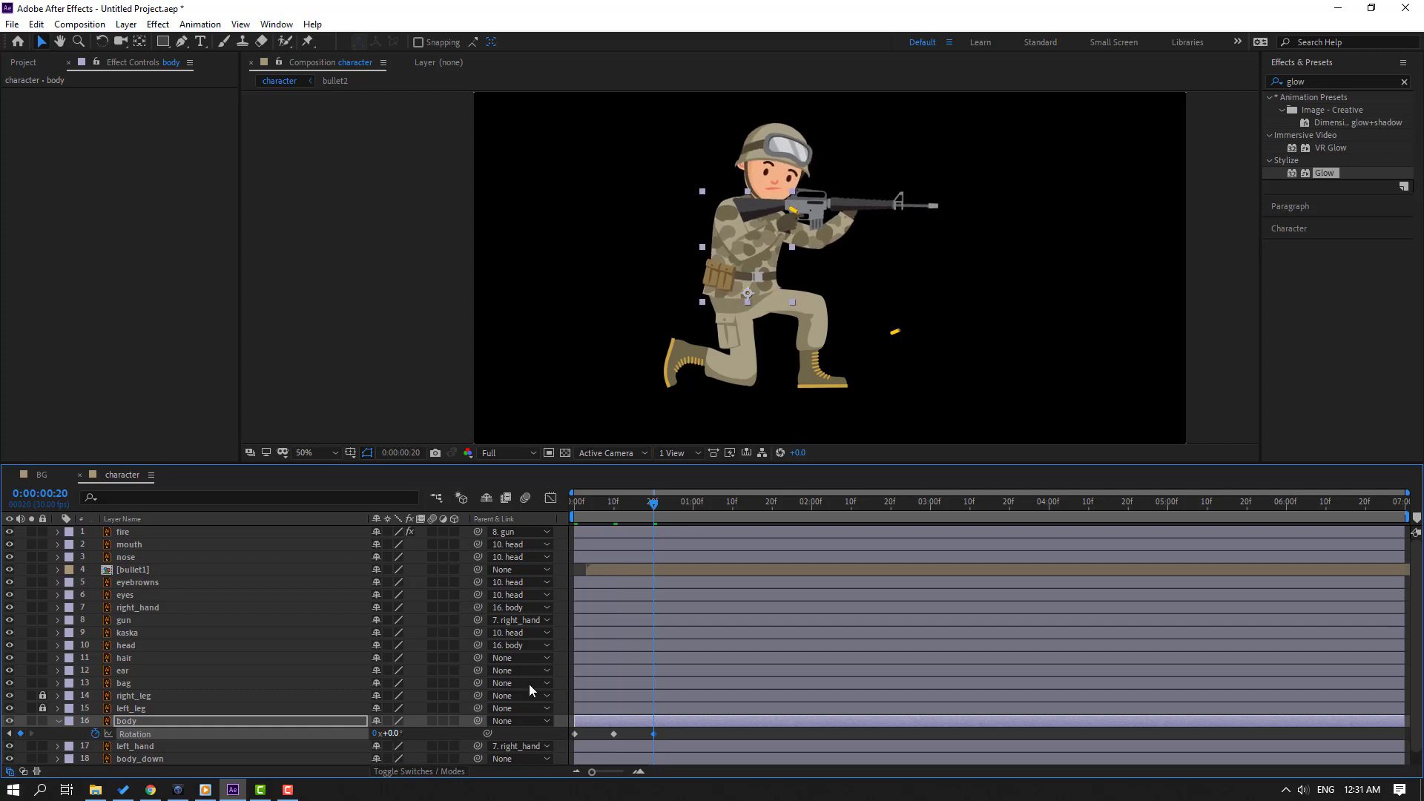
pyautogui.press('space')
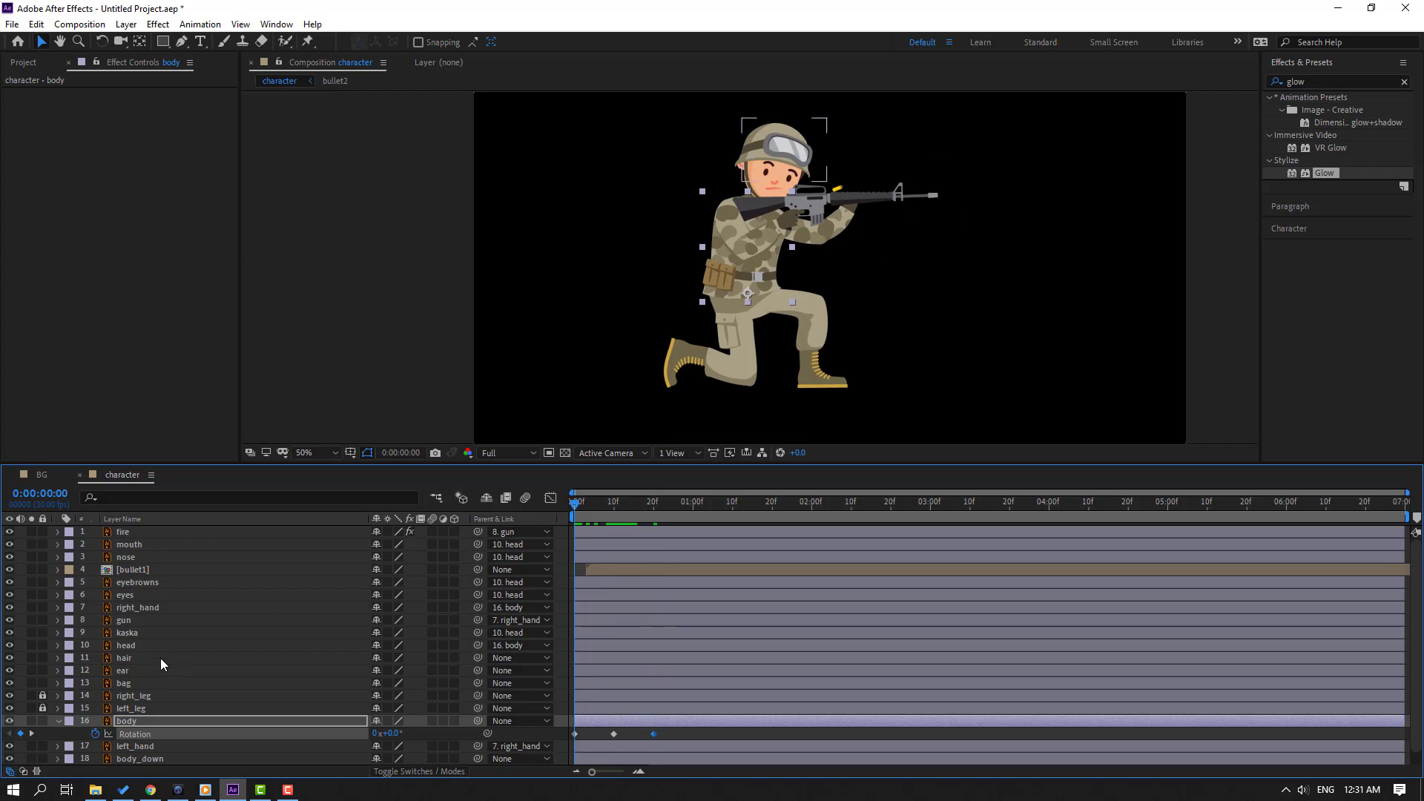
# - Parent the hair and ear layers to the head layer and the bag layer to the body layer, and check the motion through frame 20
pyautogui.click(124, 658)
pyautogui.keyDown('ctrl'); pyautogui.click(118, 672); pyautogui.keyUp('ctrl')
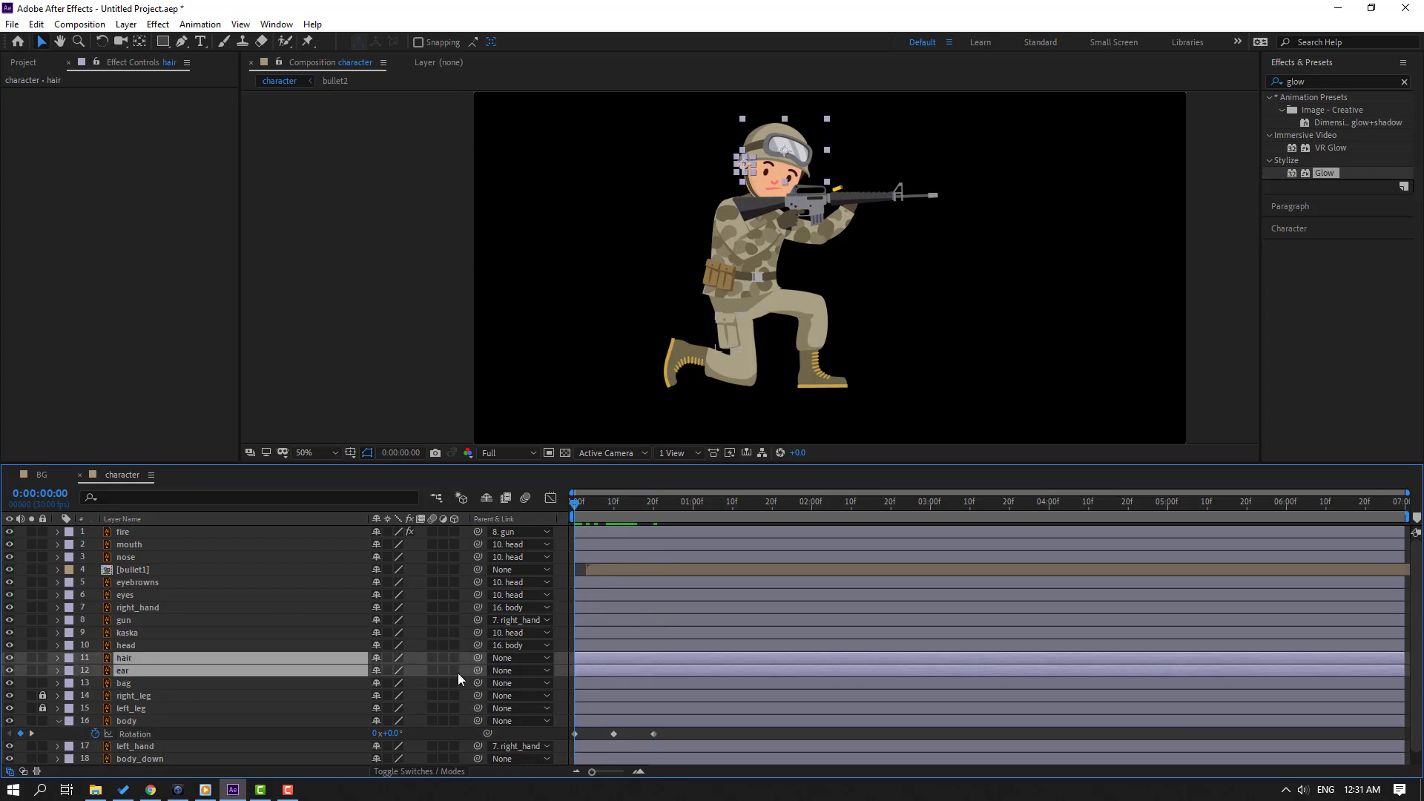
pyautogui.moveTo(478, 658); pyautogui.dragTo(132, 646)
pyautogui.click(132, 684)
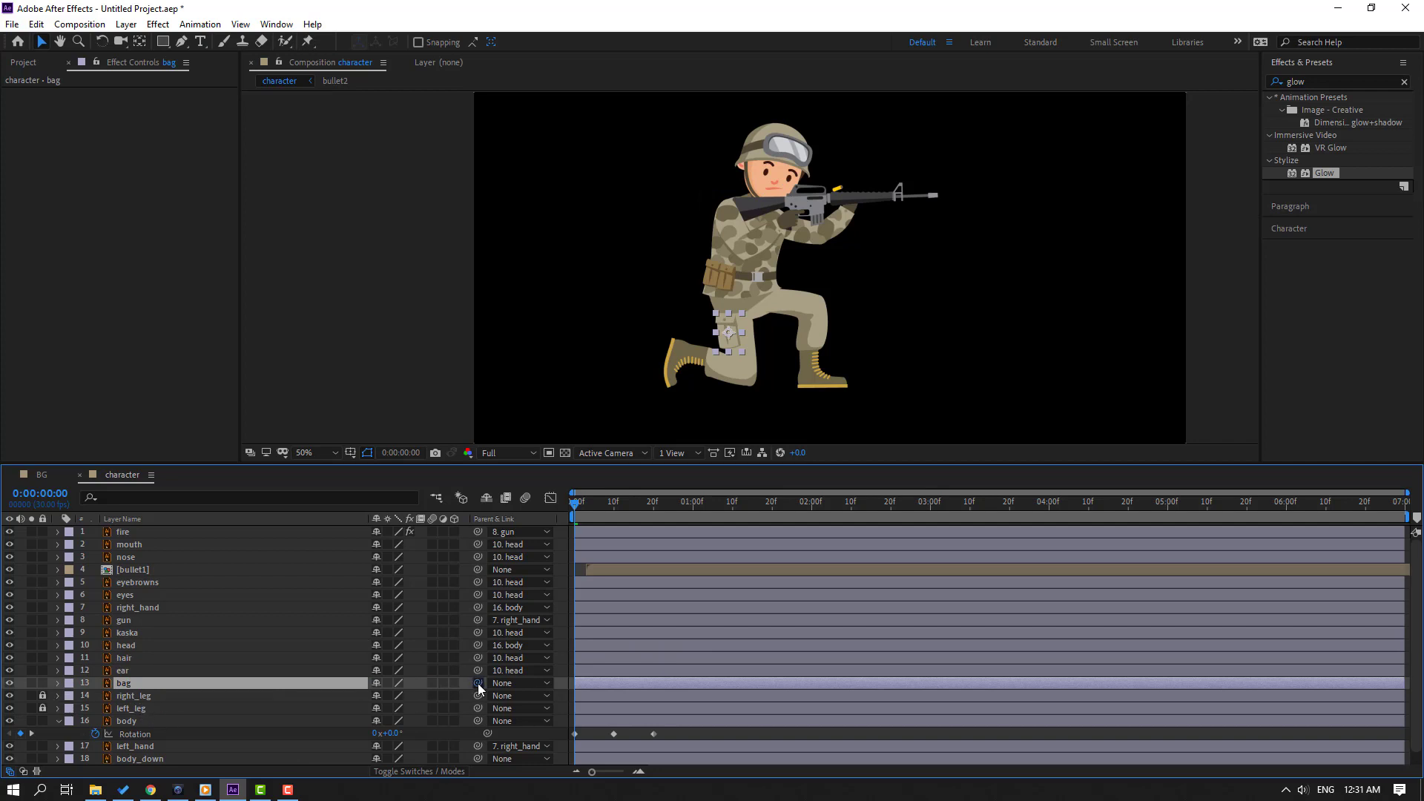
pyautogui.moveTo(477, 683); pyautogui.dragTo(128, 724)
pyautogui.moveTo(589, 504); pyautogui.dragTo(652, 558)
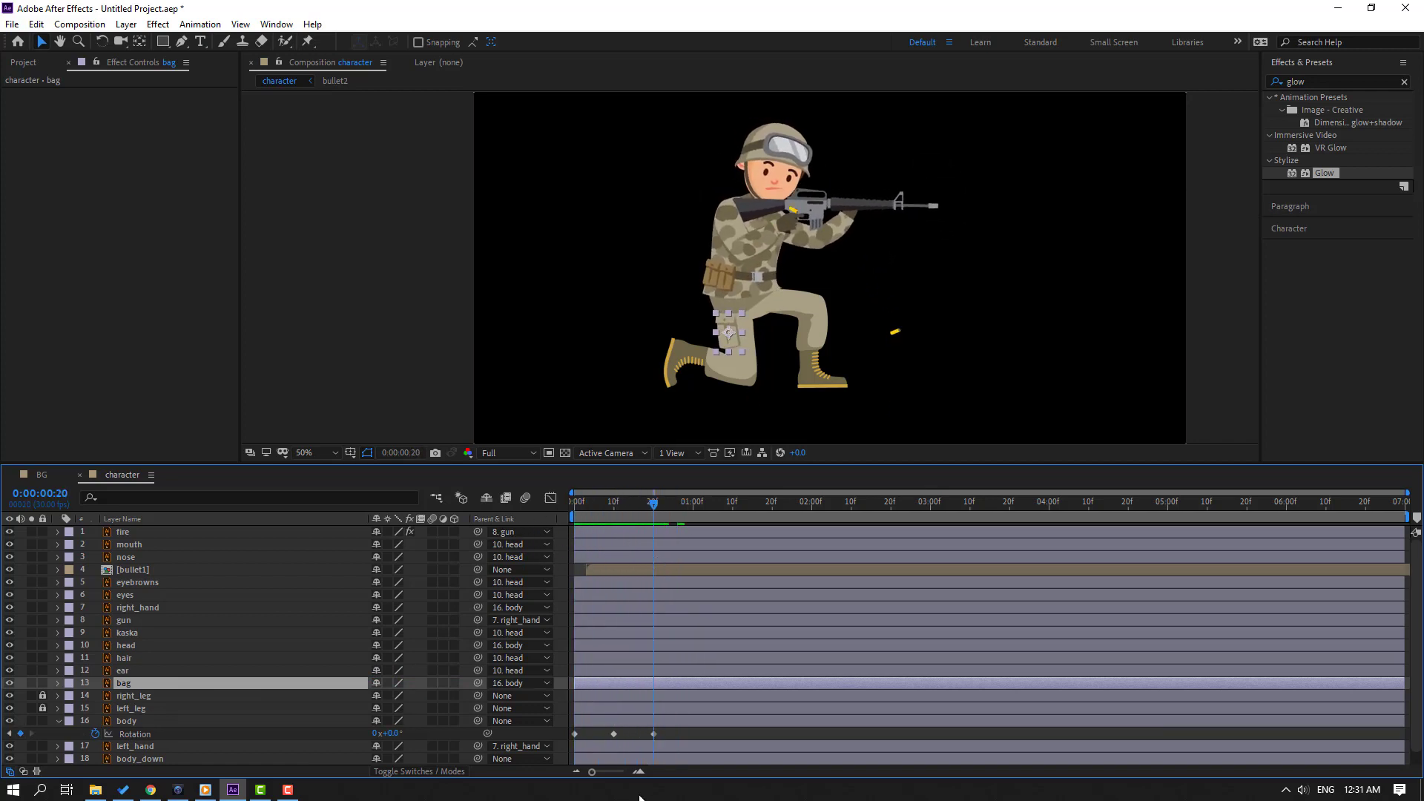
# - Apply Easy Ease to all three body Rotation keyframes and preview the smoothed movement
pyautogui.click(653, 733)
pyautogui.rightClick(574, 733)
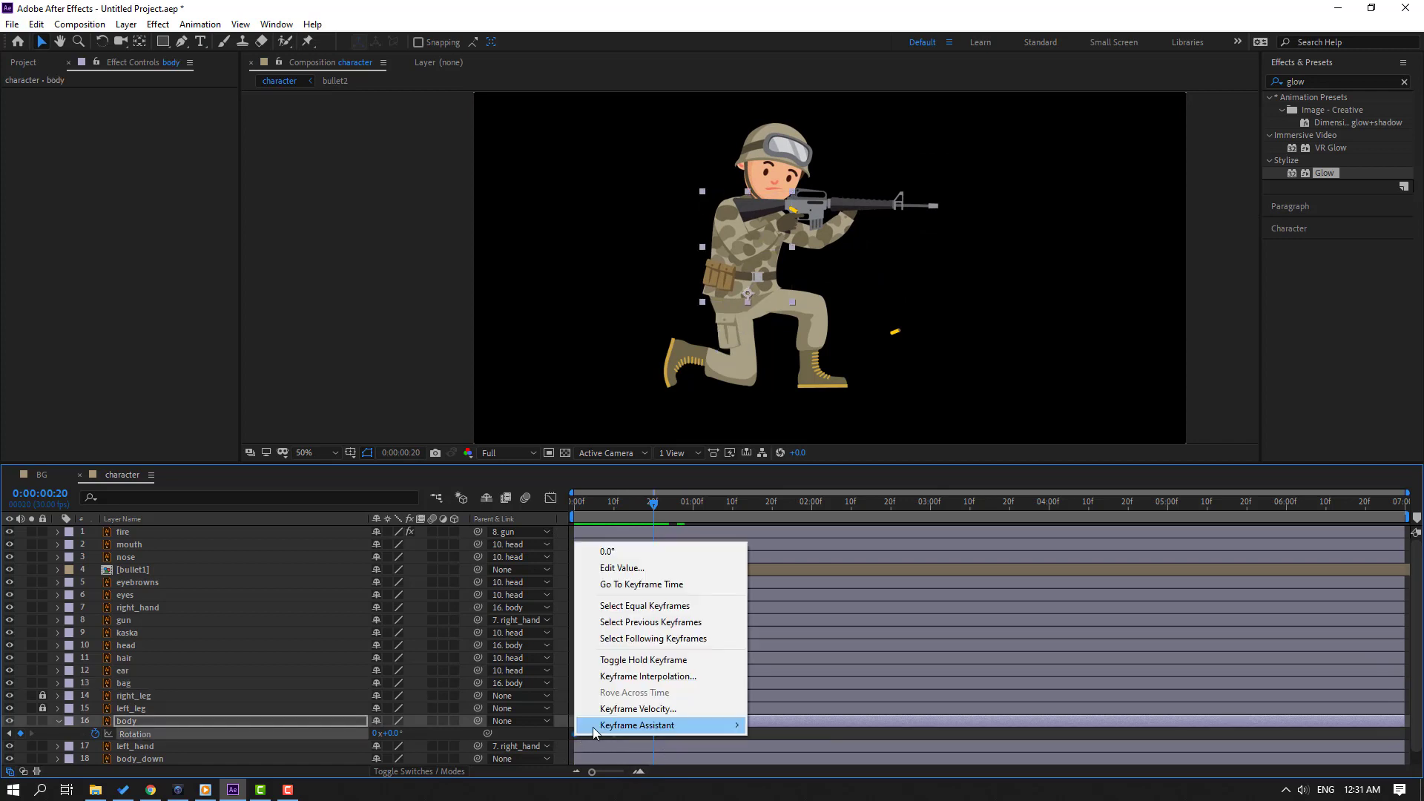
pyautogui.moveTo(593, 726)
pyautogui.click(810, 636)
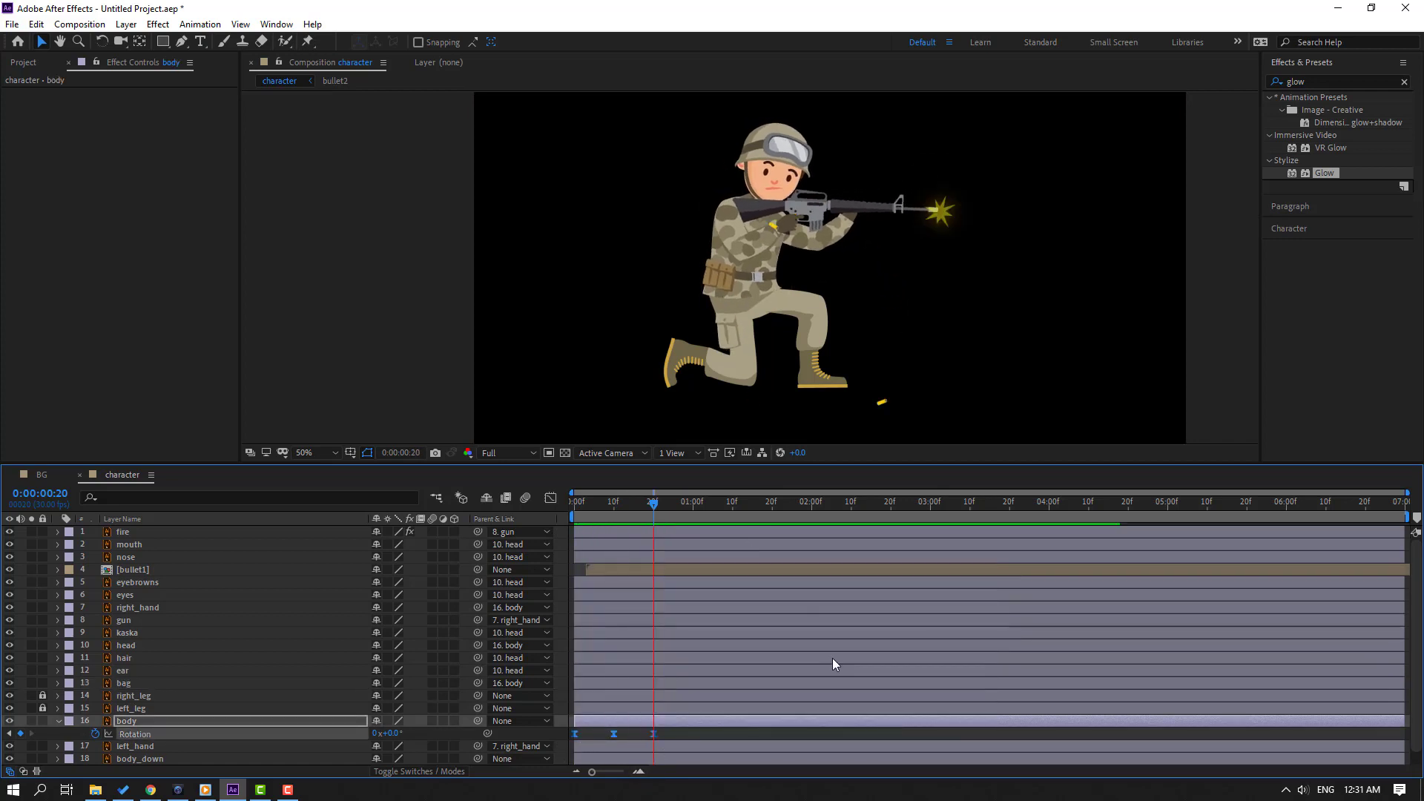
pyautogui.press('space')
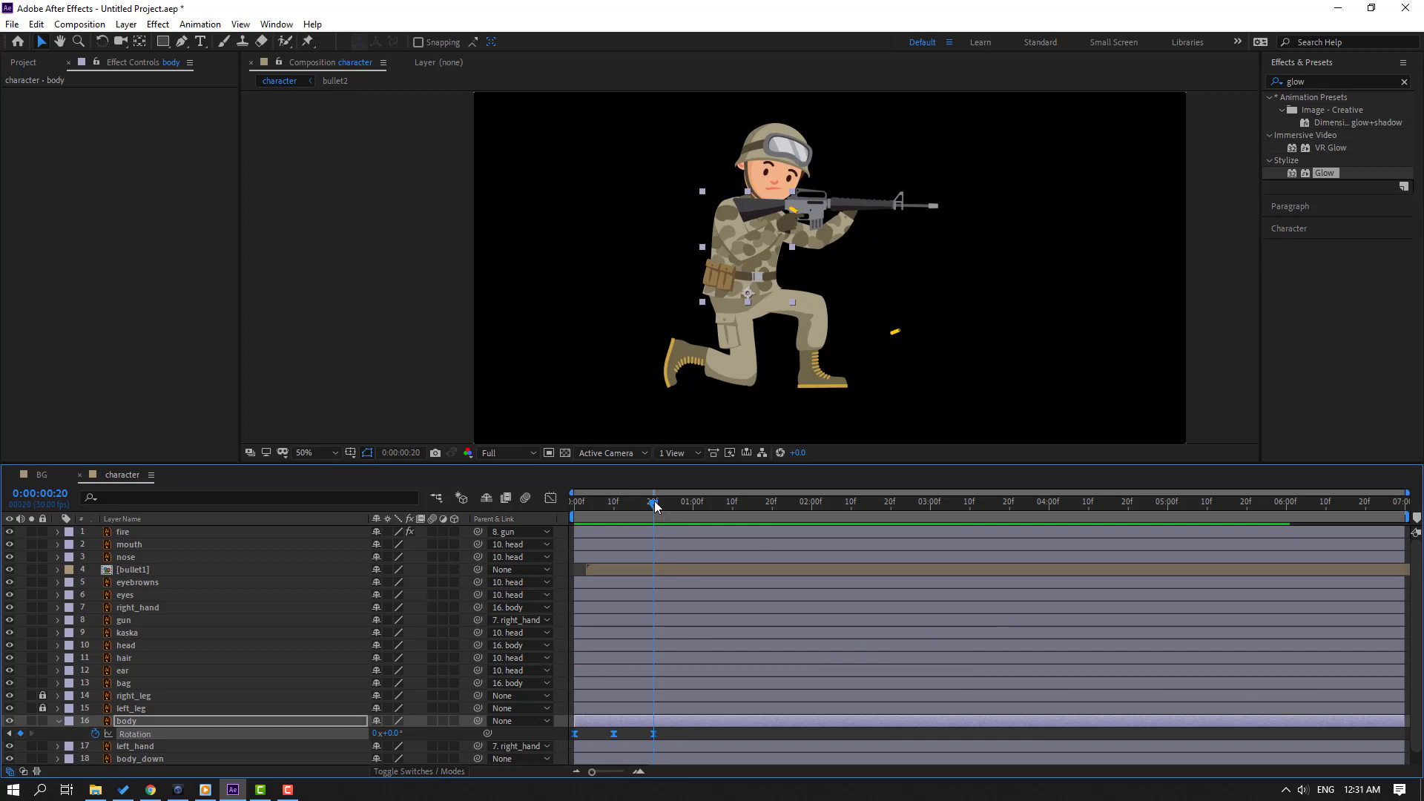
# - Add the expression loopOutDuration(type = "cycle", duration = 0) to the body's Rotation and preview the loop from the start
pyautogui.moveTo(655, 506); pyautogui.dragTo(483, 553)
pyautogui.scroll(-1, 630, 741)
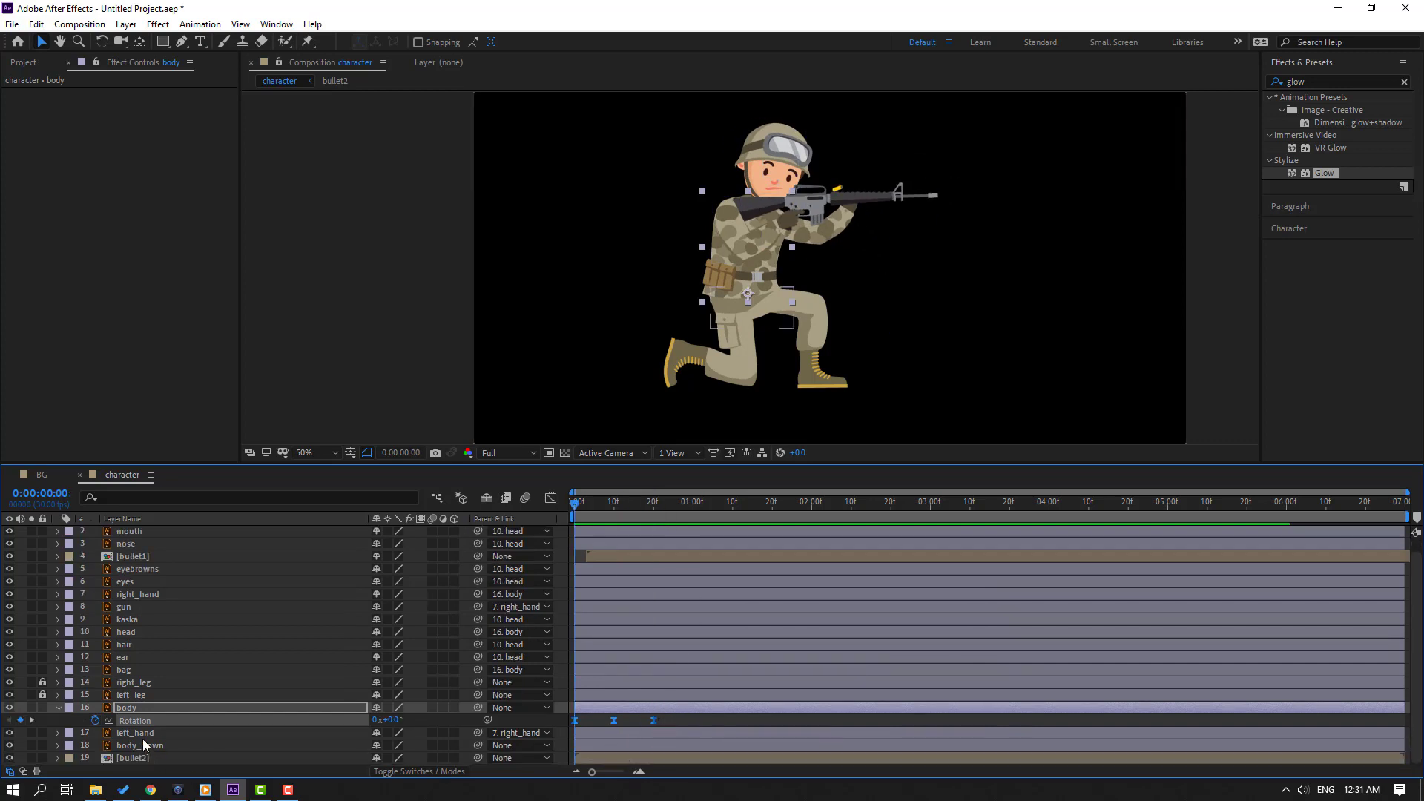
pyautogui.keyDown('alt'); pyautogui.click(95, 721); pyautogui.keyUp('alt')
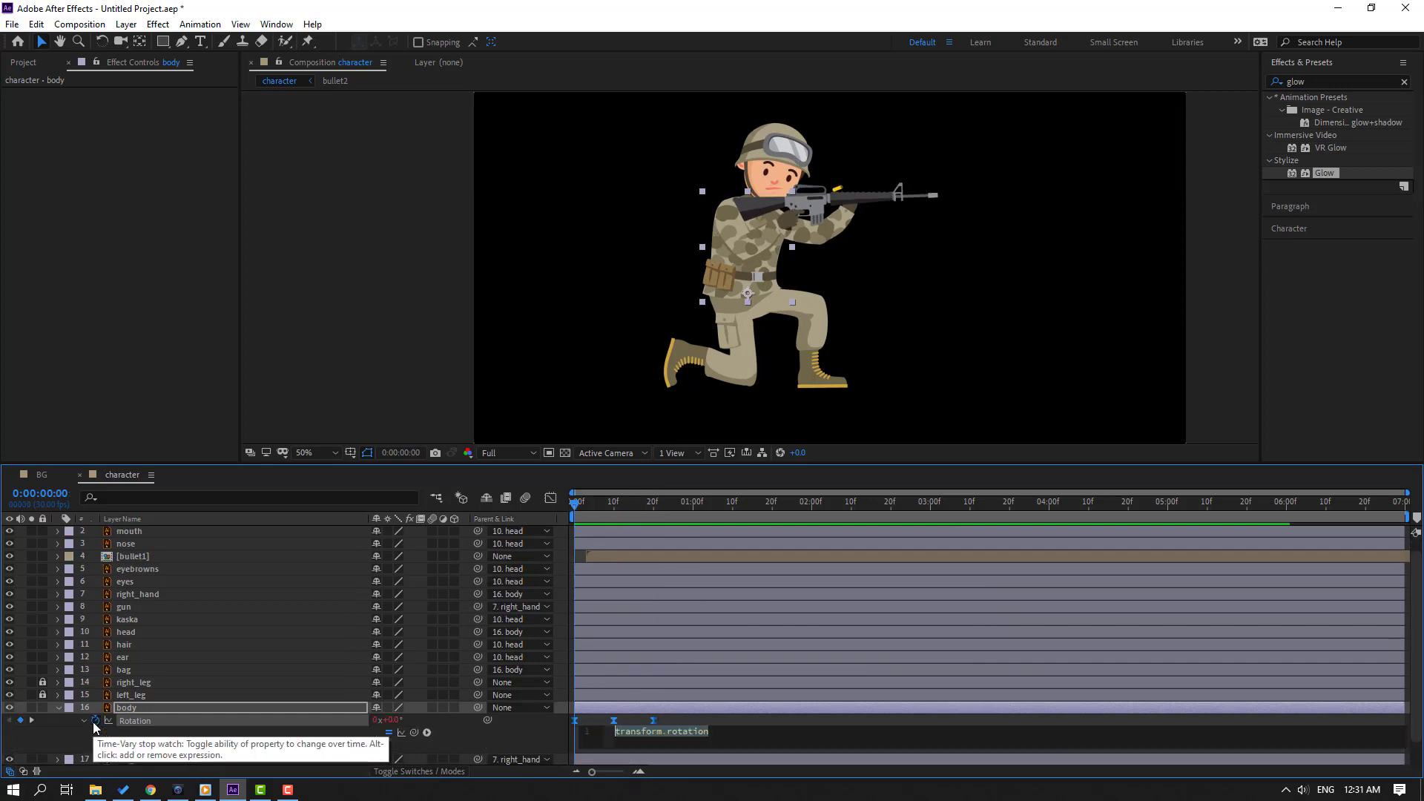
pyautogui.click(426, 732)
pyautogui.moveTo(540, 663)
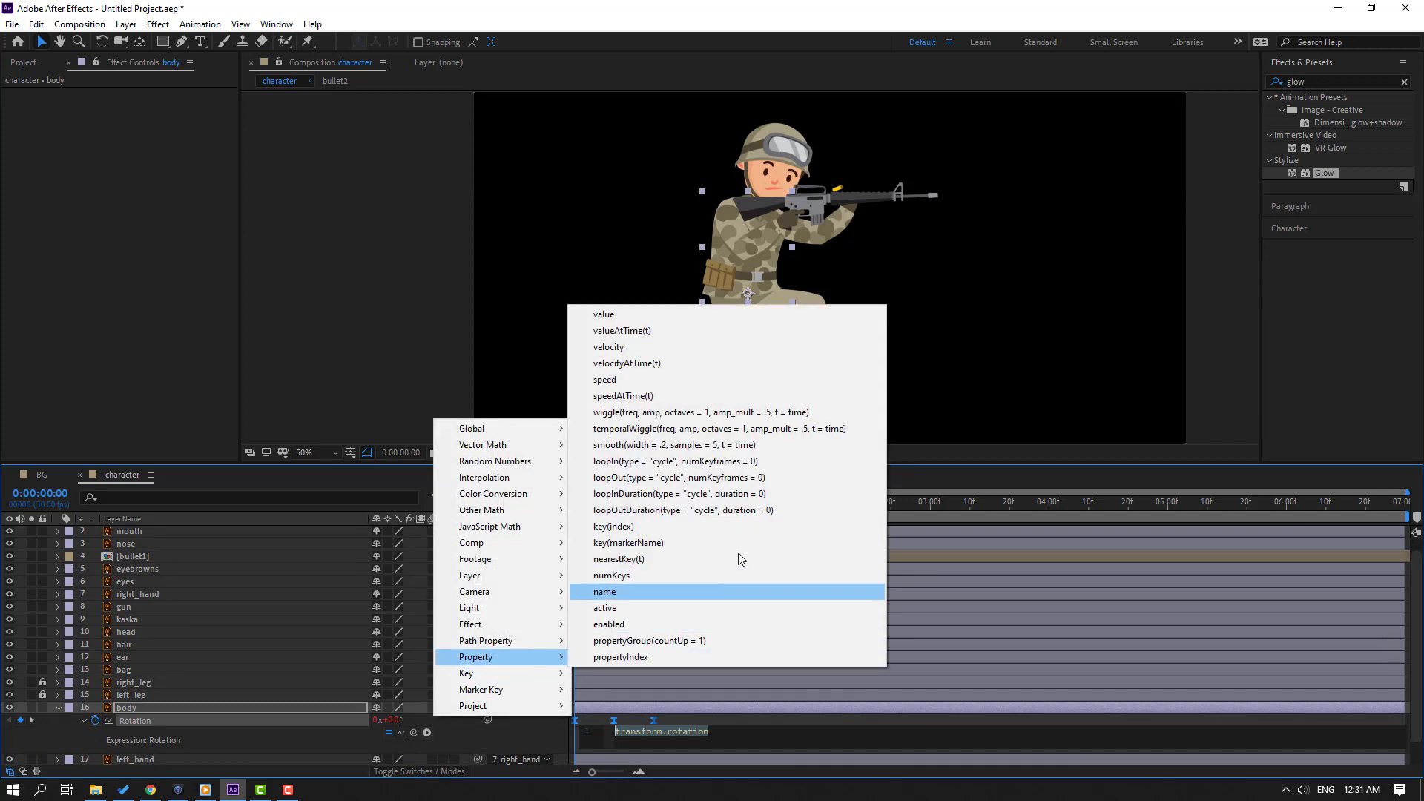
pyautogui.click(741, 510)
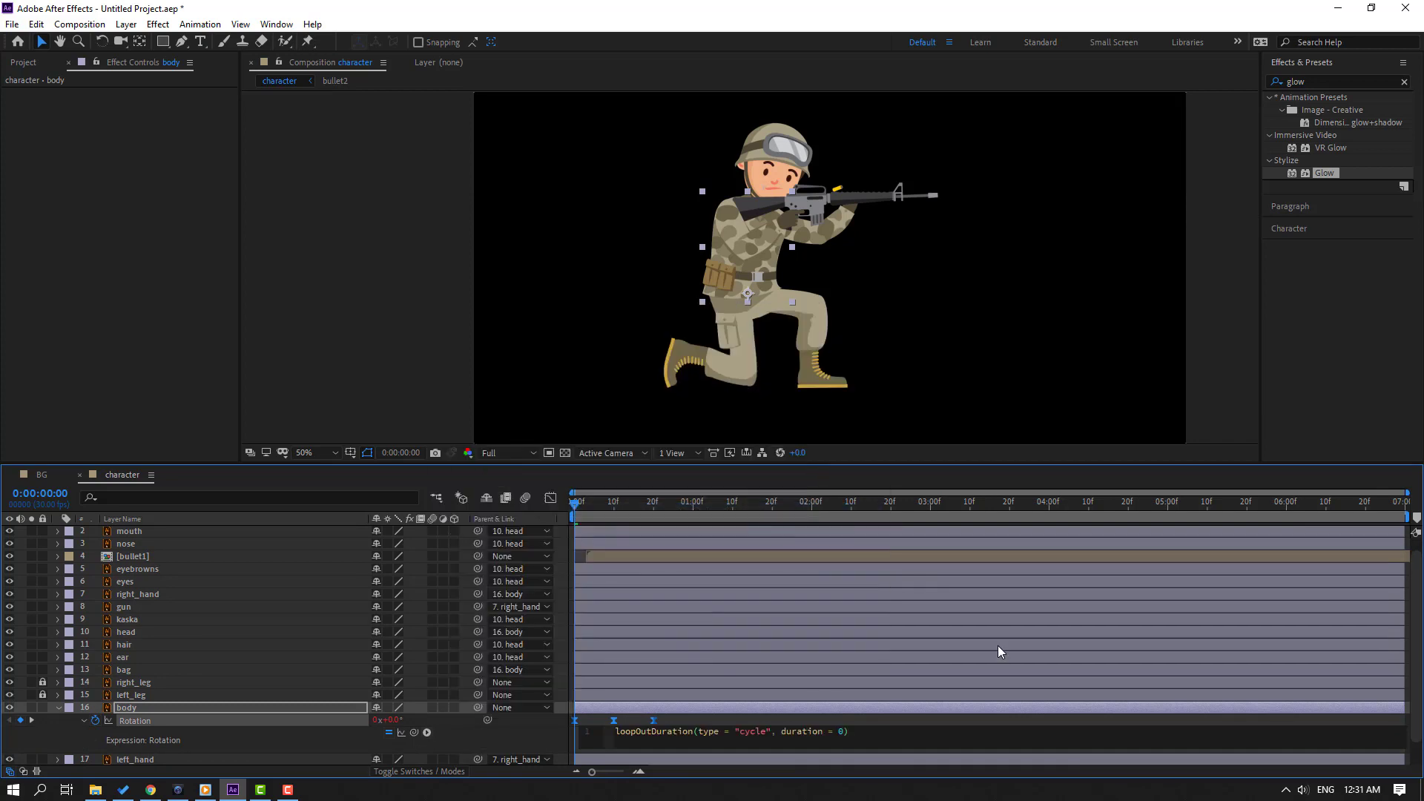
pyautogui.click(1209, 718)
pyautogui.press('space')
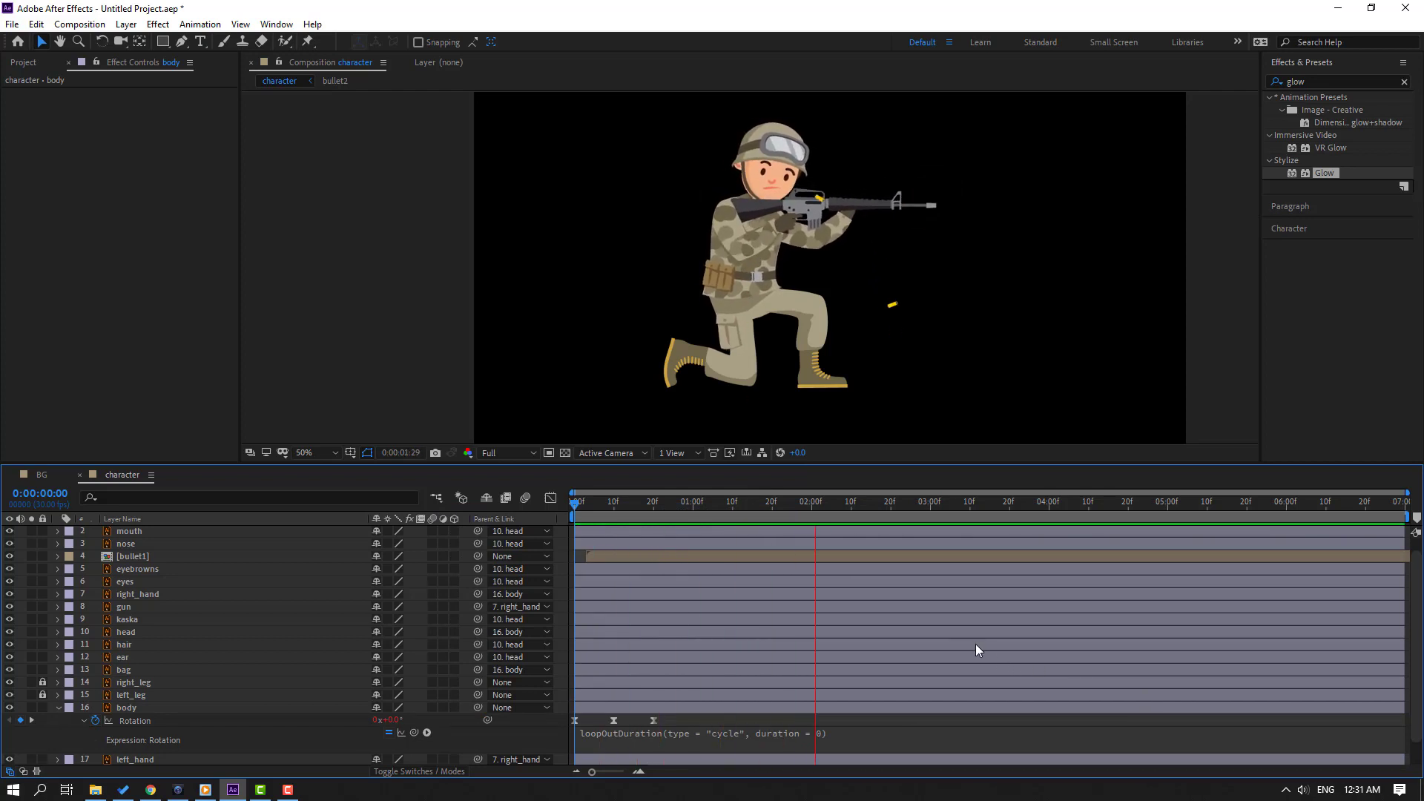
# - Compress the body's three Rotation keyframes proportionally so the last falls at about frame 15, and preview the faster loop
pyautogui.click(651, 720)
pyautogui.click(605, 723)
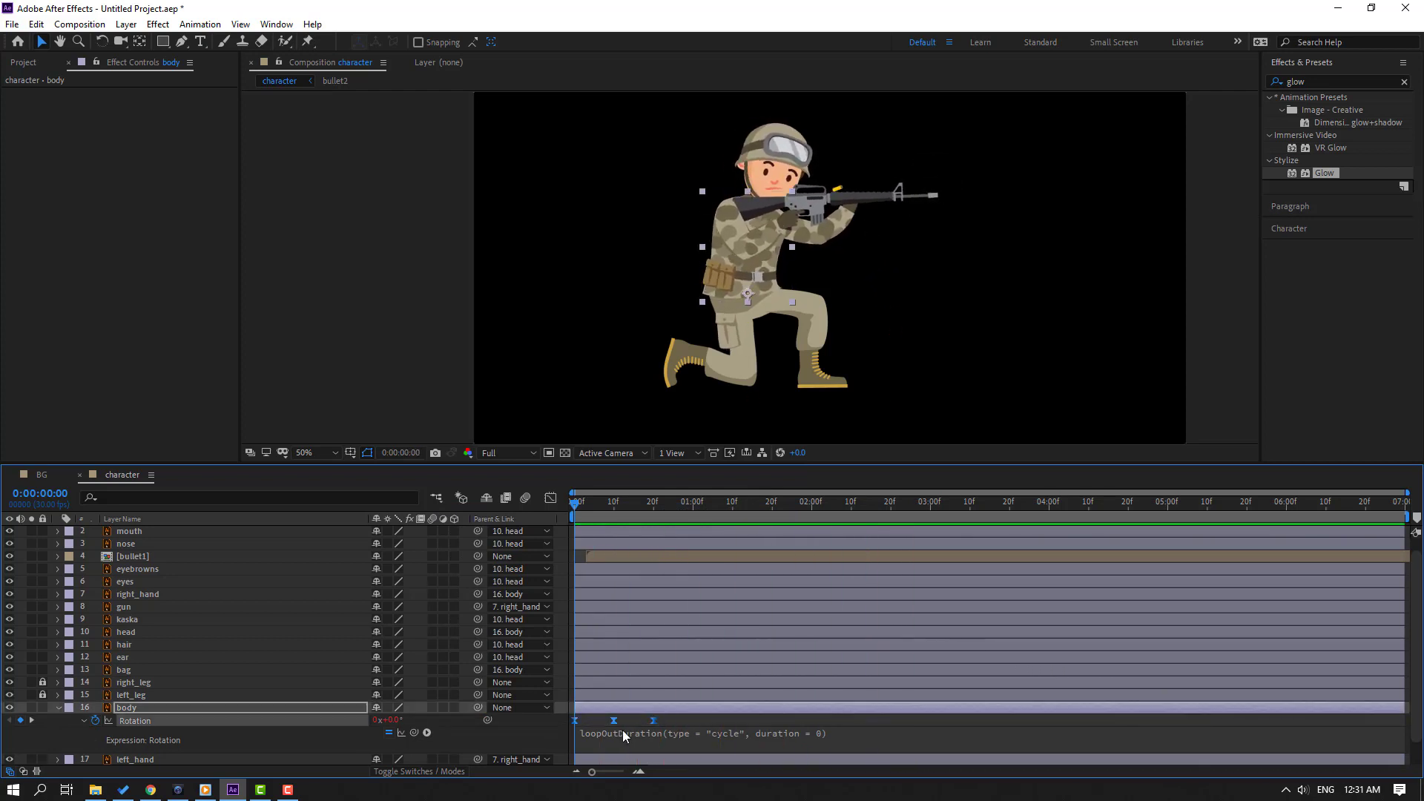
pyautogui.moveTo(652, 721); pyautogui.dragTo(633, 721)
pyautogui.press('space')
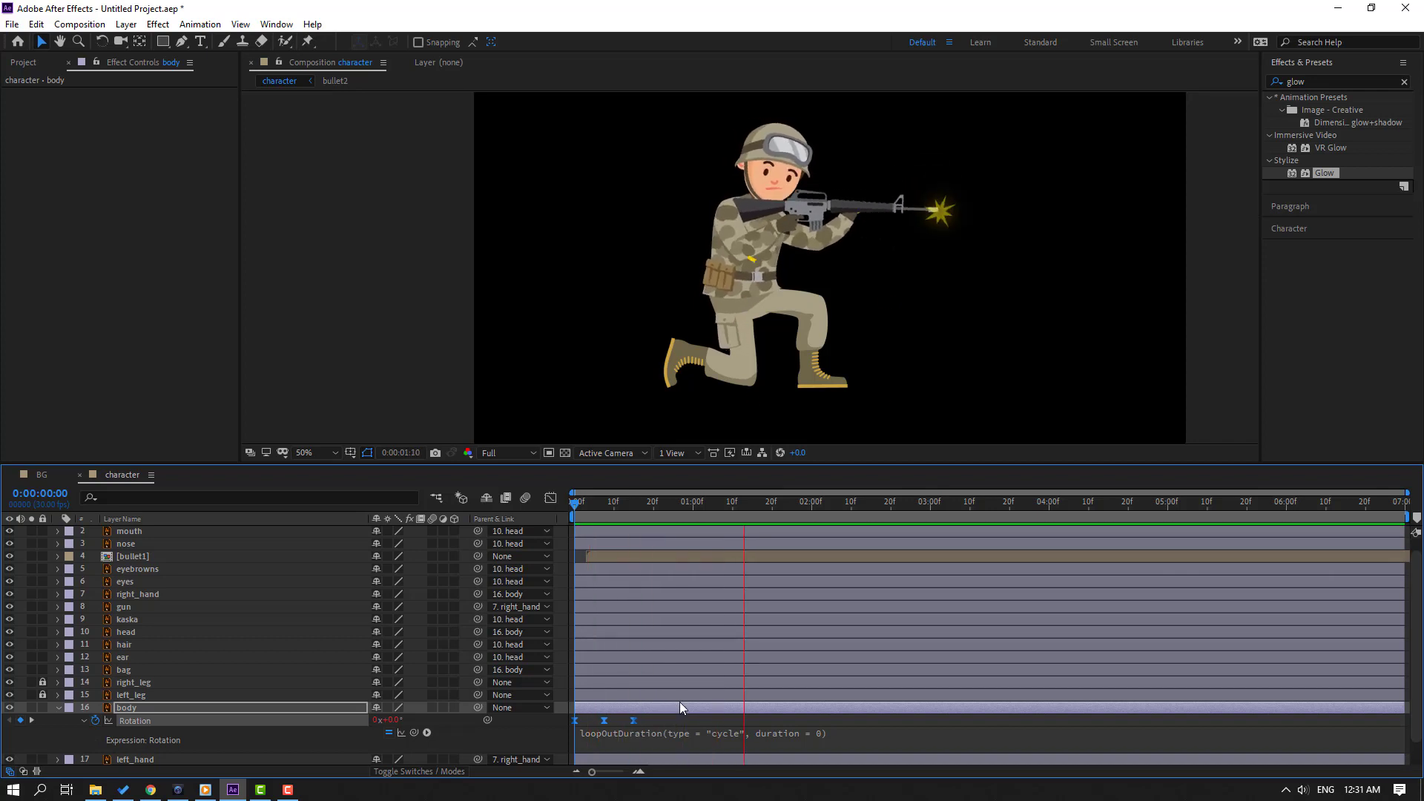
pyautogui.scroll(-1, 682, 401)
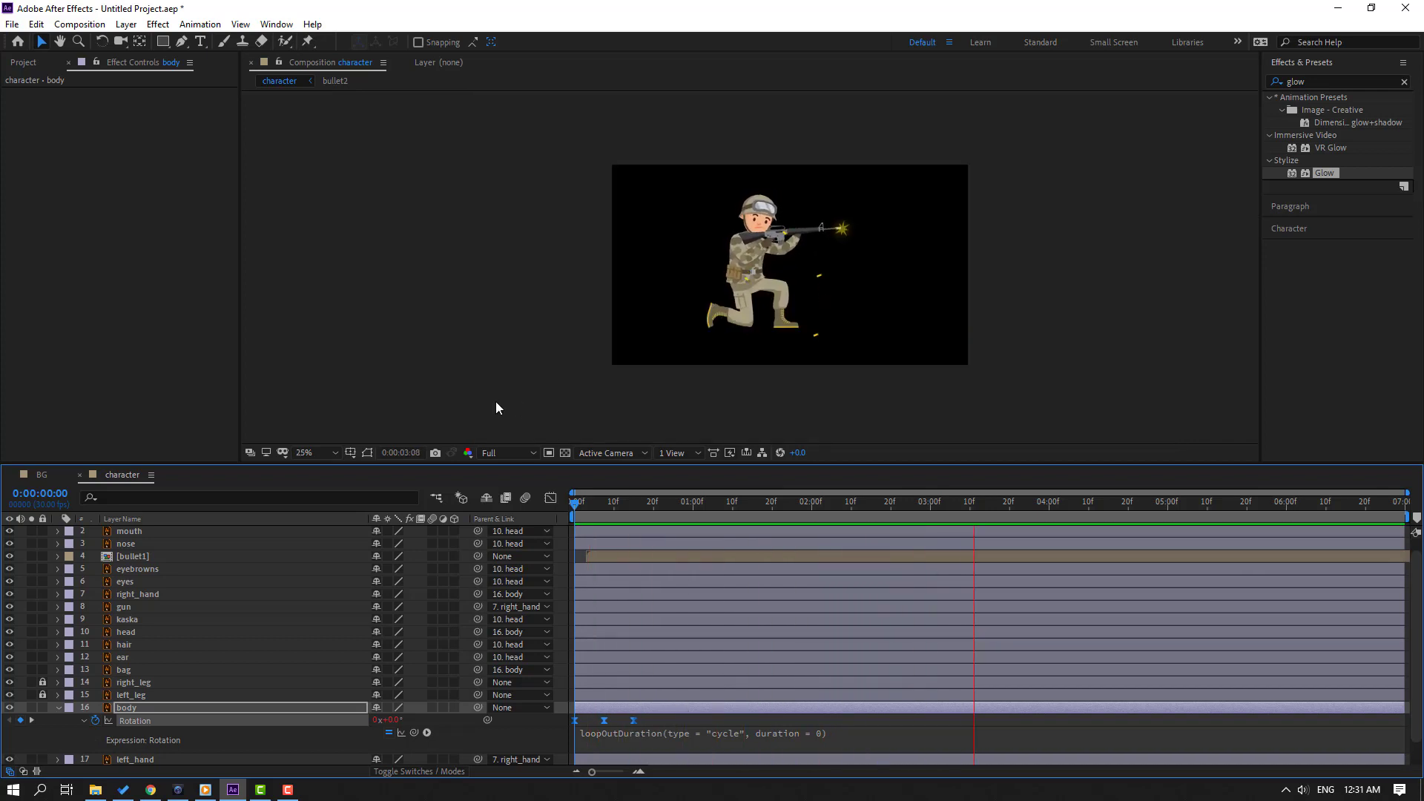
pyautogui.press(',')
pyautogui.press('.')
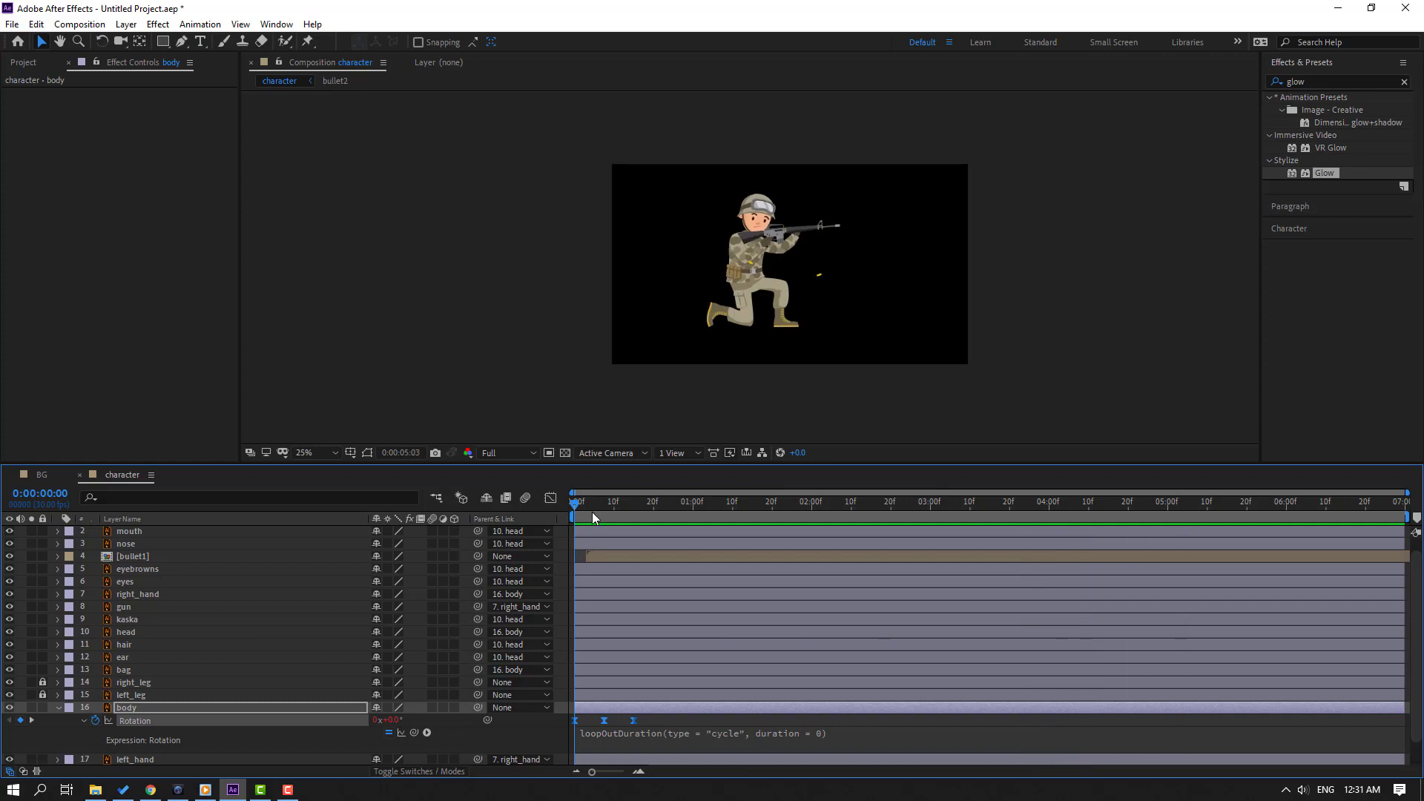
pyautogui.press('space')
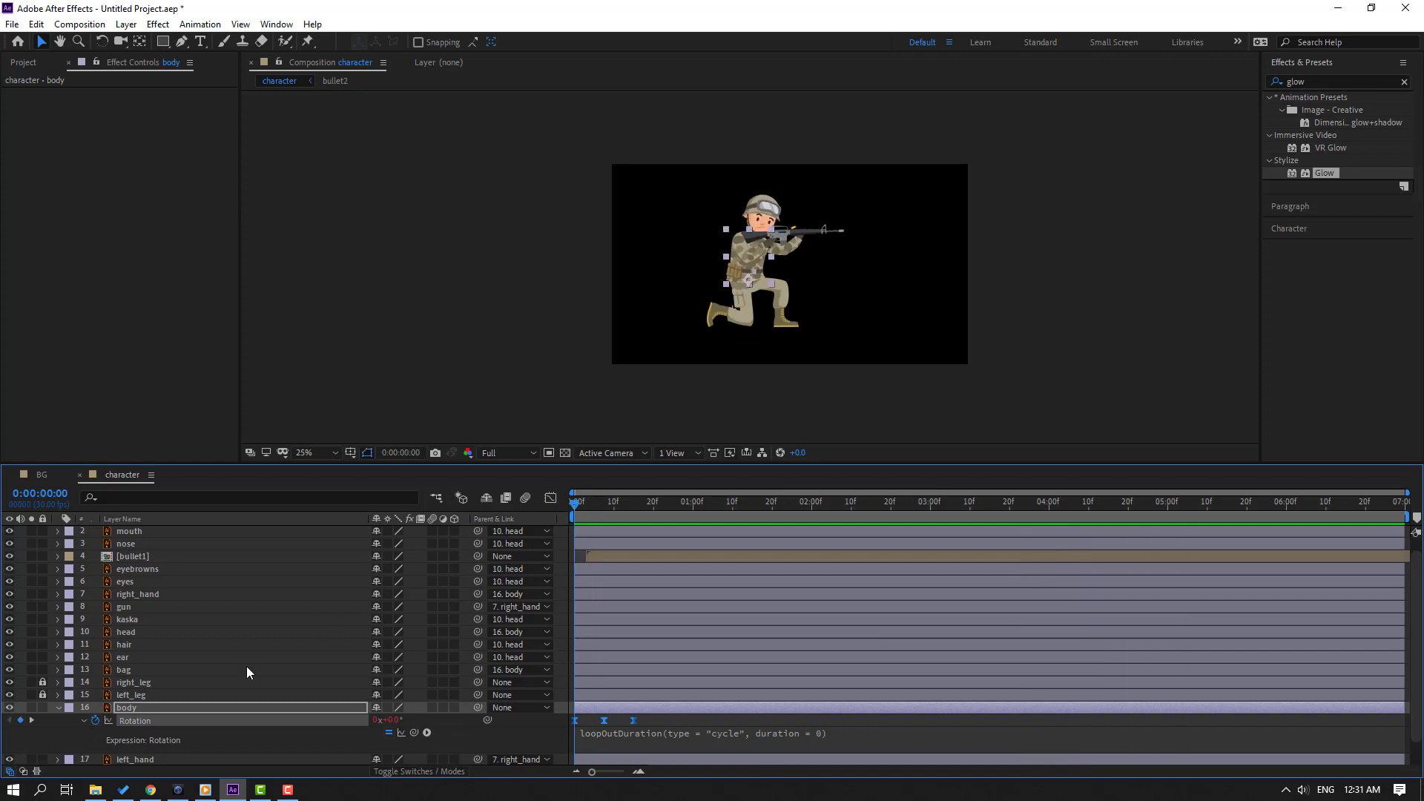
# - Solo the head layer, move its anchor point down to the lower edge of the chin, and turn solo off
pyautogui.click(132, 636)
pyautogui.press('.')
pyautogui.click(31, 631)
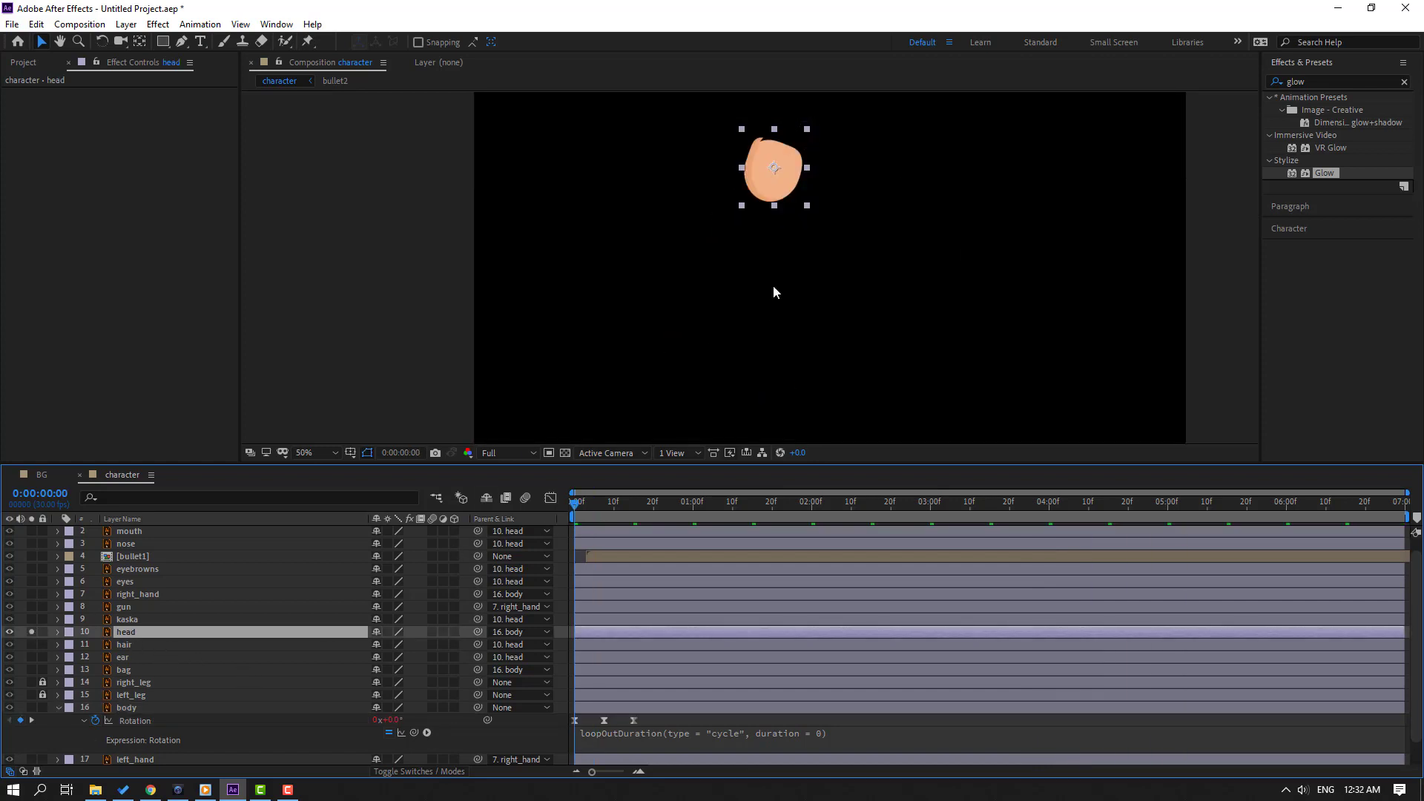
pyautogui.press('.')
pyautogui.press('.')
pyautogui.moveTo(816, 292); pyautogui.dragTo(577, 348)
pyautogui.click(140, 41)
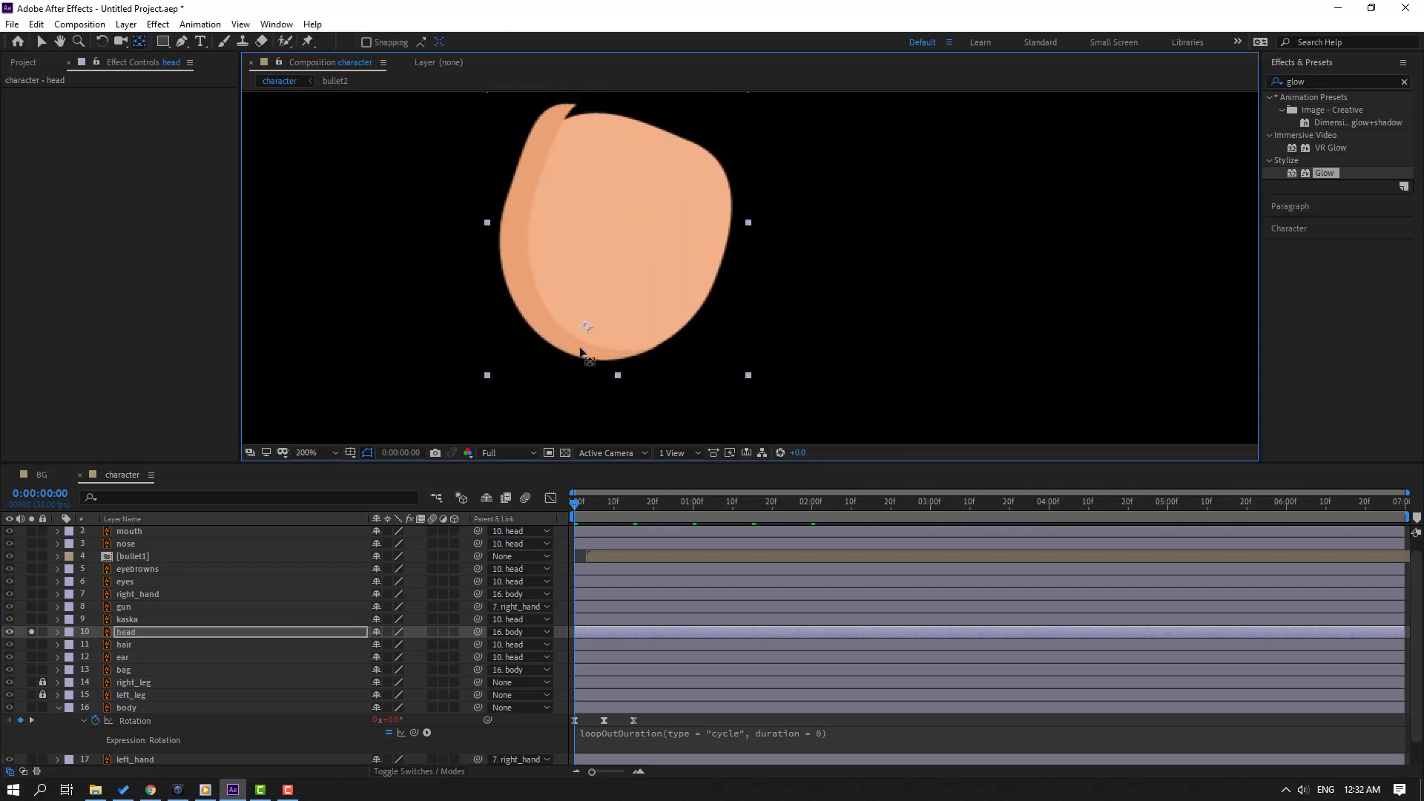
pyautogui.click(43, 41)
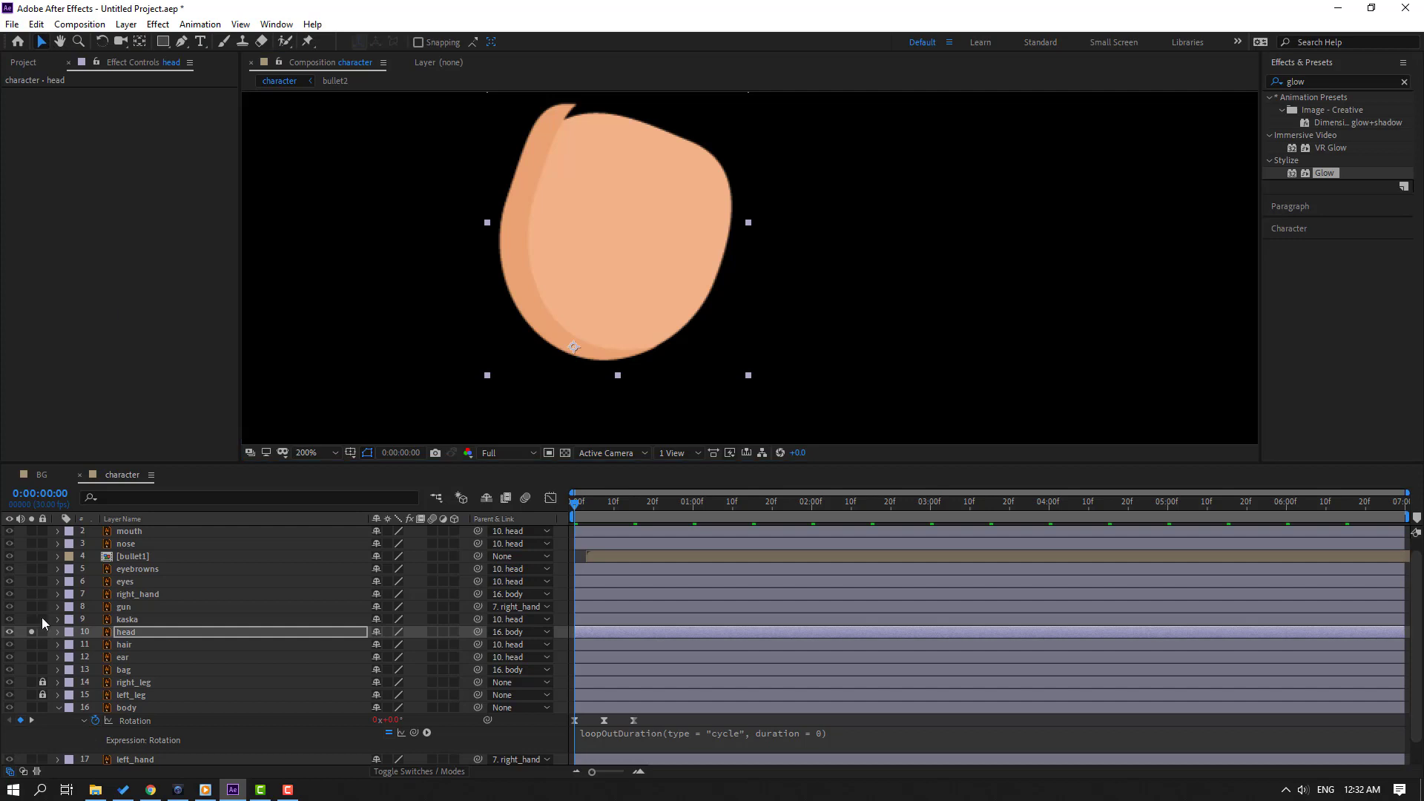
pyautogui.click(31, 632)
# - Keyframe the head's Rotation at -7° on frame 0 and 4° on frame 7, and copy the first keyframe to frame 14
pyautogui.press('r')
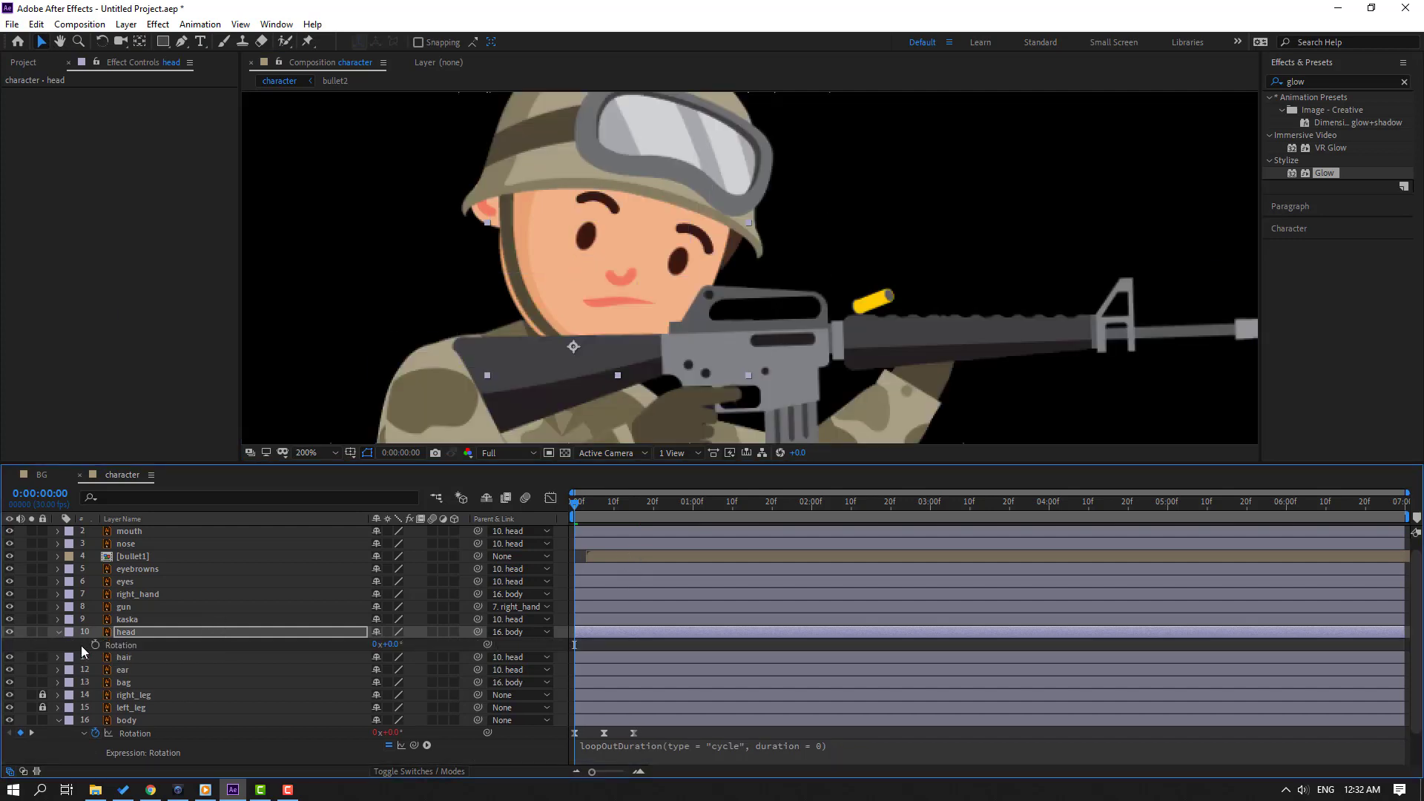
pyautogui.moveTo(387, 645); pyautogui.dragTo(366, 644)
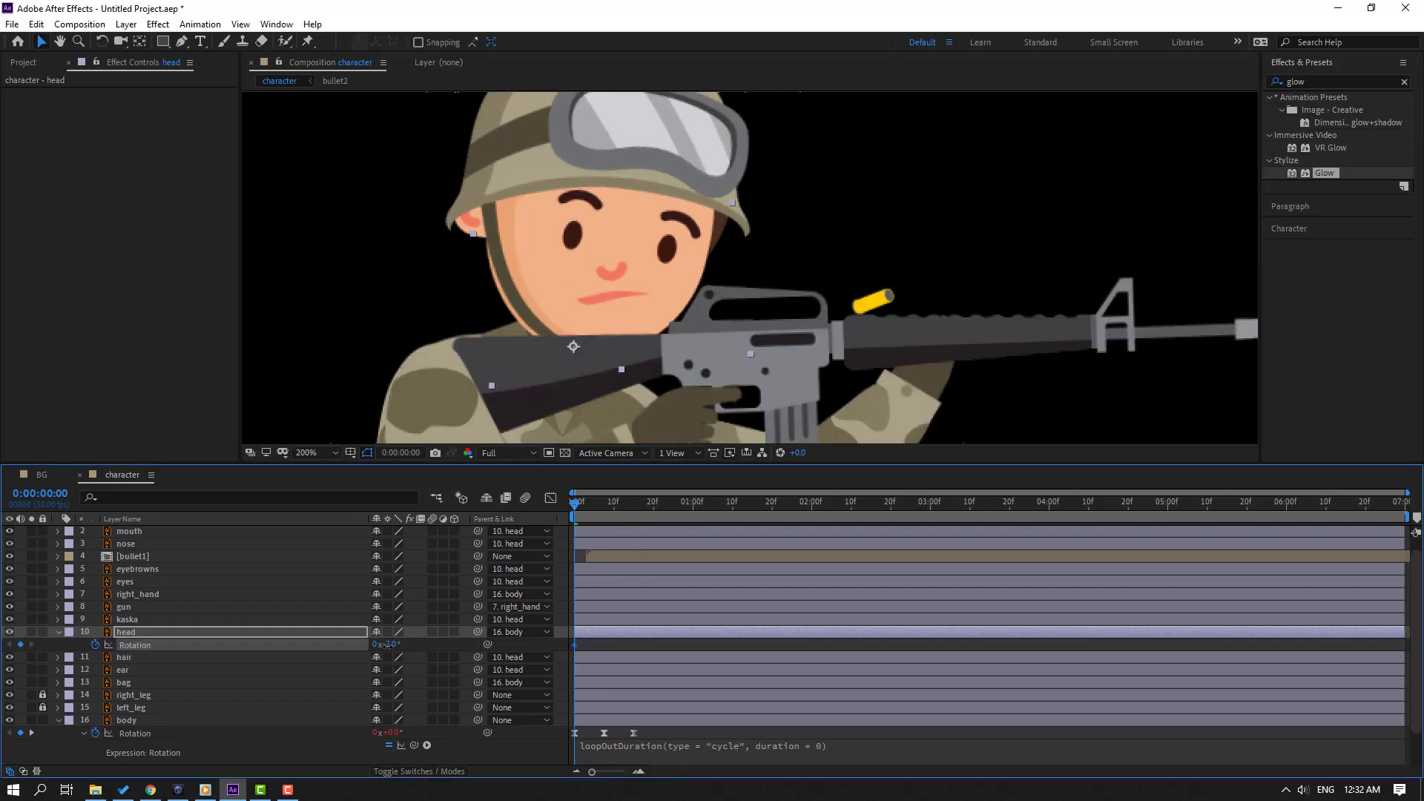
pyautogui.moveTo(578, 513); pyautogui.dragTo(607, 513)
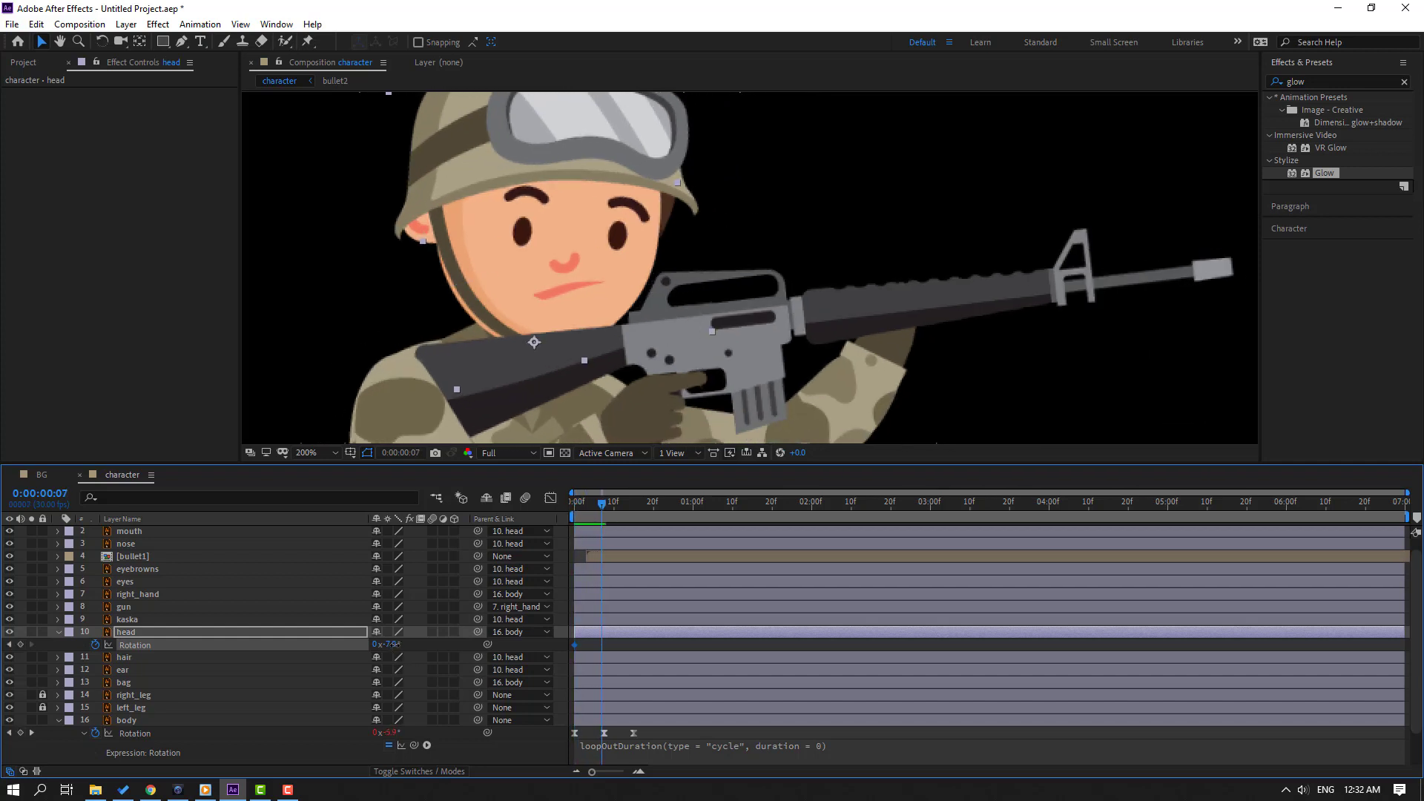
pyautogui.moveTo(389, 644); pyautogui.dragTo(399, 645)
pyautogui.moveTo(604, 504); pyautogui.dragTo(630, 505)
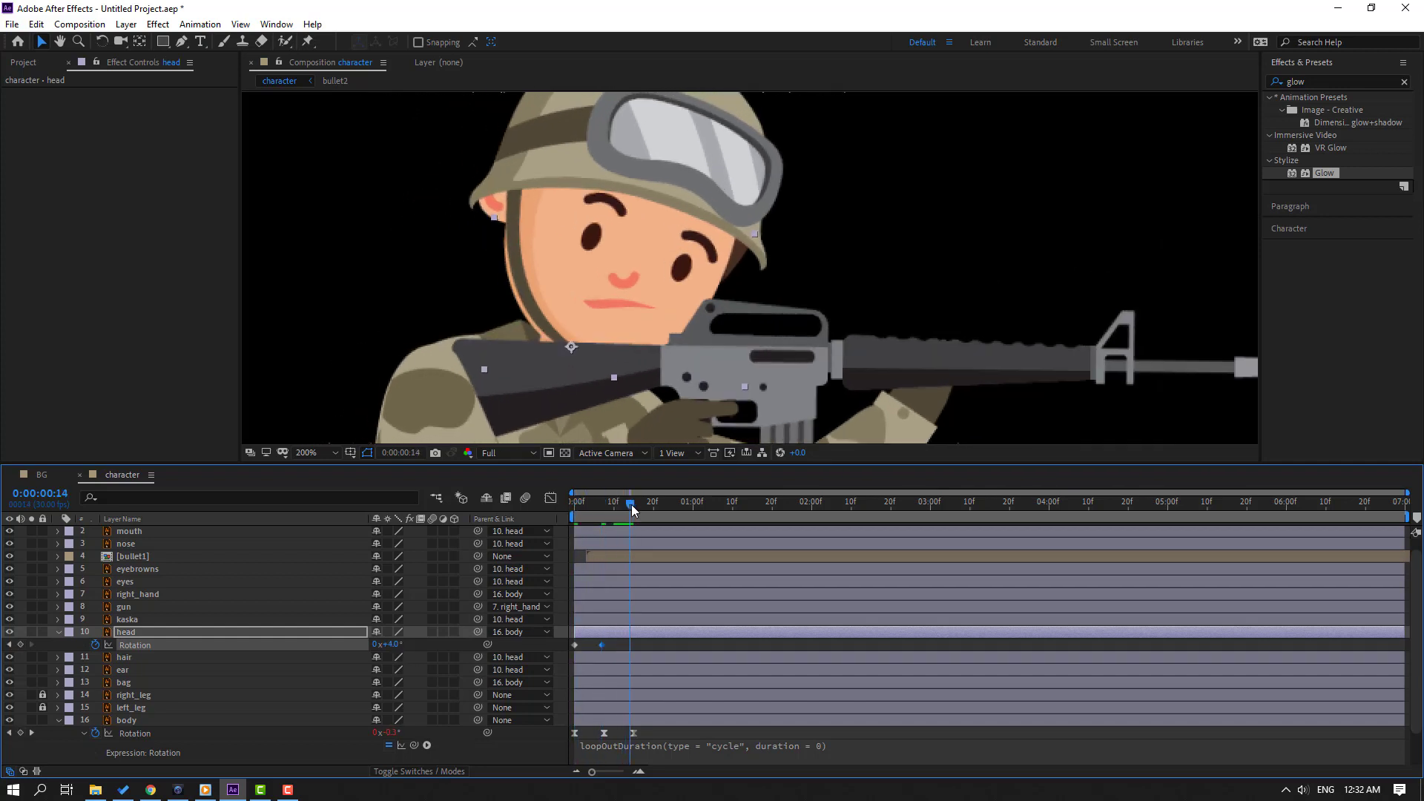
pyautogui.click(575, 645)
pyautogui.hotkey('ctrl', 'c')
pyautogui.hotkey('ctrl', 'v')
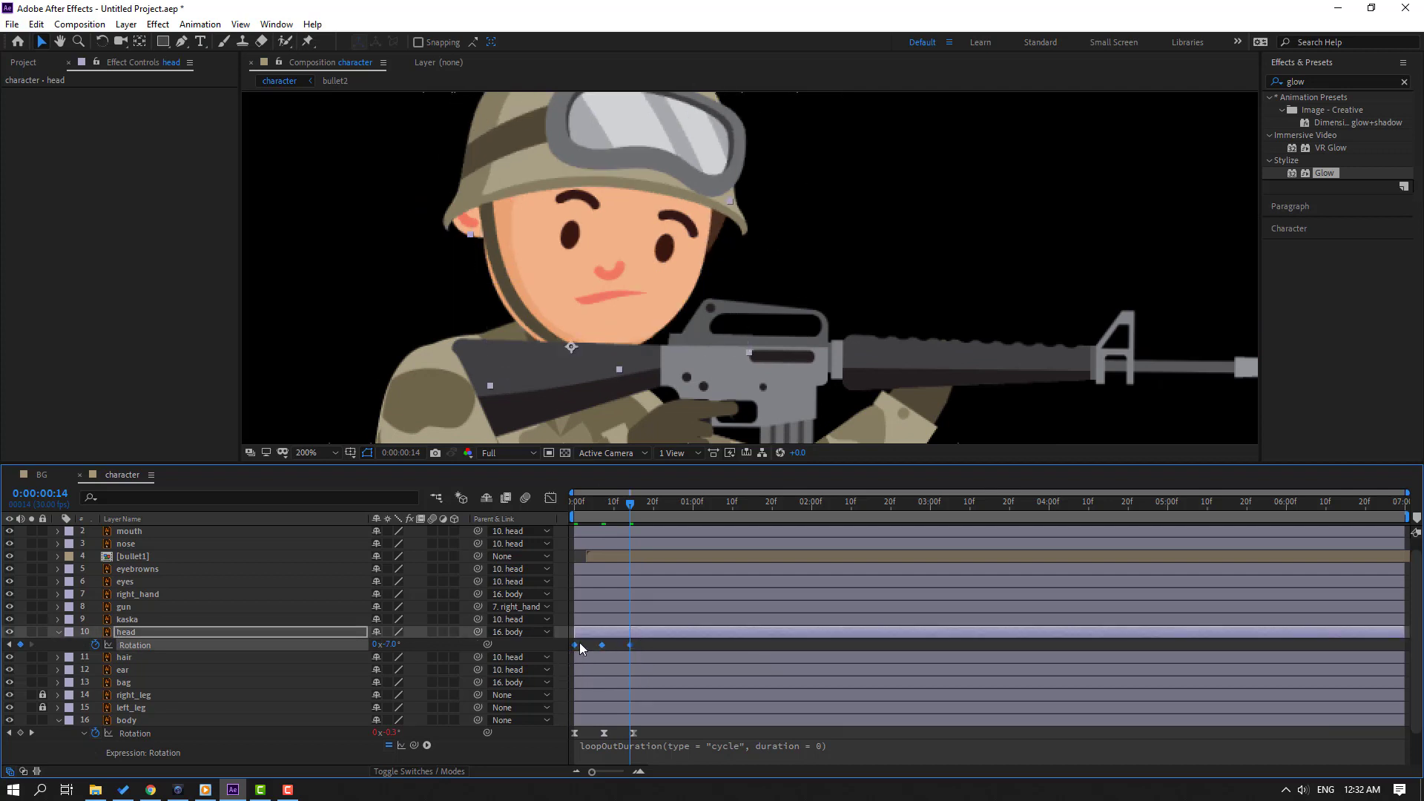
# - Apply Easy Ease to the head's three Rotation keyframes and shift them about 5 frames later
pyautogui.rightClick(575, 644)
pyautogui.moveTo(653, 630)
pyautogui.click(777, 681)
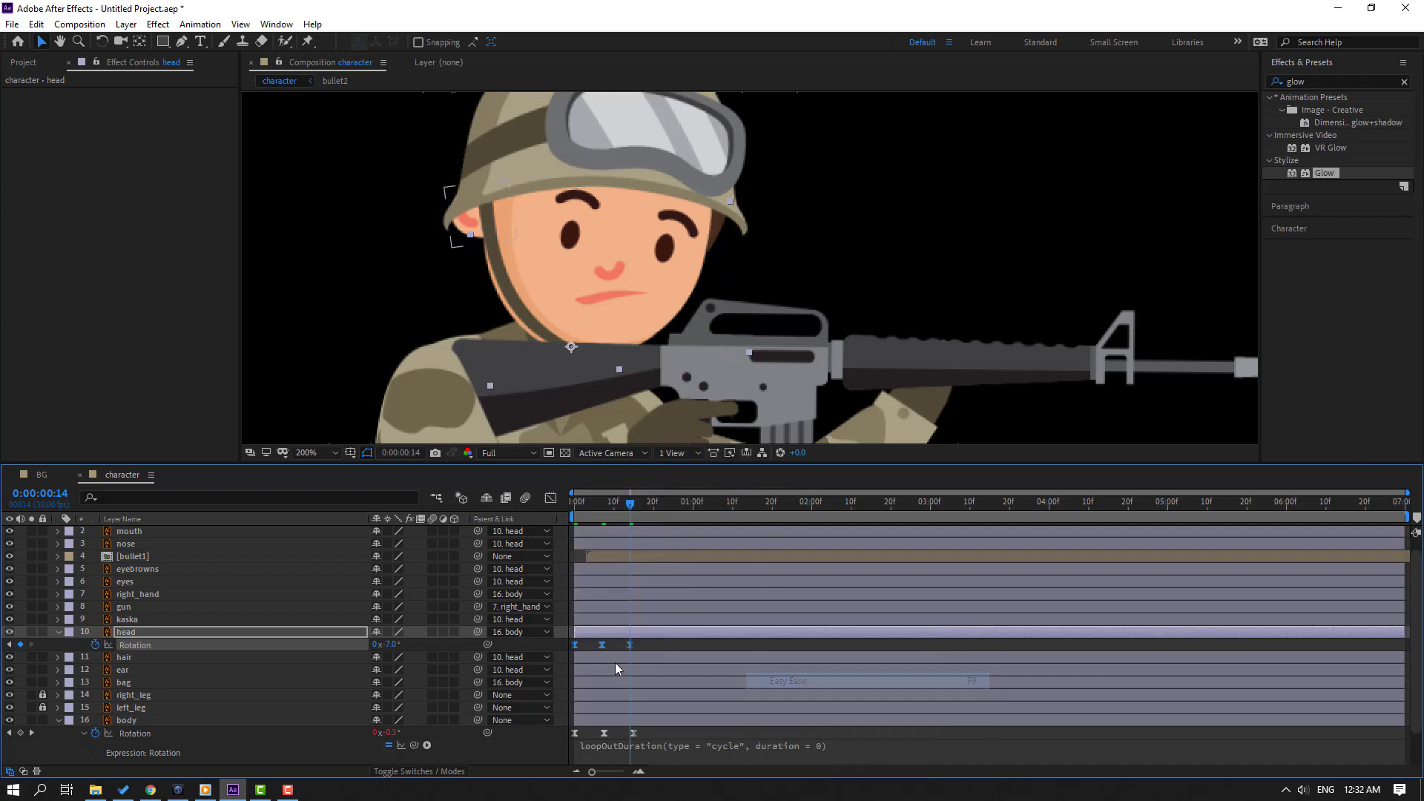
pyautogui.moveTo(629, 645); pyautogui.dragTo(649, 646)
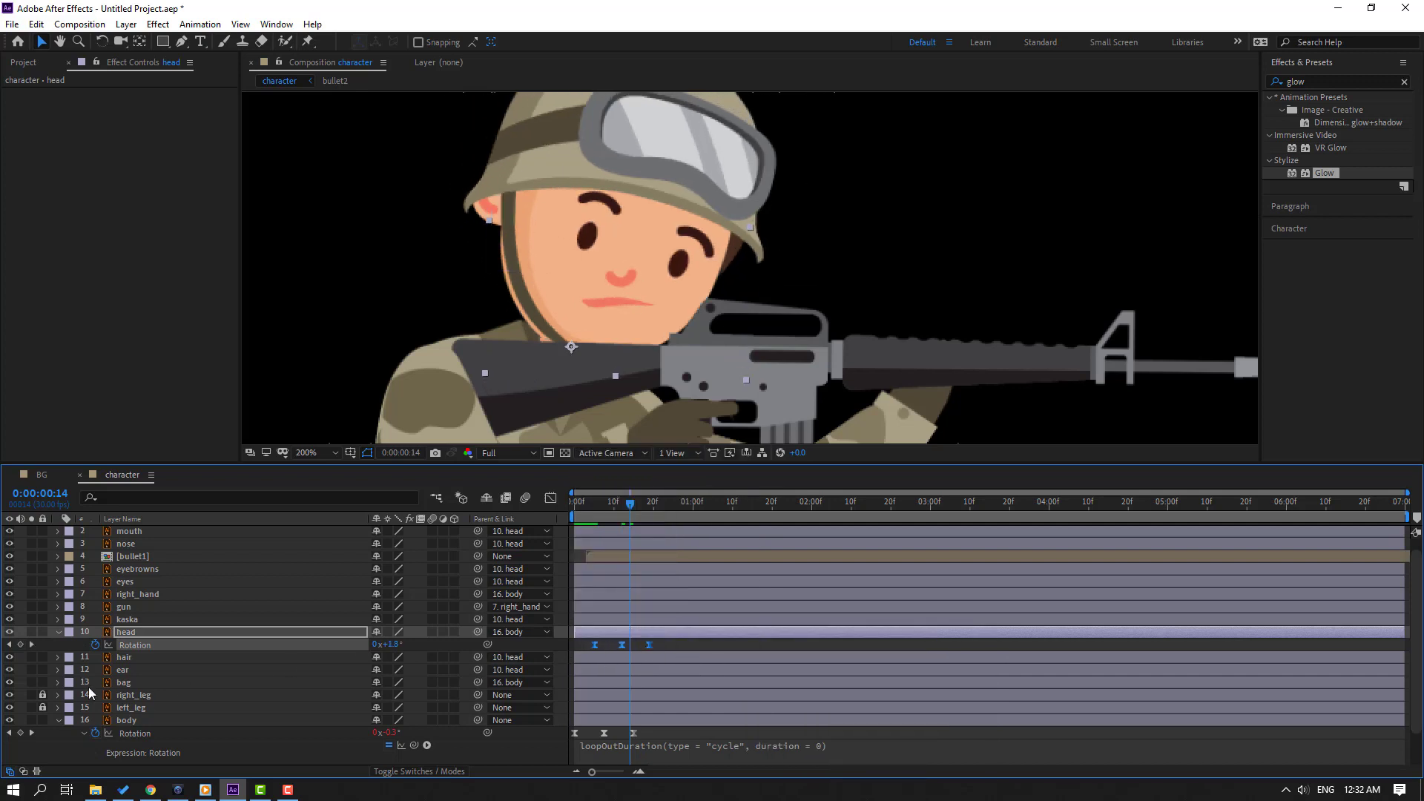
# - Add the expression loopOutDuration(type = "cycle", duration = 0) to the head's Rotation and preview the looping animation
pyautogui.keyDown('alt'); pyautogui.click(96, 645); pyautogui.keyUp('alt')
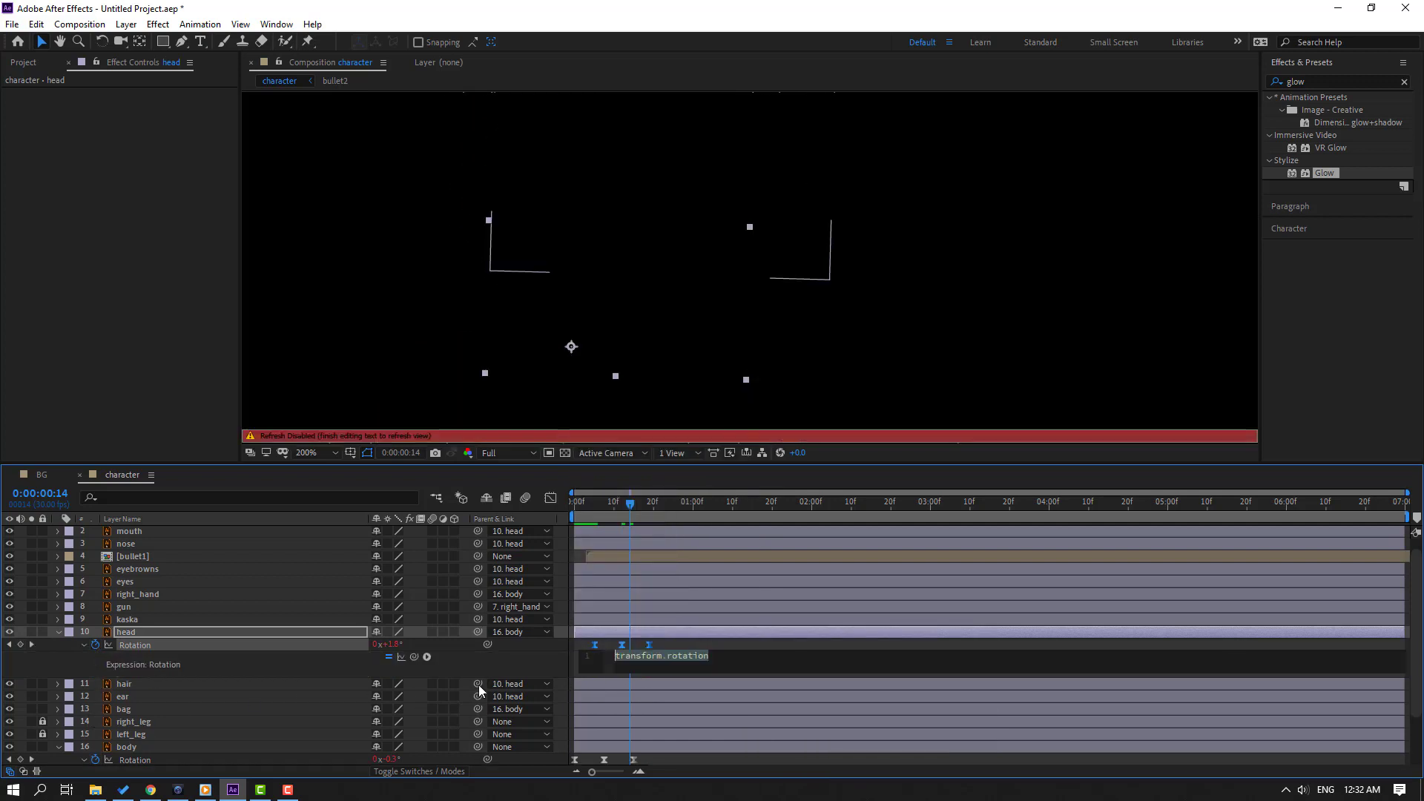
pyautogui.click(427, 657)
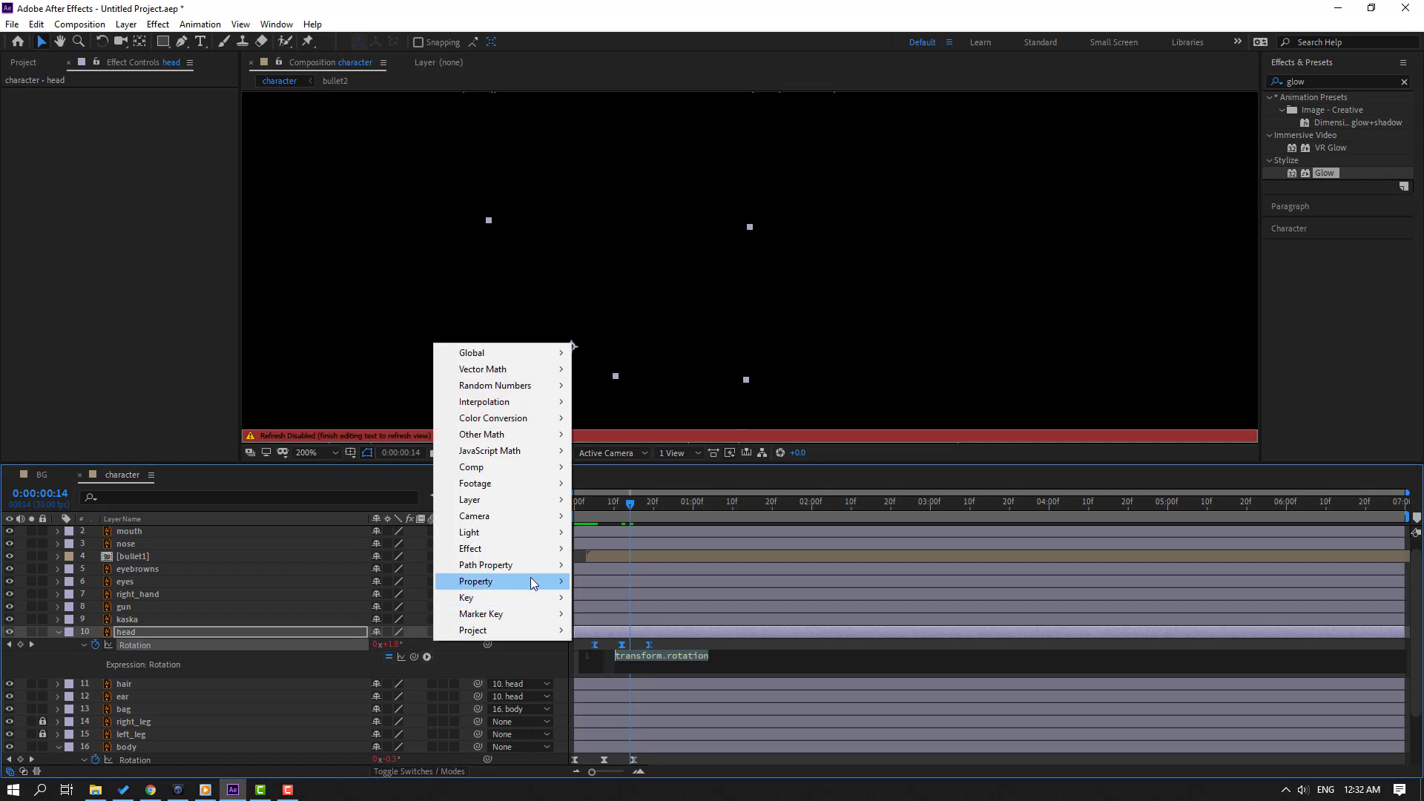
pyautogui.moveTo(532, 583)
pyautogui.click(728, 430)
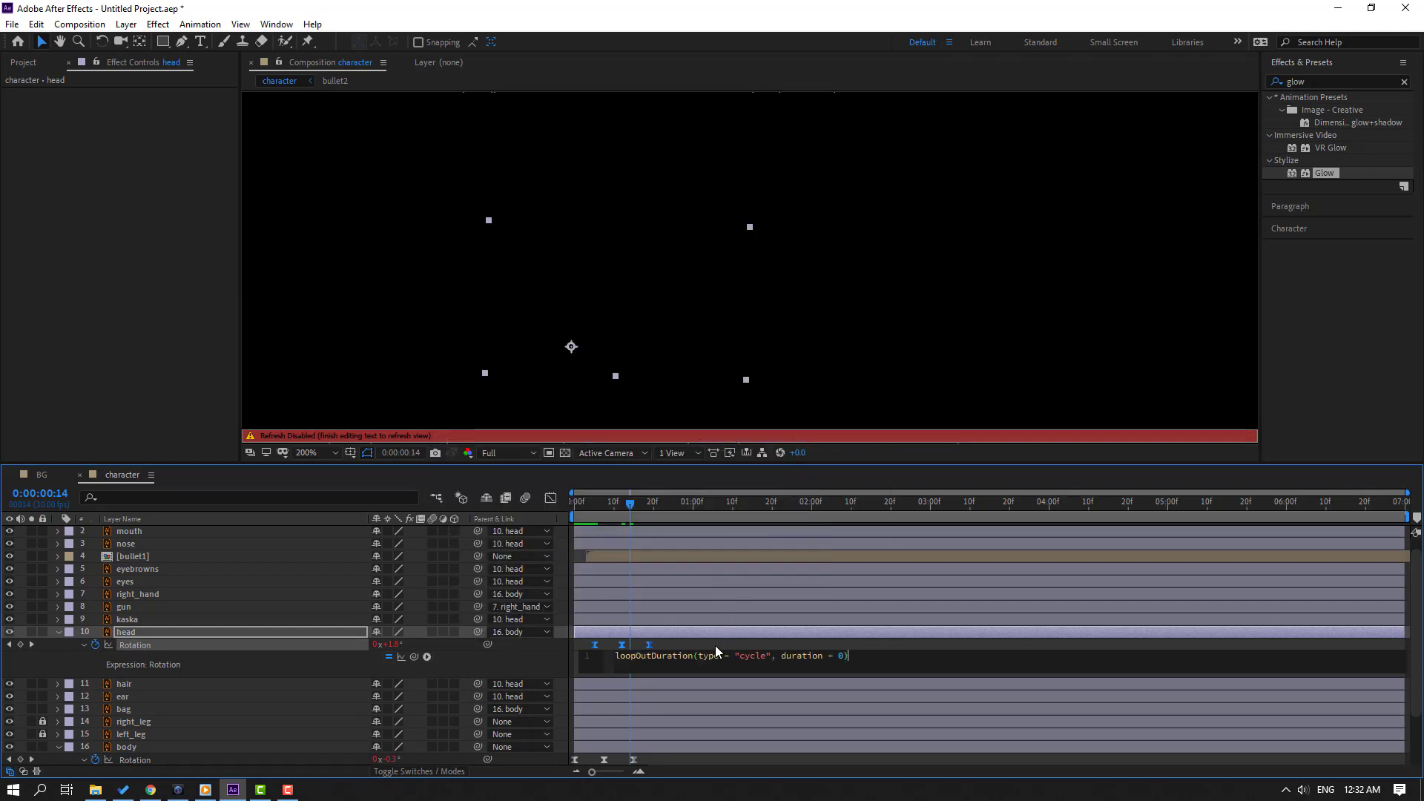
pyautogui.click(715, 645)
pyautogui.scroll(-1, 723, 317)
pyautogui.press('space')
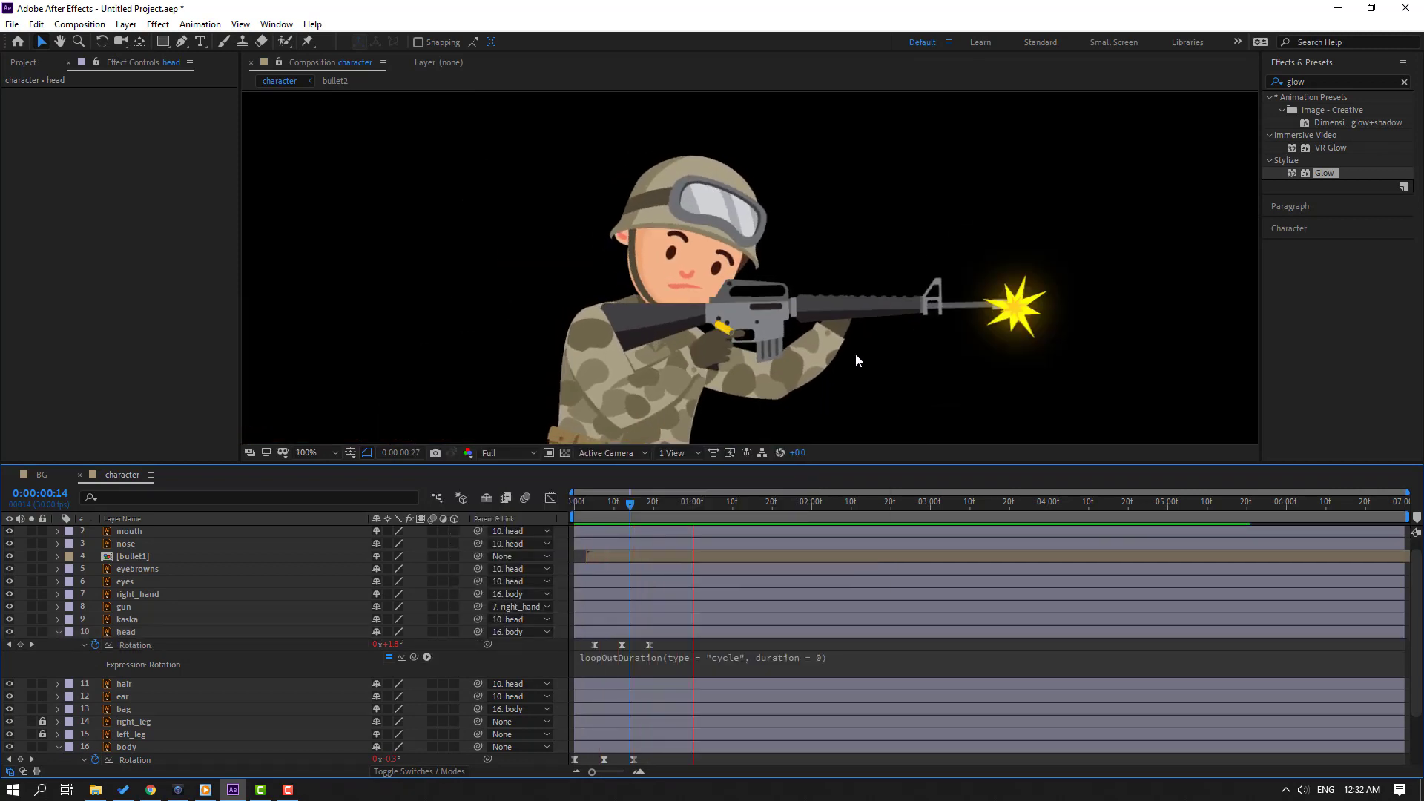
pyautogui.scroll(-2, 572, 350)
pyautogui.scroll(-2, 617, 365)
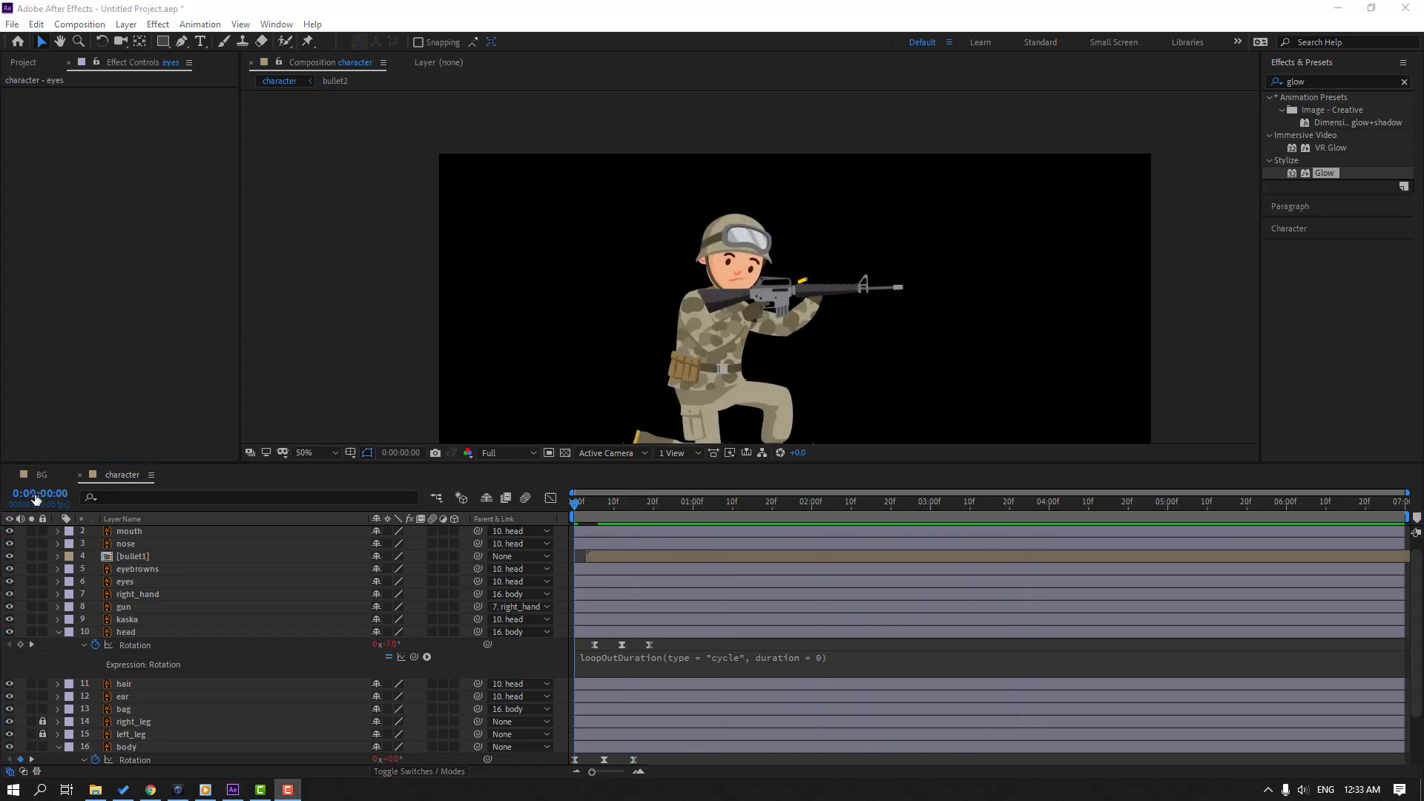
# - Add the character composition to the BG composition as its uppermost layer and shift the soldier slightly right and down
pyautogui.click(43, 476)
pyautogui.click(23, 62)
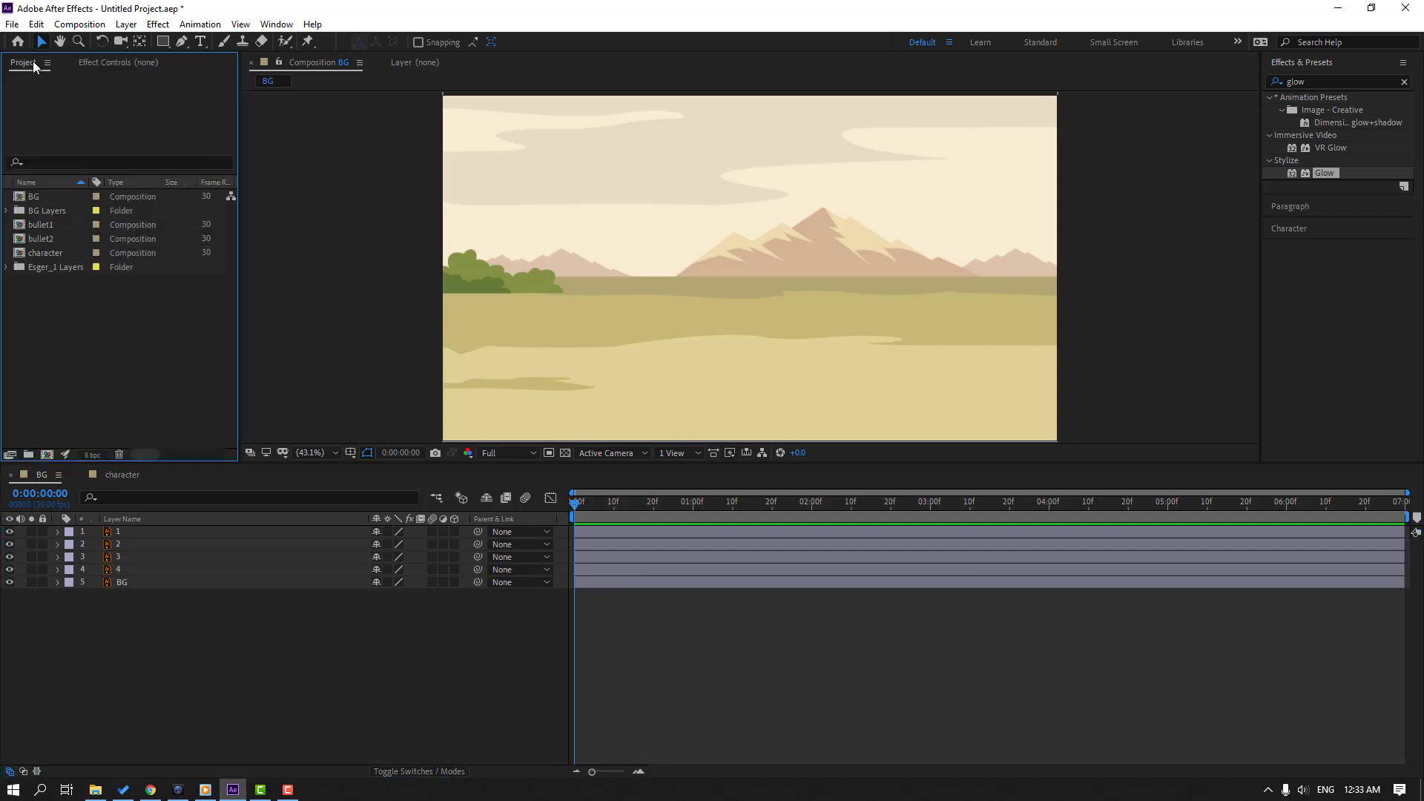
pyautogui.click(56, 253)
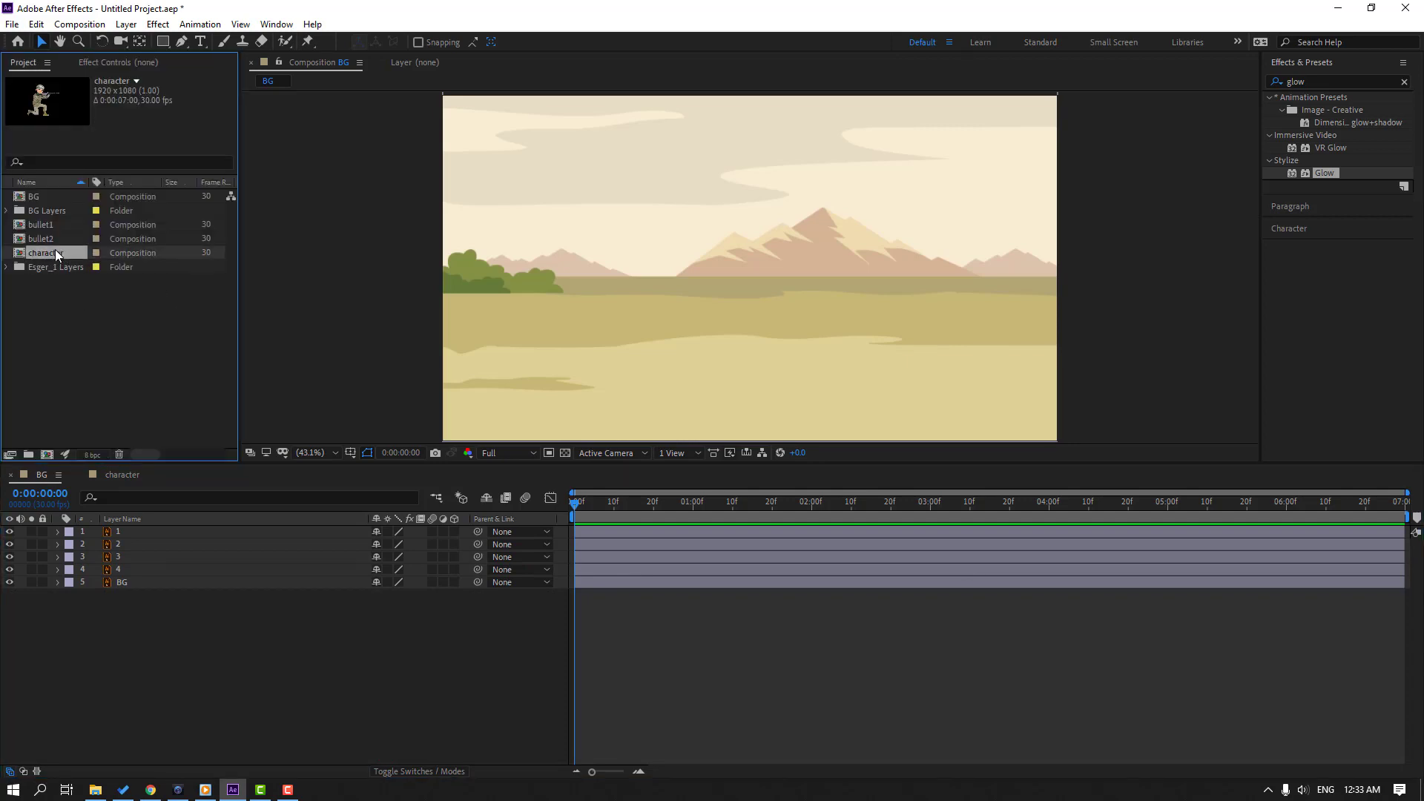
pyautogui.moveTo(56, 252); pyautogui.dragTo(147, 448)
pyautogui.moveTo(136, 519); pyautogui.dragTo(127, 531)
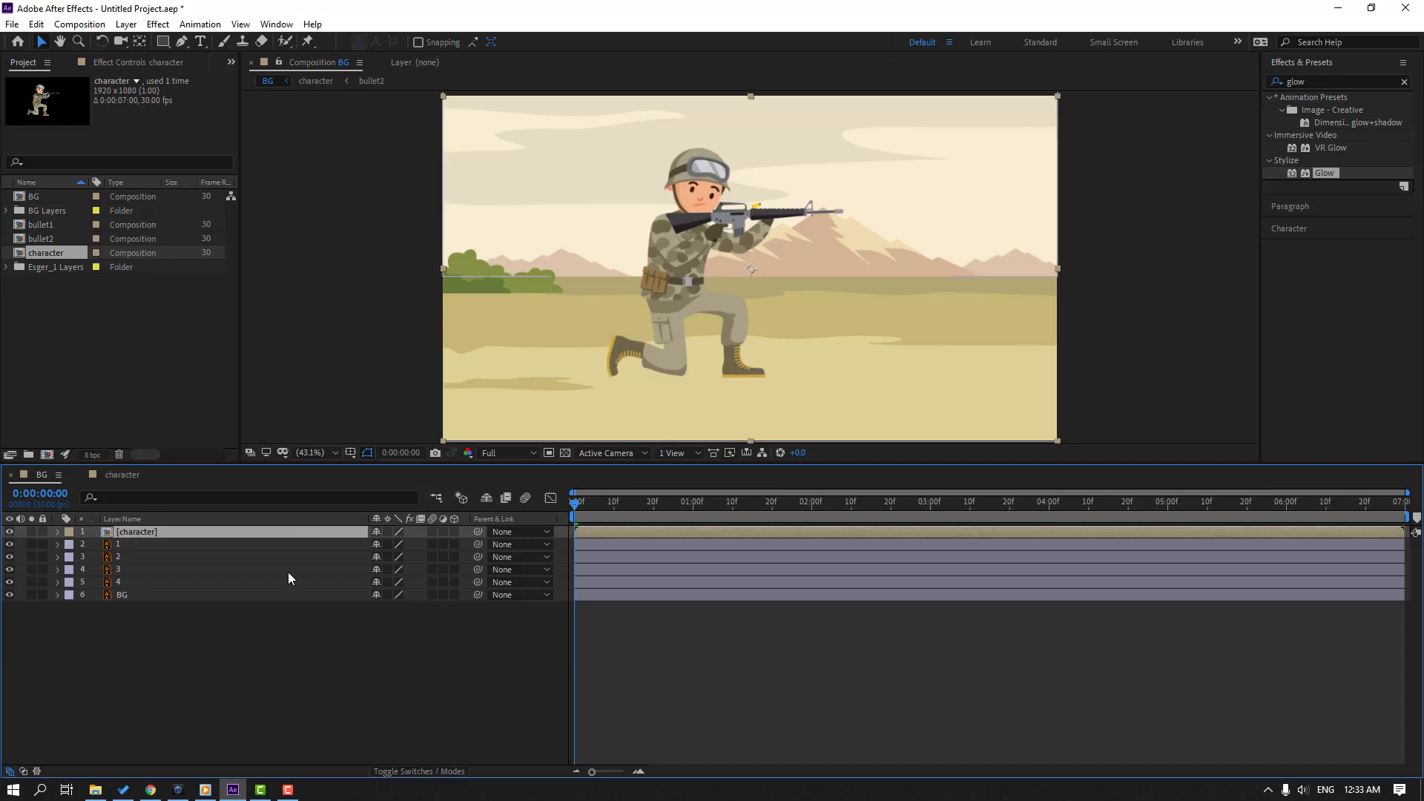
pyautogui.moveTo(675, 270); pyautogui.dragTo(726, 283)
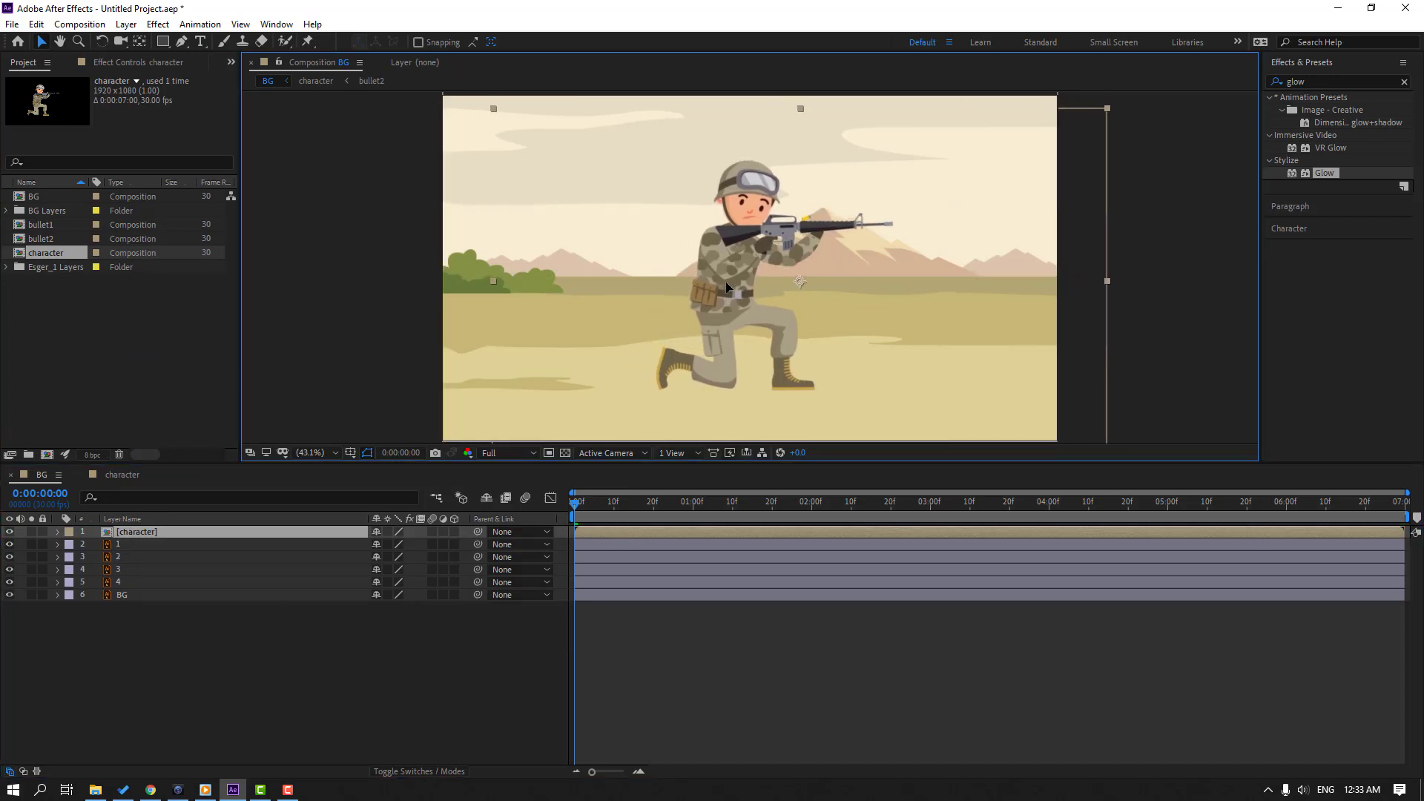
pyautogui.click(149, 732)
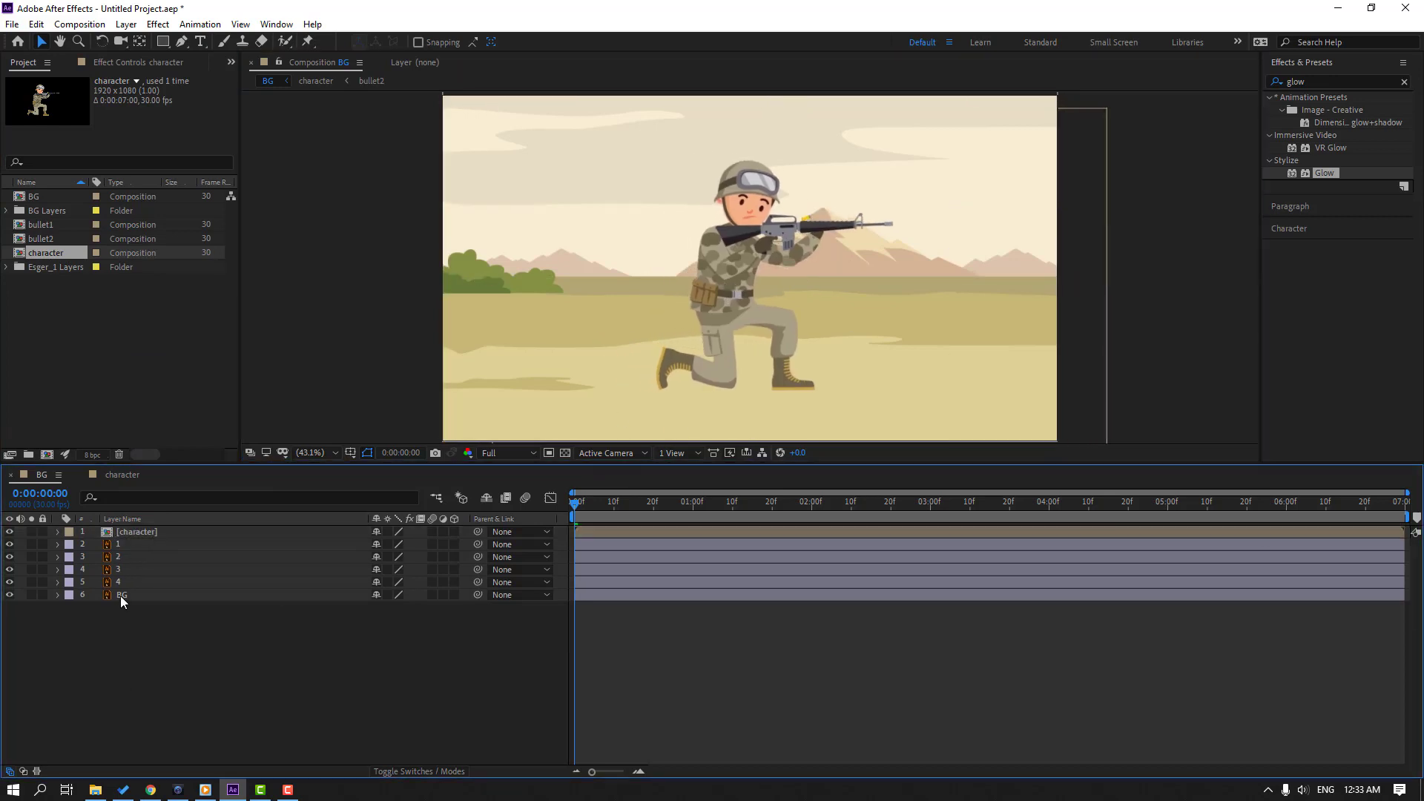
# - Parent background layers 1, 2, 3 and 4 to the BG layer
pyautogui.click(127, 545)
pyautogui.keyDown('ctrl'); pyautogui.click(130, 557); pyautogui.keyUp('ctrl')
pyautogui.keyDown('ctrl'); pyautogui.click(131, 582); pyautogui.keyUp('ctrl')
pyautogui.keyDown('ctrl'); pyautogui.click(131, 569); pyautogui.keyUp('ctrl')
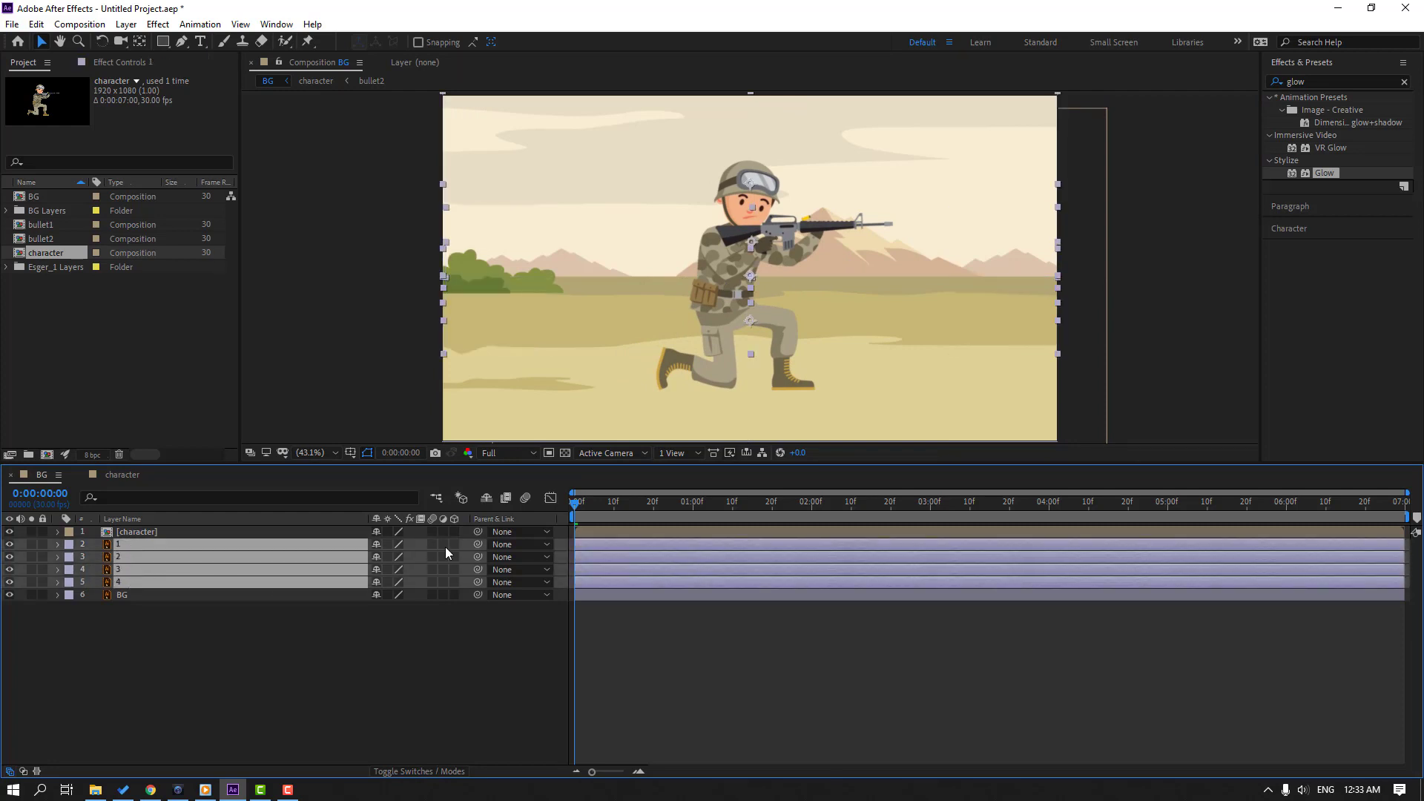
pyautogui.moveTo(479, 545); pyautogui.dragTo(117, 597)
# - Scale the BG layer to 476%, move it up and slightly left behind the soldier, and preview the scene
pyautogui.click(117, 596)
pyautogui.press('s')
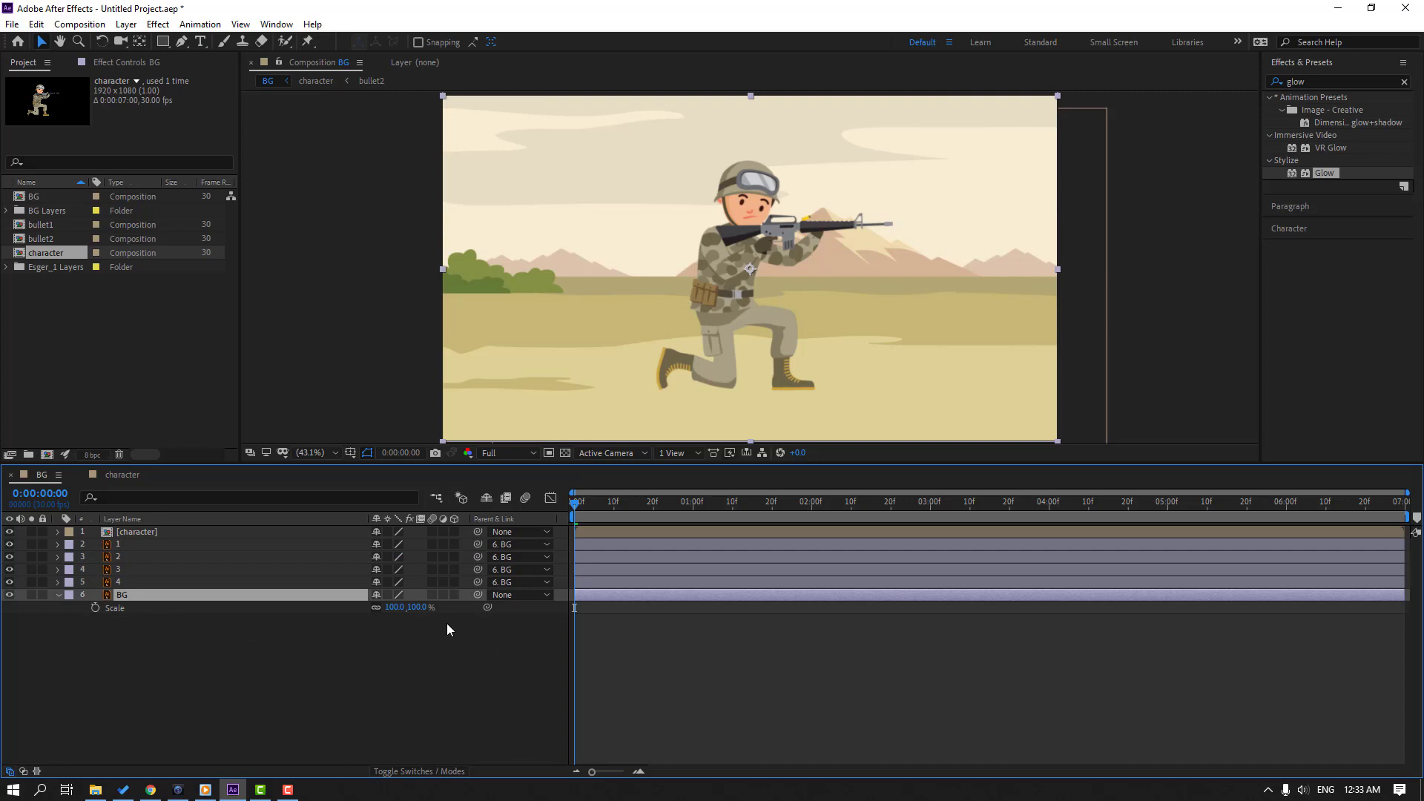
pyautogui.moveTo(394, 608); pyautogui.dragTo(904, 191)
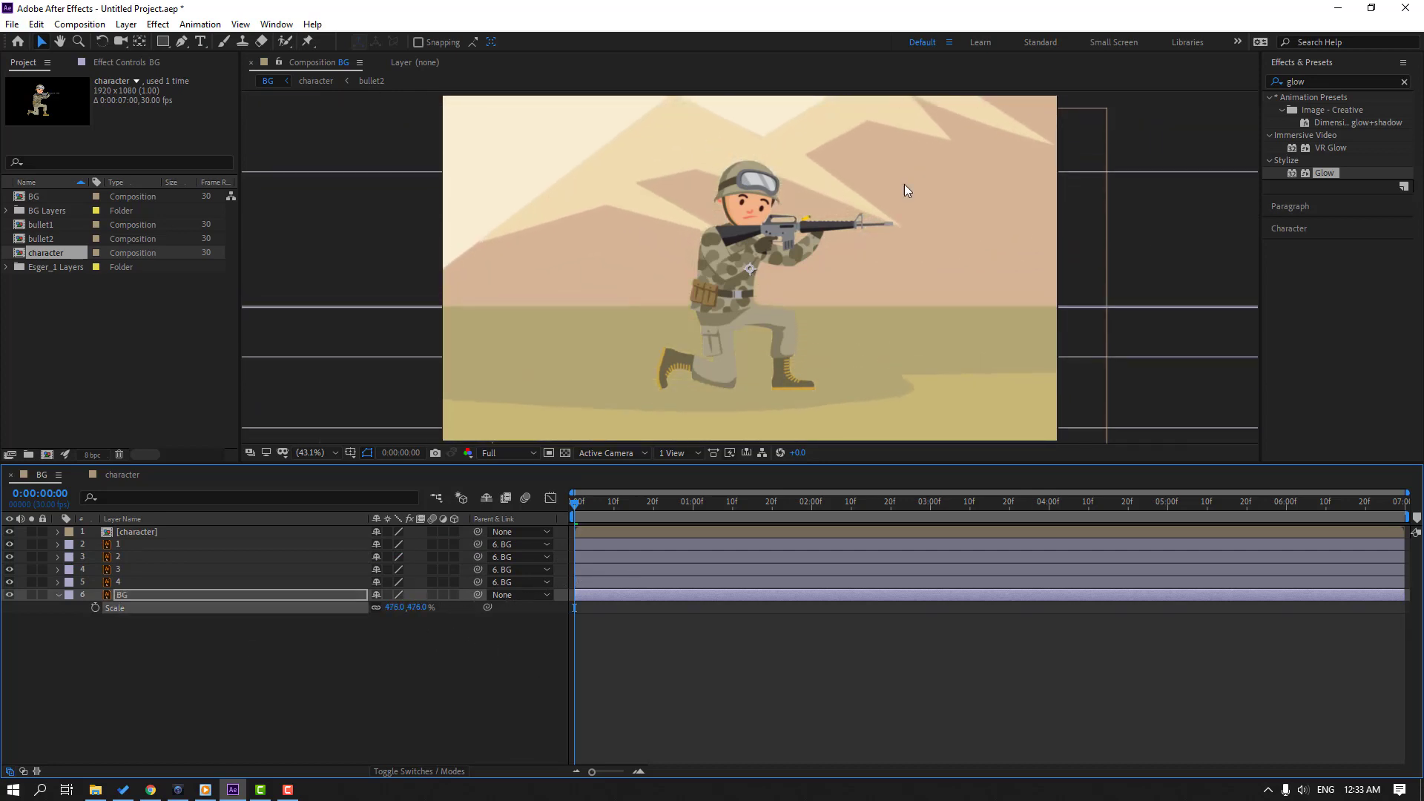
pyautogui.moveTo(836, 373); pyautogui.dragTo(808, 261)
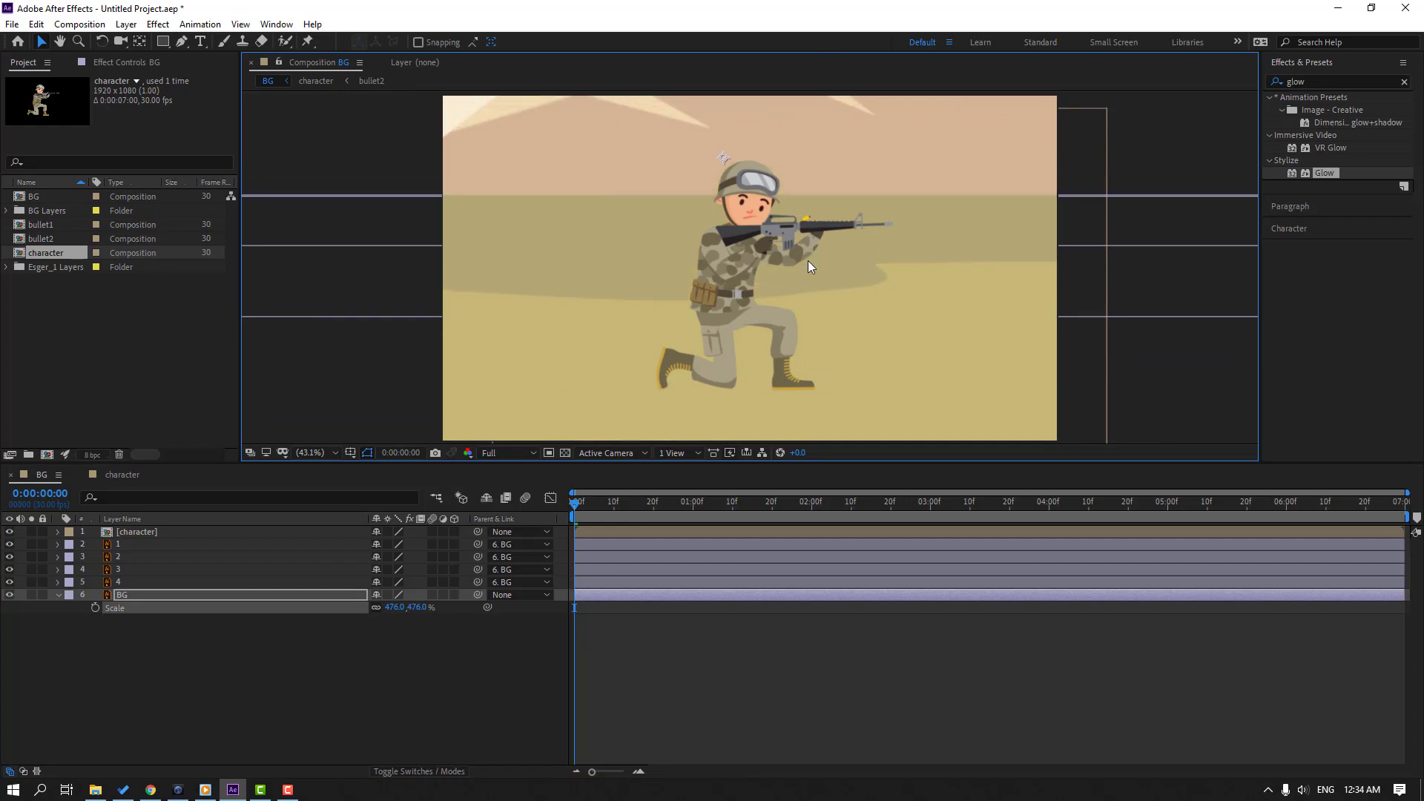
pyautogui.press('space')
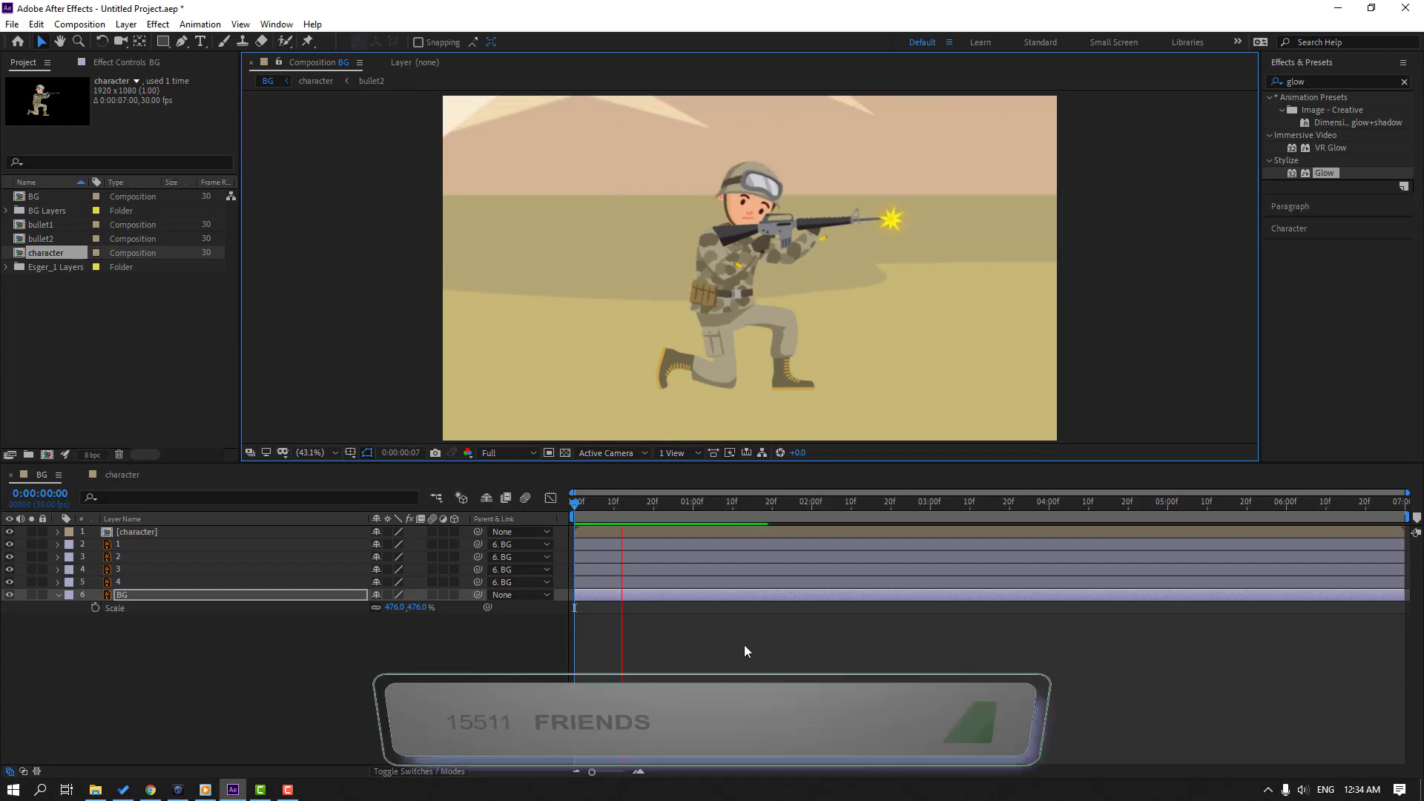